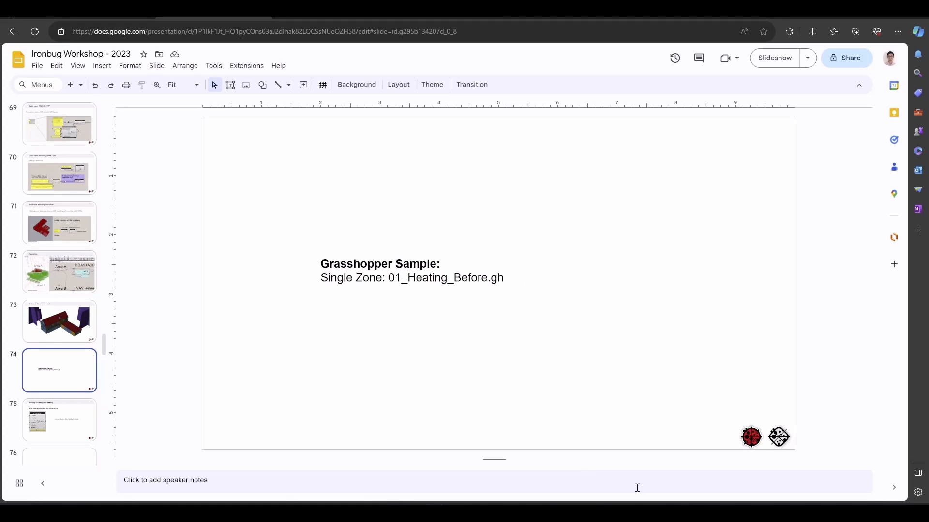
- Switch from the Google Slides deck to the Rhino and Grasshopper windows
{"action": "key", "text": "alt+Tab"}
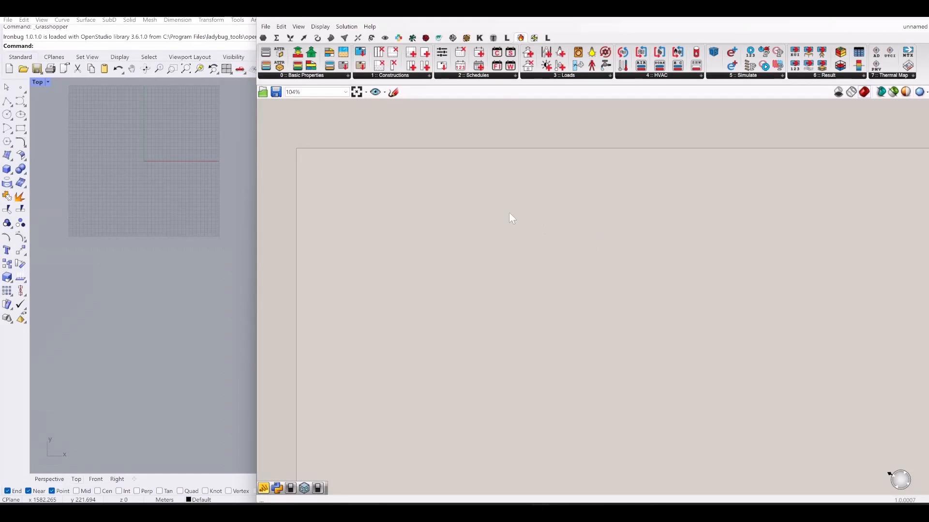
- Open the recent definition 01_Heating_before.gh, showing the EPW and HB Room from Solid components
{"action": "left_click", "coordinate": [266, 26]}
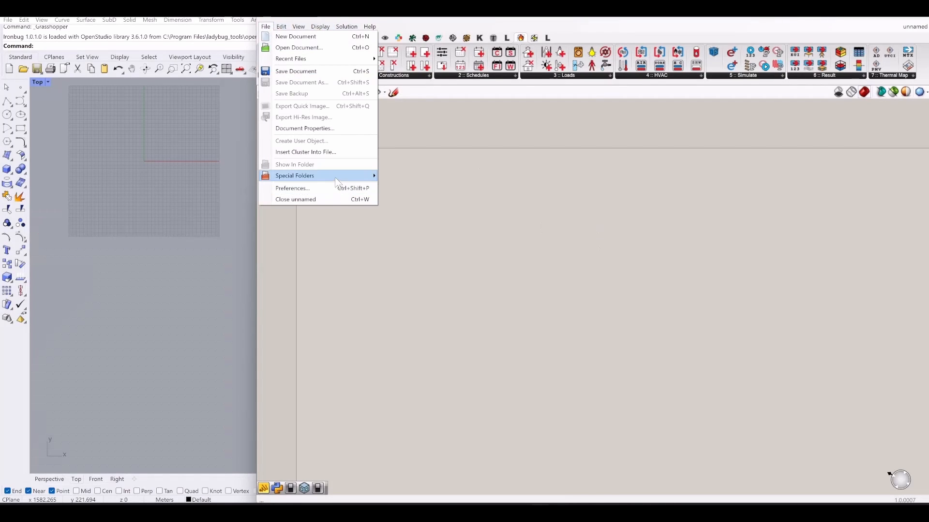
{"action": "mouse_move", "coordinate": [329, 59]}
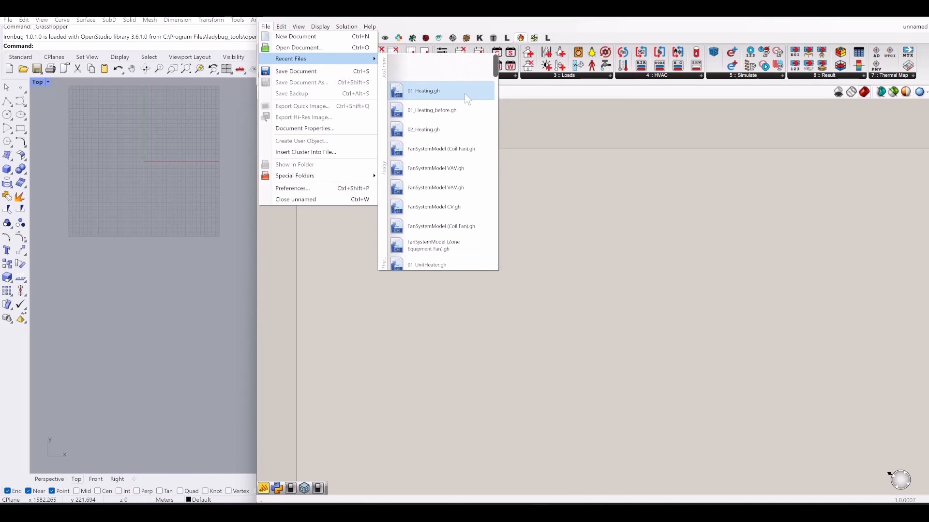
{"action": "left_click", "coordinate": [410, 115]}
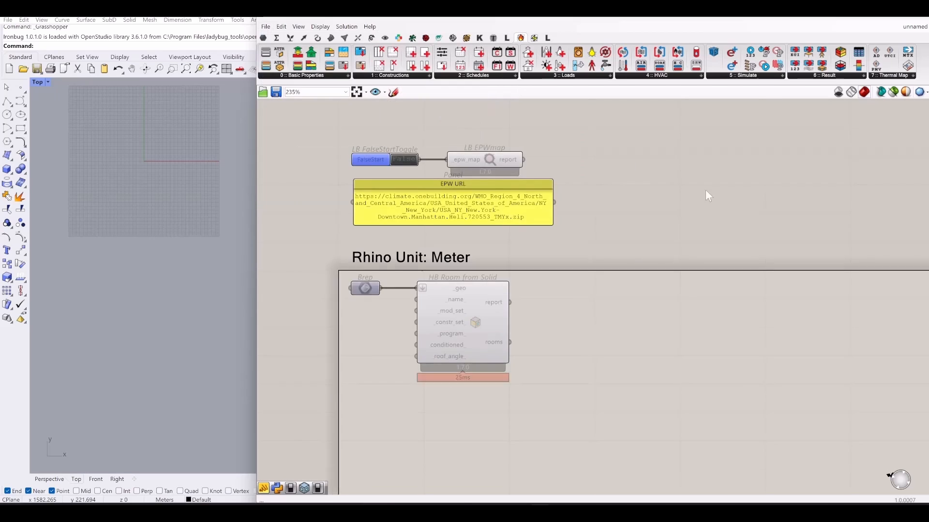
{"action": "right_click_drag", "start_coordinate": [672, 250], "coordinate": [682, 272]}
- Turn on the Brep component's preview so its box shows in Rhino
{"action": "left_click", "coordinate": [385, 317]}
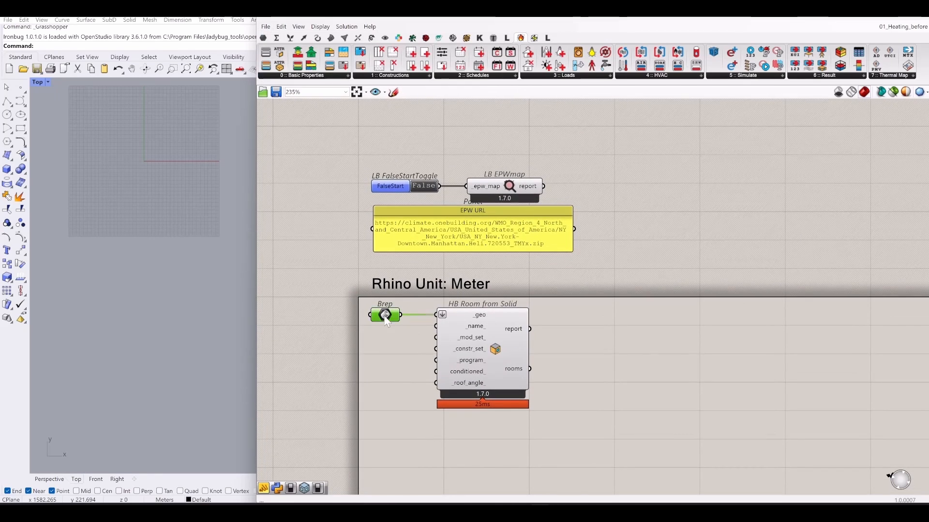
{"action": "right_click_drag", "start_coordinate": [622, 315], "coordinate": [641, 290]}
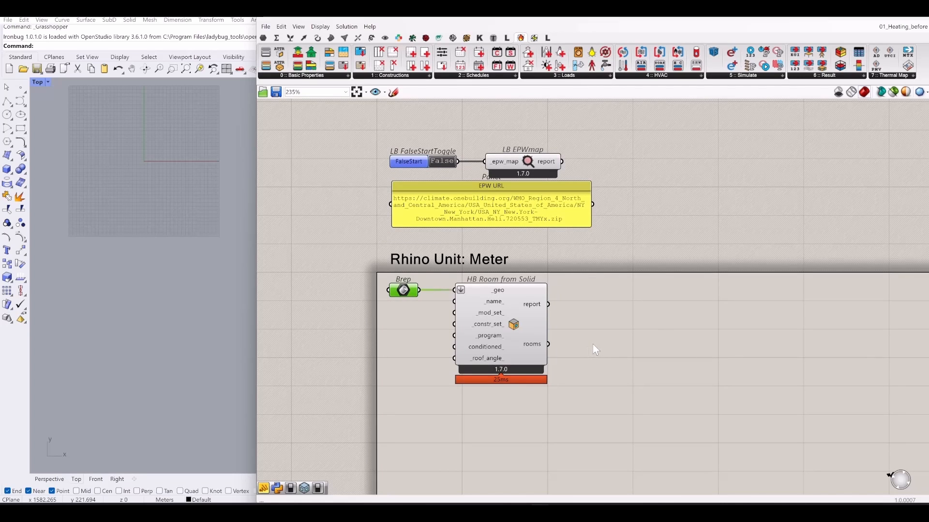
{"action": "middle_click", "coordinate": [401, 294]}
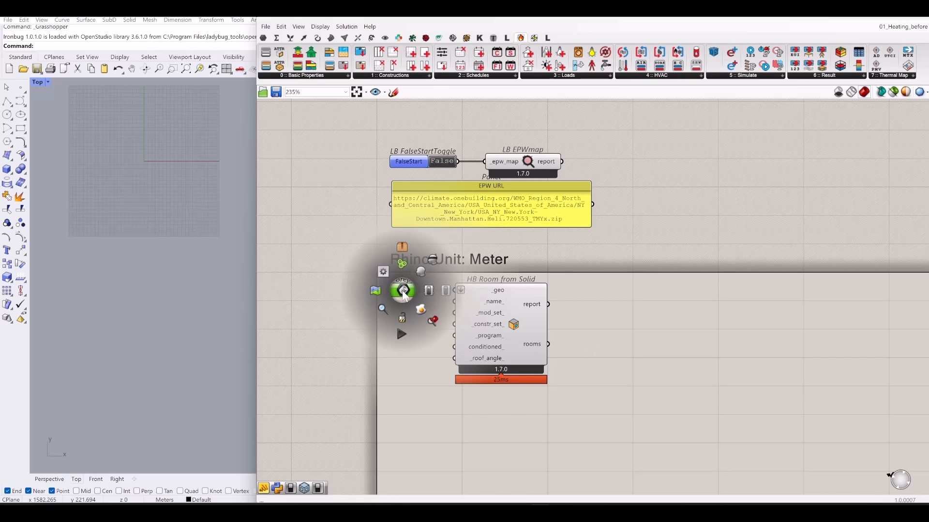
{"action": "left_click", "coordinate": [419, 274]}
- Restore Rhino's four viewports, frame the green box, and maximize the Perspective view
{"action": "left_click_drag", "start_coordinate": [452, 18], "coordinate": [701, 84]}
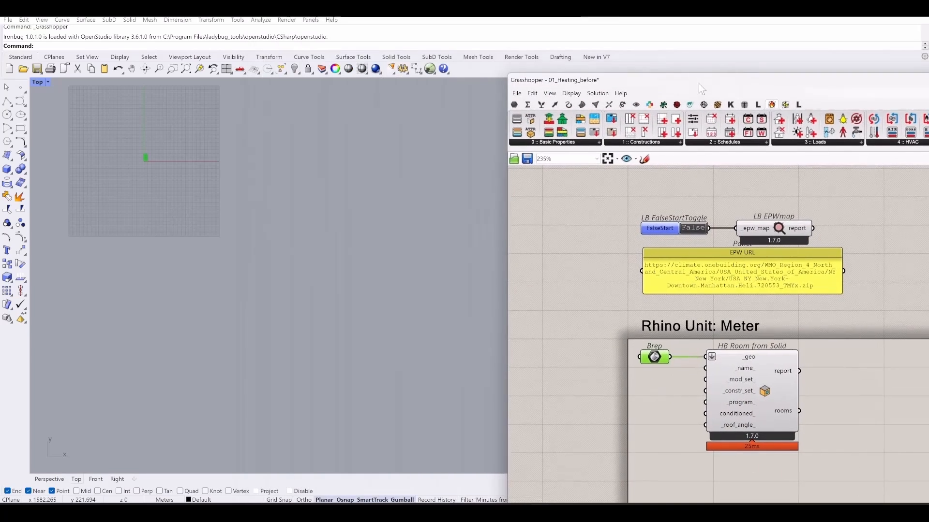
{"action": "double_click", "coordinate": [37, 83]}
{"action": "left_click", "coordinate": [261, 367]}
{"action": "scroll", "coordinate": [237, 382], "scroll_direction": "down", "scroll_amount": 4}
{"action": "left_click", "coordinate": [222, 225]}
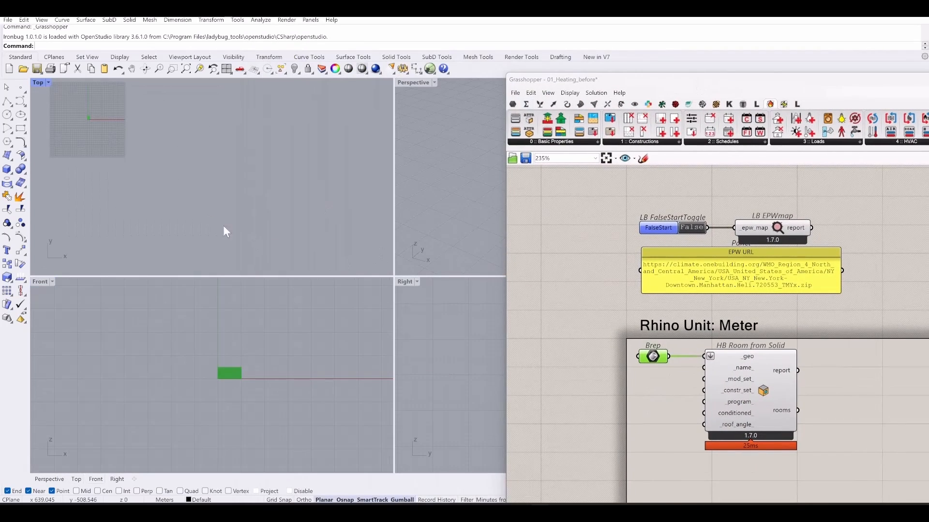
{"action": "right_click_drag", "start_coordinate": [100, 93], "coordinate": [199, 132]}
{"action": "scroll", "coordinate": [199, 132], "scroll_direction": "up", "scroll_amount": 16}
{"action": "right_click_drag", "start_coordinate": [460, 147], "coordinate": [448, 182]}
{"action": "scroll", "coordinate": [433, 194], "scroll_direction": "down", "scroll_amount": 6}
{"action": "scroll", "coordinate": [468, 195], "scroll_direction": "up", "scroll_amount": 8}
{"action": "double_click", "coordinate": [415, 85]}
{"action": "scroll", "coordinate": [203, 208], "scroll_direction": "down", "scroll_amount": 8}
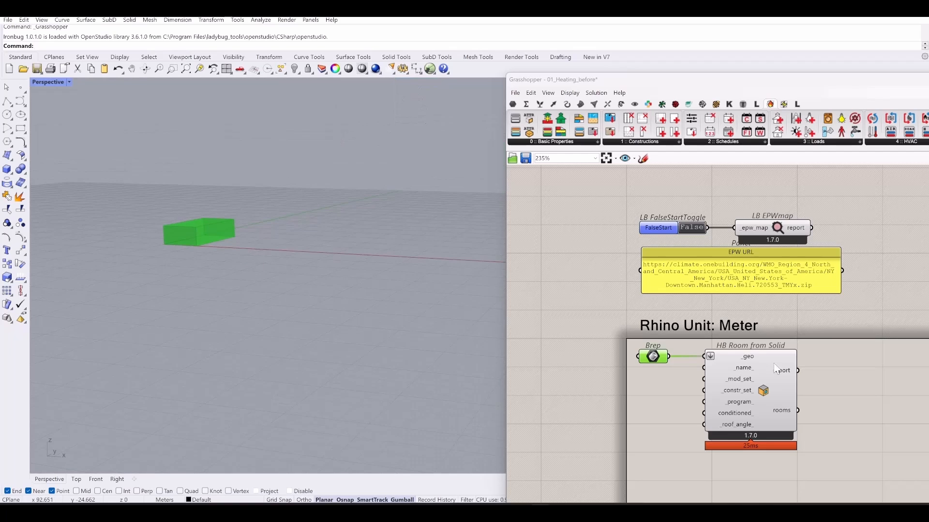
- Select the HB Room from Solid component and move the Grasshopper window up-left
{"action": "right_click_drag", "start_coordinate": [852, 358], "coordinate": [749, 343]}
{"action": "left_click", "coordinate": [750, 344]}
{"action": "left_click", "coordinate": [653, 375]}
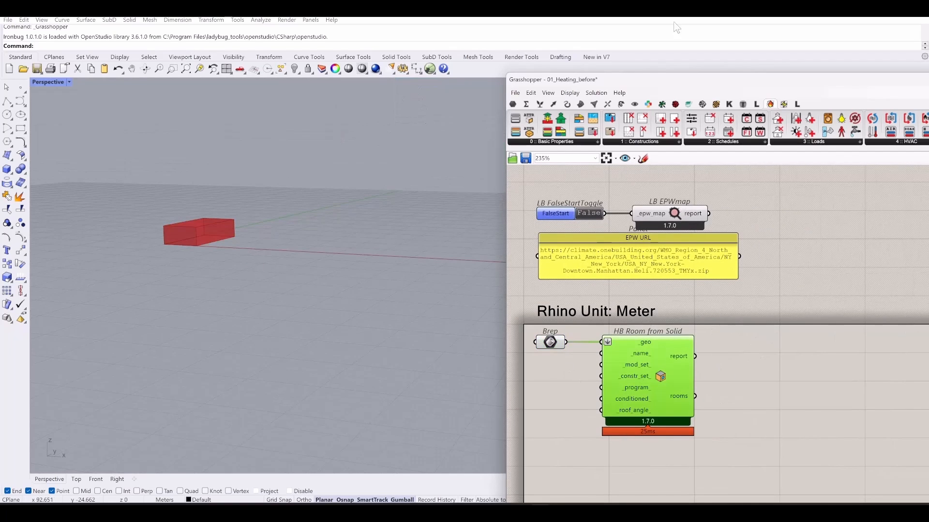
{"action": "left_click_drag", "start_coordinate": [680, 82], "coordinate": [280, 37]}
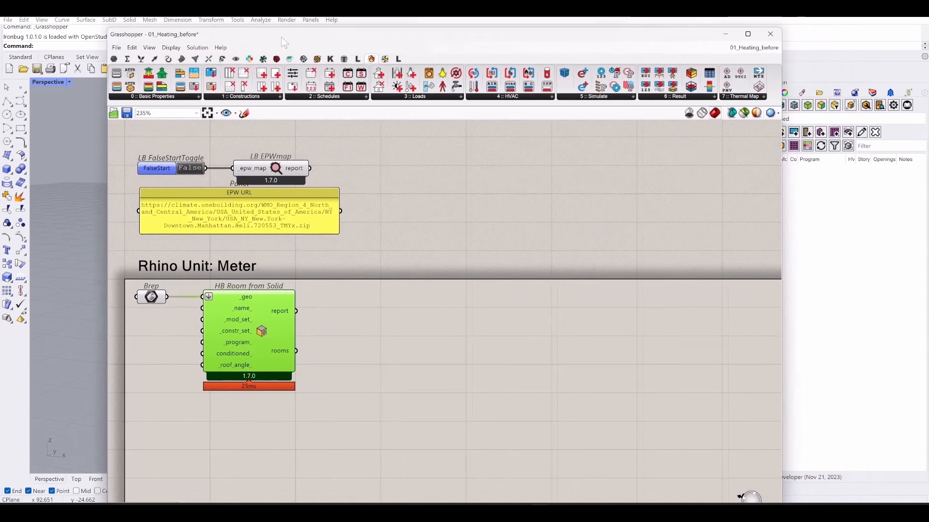
- Shift the Grasshopper window slightly right and nudge the EPW URL panel down
{"action": "left_click", "coordinate": [524, 346]}
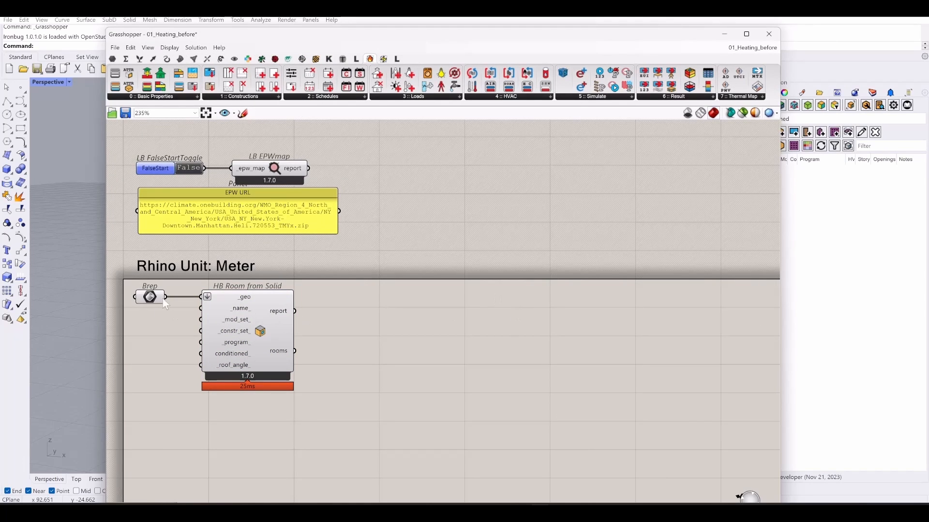
{"action": "left_click_drag", "start_coordinate": [625, 36], "coordinate": [648, 33]}
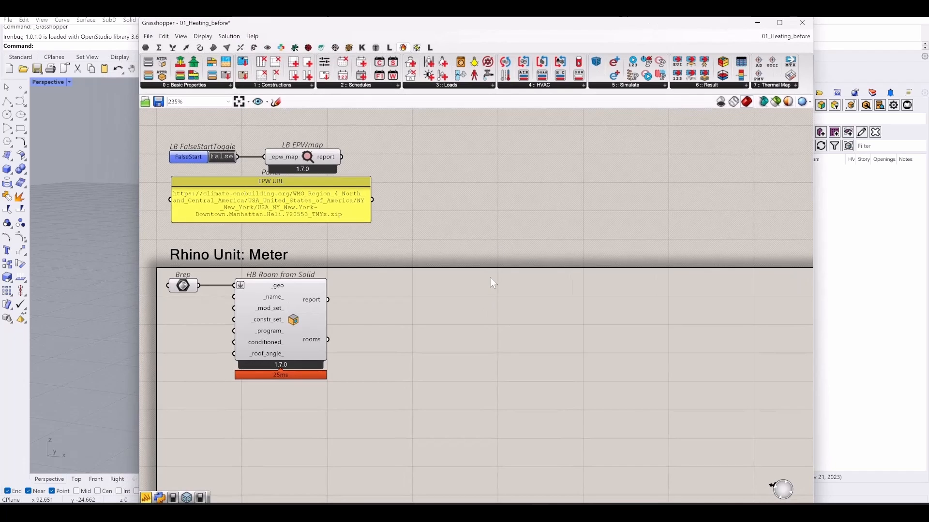
{"action": "right_click_drag", "start_coordinate": [433, 242], "coordinate": [485, 260]}
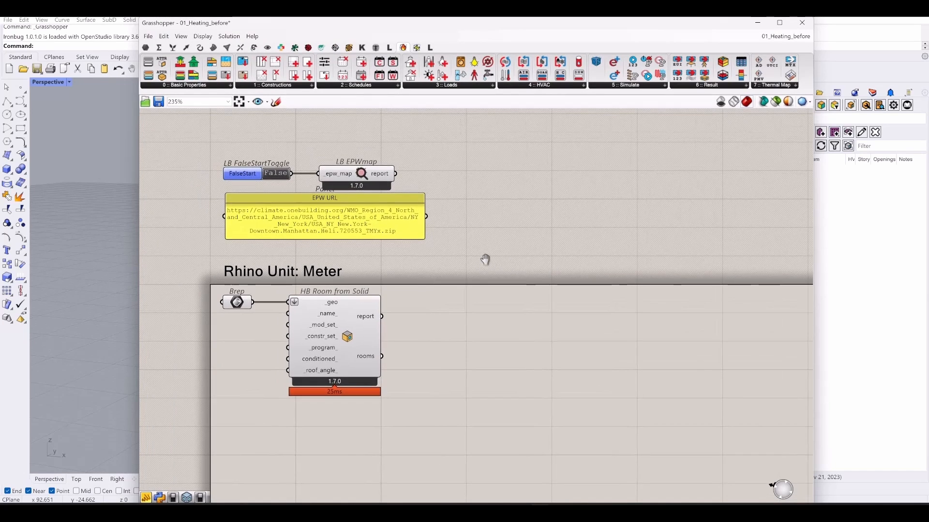
{"action": "left_click_drag", "start_coordinate": [368, 226], "coordinate": [372, 232]}
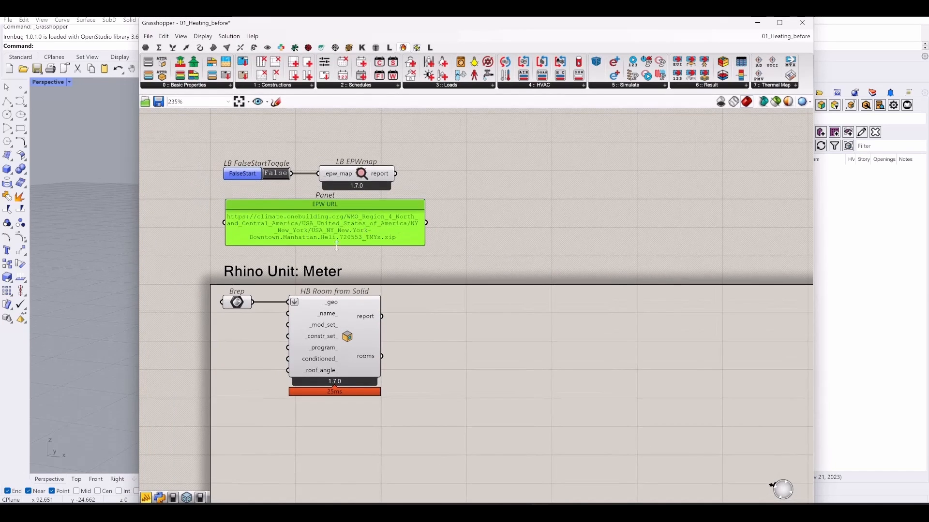
{"action": "scroll", "coordinate": [331, 219], "scroll_direction": "up", "scroll_amount": 5}
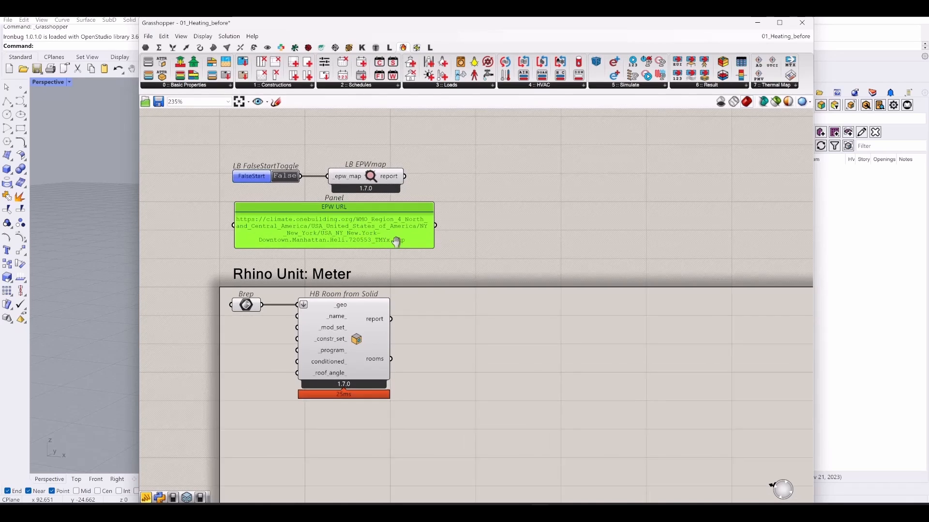
{"action": "scroll", "coordinate": [408, 274], "scroll_direction": "down", "scroll_amount": 3}
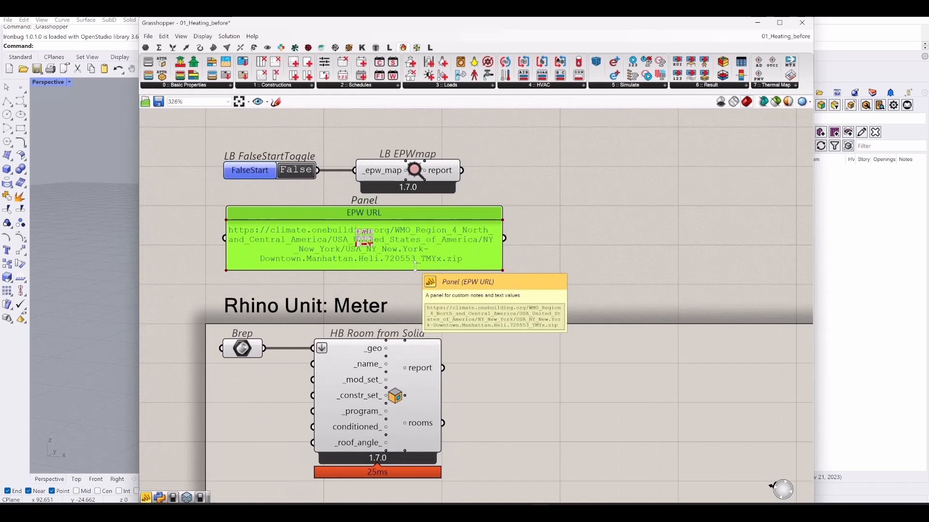
{"action": "scroll", "coordinate": [393, 268], "scroll_direction": "down", "scroll_amount": 1}
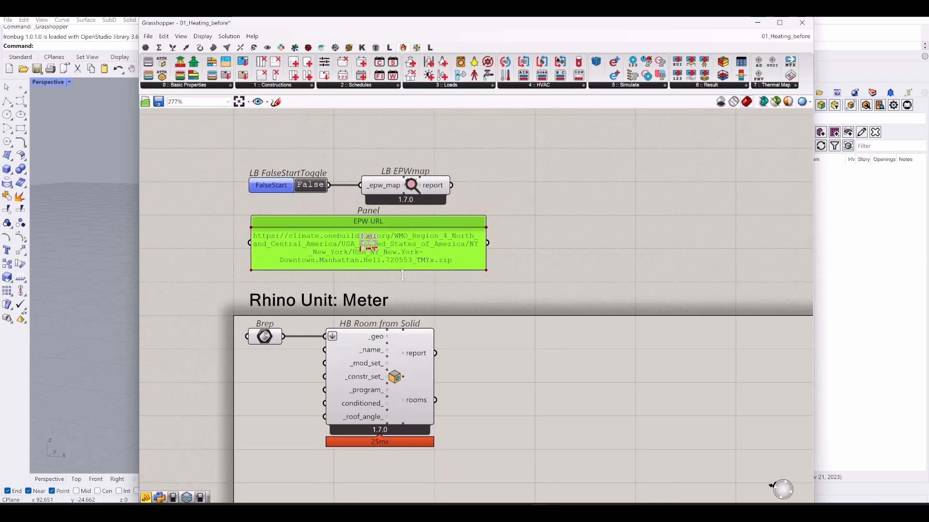
- Put the EPW URL panel back, maximize Grasshopper, and recentre the weather and room components
{"action": "left_click_drag", "start_coordinate": [396, 248], "coordinate": [395, 245]}
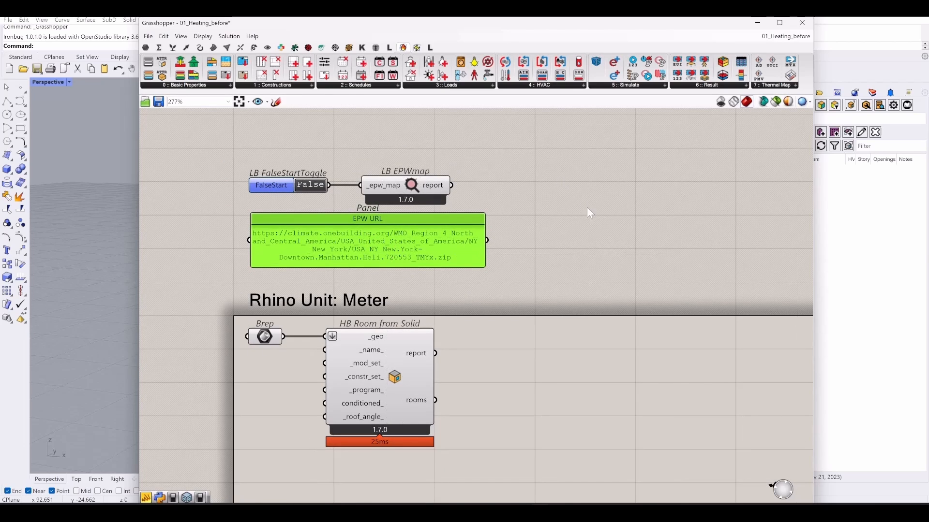
{"action": "right_click_drag", "start_coordinate": [579, 222], "coordinate": [535, 213]}
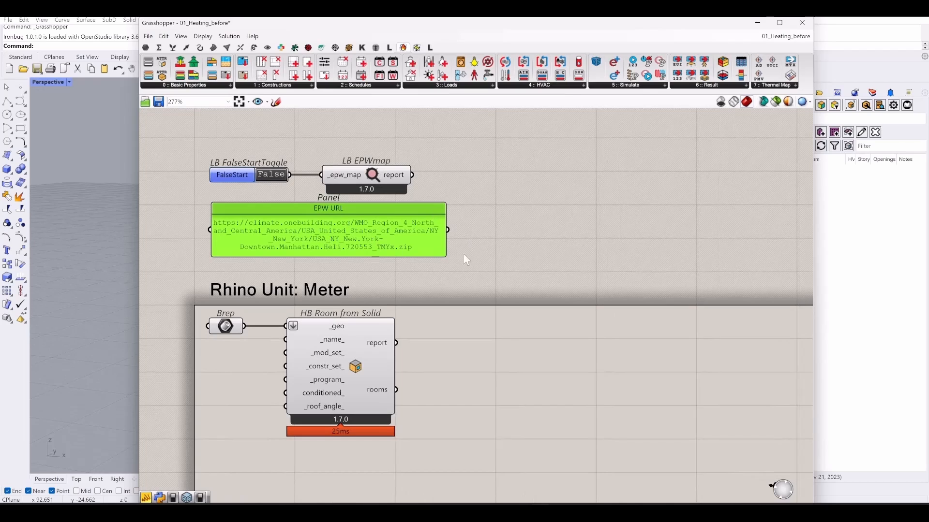
{"action": "right_click_drag", "start_coordinate": [549, 282], "coordinate": [410, 214]}
{"action": "left_click", "coordinate": [409, 216]}
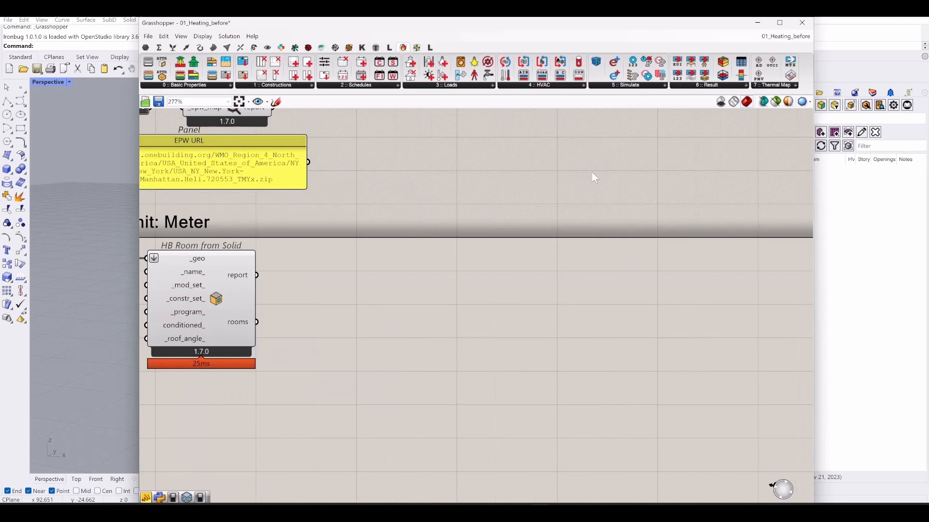
{"action": "left_click", "coordinate": [780, 22]}
{"action": "right_click_drag", "start_coordinate": [406, 272], "coordinate": [612, 306]}
- Browse the Ironbug, Honeybee and HB-Energy tabs, toggling tab labels to text and back to icons
{"action": "scroll", "coordinate": [513, 266], "scroll_direction": "down", "scroll_amount": 2}
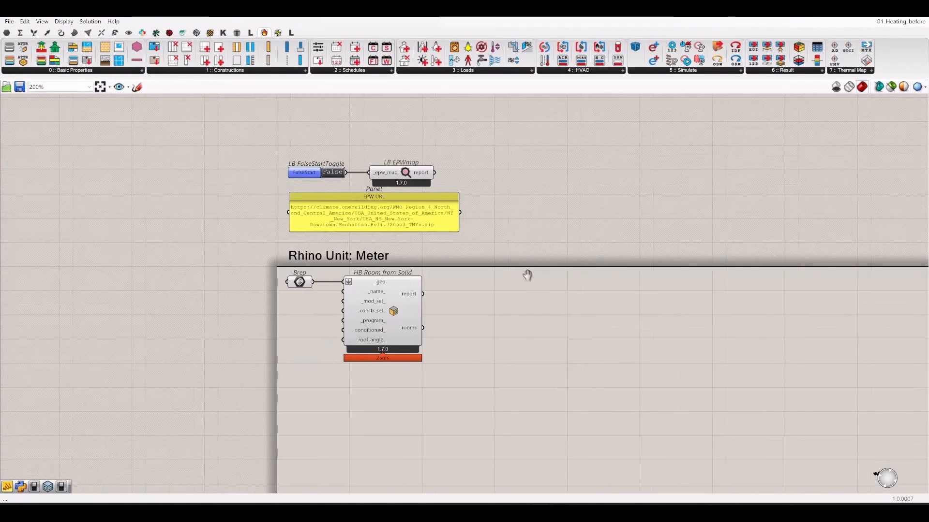
{"action": "right_click_drag", "start_coordinate": [528, 275], "coordinate": [367, 234]}
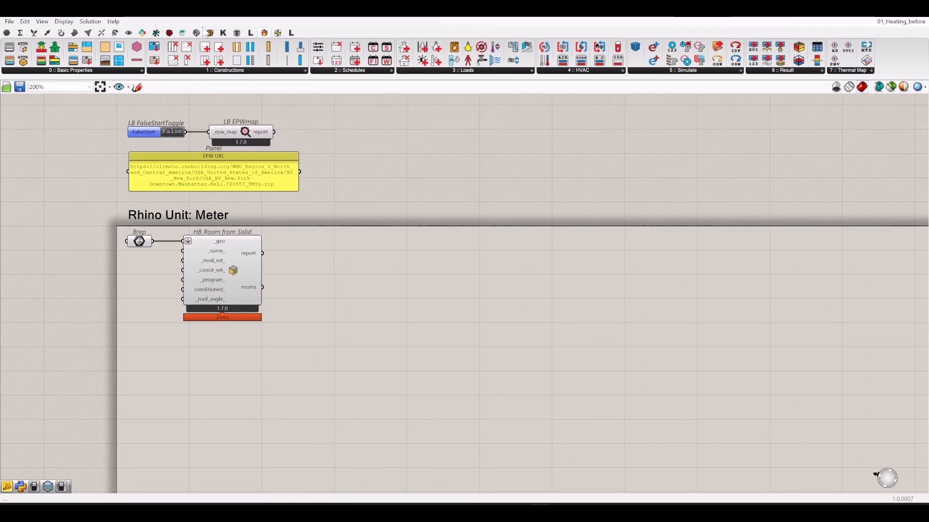
{"action": "left_click", "coordinate": [196, 33]}
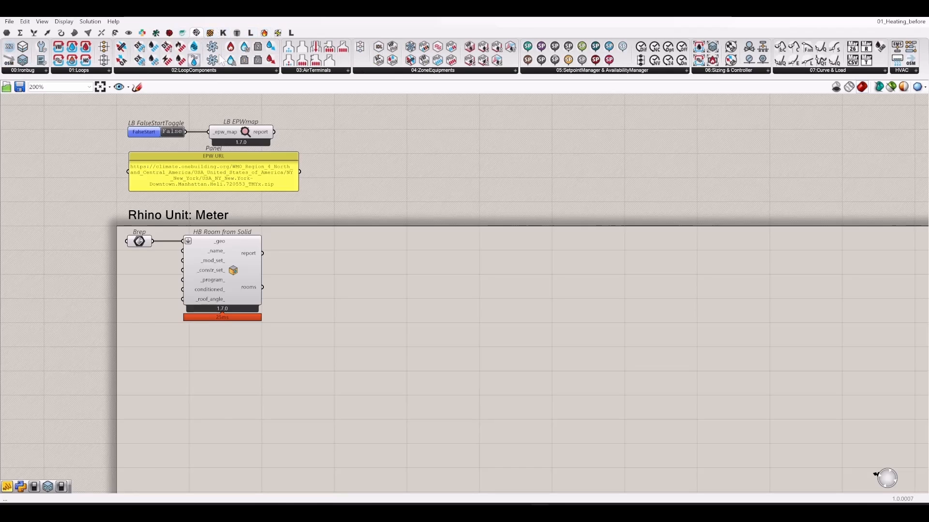
{"action": "left_click", "coordinate": [211, 33]}
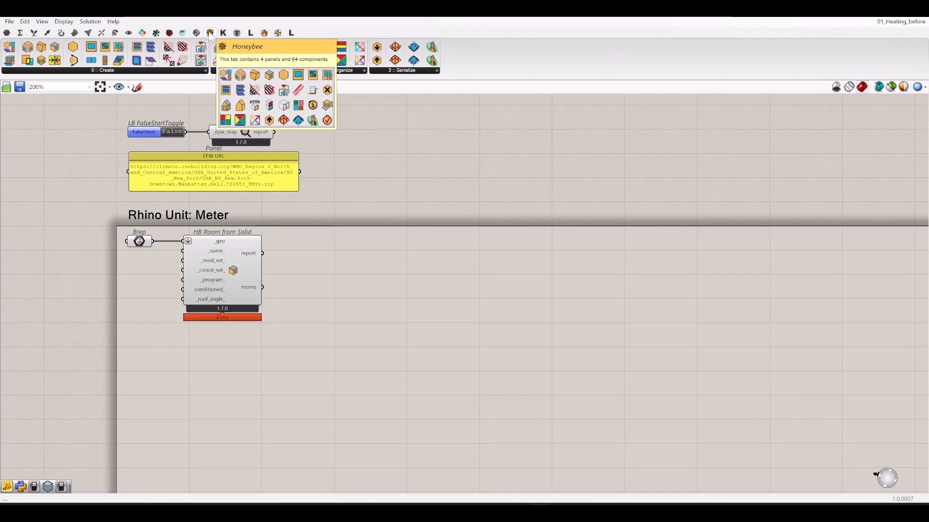
{"action": "left_click", "coordinate": [277, 35]}
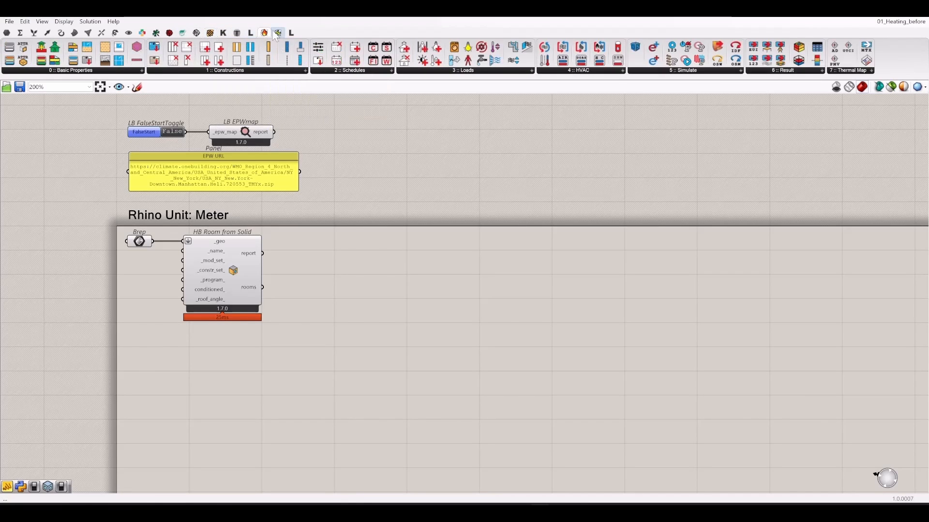
{"action": "left_click", "coordinate": [197, 33]}
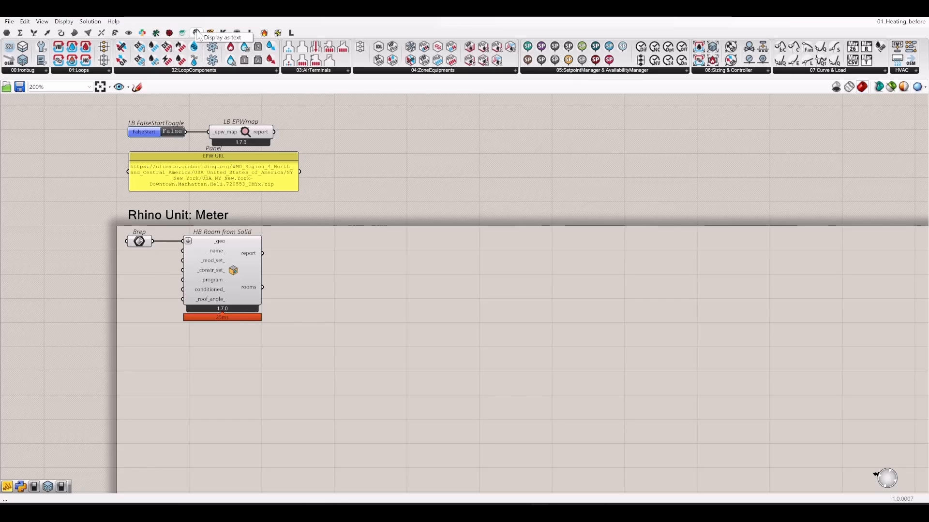
{"action": "left_click", "coordinate": [213, 39]}
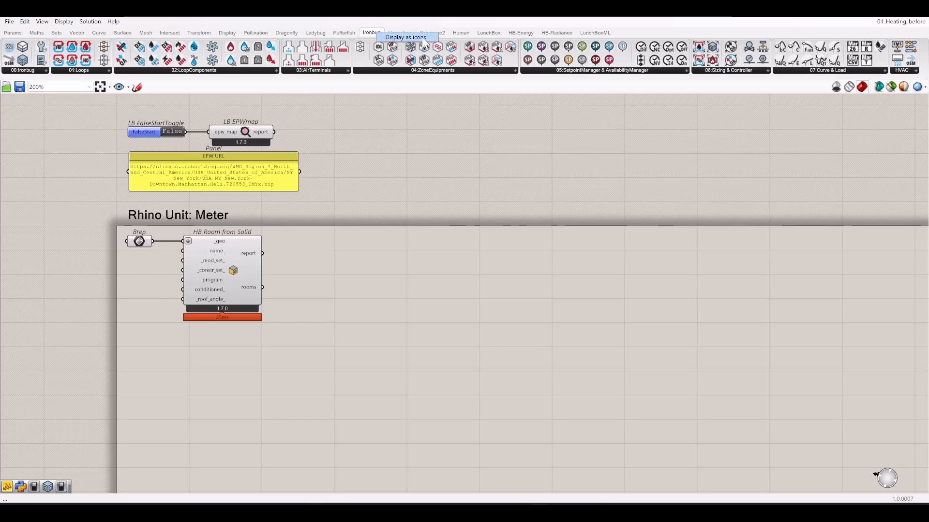
{"action": "left_click", "coordinate": [422, 38]}
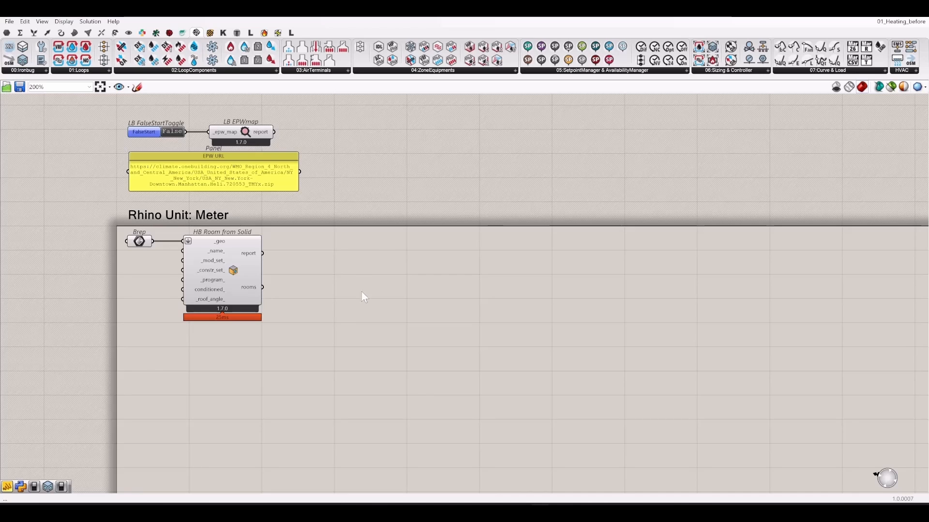
- Place IB_ThermalZone and wire HB Room from Solid's rooms output into its _HBRooms input
{"action": "right_click_drag", "start_coordinate": [362, 293], "coordinate": [328, 264]}
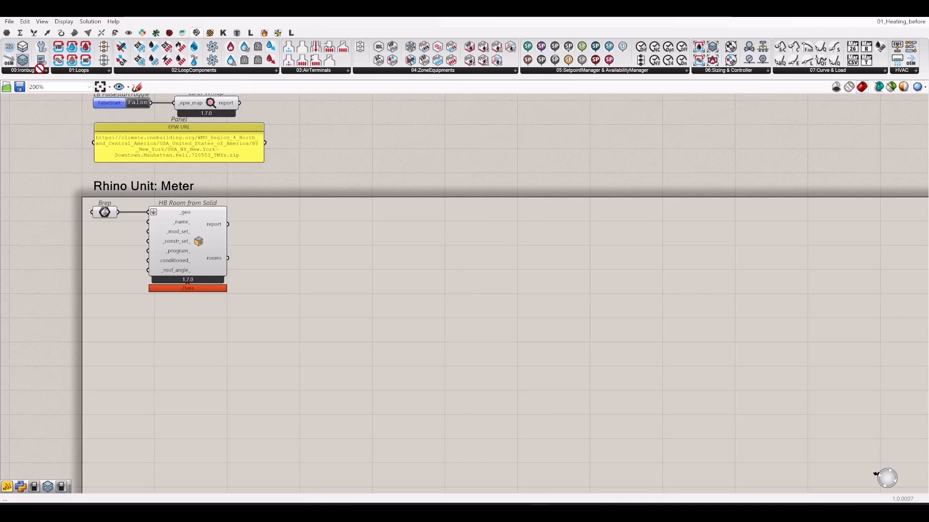
{"action": "left_click_drag", "start_coordinate": [23, 60], "coordinate": [400, 334]}
{"action": "scroll", "coordinate": [274, 298], "scroll_direction": "up", "scroll_amount": 2}
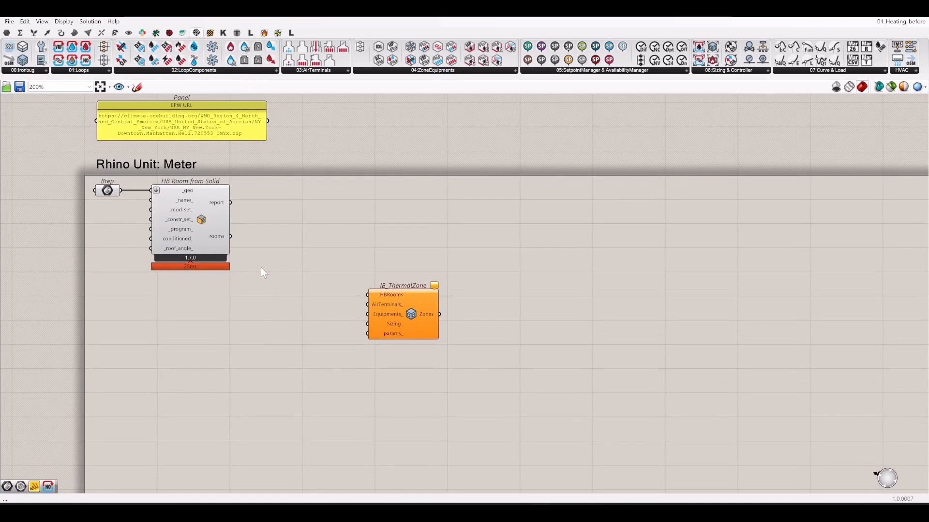
{"action": "left_click_drag", "start_coordinate": [225, 228], "coordinate": [389, 302]}
{"action": "left_click", "coordinate": [550, 304]}
{"action": "scroll", "coordinate": [460, 276], "scroll_direction": "up", "scroll_amount": 2}
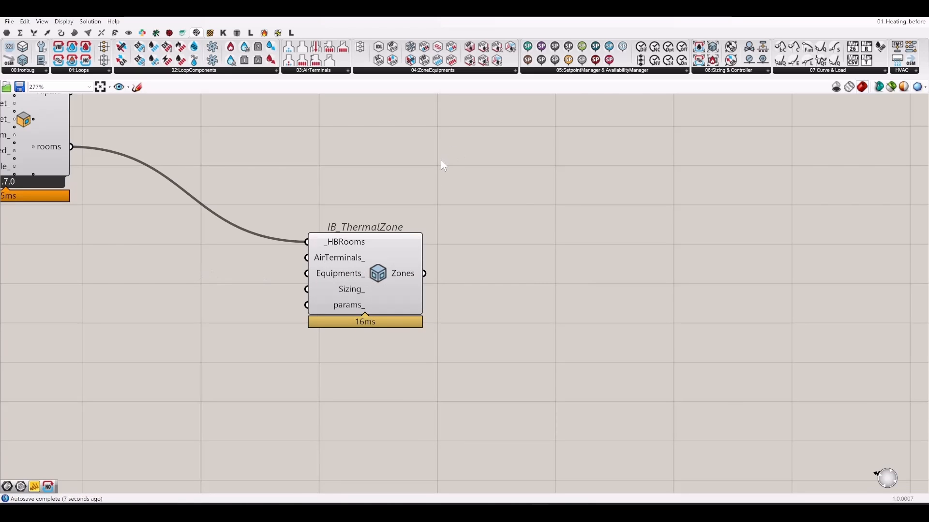
{"action": "scroll", "coordinate": [440, 160], "scroll_direction": "down", "scroll_amount": 2}
{"action": "right_click_drag", "start_coordinate": [382, 216], "coordinate": [436, 303]}
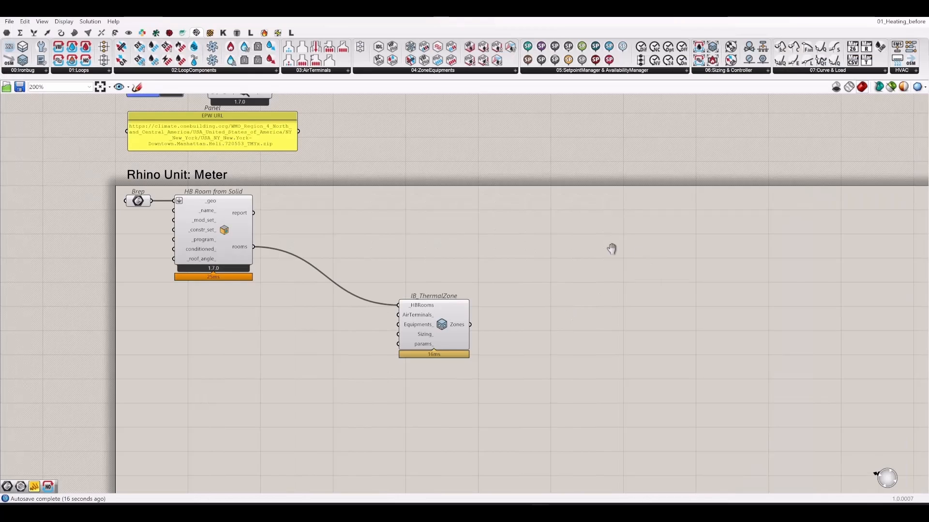
{"action": "right_click_drag", "start_coordinate": [611, 248], "coordinate": [520, 247]}
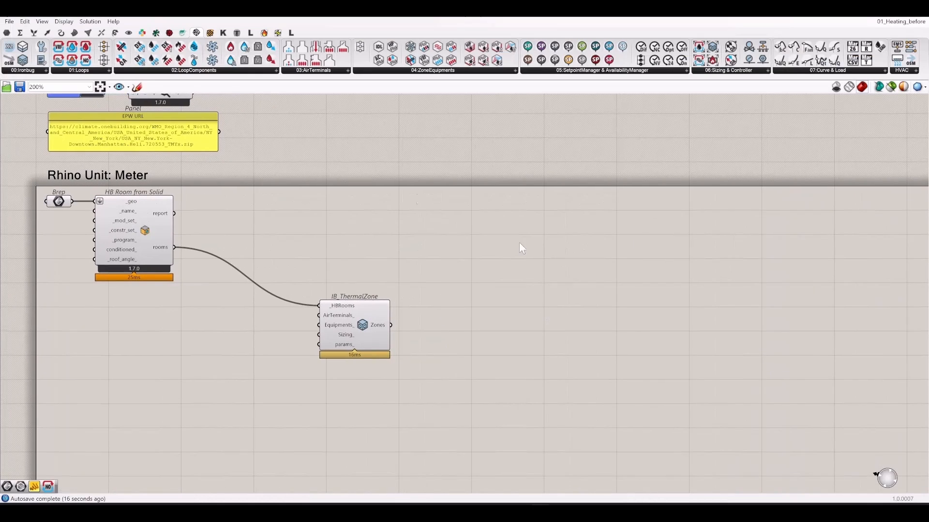
- Browse the Ironbug loop, coil/fan, air terminal and zone equipment component lists
{"action": "left_click", "coordinate": [80, 70]}
{"action": "left_click", "coordinate": [206, 70]}
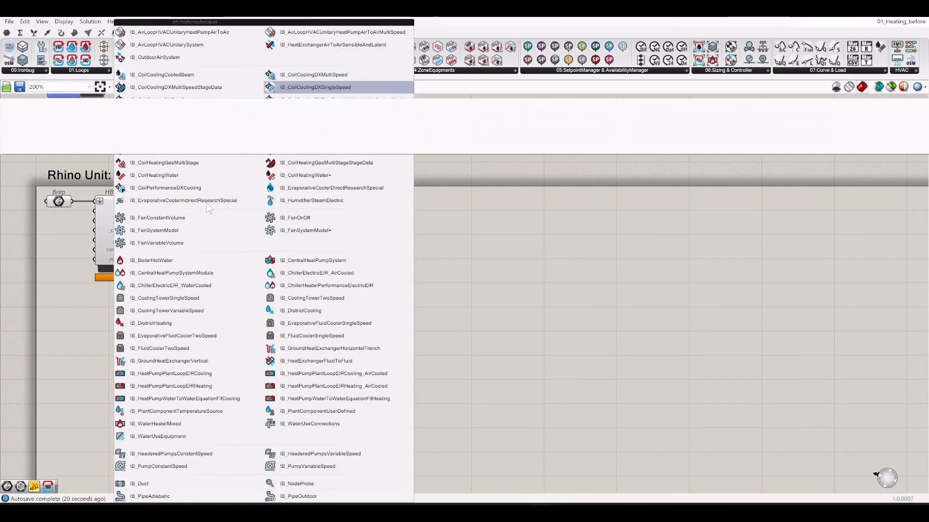
{"action": "left_click", "coordinate": [337, 71]}
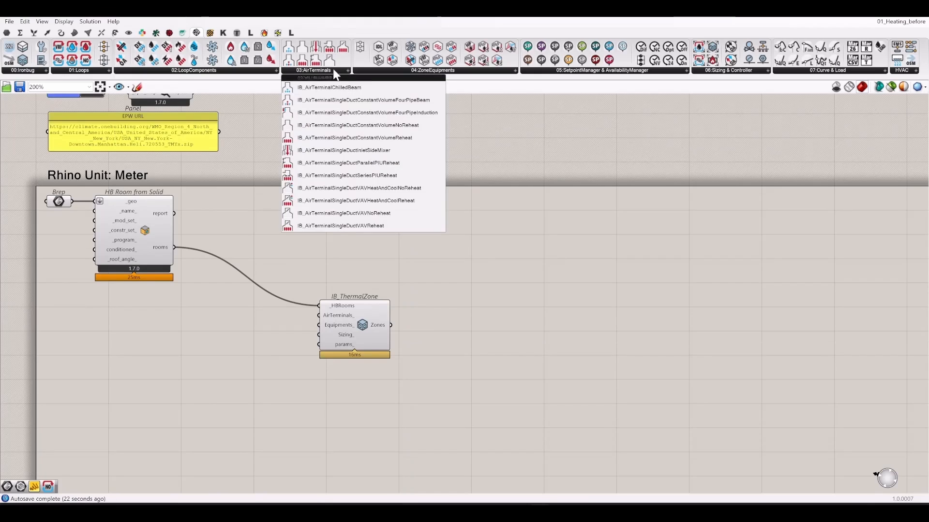
{"action": "left_click", "coordinate": [433, 70]}
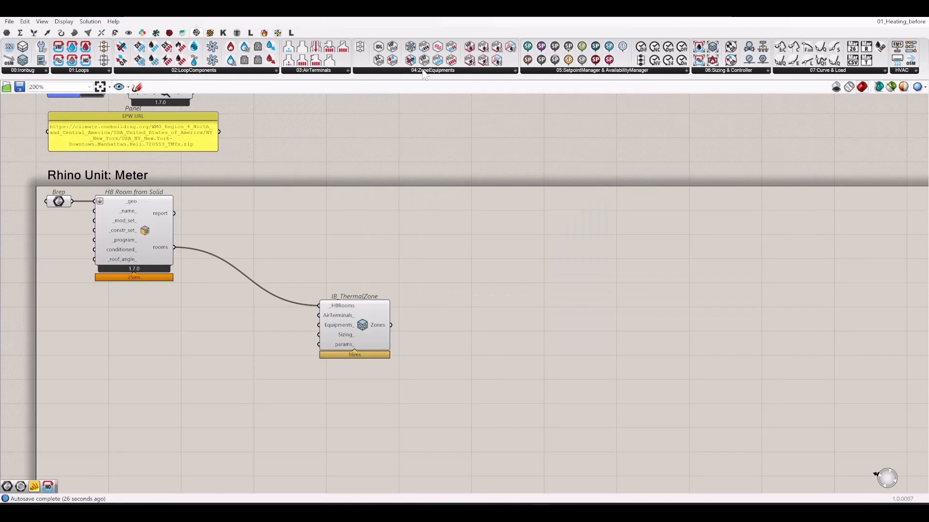
{"action": "left_click", "coordinate": [436, 71]}
- Search for the unit heater and place IB_ZoneHVACUnitHeater under IB_ThermalZone
{"action": "double_click", "coordinate": [270, 413]}
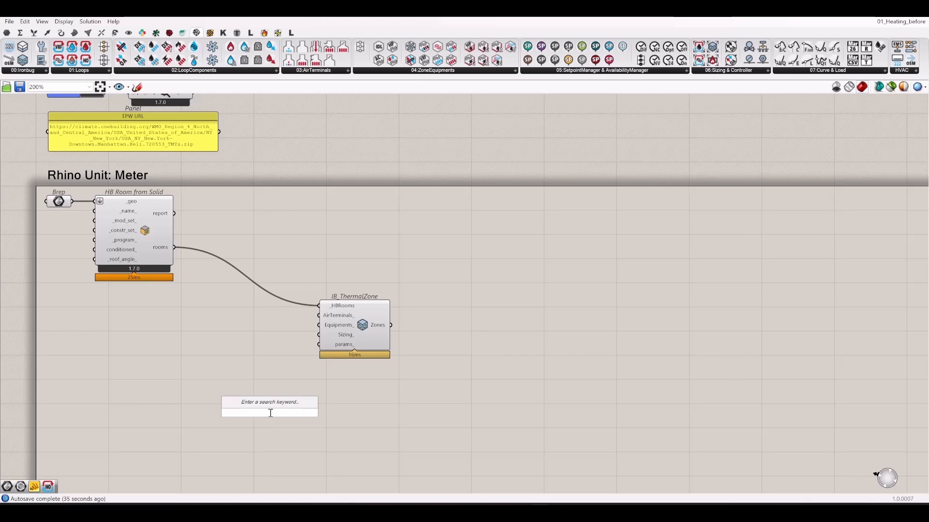
{"action": "type", "text": "u"}
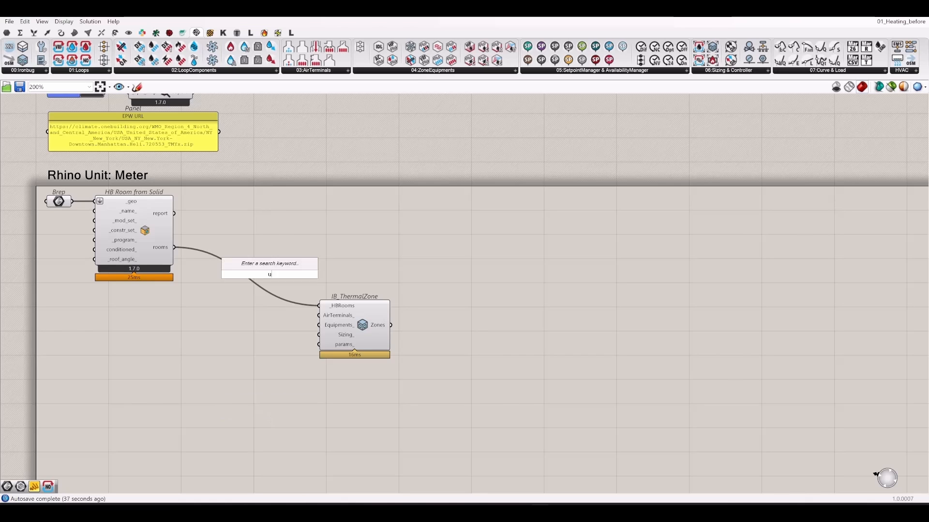
{"action": "type", "text": "ntiheater"}
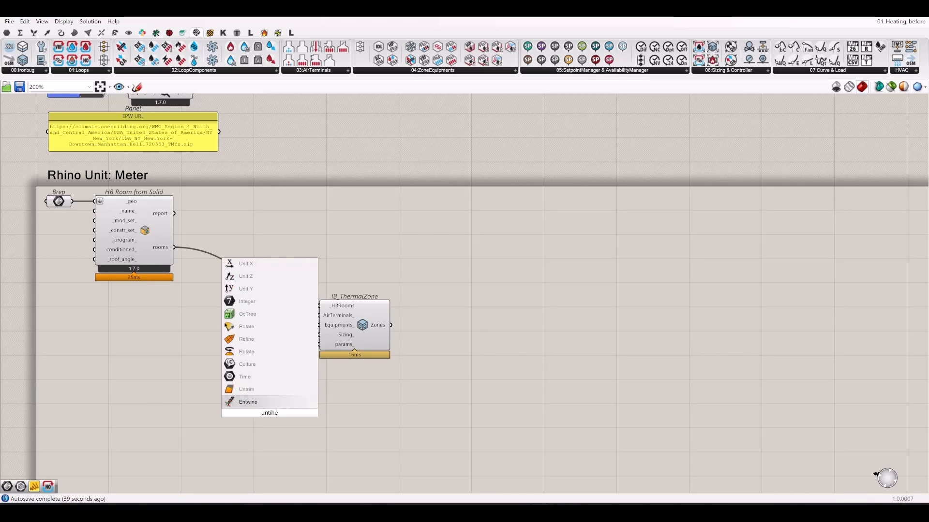
{"action": "key", "text": "BackSpace"}
{"action": "key", "text": "BackSpace"}
{"action": "key", "text": "BackSpace"}
{"action": "key", "text": "BackSpace"}
{"action": "key", "text": "BackSpace"}
{"action": "key", "text": "BackSpace"}
{"action": "key", "text": "BackSpace"}
{"action": "key", "text": "BackSpace"}
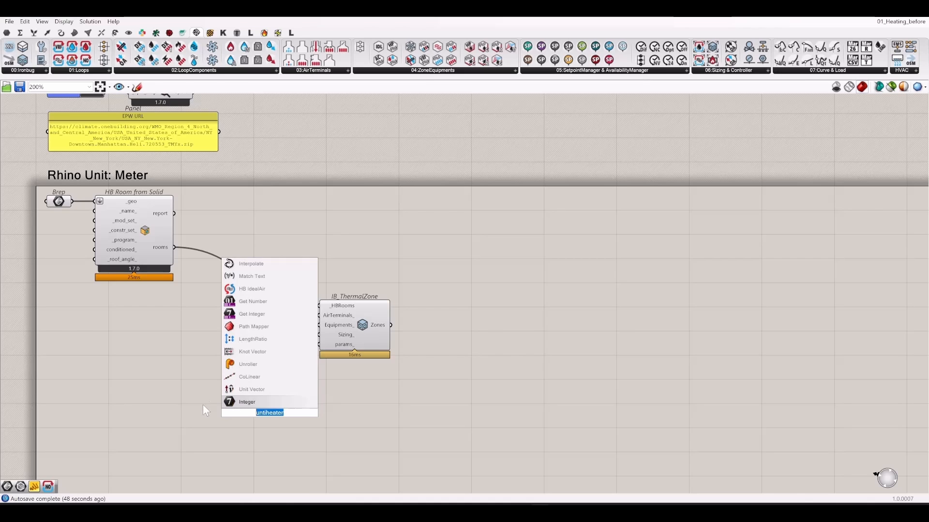
{"action": "type", "text": "it"}
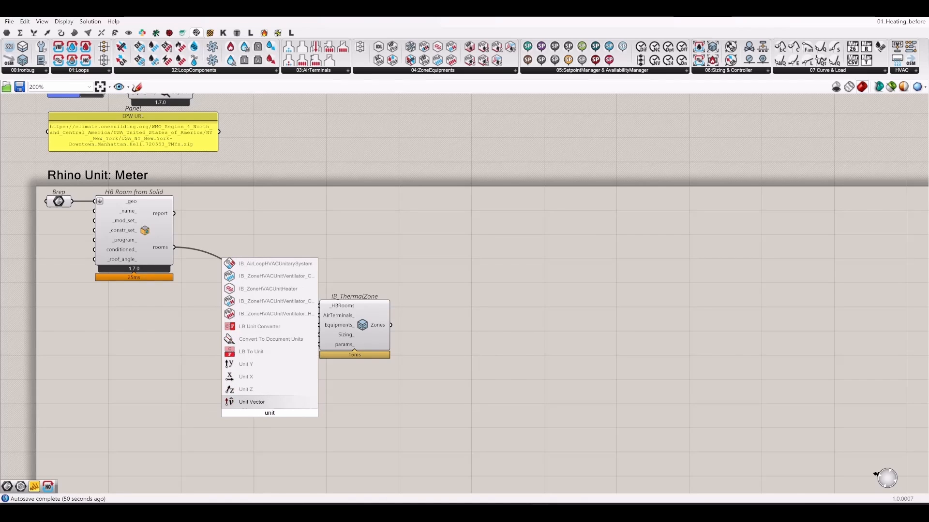
{"action": "type", "text": "hea"}
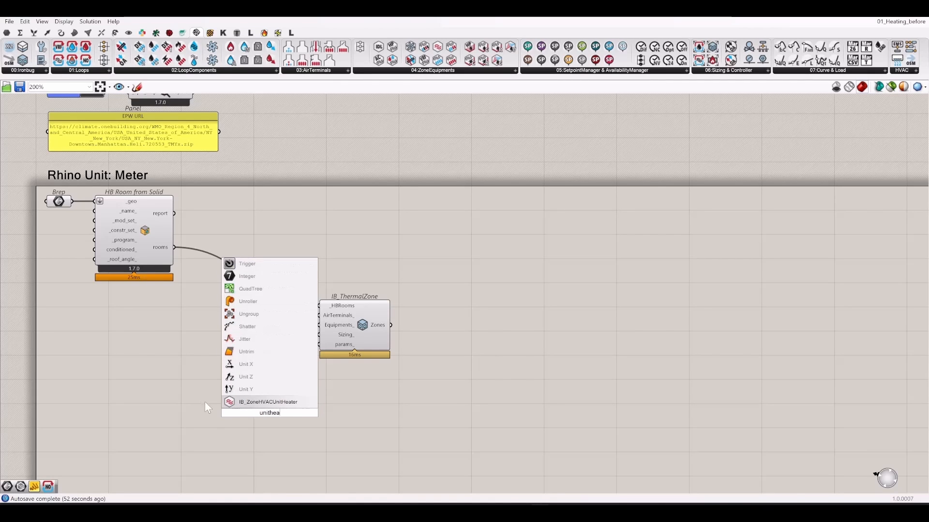
{"action": "left_click", "coordinate": [261, 402]}
{"action": "right_click_drag", "start_coordinate": [347, 423], "coordinate": [413, 376]}
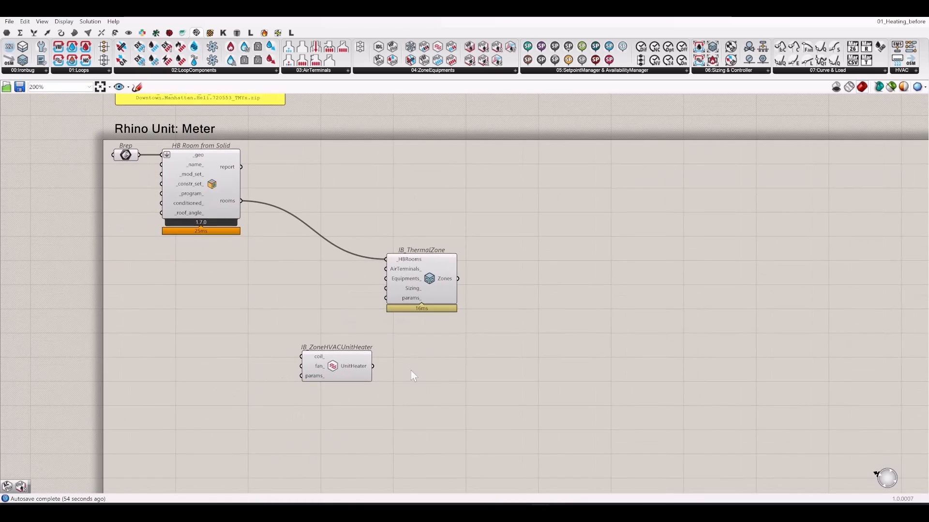
{"action": "left_click_drag", "start_coordinate": [333, 369], "coordinate": [306, 335]}
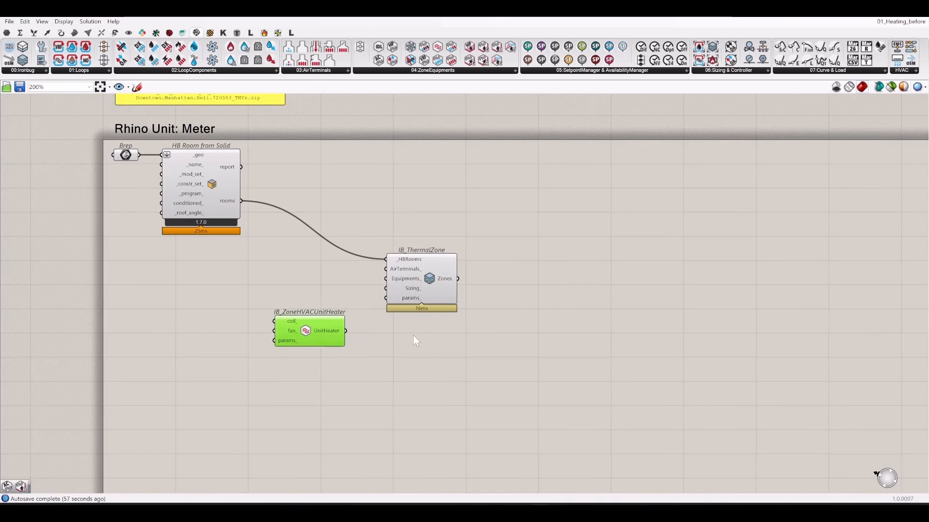
{"action": "scroll", "coordinate": [435, 338], "scroll_direction": "up", "scroll_amount": 3}
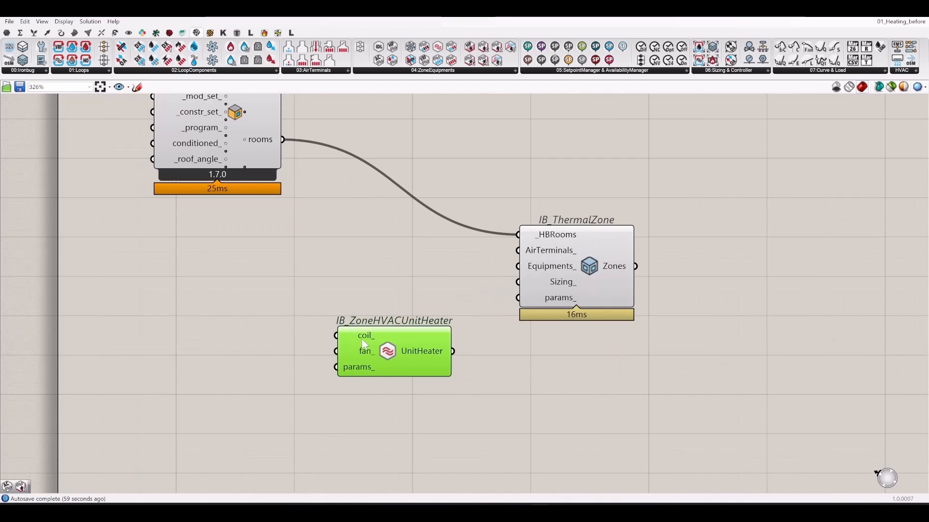
{"action": "mouse_move", "coordinate": [363, 340]}
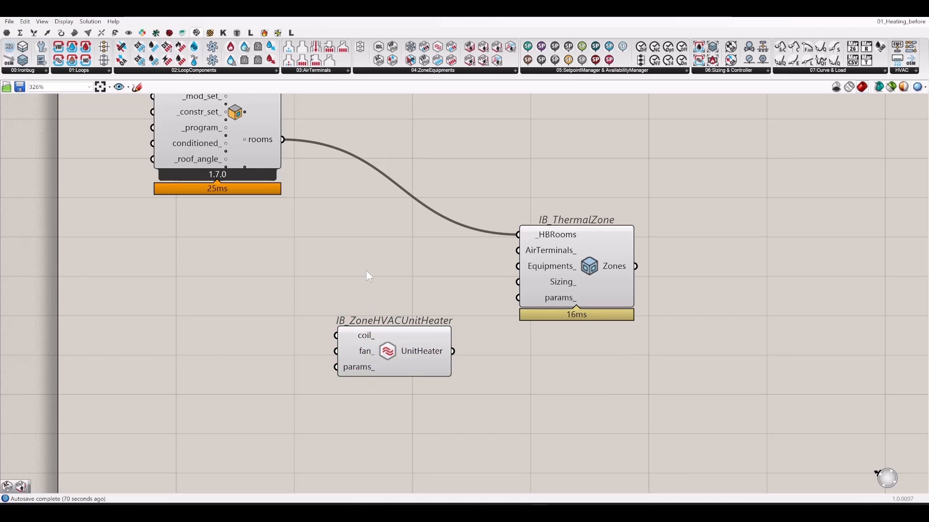
- Add IB_CoilHeatingElectric and wire its Coil output into the unit heater's coil_ input
{"action": "right_click_drag", "start_coordinate": [345, 274], "coordinate": [412, 286]}
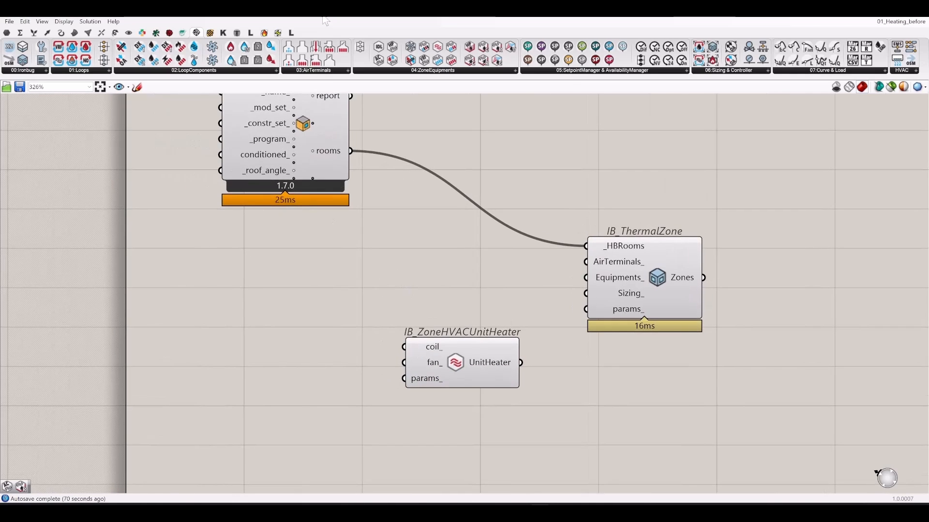
{"action": "double_click", "coordinate": [237, 329]}
{"action": "type", "text": "co"}
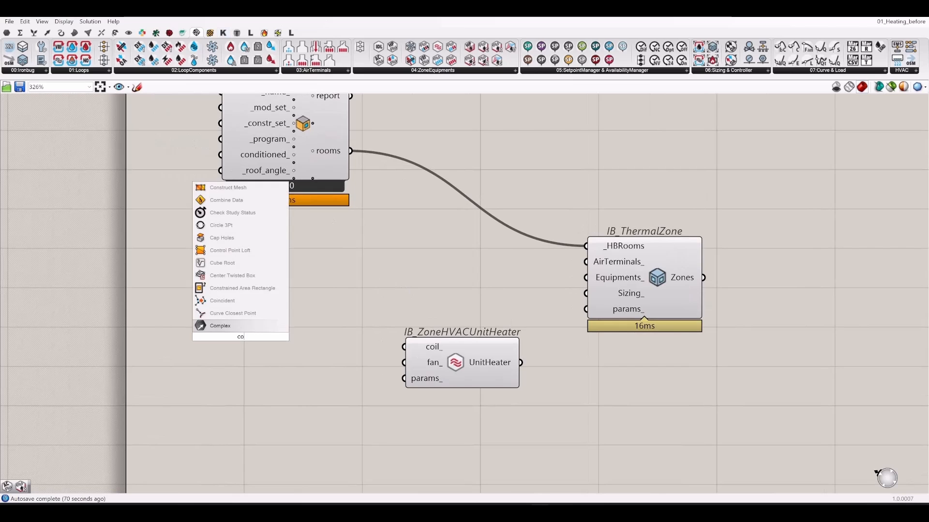
{"action": "type", "text": "ilheatinge"}
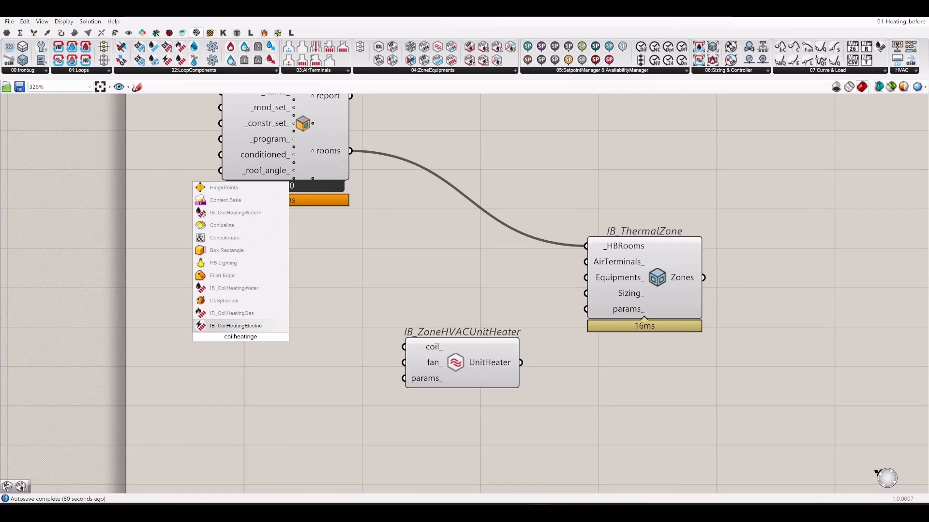
{"action": "left_click", "coordinate": [236, 325]}
{"action": "left_click_drag", "start_coordinate": [265, 346], "coordinate": [300, 326]}
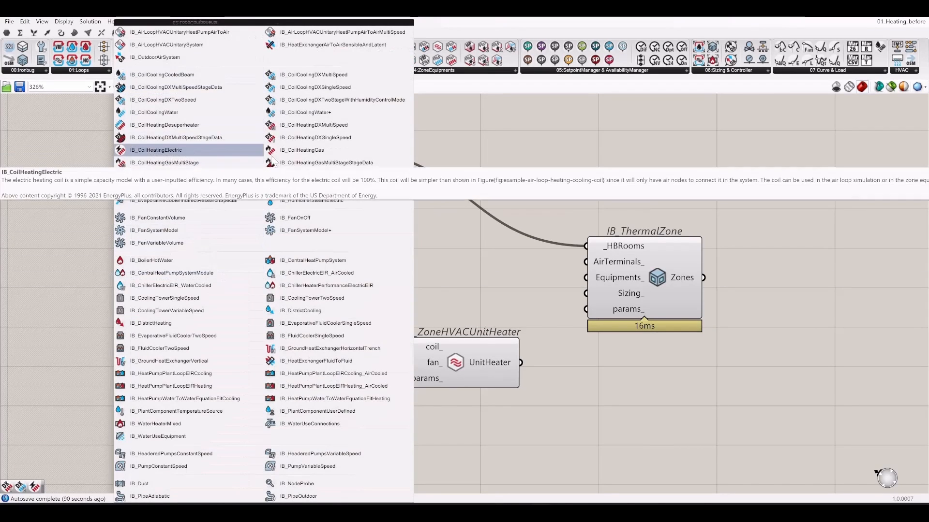
{"action": "left_click", "coordinate": [156, 150]}
{"action": "left_click", "coordinate": [275, 316]}
{"action": "left_click_drag", "start_coordinate": [321, 317], "coordinate": [405, 347]}
{"action": "left_click_drag", "start_coordinate": [472, 369], "coordinate": [447, 337]}
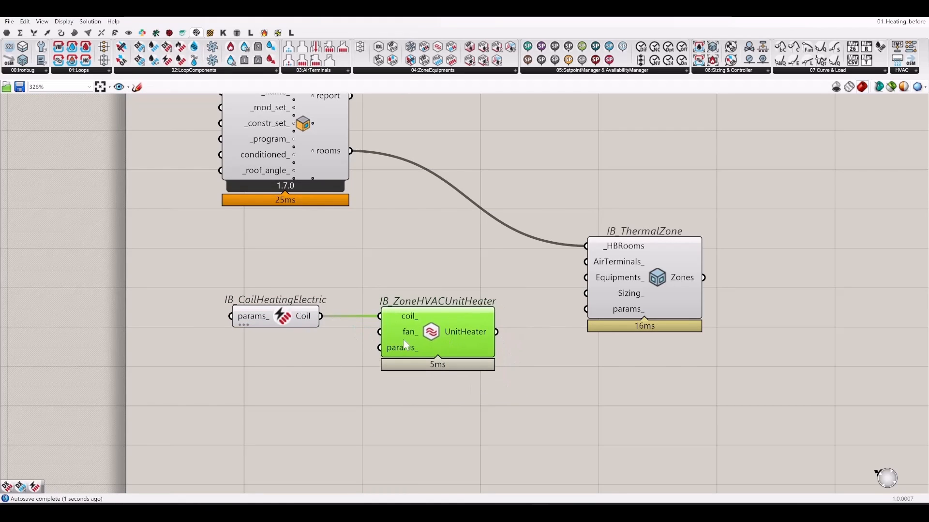
{"action": "left_click", "coordinate": [348, 300]}
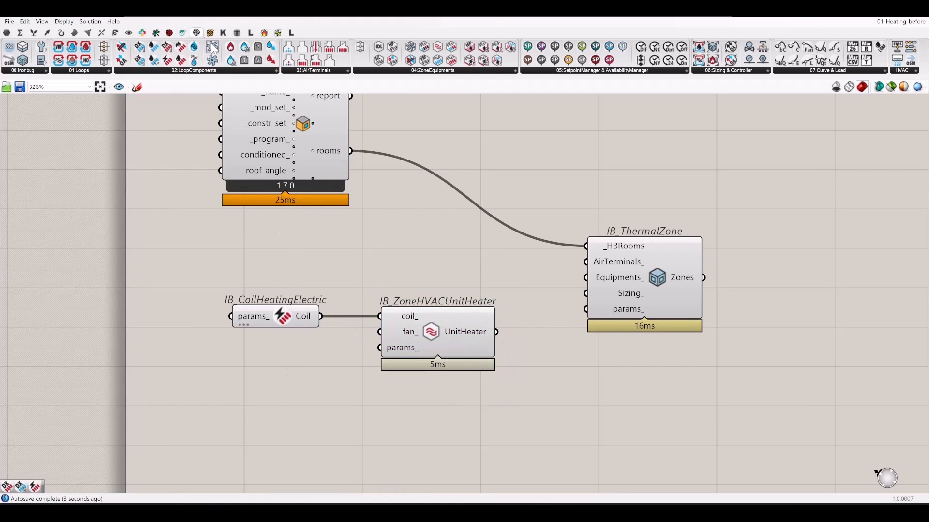
- Place IB_FanSystemModel below the coil and connect it to the unit heater's fan_ input
{"action": "left_click_drag", "start_coordinate": [213, 48], "coordinate": [277, 392]}
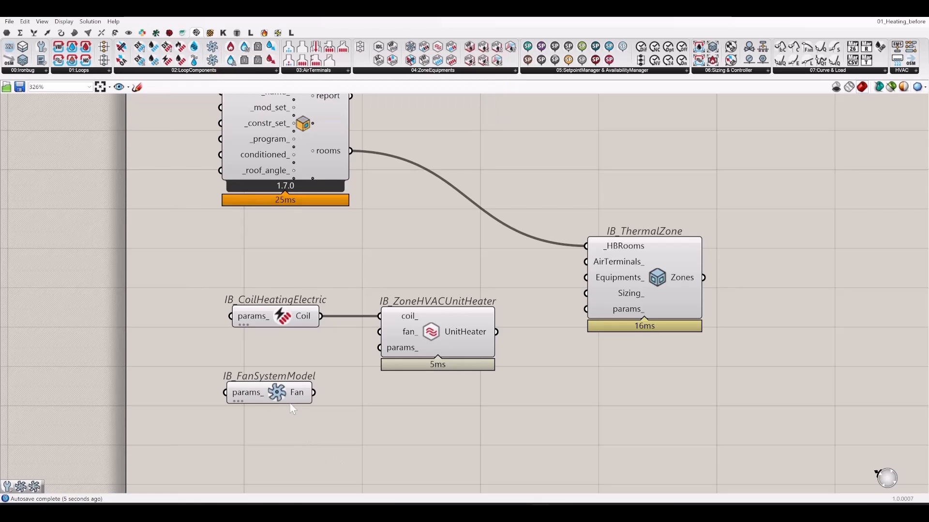
{"action": "right_click_drag", "start_coordinate": [338, 410], "coordinate": [330, 361]}
{"action": "left_click_drag", "start_coordinate": [324, 355], "coordinate": [391, 294]}
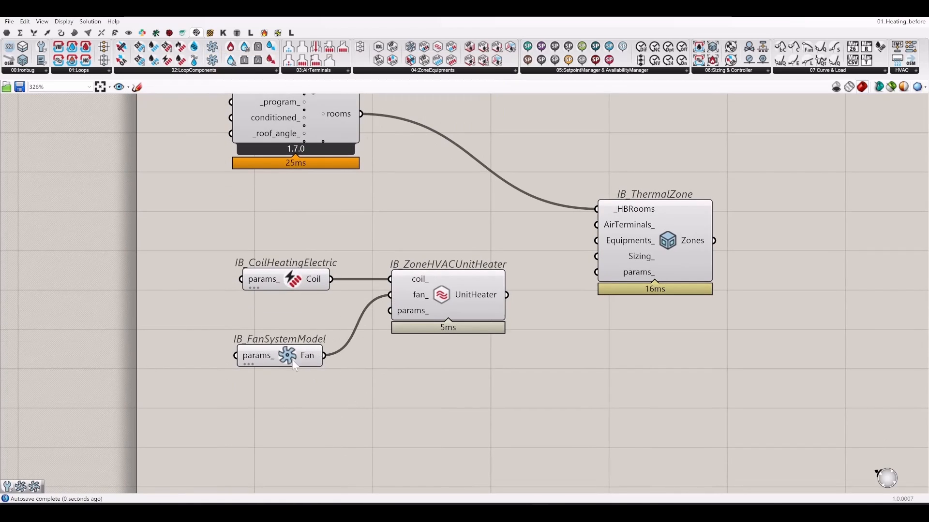
{"action": "left_click_drag", "start_coordinate": [295, 364], "coordinate": [299, 320]}
{"action": "left_click", "coordinate": [399, 372]}
{"action": "right_click_drag", "start_coordinate": [398, 372], "coordinate": [324, 401]}
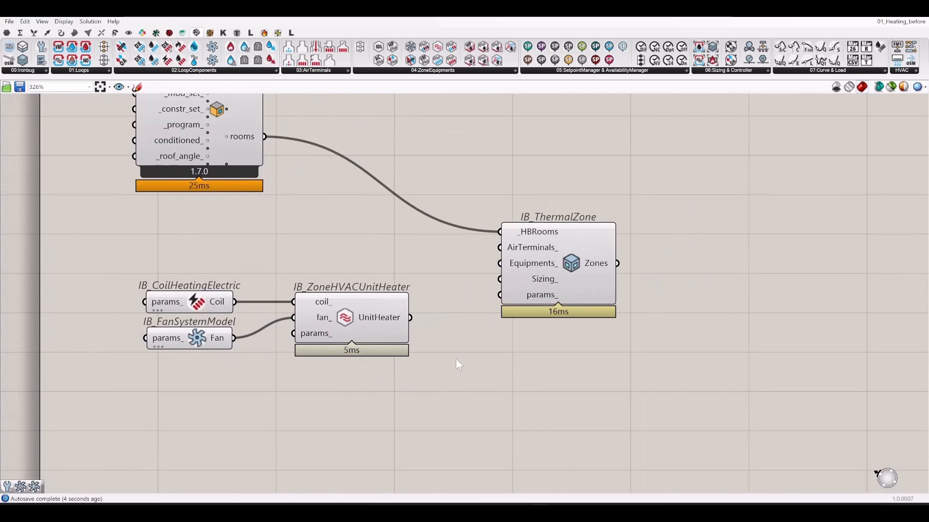
- Wire the UnitHeater output into IB_ThermalZone's Equipments_ input
{"action": "right_click_drag", "start_coordinate": [455, 360], "coordinate": [442, 399]}
{"action": "left_click_drag", "start_coordinate": [335, 364], "coordinate": [316, 364]}
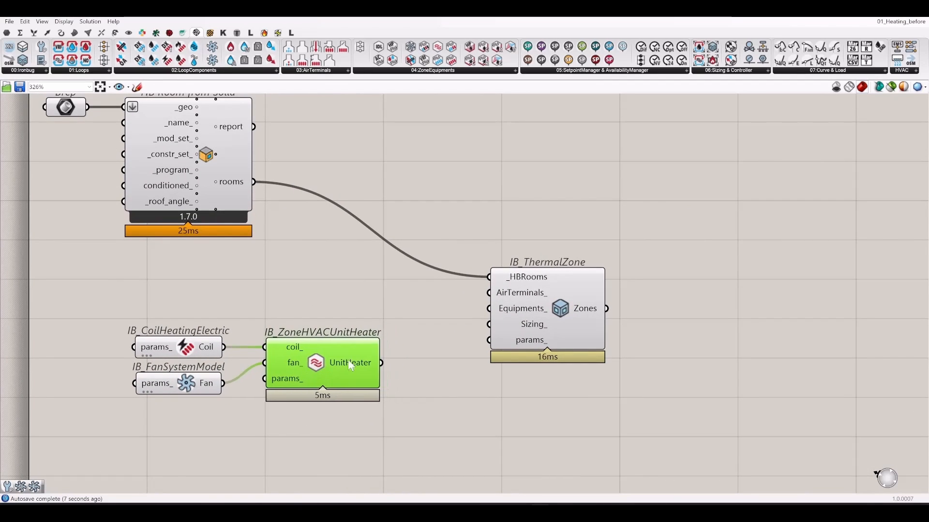
{"action": "left_click", "coordinate": [383, 370]}
{"action": "left_click_drag", "start_coordinate": [382, 362], "coordinate": [492, 312]}
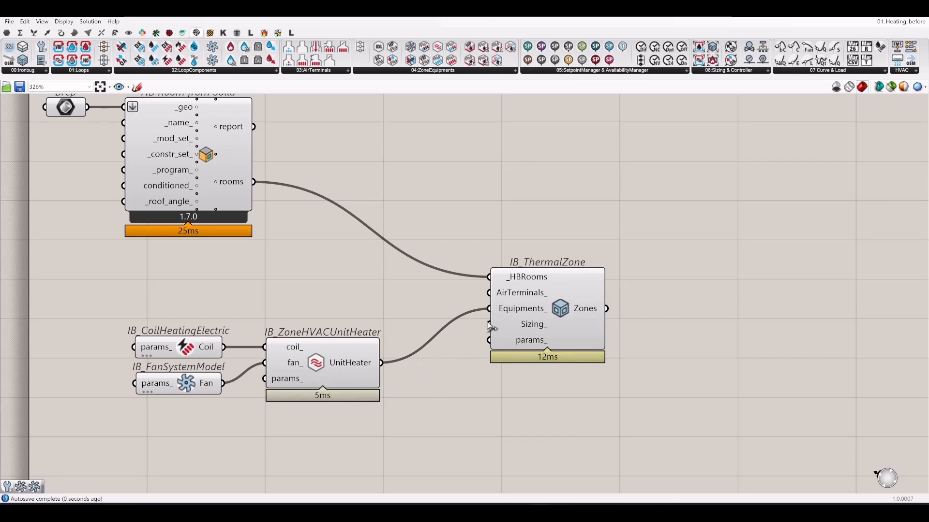
{"action": "left_click_drag", "start_coordinate": [117, 435], "coordinate": [429, 303]}
- Move the coil, fan and unit heater together beside the thermal zone
{"action": "left_click_drag", "start_coordinate": [361, 354], "coordinate": [434, 312]}
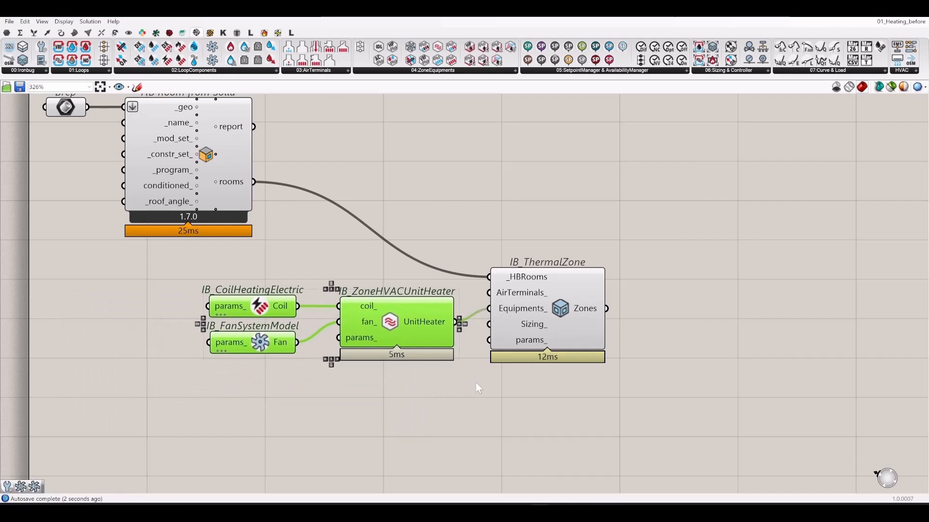
{"action": "right_click_drag", "start_coordinate": [575, 429], "coordinate": [434, 396]}
{"action": "left_click", "coordinate": [587, 317]}
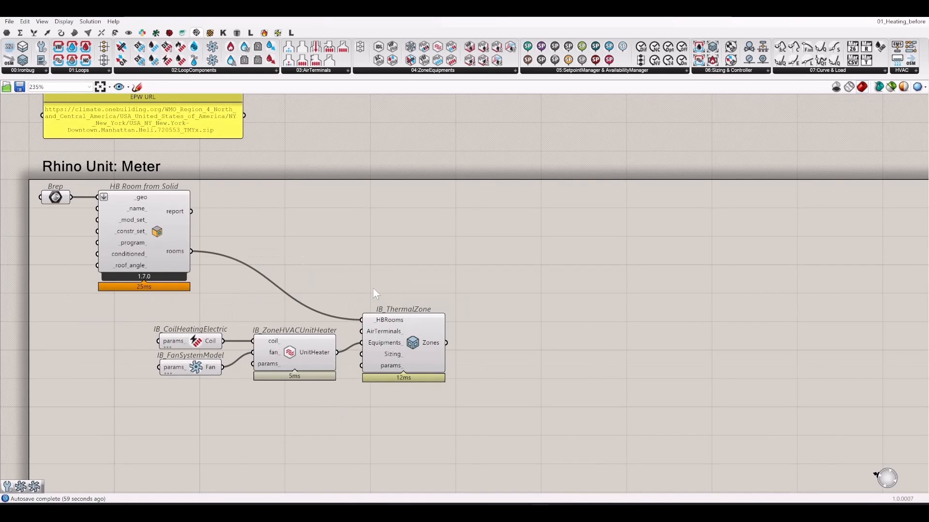
{"action": "right_click_drag", "start_coordinate": [552, 314], "coordinate": [511, 303]}
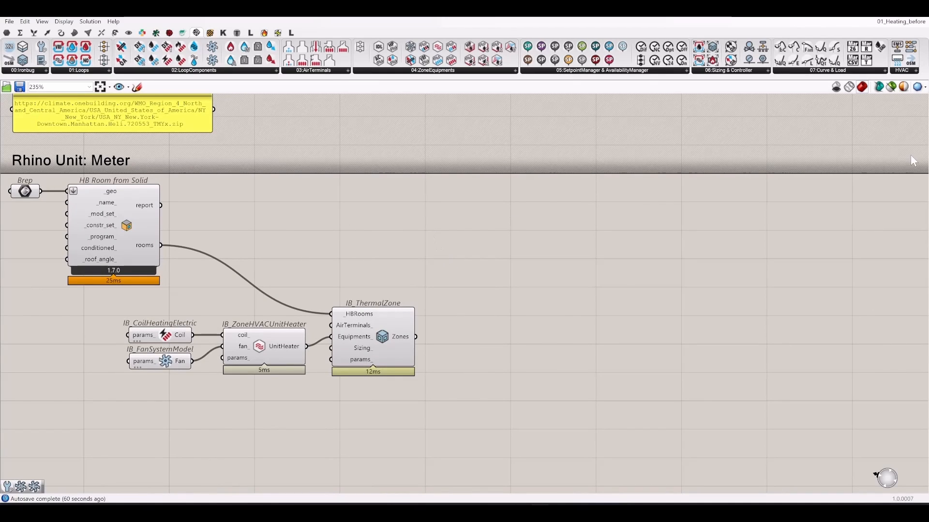
- Place an IB_HVACSystem component from the Ironbug HVAC list near the thermal zone
{"action": "left_click", "coordinate": [905, 71]}
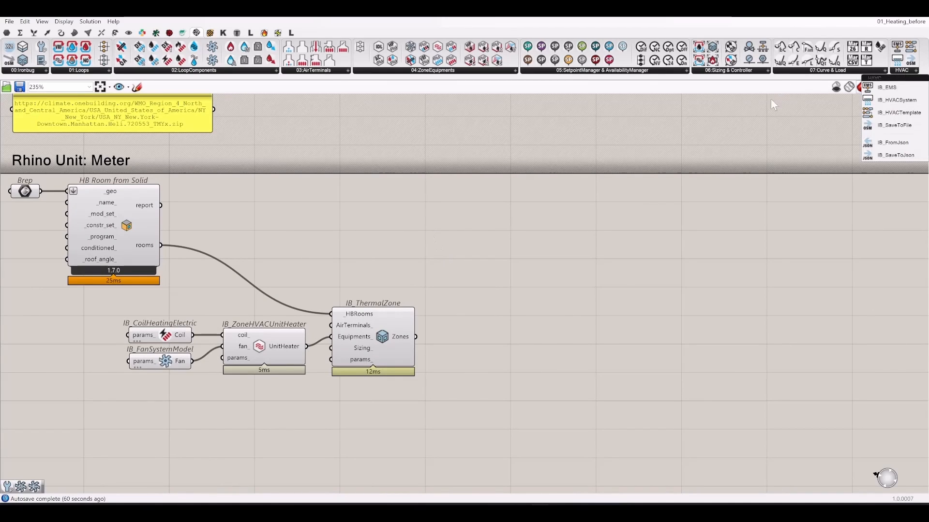
{"action": "left_click_drag", "start_coordinate": [895, 100], "coordinate": [561, 262]}
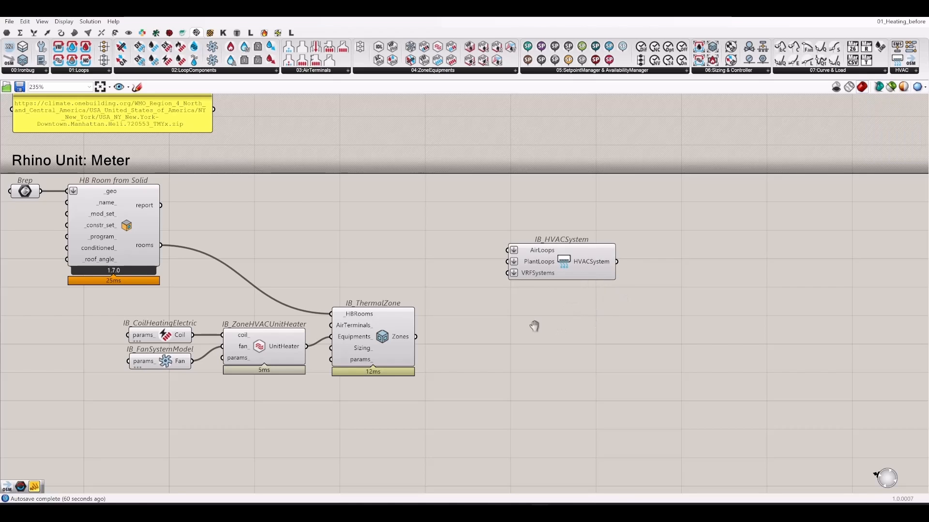
{"action": "right_click_drag", "start_coordinate": [534, 326], "coordinate": [464, 315]}
{"action": "scroll", "coordinate": [396, 333], "scroll_direction": "up", "scroll_amount": 3}
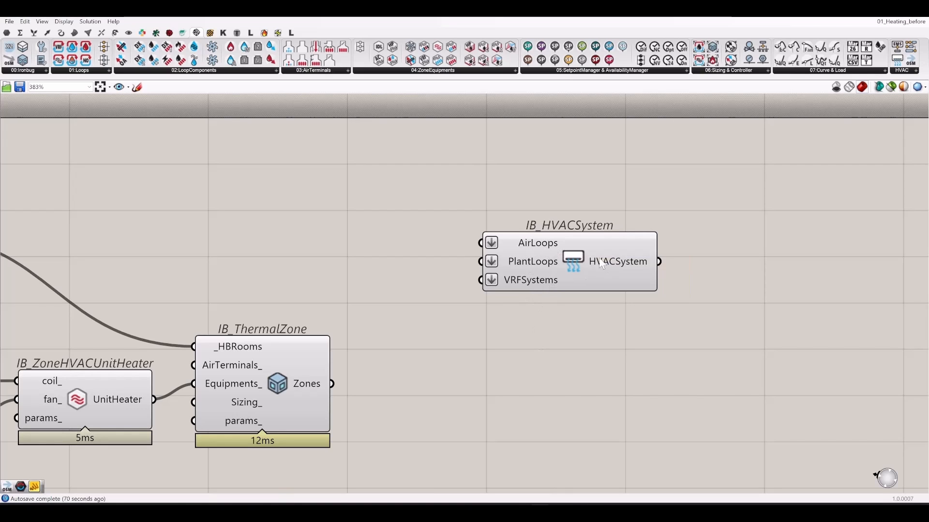
{"action": "left_click_drag", "start_coordinate": [602, 262], "coordinate": [655, 324]}
- Wire IB_ThermalZone's Zones output into IB_HVACSystem's AirLoops input
{"action": "left_click_drag", "start_coordinate": [332, 383], "coordinate": [541, 306]}
{"action": "left_click", "coordinate": [715, 230]}
{"action": "mouse_move", "coordinate": [711, 293]}
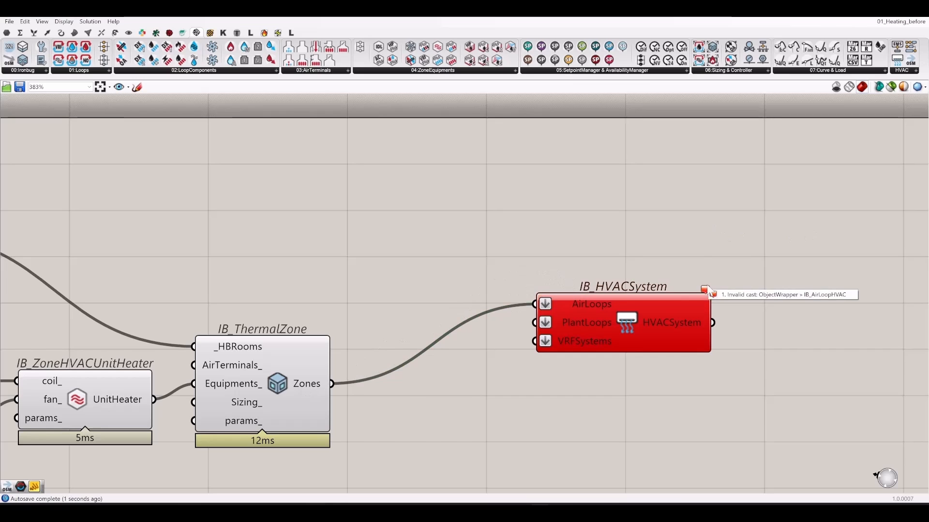
{"action": "left_click_drag", "start_coordinate": [663, 296], "coordinate": [714, 290]}
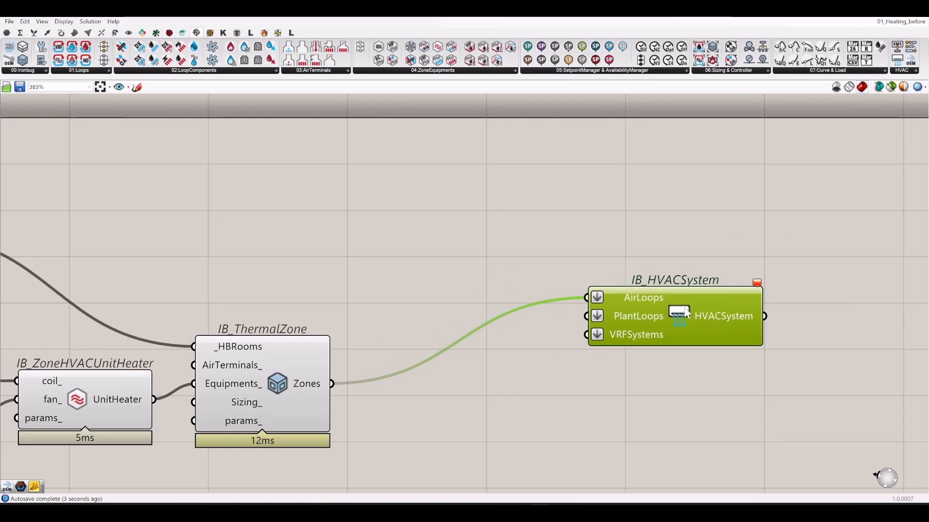
{"action": "left_click", "coordinate": [422, 226]}
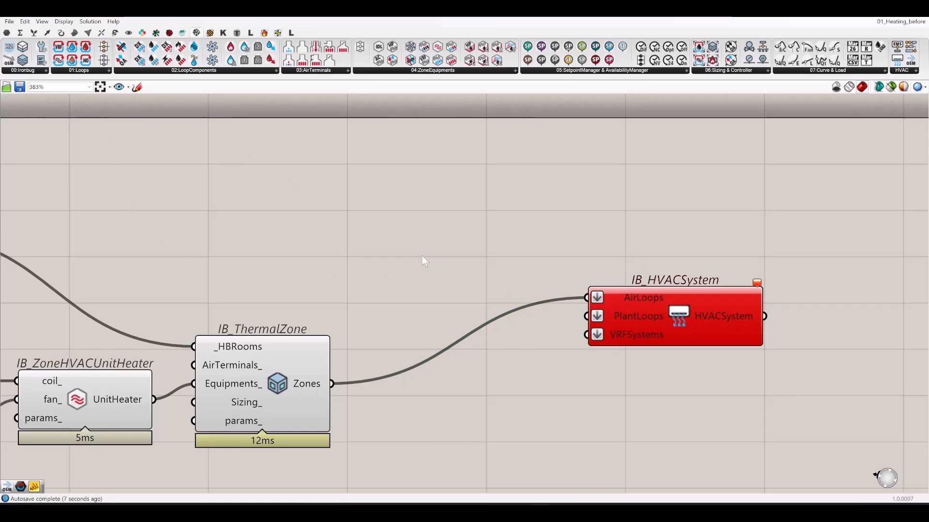
{"action": "scroll", "coordinate": [436, 251], "scroll_direction": "down", "scroll_amount": 3}
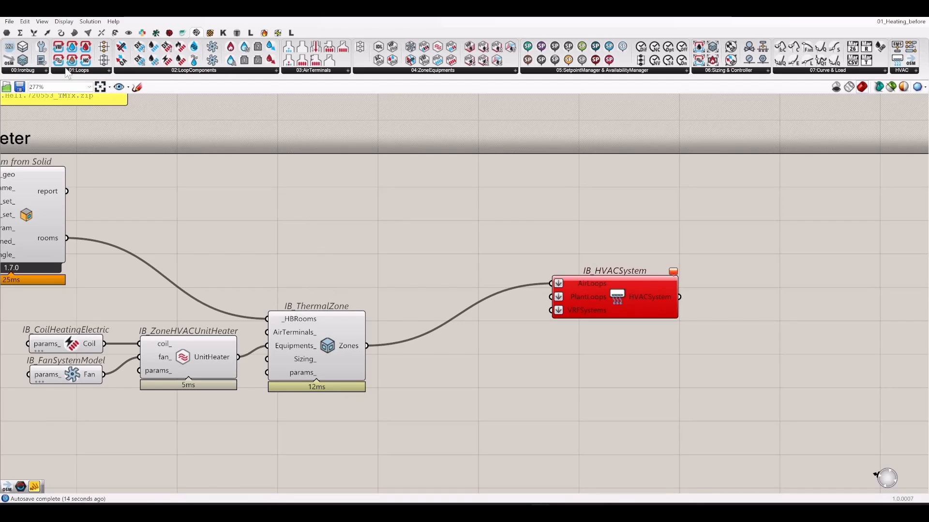
- Add an IB_NoAirLoop and wire the zone's Zones through it into IB_HVACSystem's AirLoops
{"action": "left_click", "coordinate": [91, 71]}
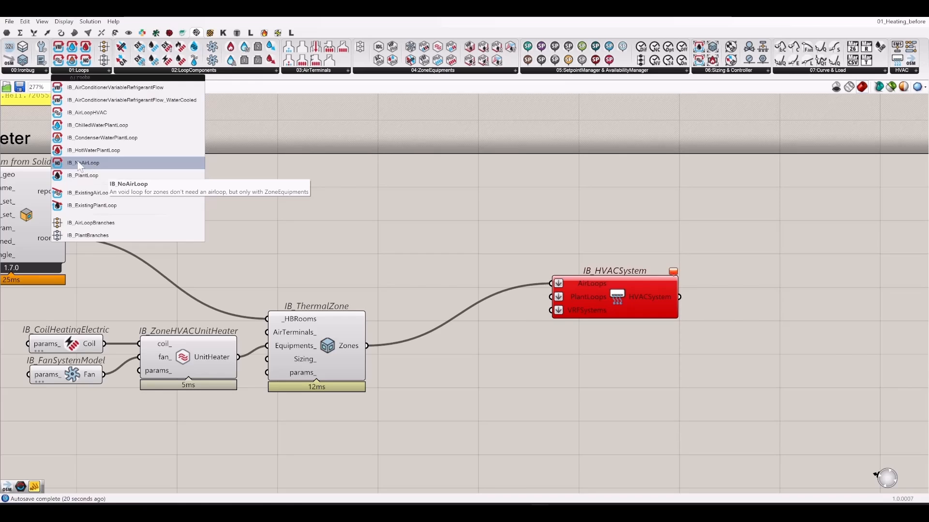
{"action": "left_click_drag", "start_coordinate": [83, 165], "coordinate": [423, 240]}
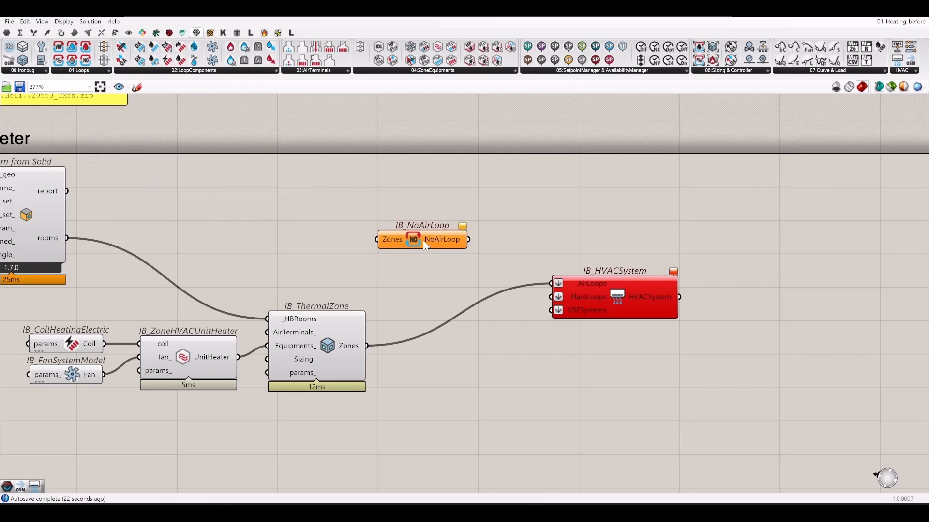
{"action": "right_click_drag", "start_coordinate": [418, 271], "coordinate": [400, 290]}
{"action": "left_click_drag", "start_coordinate": [348, 365], "coordinate": [359, 258]}
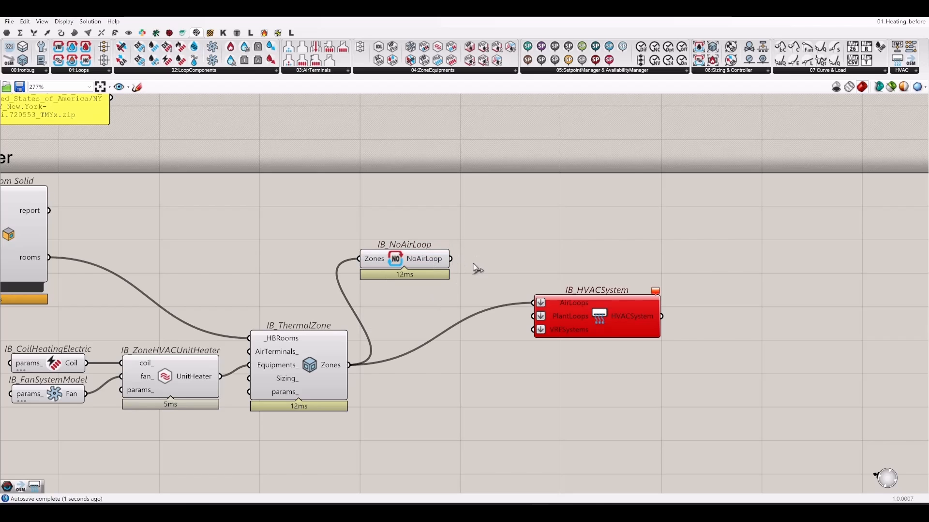
{"action": "left_click_drag", "start_coordinate": [451, 259], "coordinate": [534, 303]}
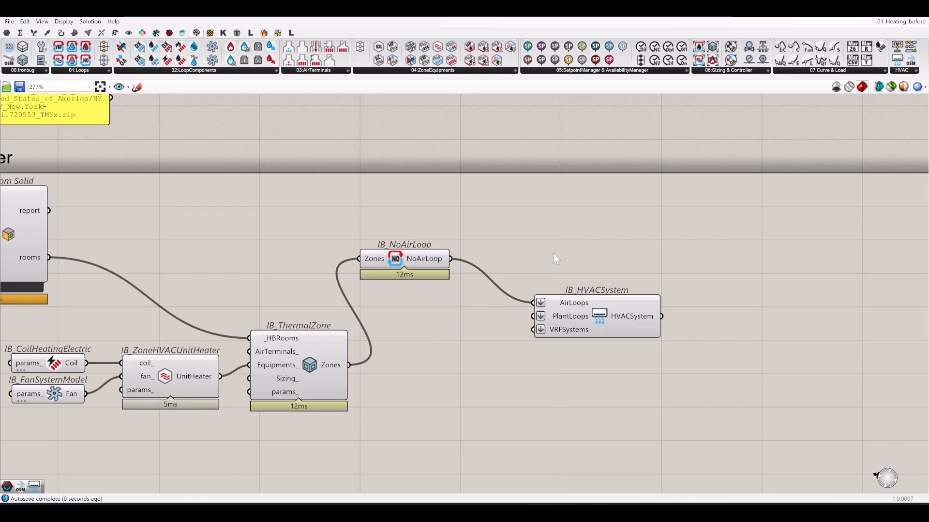
- Align the IB_NoAirLoop and IB_HVACSystem beside the thermal zone, tidying all six Ironbug components
{"action": "left_click_drag", "start_coordinate": [586, 319], "coordinate": [518, 274]}
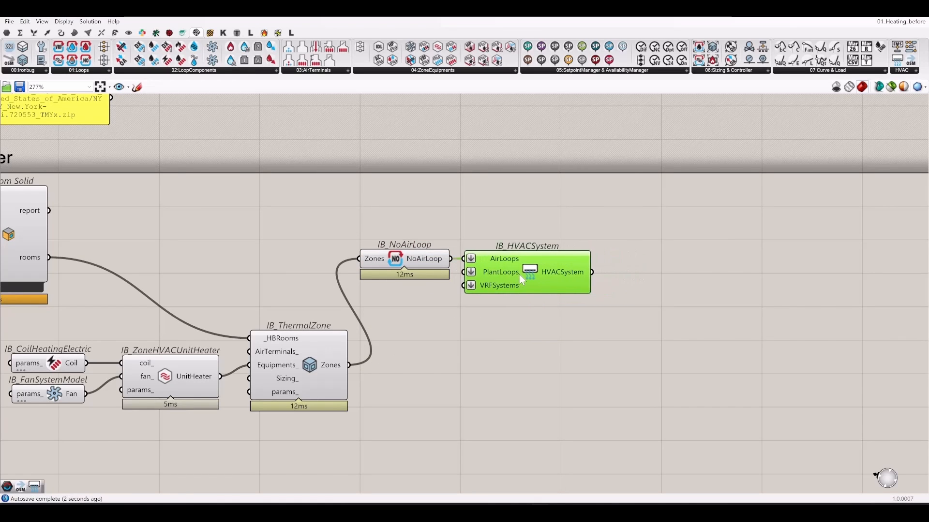
{"action": "left_click", "coordinate": [430, 319]}
{"action": "right_click_drag", "start_coordinate": [296, 340], "coordinate": [502, 281]}
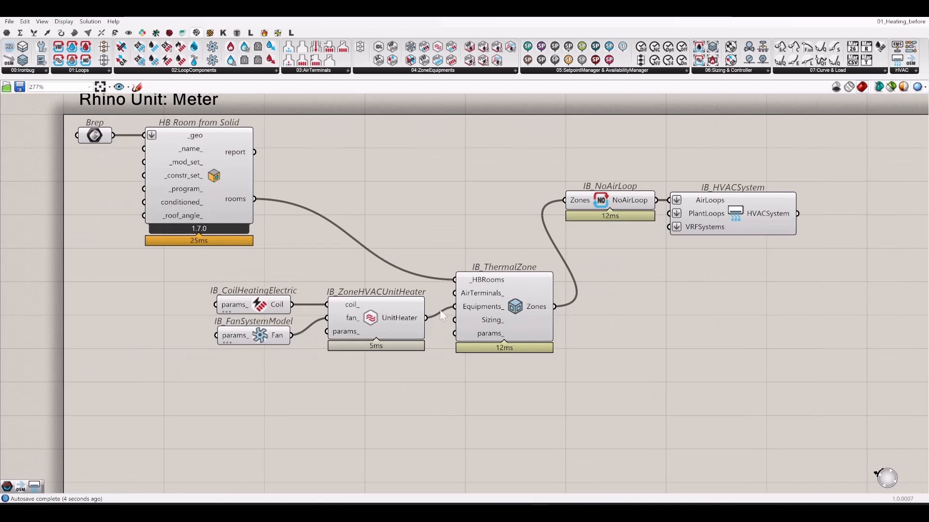
{"action": "right_click_drag", "start_coordinate": [686, 306], "coordinate": [365, 341]}
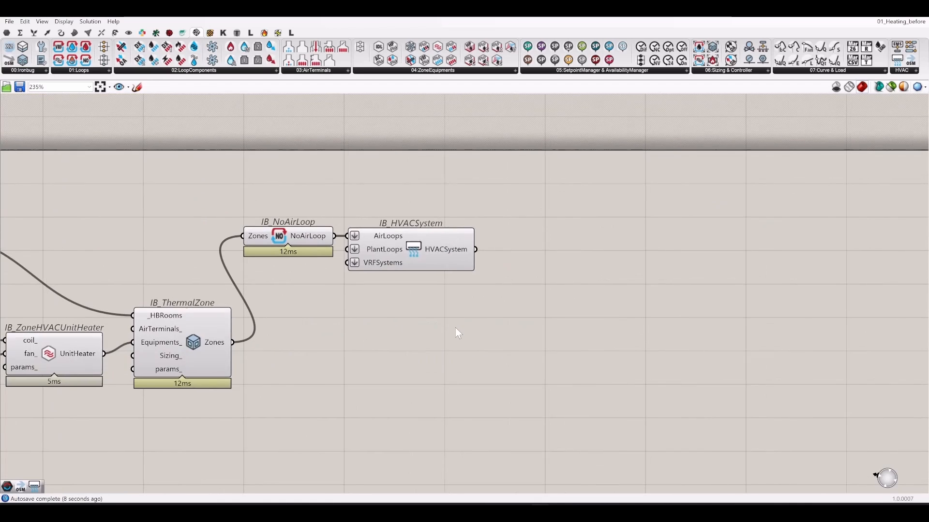
{"action": "scroll", "coordinate": [454, 327], "scroll_direction": "down", "scroll_amount": 2}
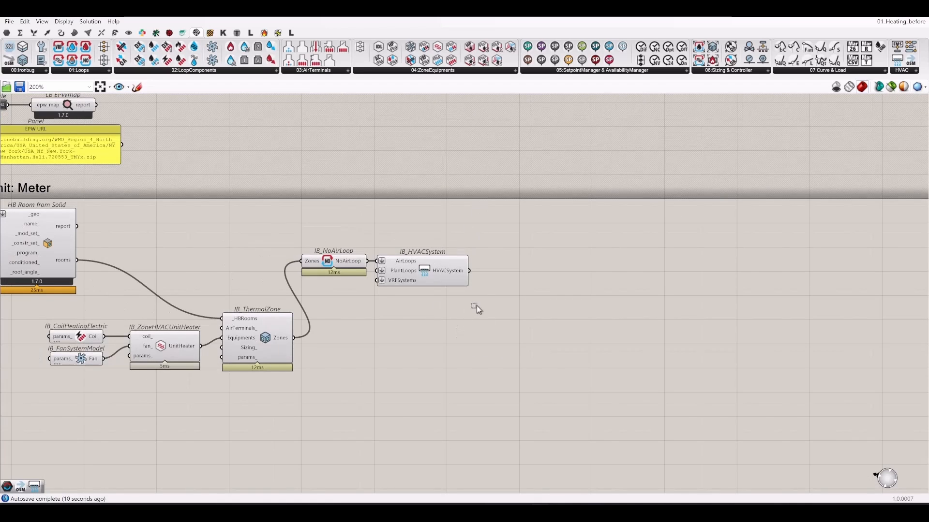
{"action": "left_click_drag", "start_coordinate": [484, 314], "coordinate": [311, 229]}
{"action": "left_click_drag", "start_coordinate": [326, 261], "coordinate": [327, 342]}
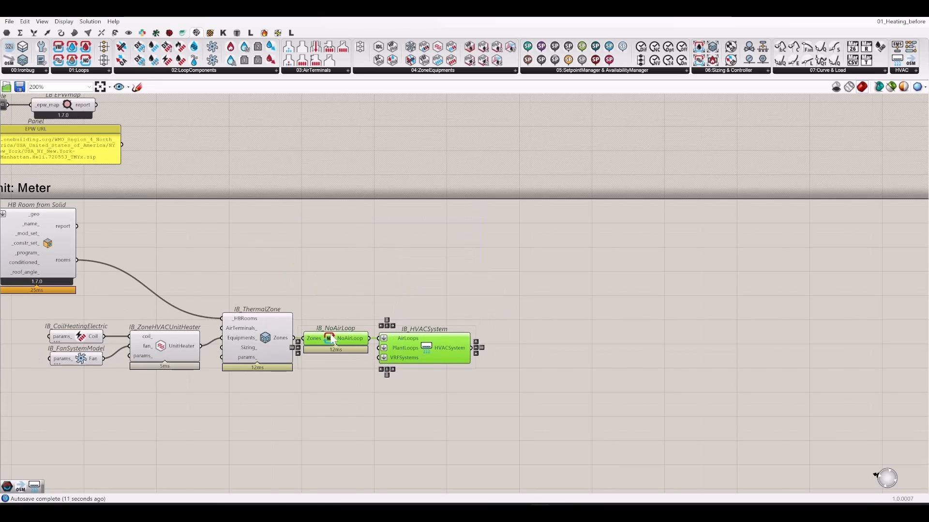
{"action": "left_click", "coordinate": [373, 286]}
{"action": "left_click_drag", "start_coordinate": [33, 304], "coordinate": [637, 459]}
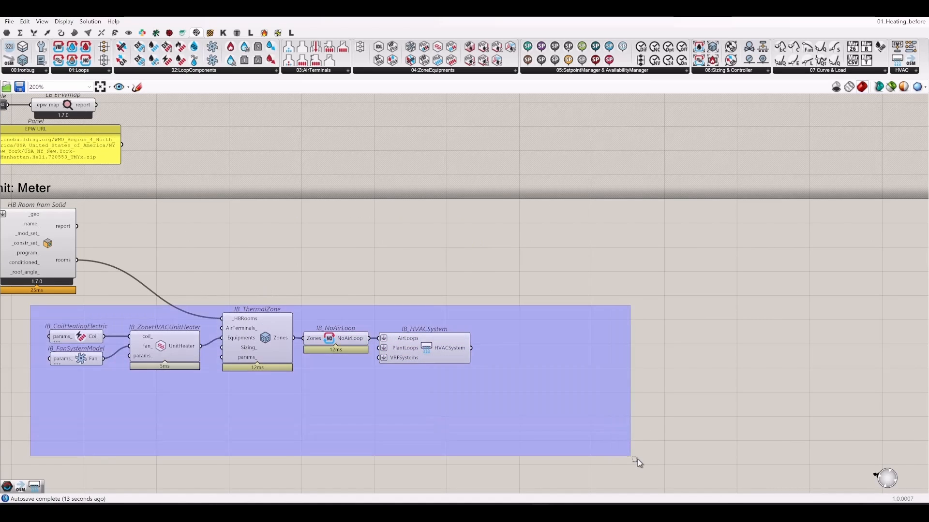
{"action": "right_click_drag", "start_coordinate": [506, 406], "coordinate": [608, 372]}
{"action": "left_click", "coordinate": [613, 217]}
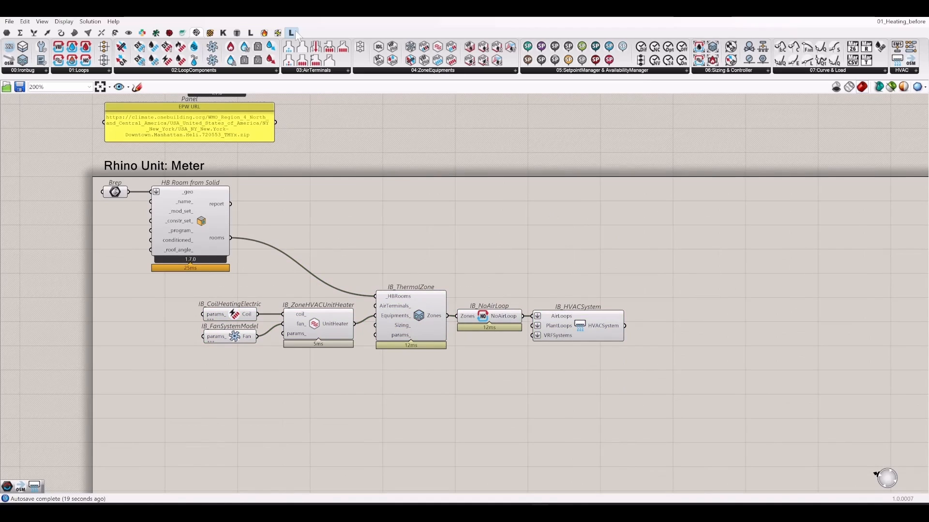
- Add HB Detailed HVAC with the rooms on _hb_objs and the Ironbug HVACSystem on _hvac_system
{"action": "left_click", "coordinate": [264, 33]}
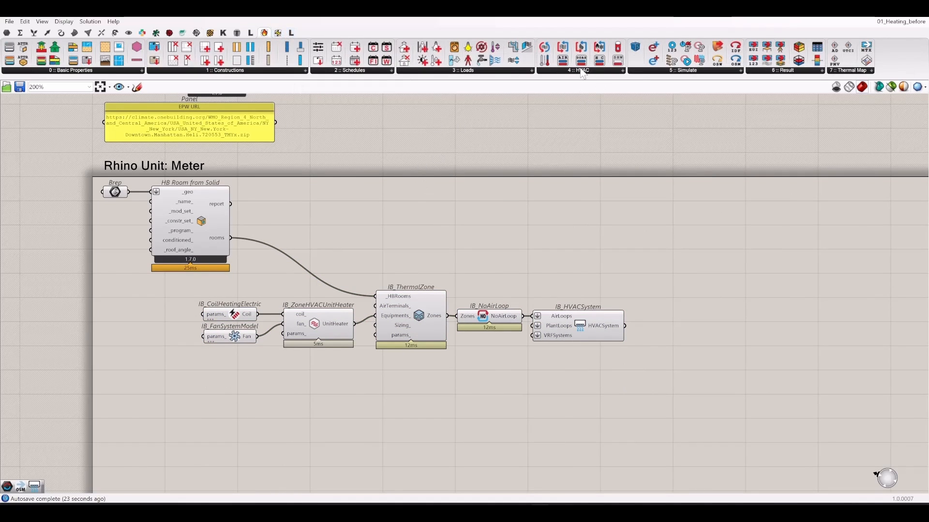
{"action": "left_click", "coordinate": [570, 71]}
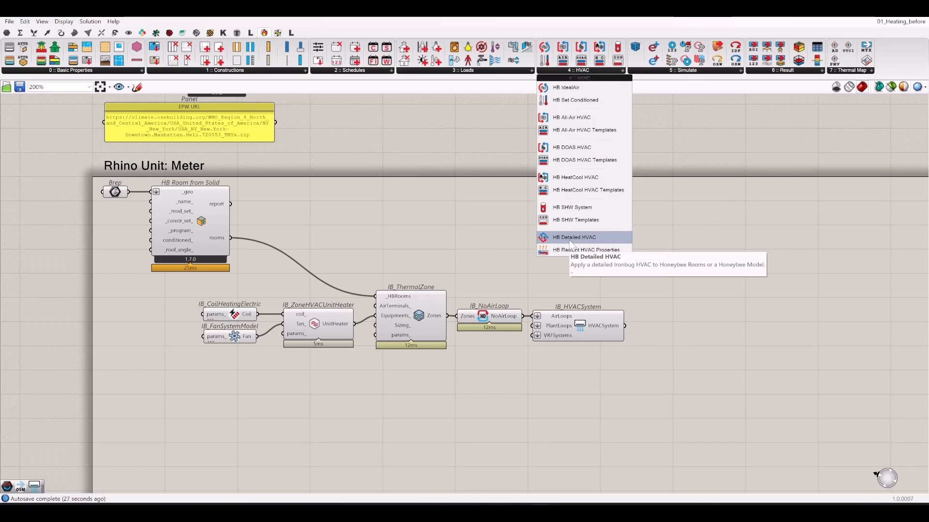
{"action": "left_click_drag", "start_coordinate": [579, 238], "coordinate": [633, 224]}
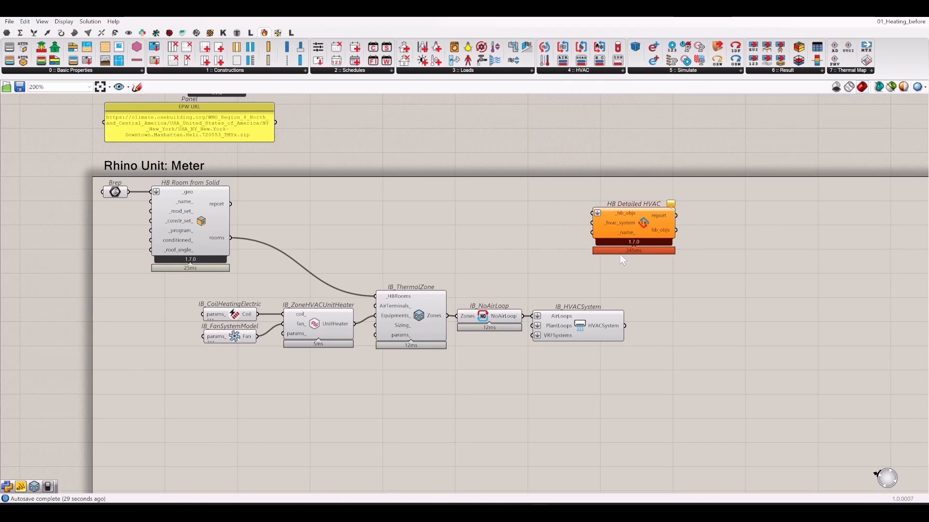
{"action": "left_click_drag", "start_coordinate": [231, 239], "coordinate": [624, 214]}
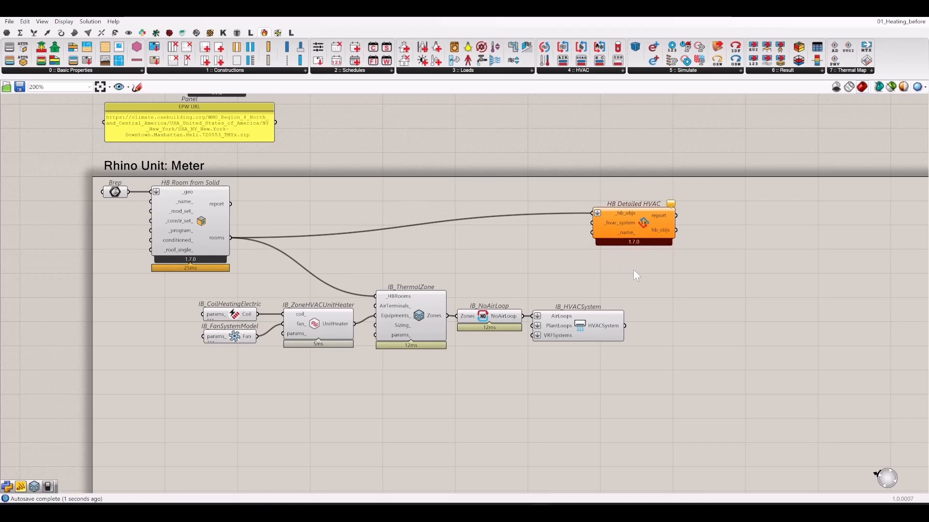
{"action": "right_click_drag", "start_coordinate": [633, 270], "coordinate": [549, 266]}
{"action": "left_click_drag", "start_coordinate": [510, 220], "coordinate": [540, 321]}
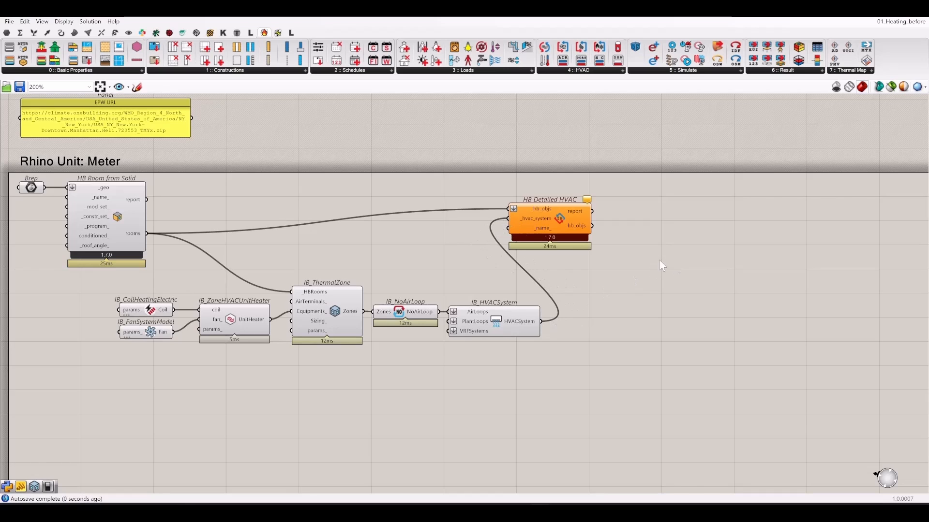
- Inspect HB Detailed HVAC's Ironbug version warning and move the component slightly down and right
{"action": "right_click_drag", "start_coordinate": [628, 230], "coordinate": [545, 261]}
{"action": "scroll", "coordinate": [527, 259], "scroll_direction": "up", "scroll_amount": 4}
{"action": "scroll", "coordinate": [252, 306], "scroll_direction": "down", "scroll_amount": 2}
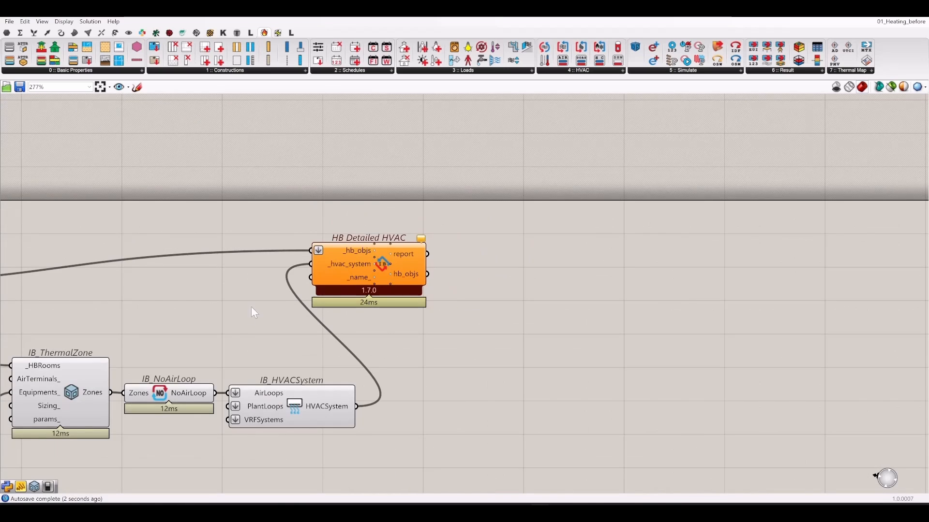
{"action": "double_click", "coordinate": [239, 324]}
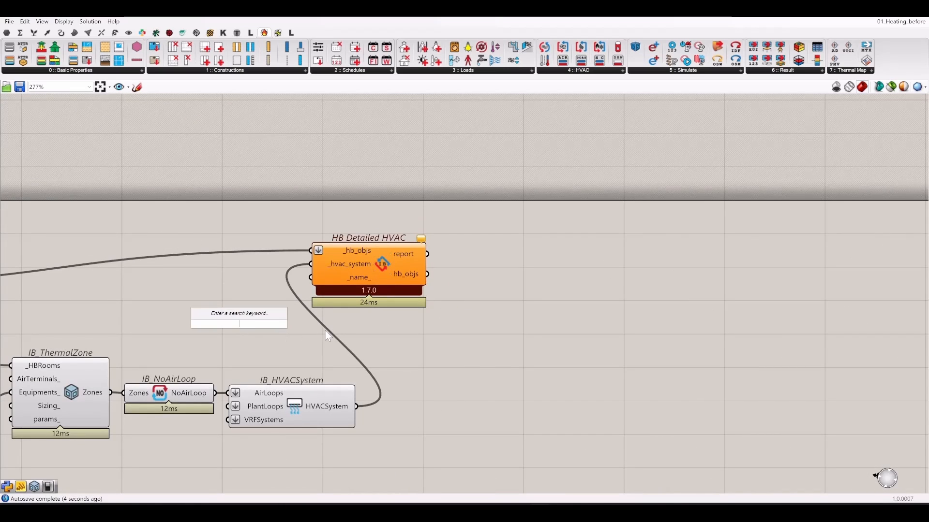
{"action": "mouse_move", "coordinate": [424, 245]}
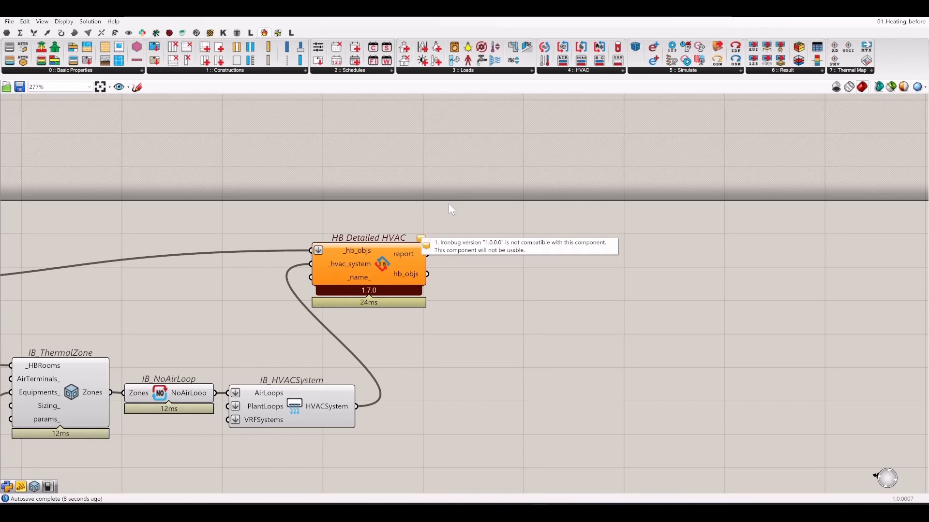
{"action": "right_click_drag", "start_coordinate": [498, 242], "coordinate": [556, 271]}
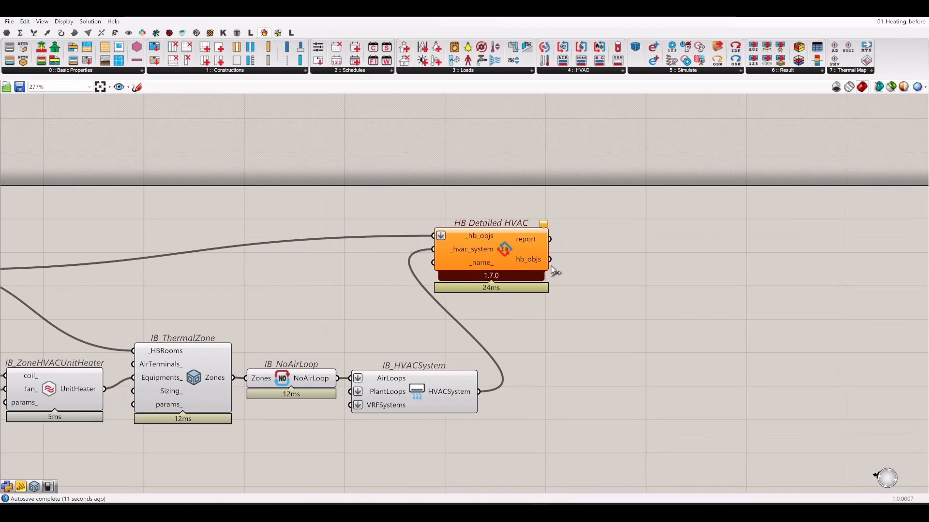
{"action": "mouse_move", "coordinate": [547, 224]}
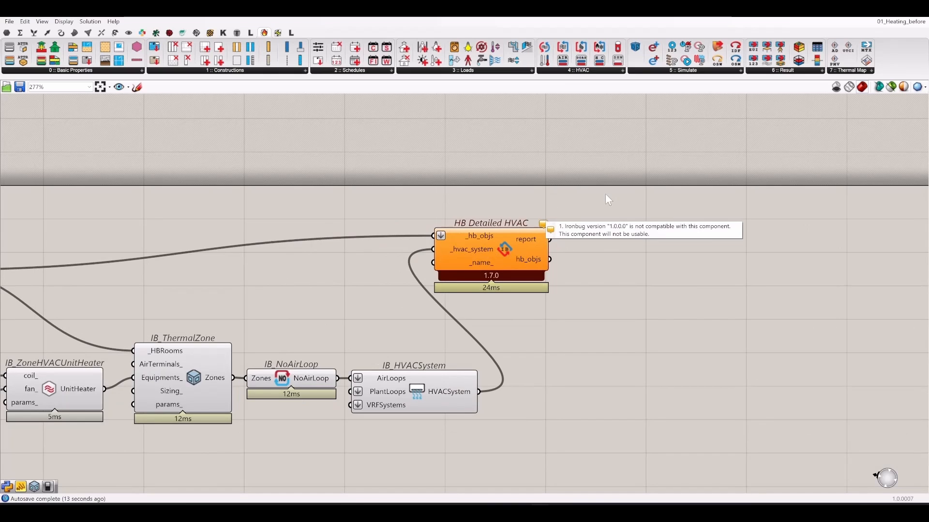
{"action": "left_click_drag", "start_coordinate": [515, 245], "coordinate": [522, 288]}
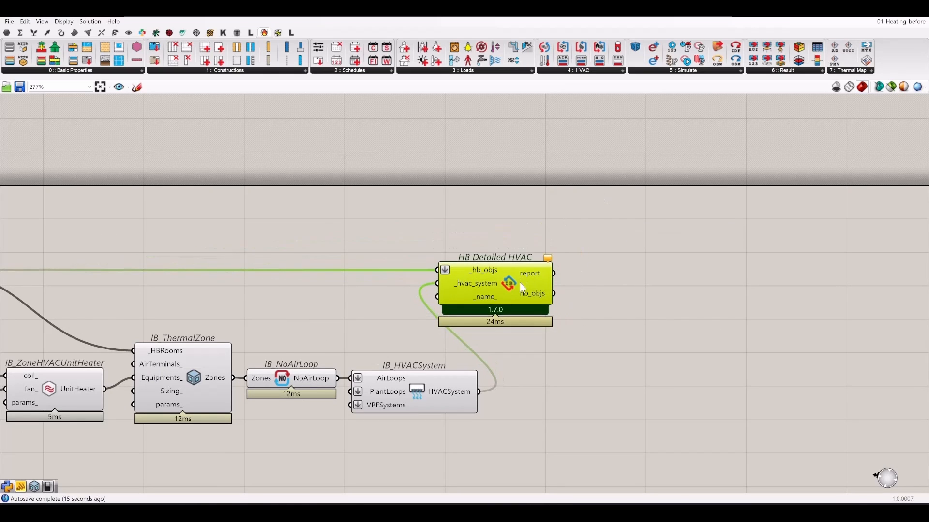
{"action": "scroll", "coordinate": [493, 212], "scroll_direction": "down", "scroll_amount": 3}
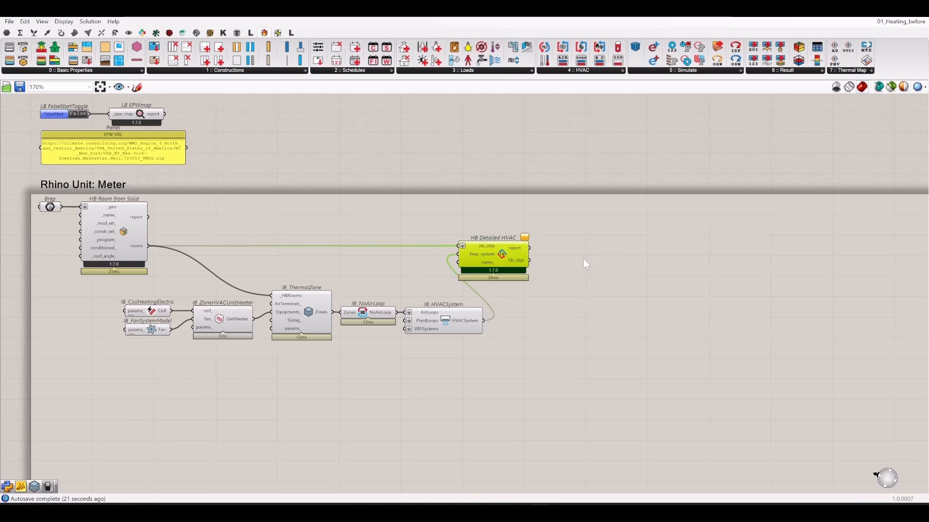
- Place an HB Model to OSM component in the empty canvas right of HB Detailed HVAC
{"action": "scroll", "coordinate": [531, 237], "scroll_direction": "up", "scroll_amount": 3}
{"action": "scroll", "coordinate": [531, 236], "scroll_direction": "down", "scroll_amount": 1}
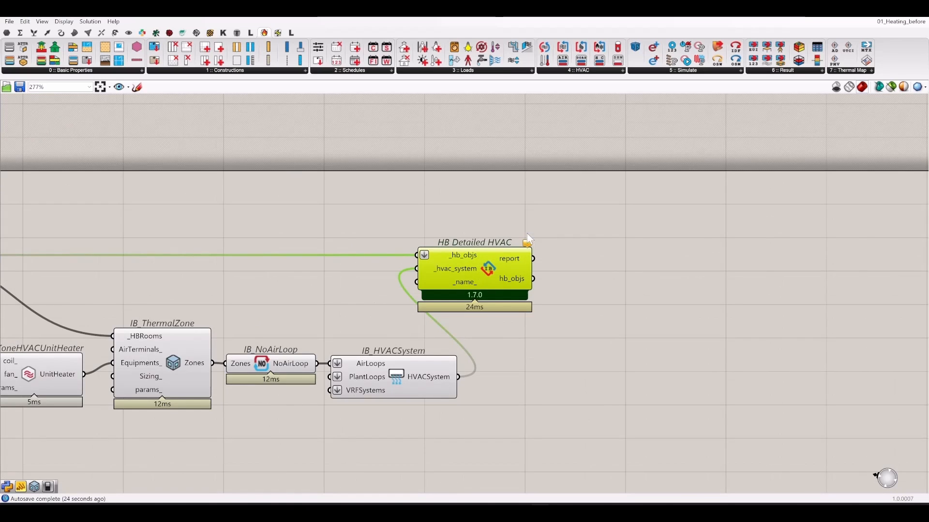
{"action": "left_click", "coordinate": [497, 204]}
{"action": "scroll", "coordinate": [498, 204], "scroll_direction": "down", "scroll_amount": 2}
{"action": "right_click_drag", "start_coordinate": [701, 330], "coordinate": [596, 354]}
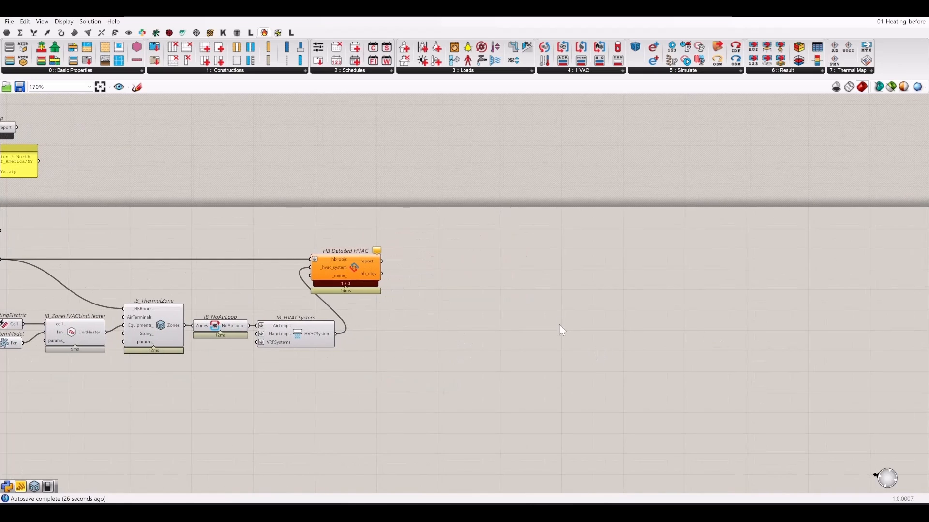
{"action": "left_click_drag", "start_coordinate": [632, 55], "coordinate": [618, 295]}
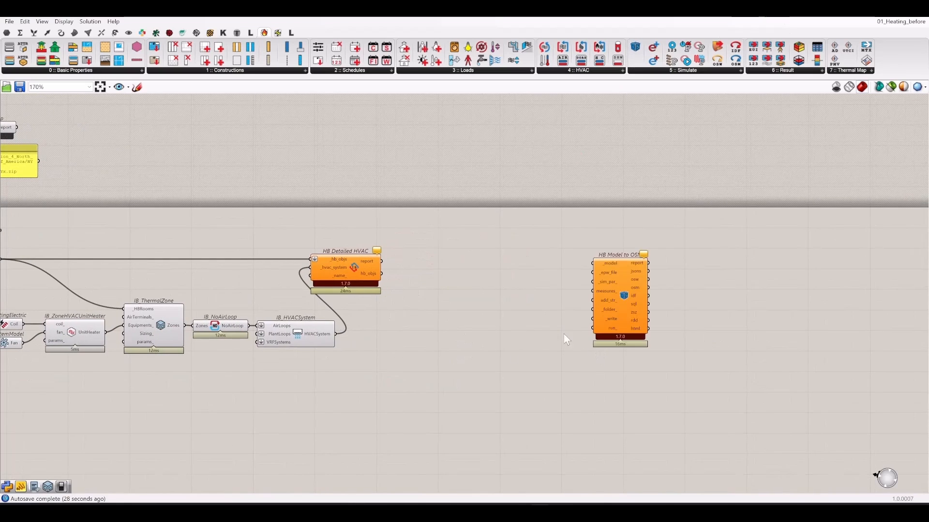
{"action": "scroll", "coordinate": [458, 376], "scroll_direction": "up", "scroll_amount": 3}
{"action": "scroll", "coordinate": [399, 312], "scroll_direction": "up", "scroll_amount": 4}
{"action": "scroll", "coordinate": [420, 314], "scroll_direction": "down", "scroll_amount": 5}
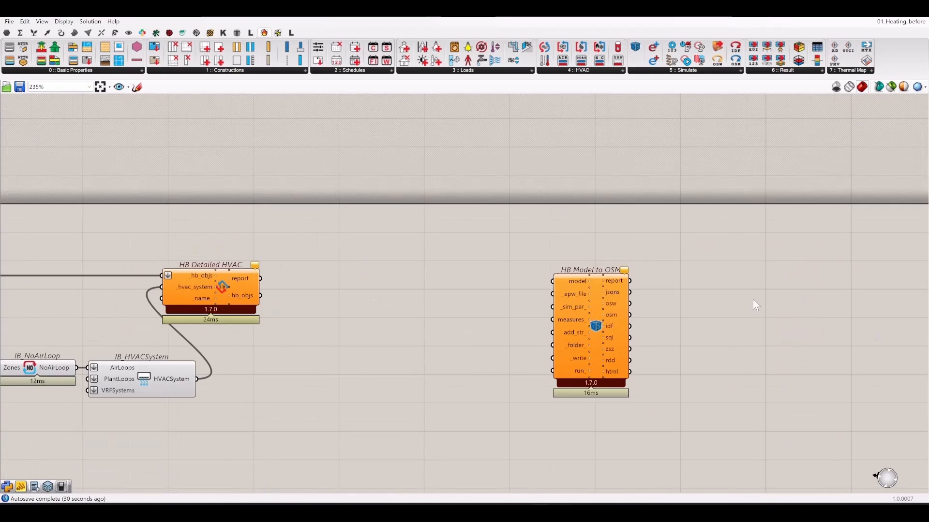
{"action": "left_click", "coordinate": [582, 290]}
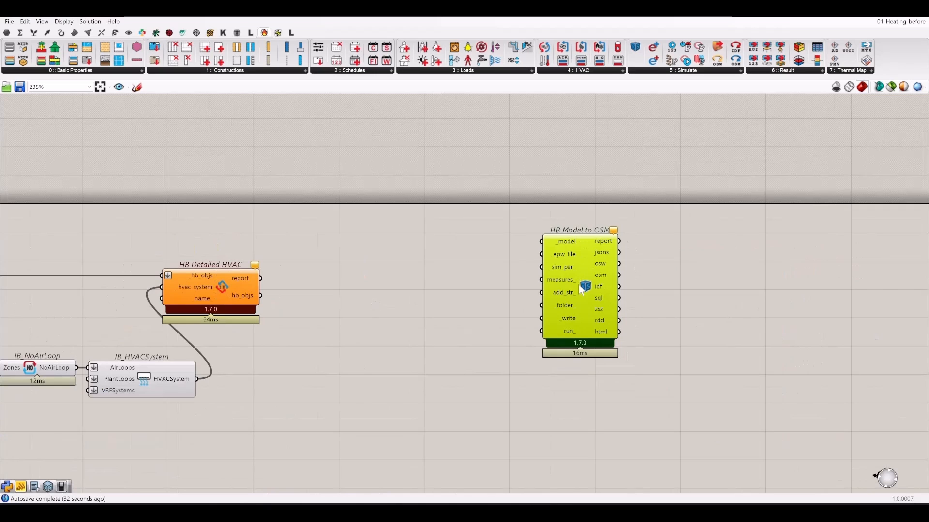
{"action": "left_click_drag", "start_coordinate": [583, 290], "coordinate": [558, 295]}
- Add an HB Model component from the Honeybee tab between the other components
{"action": "left_click", "coordinate": [176, 126]}
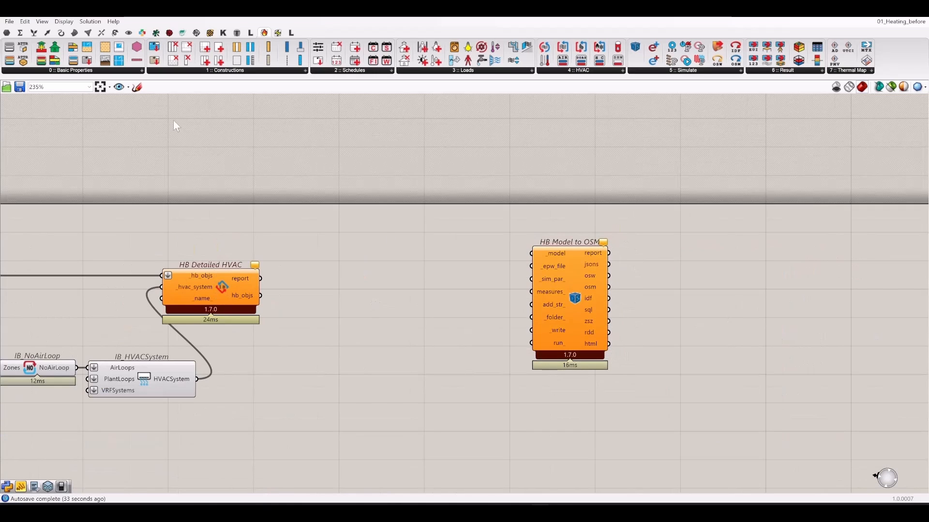
{"action": "left_click", "coordinate": [210, 33]}
{"action": "left_click_drag", "start_coordinate": [28, 62], "coordinate": [354, 311]}
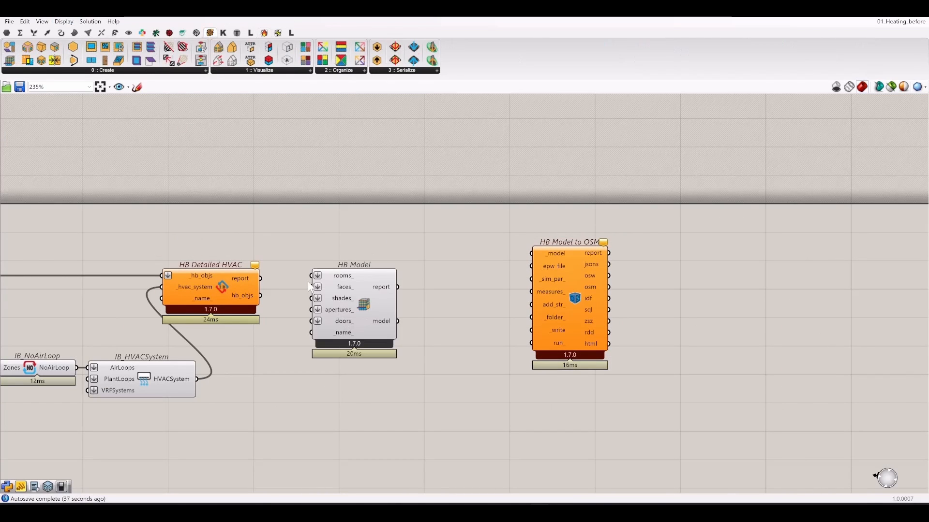
- Feed HB Detailed HVAC's hb_objs into HB Model's rooms_ and set HB Model to OSM beside it
{"action": "right_click_drag", "start_coordinate": [269, 295], "coordinate": [301, 308]}
{"action": "scroll", "coordinate": [301, 313], "scroll_direction": "up", "scroll_amount": 2}
{"action": "left_click_drag", "start_coordinate": [290, 307], "coordinate": [525, 229]}
{"action": "scroll", "coordinate": [326, 193], "scroll_direction": "down", "scroll_amount": 3}
{"action": "left_click_drag", "start_coordinate": [559, 267], "coordinate": [549, 337]}
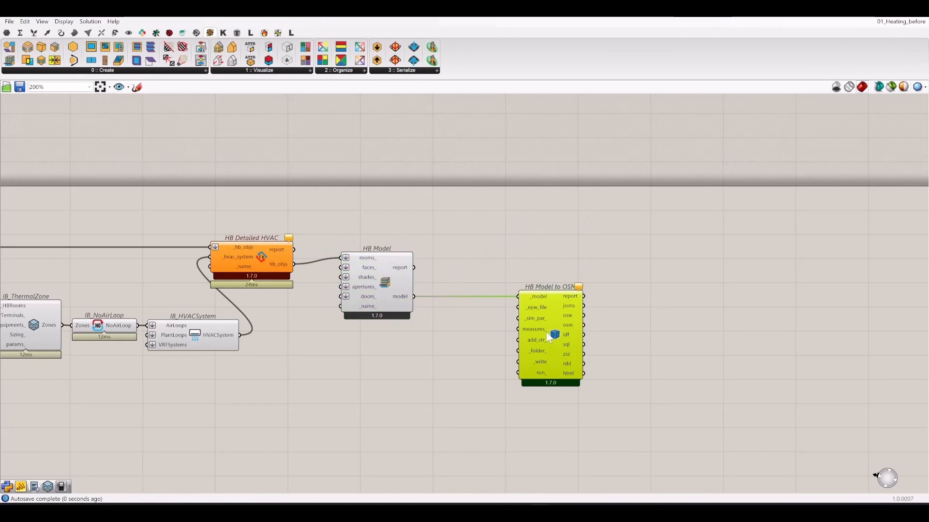
{"action": "scroll", "coordinate": [628, 245], "scroll_direction": "down", "scroll_amount": 2}
- Add LB Download Weather fed by the EPW URL, sending its epw_file into HB Model to OSM
{"action": "right_click_drag", "start_coordinate": [282, 222], "coordinate": [494, 236]}
{"action": "scroll", "coordinate": [321, 184], "scroll_direction": "up", "scroll_amount": 4}
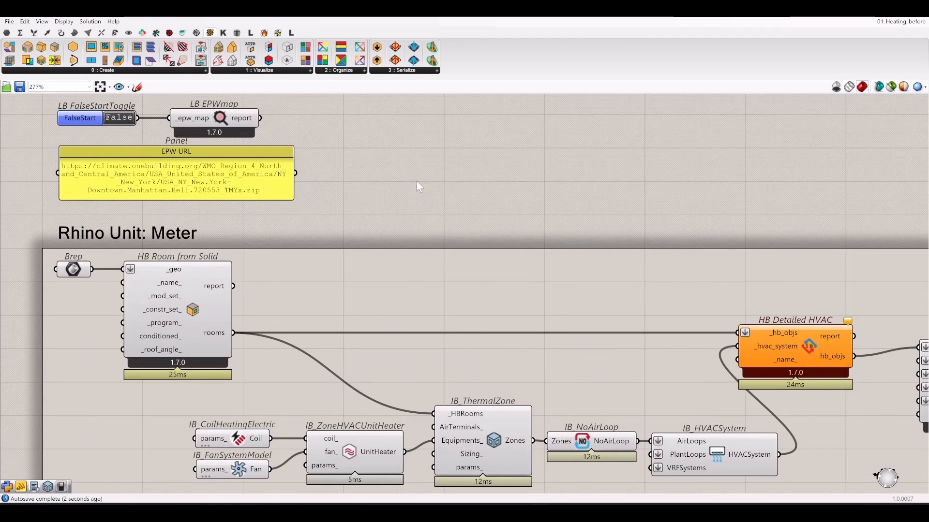
{"action": "left_click", "coordinate": [170, 34]}
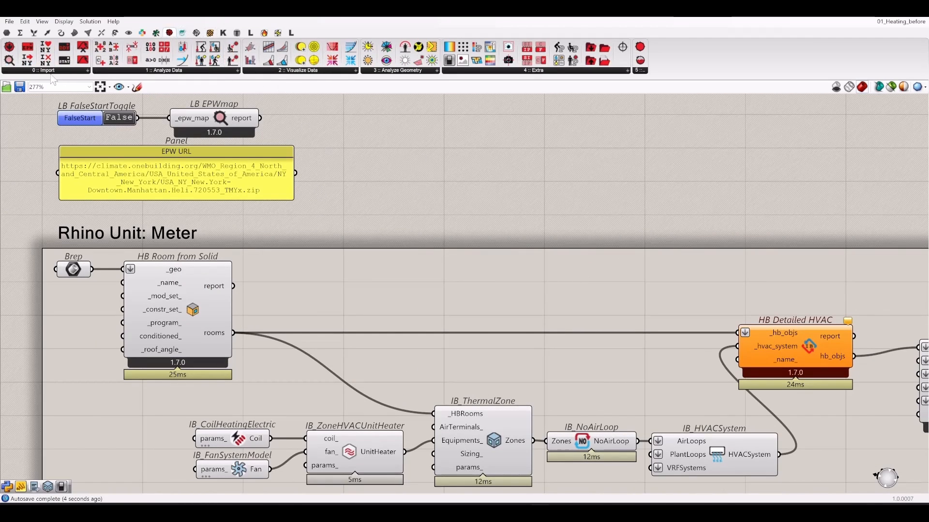
{"action": "left_click_drag", "start_coordinate": [9, 47], "coordinate": [410, 182]}
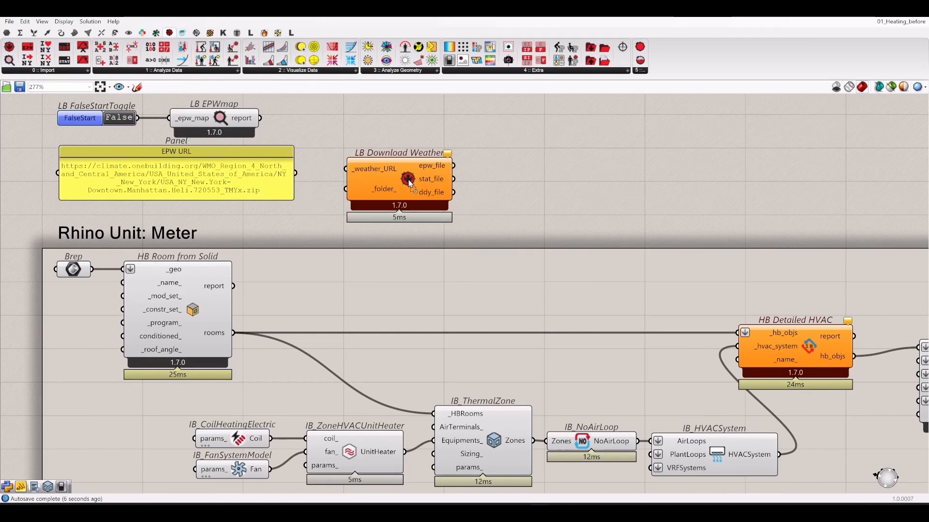
{"action": "left_click_drag", "start_coordinate": [346, 170], "coordinate": [295, 173]}
{"action": "right_click_drag", "start_coordinate": [627, 207], "coordinate": [318, 194]}
{"action": "scroll", "coordinate": [319, 194], "scroll_direction": "down", "scroll_amount": 2}
{"action": "left_click_drag", "start_coordinate": [196, 165], "coordinate": [709, 346]}
- Connect a Boolean Toggle to HB Model to OSM's _write input
{"action": "right_click_drag", "start_coordinate": [759, 277], "coordinate": [599, 251]}
{"action": "left_click_drag", "start_coordinate": [588, 342], "coordinate": [593, 269]}
{"action": "scroll", "coordinate": [511, 331], "scroll_direction": "up", "scroll_amount": 2}
{"action": "double_click", "coordinate": [511, 336]}
{"action": "type", "text": "tog"}
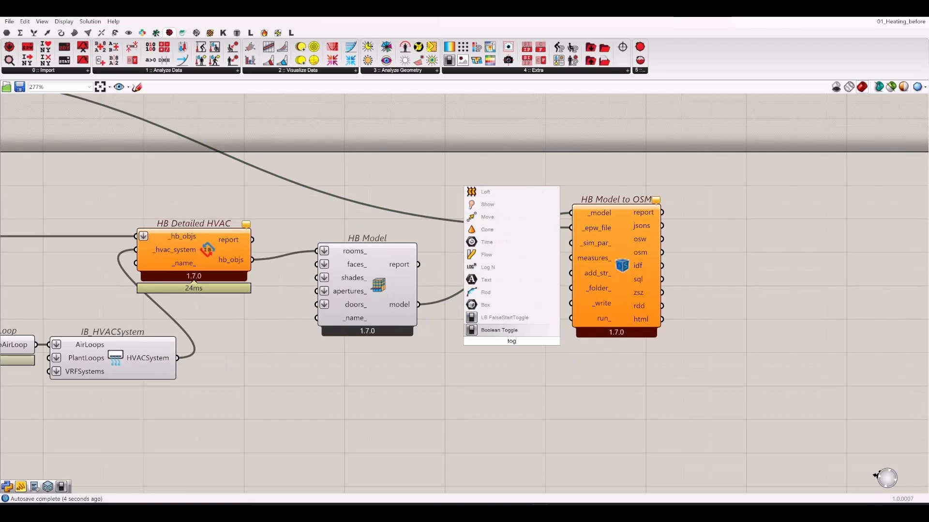
{"action": "key", "text": "Return"}
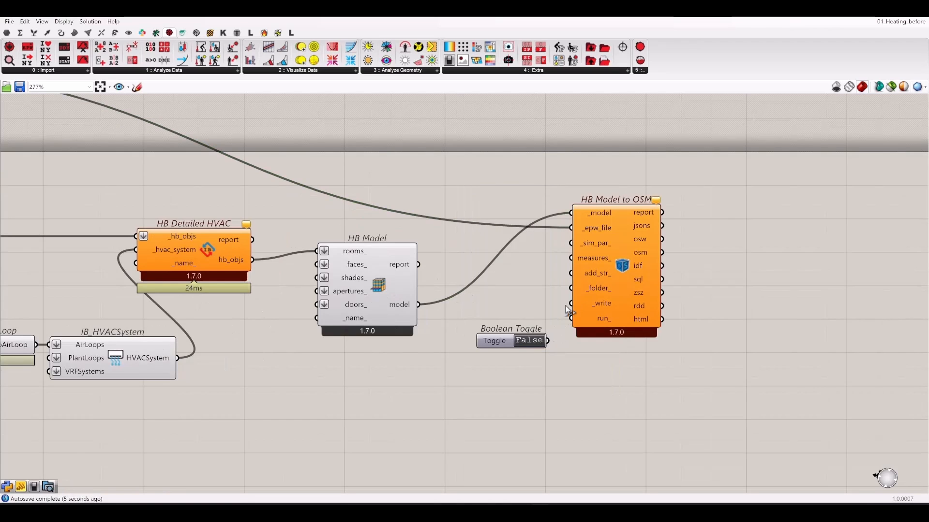
{"action": "left_click_drag", "start_coordinate": [571, 303], "coordinate": [516, 301]}
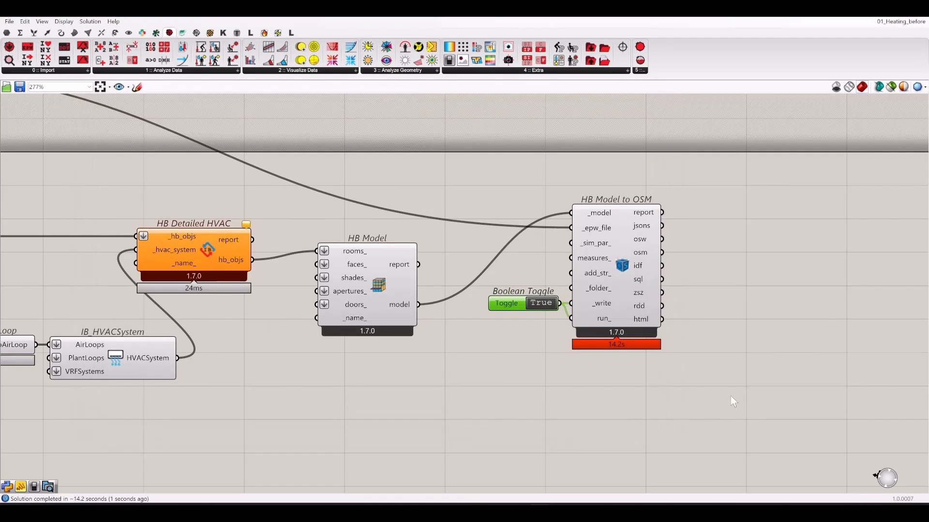
- With the write toggle True and the EnergyPlus run finished, bring HB Model to OSM back into view
{"action": "right_click_drag", "start_coordinate": [729, 397], "coordinate": [556, 407]}
{"action": "left_click", "coordinate": [561, 403]}
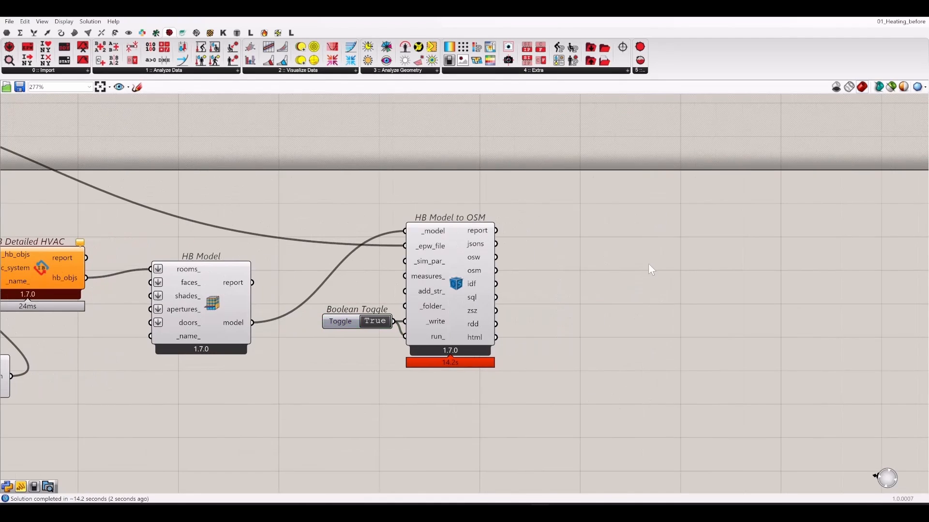
- Add an HB End Use Intensity component reading the simulation's sql results
{"action": "left_click", "coordinate": [265, 33]}
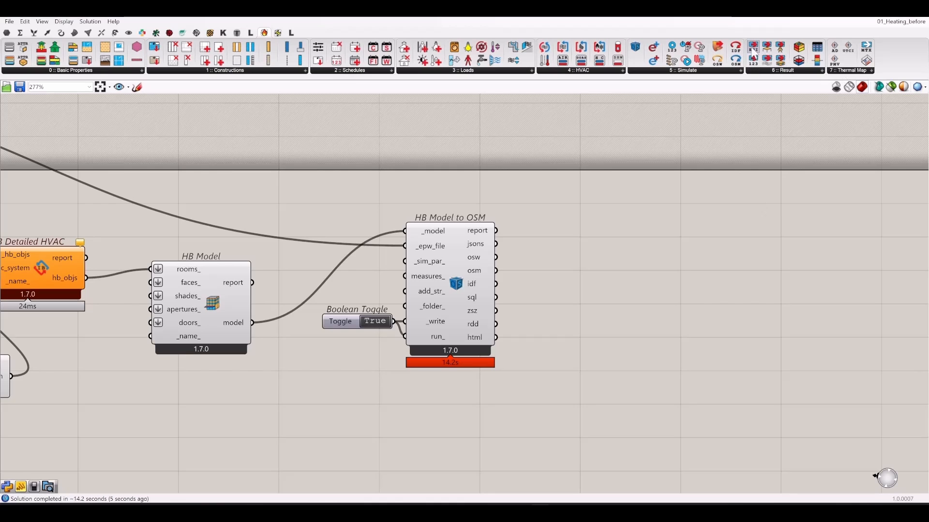
{"action": "left_click_drag", "start_coordinate": [753, 47], "coordinate": [644, 286]}
{"action": "right_click_drag", "start_coordinate": [508, 282], "coordinate": [370, 301]}
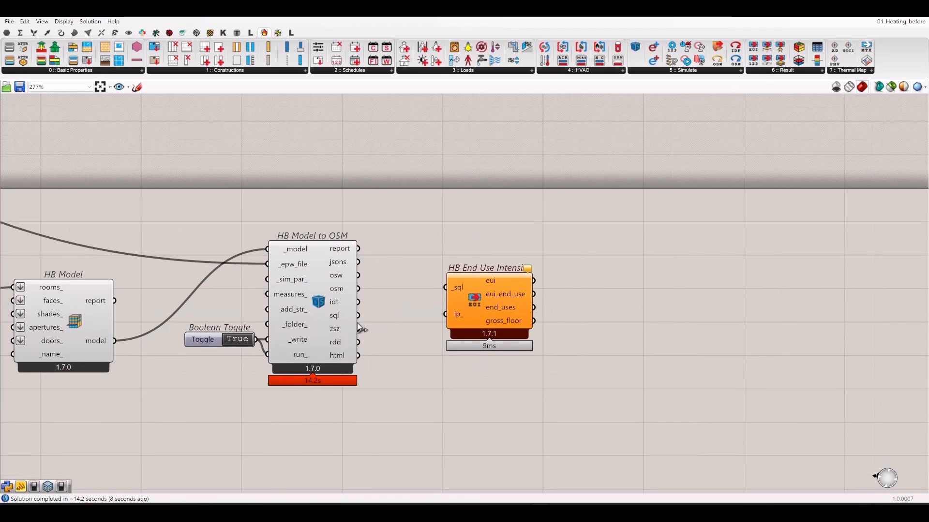
{"action": "left_click_drag", "start_coordinate": [359, 315], "coordinate": [456, 303]}
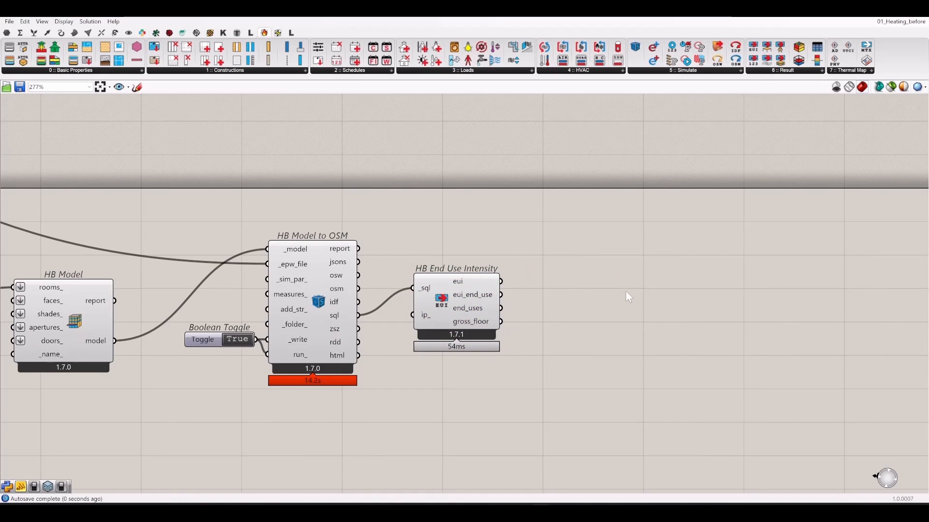
- Show the EUI value (104.458) in a widened Panel
{"action": "double_click", "coordinate": [627, 295]}
{"action": "type", "text": "panel"}
{"action": "key", "text": "Return"}
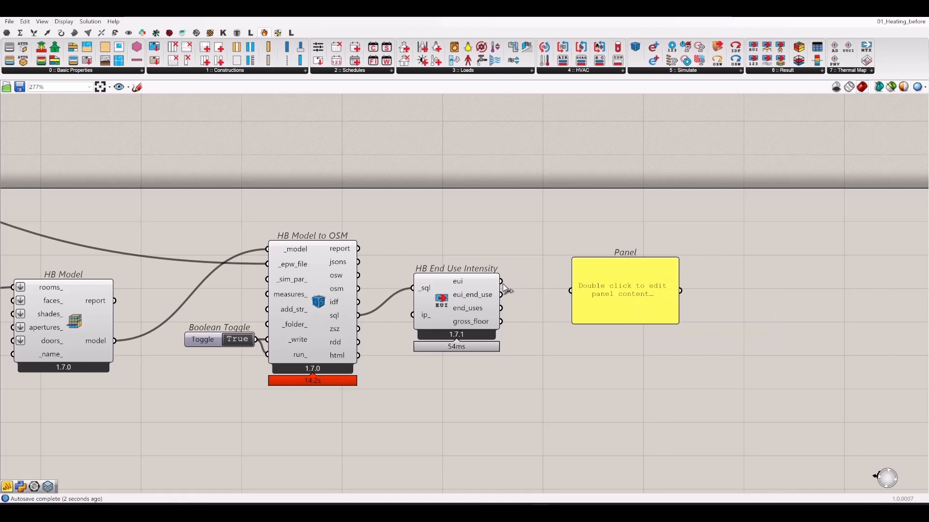
{"action": "left_click_drag", "start_coordinate": [501, 281], "coordinate": [569, 262]}
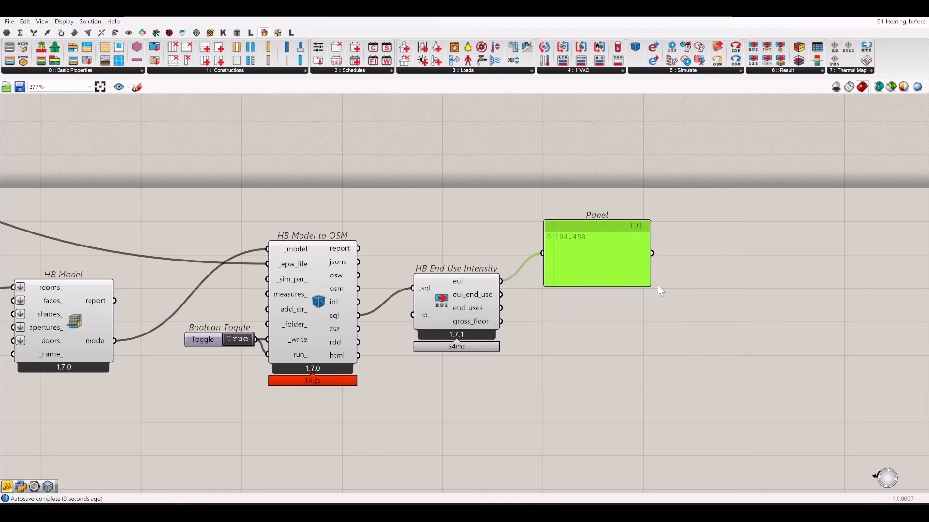
{"action": "left_click_drag", "start_coordinate": [651, 286], "coordinate": [672, 260]}
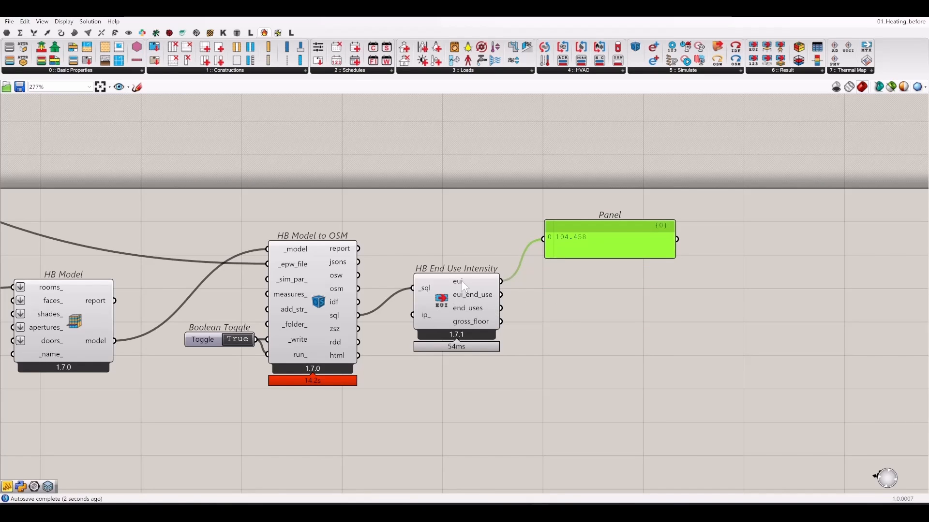
- Add panels listing the end_uses names and their eui_end_use values
{"action": "mouse_move", "coordinate": [464, 287]}
{"action": "left_click_drag", "start_coordinate": [620, 246], "coordinate": [636, 314], "text": "alt"}
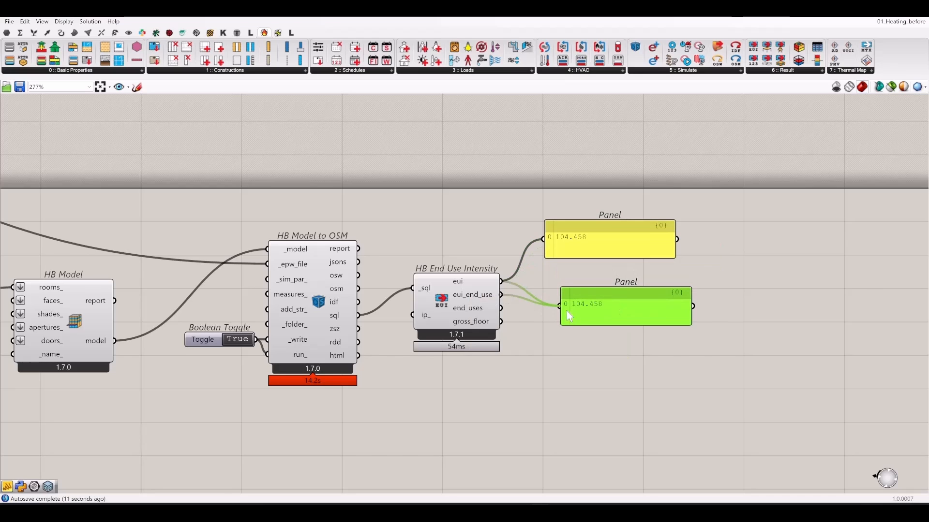
{"action": "left_click_drag", "start_coordinate": [566, 311], "coordinate": [567, 311]}
{"action": "left_click_drag", "start_coordinate": [619, 325], "coordinate": [619, 367]}
{"action": "left_click_drag", "start_coordinate": [616, 326], "coordinate": [581, 369]}
{"action": "left_click_drag", "start_coordinate": [645, 381], "coordinate": [602, 330]}
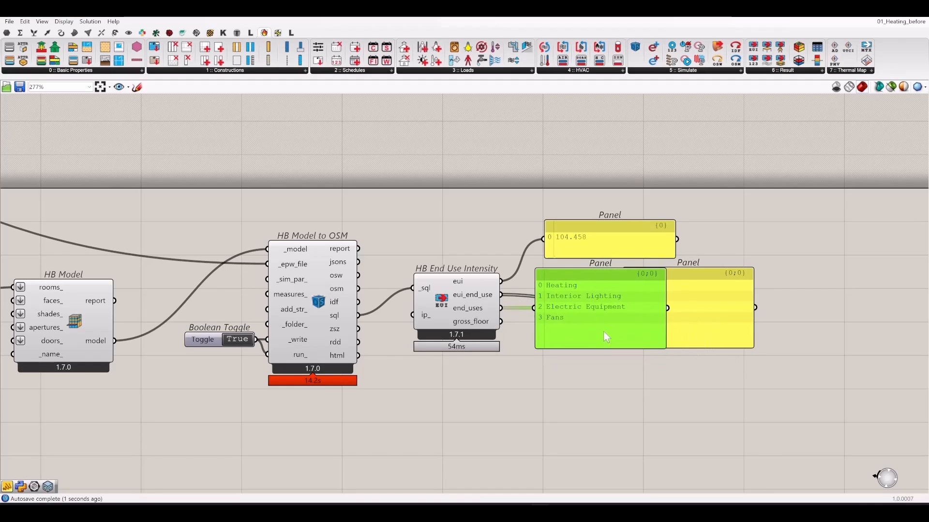
- Arrange the end-use names and values panels side by side and shorten the EUI panel
{"action": "left_click", "coordinate": [713, 327]}
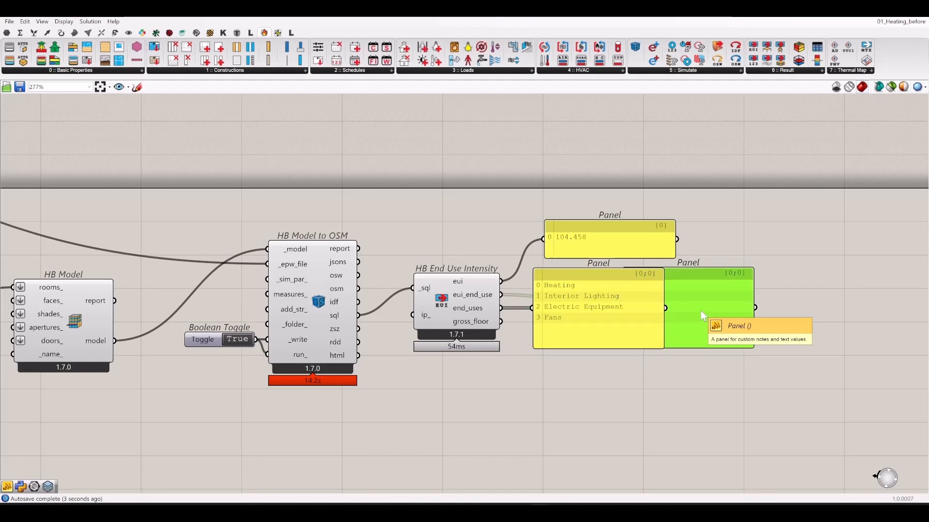
{"action": "key", "text": "ctrl+f"}
{"action": "left_click", "coordinate": [694, 389]}
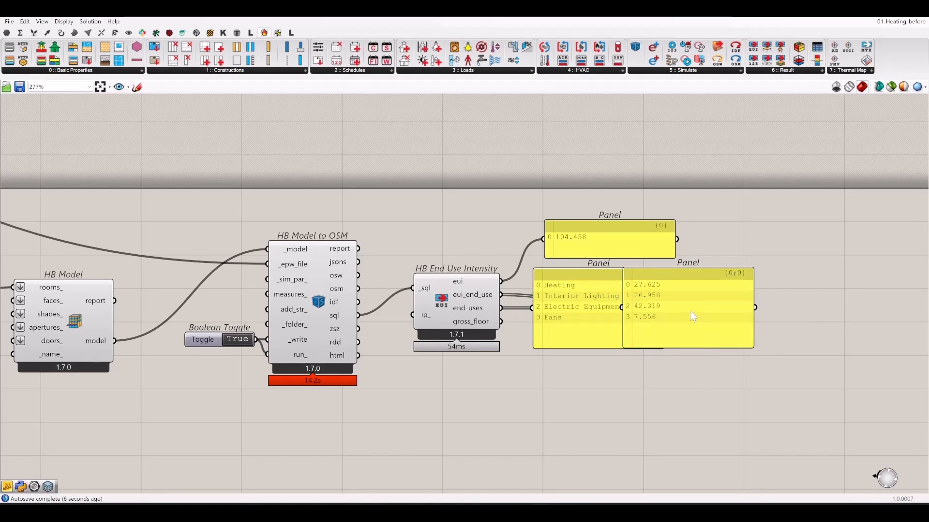
{"action": "left_click_drag", "start_coordinate": [689, 310], "coordinate": [706, 312]}
{"action": "left_click", "coordinate": [697, 388]}
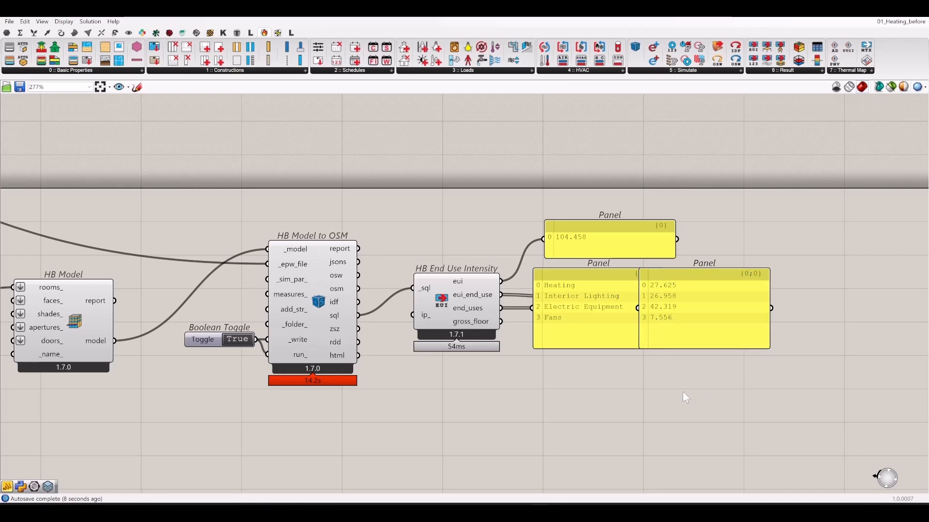
{"action": "left_click_drag", "start_coordinate": [603, 242], "coordinate": [579, 247]}
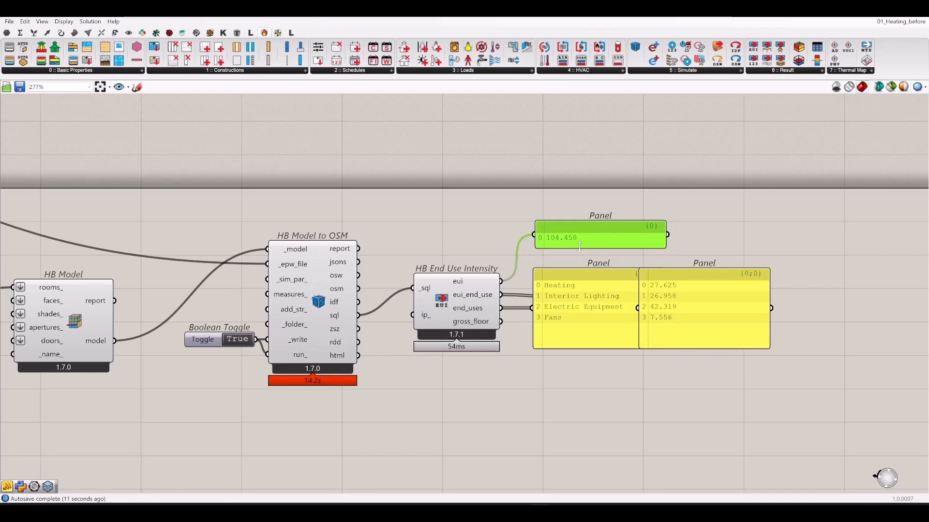
{"action": "left_click", "coordinate": [607, 195]}
{"action": "scroll", "coordinate": [648, 191], "scroll_direction": "down", "scroll_amount": 3}
- Show HB Model to OSM's html output (eplustbl.htm path) in a new Panel and Copy Data Only
{"action": "right_click_drag", "start_coordinate": [423, 375], "coordinate": [496, 402]}
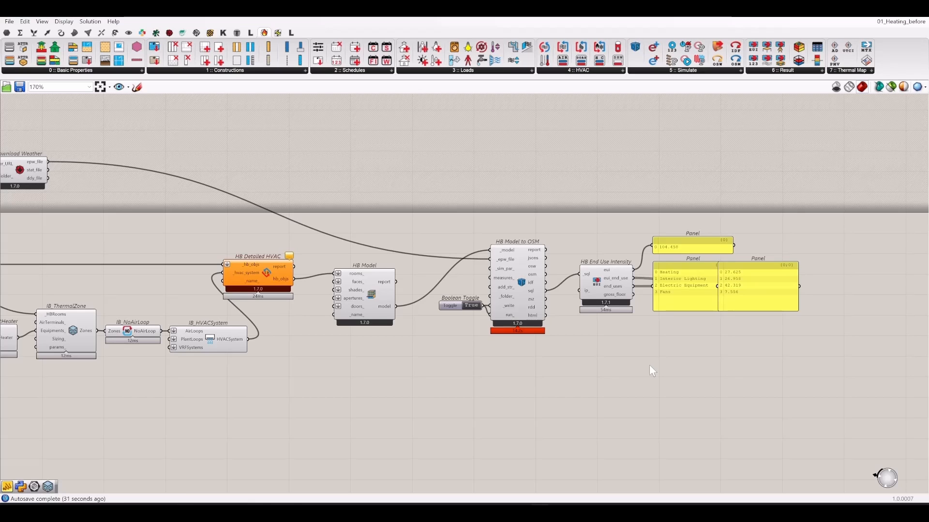
{"action": "scroll", "coordinate": [667, 364], "scroll_direction": "up", "scroll_amount": 5}
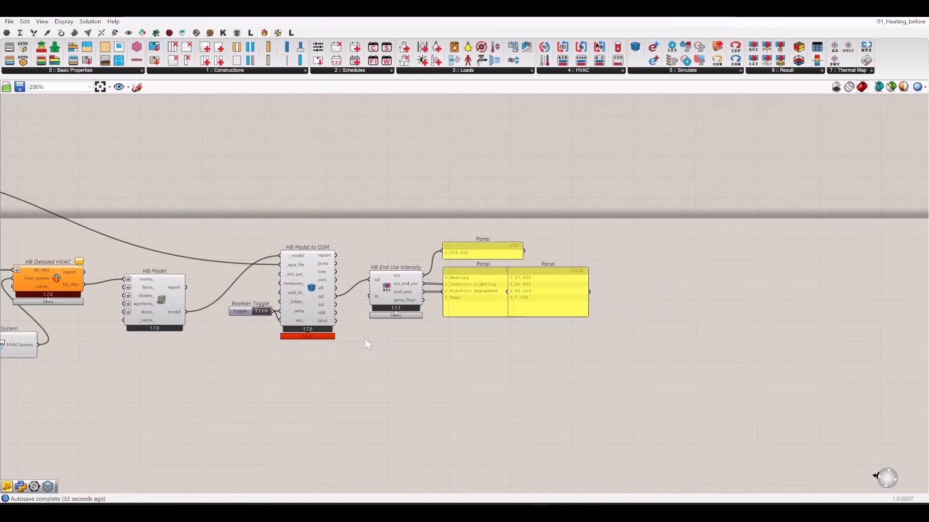
{"action": "scroll", "coordinate": [371, 334], "scroll_direction": "down", "scroll_amount": 3}
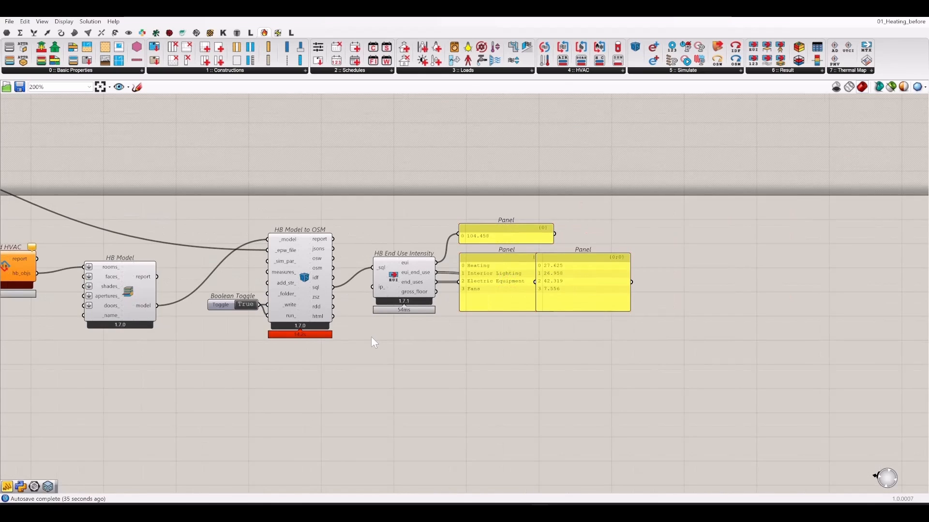
{"action": "double_click", "coordinate": [428, 376]}
{"action": "type", "text": "panel"}
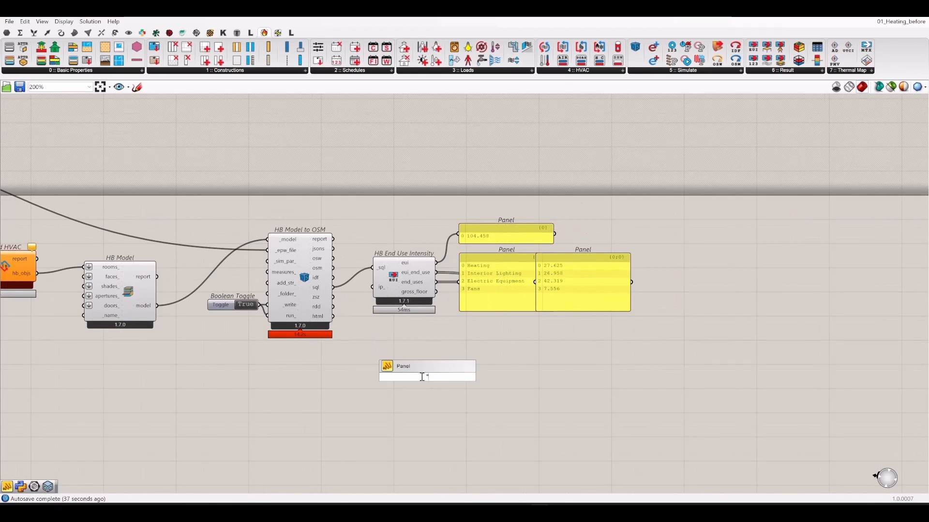
{"action": "key", "text": "Return"}
{"action": "left_click_drag", "start_coordinate": [333, 317], "coordinate": [416, 386]}
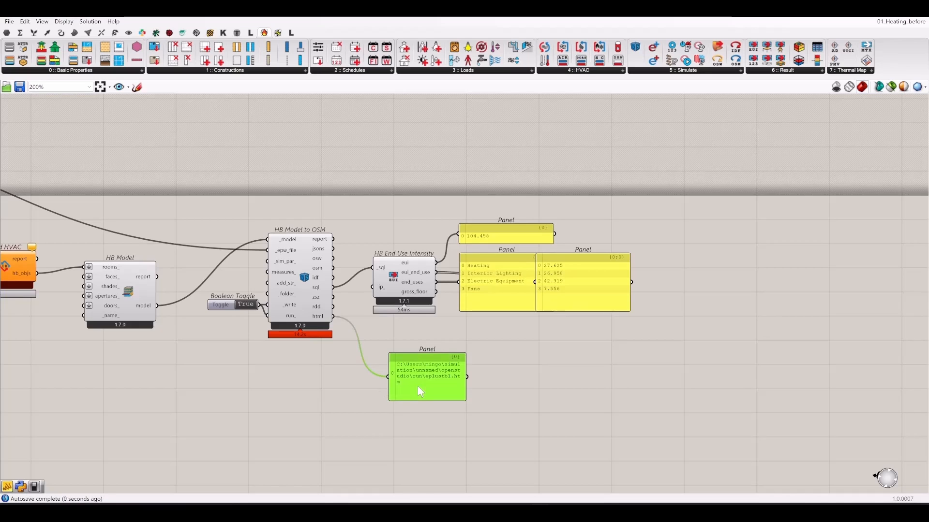
{"action": "right_click", "coordinate": [417, 386]}
{"action": "left_click", "coordinate": [451, 478]}
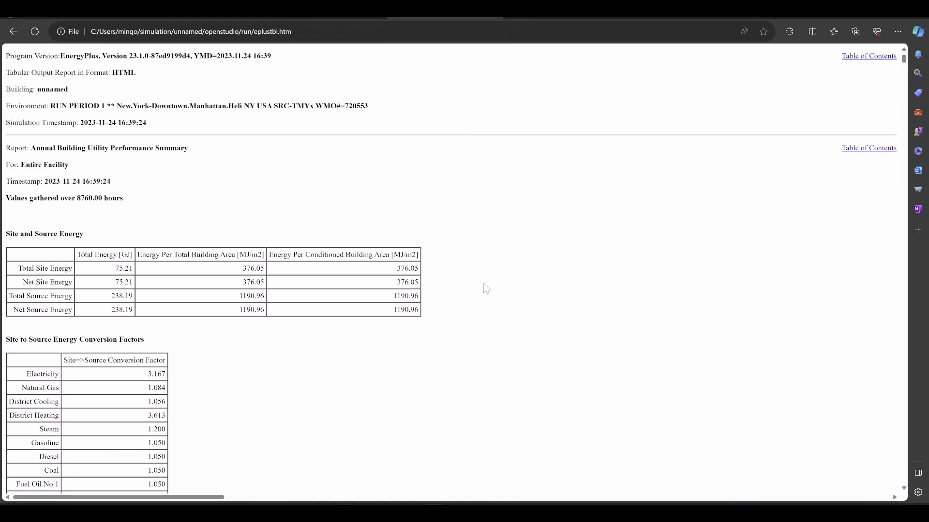
- Search the eplustbl.htm report for 'unmet' and jump to the next match
{"action": "scroll", "coordinate": [462, 257], "scroll_direction": "down", "scroll_amount": 10}
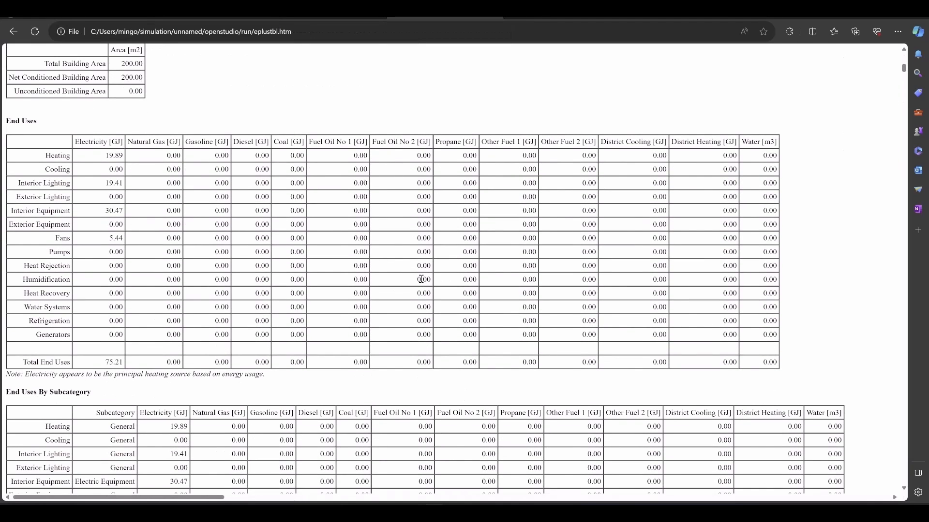
{"action": "key", "text": "ctrl+f"}
{"action": "type", "text": "unmet"}
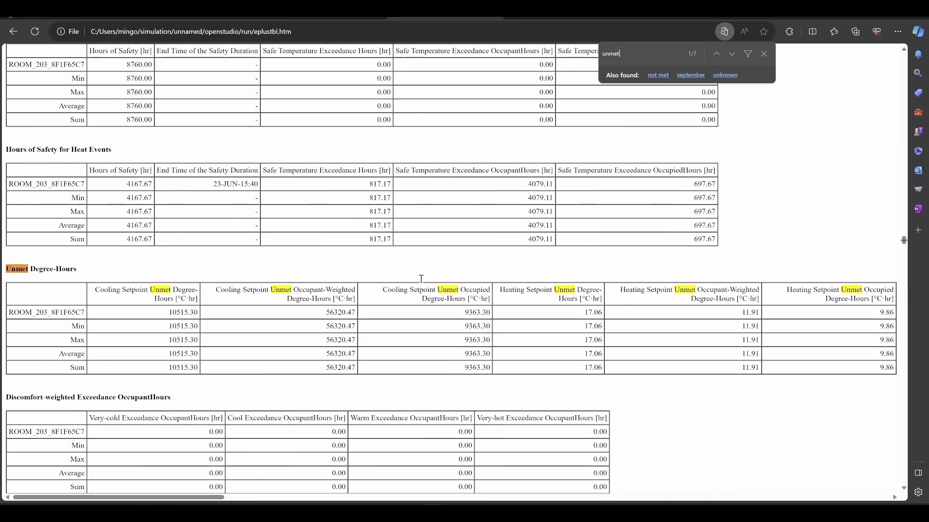
{"action": "key", "text": "Return"}
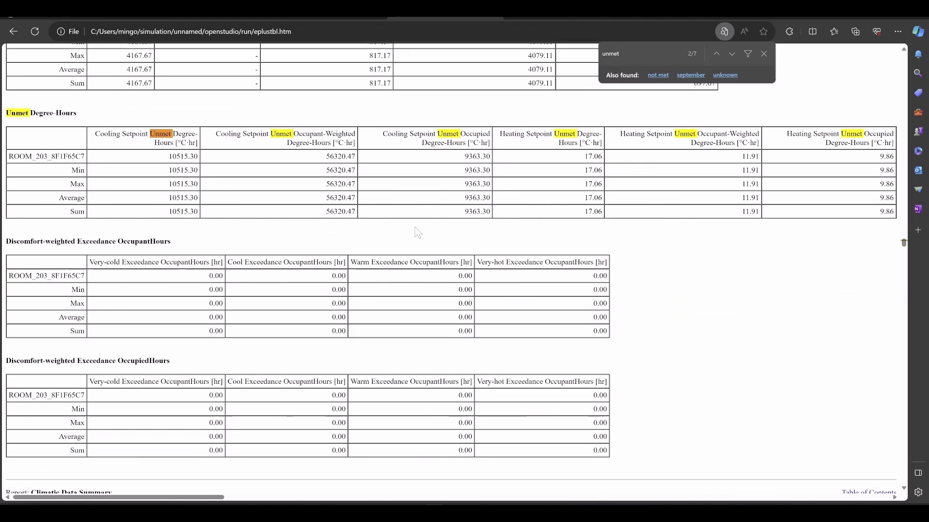
- Highlight the Heating Setpoint Unmet Degree-Hours value 17.06, then start a new search for 'comfort'
{"action": "scroll", "coordinate": [419, 232], "scroll_direction": "down", "scroll_amount": 3}
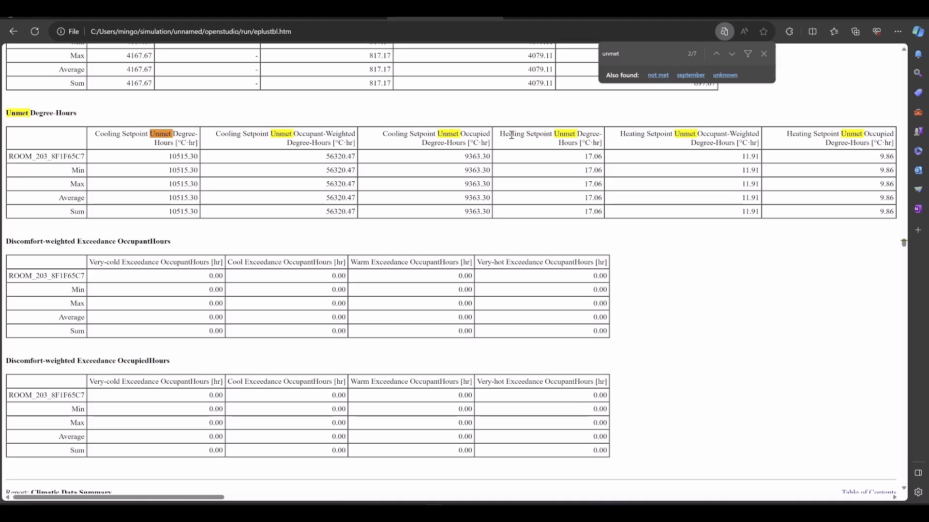
{"action": "left_click_drag", "start_coordinate": [506, 134], "coordinate": [594, 170]}
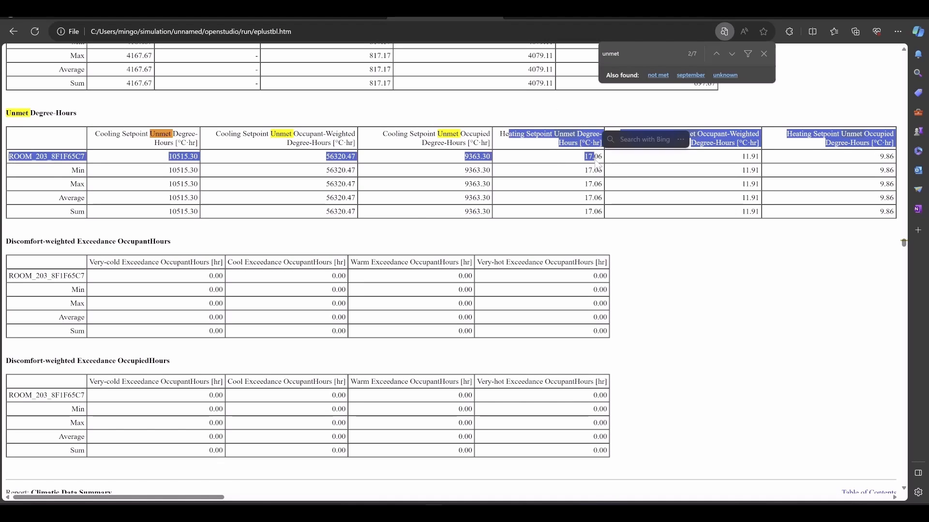
{"action": "left_click", "coordinate": [594, 169]}
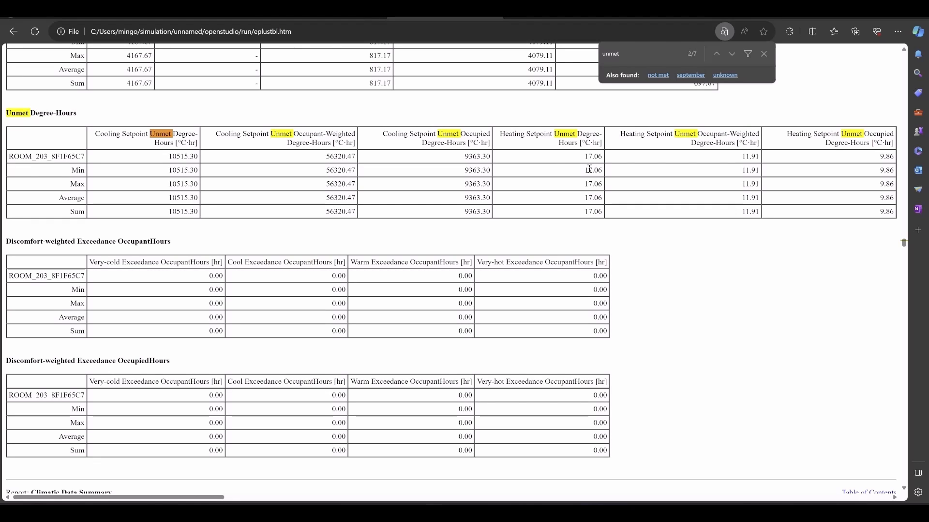
{"action": "double_click", "coordinate": [594, 157]}
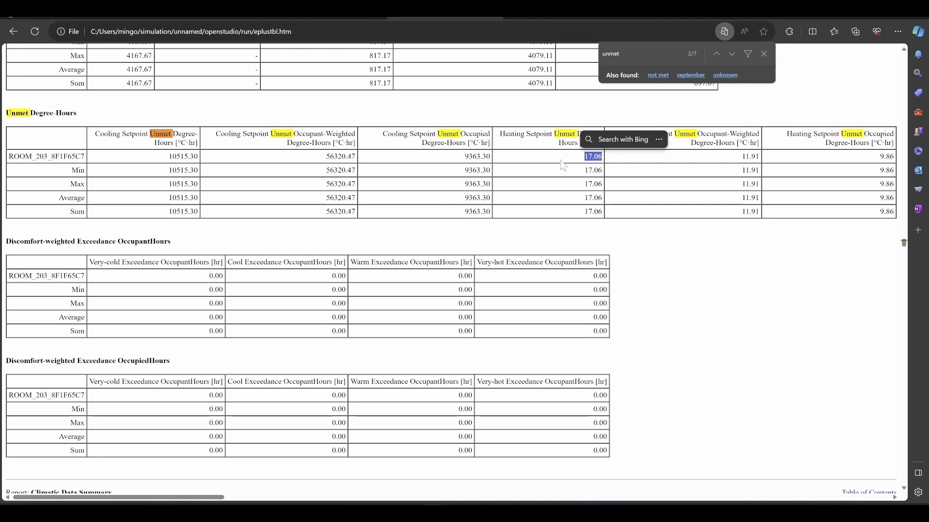
{"action": "key", "text": "ctrl+f"}
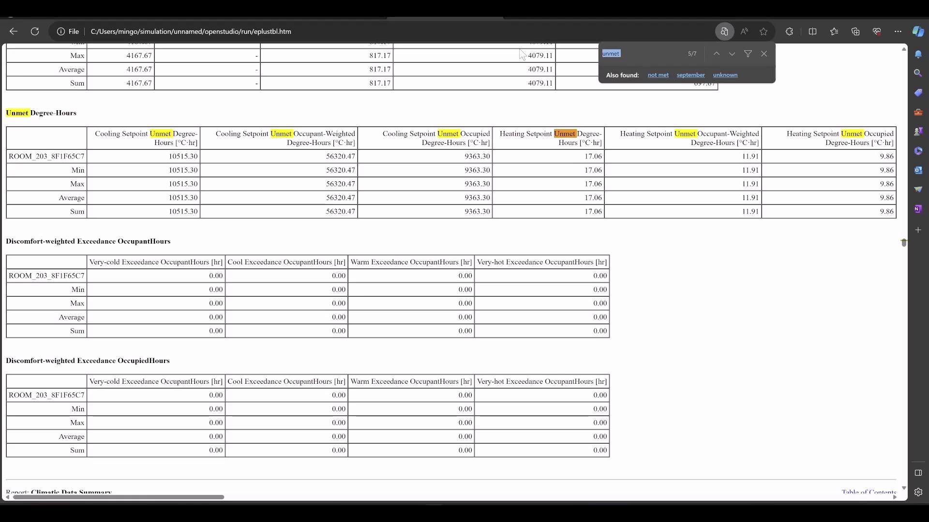
{"action": "left_click_drag", "start_coordinate": [578, 135], "coordinate": [589, 156]}
{"action": "left_click", "coordinate": [594, 154]}
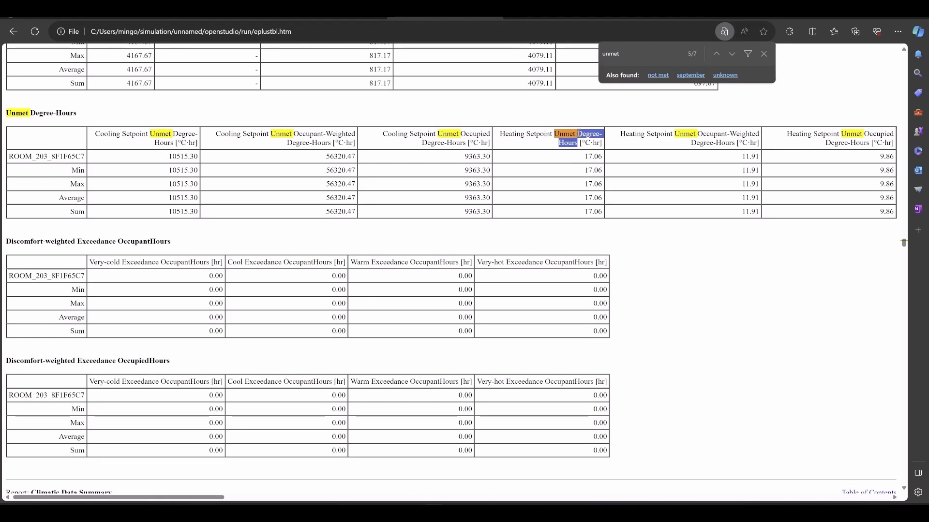
{"action": "key", "text": "ctrl+f"}
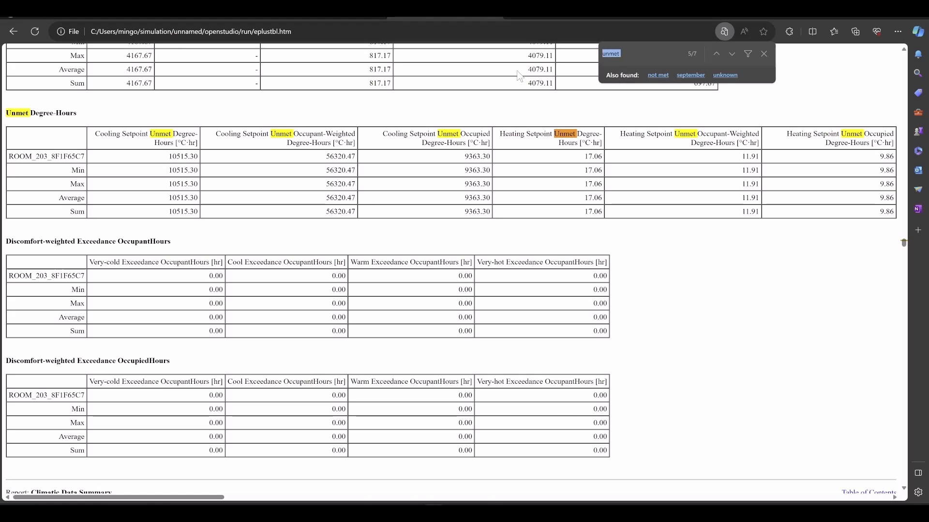
{"action": "type", "text": "comfort"}
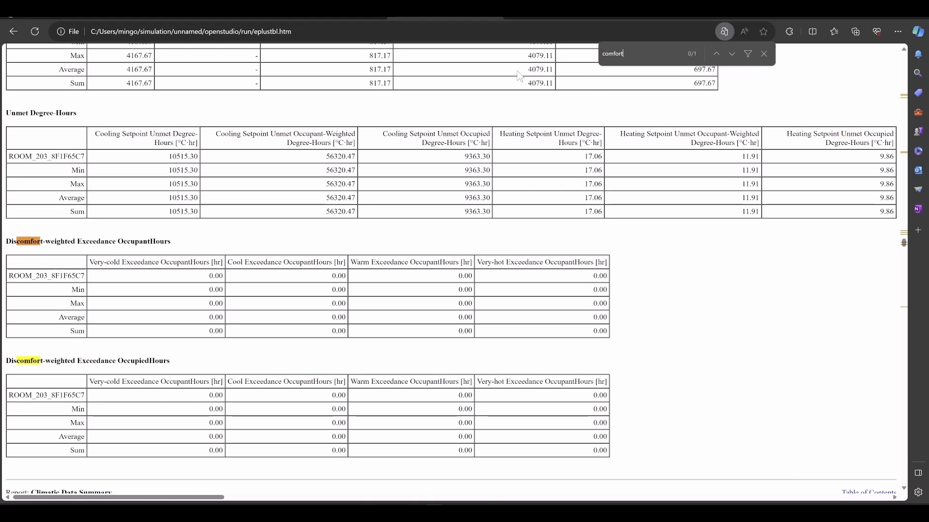
- Jump to the 'comfort' match and highlight the Time Setpoint Not Met heading
{"action": "key", "text": "Return"}
{"action": "key", "text": "Return"}
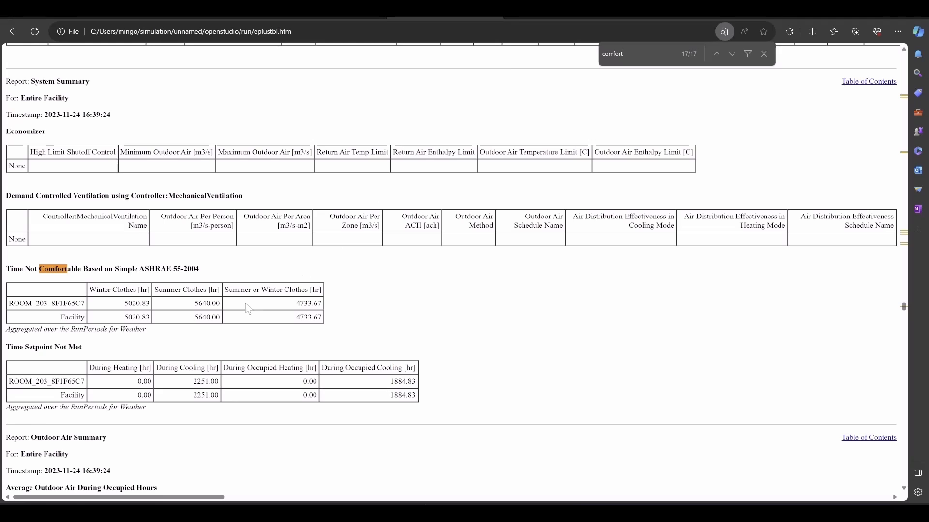
{"action": "left_click_drag", "start_coordinate": [10, 348], "coordinate": [85, 347]}
{"action": "left_click", "coordinate": [55, 359]}
{"action": "left_click_drag", "start_coordinate": [91, 350], "coordinate": [7, 349]}
{"action": "left_click", "coordinate": [106, 354]}
{"action": "left_click_drag", "start_coordinate": [84, 348], "coordinate": [16, 357]}
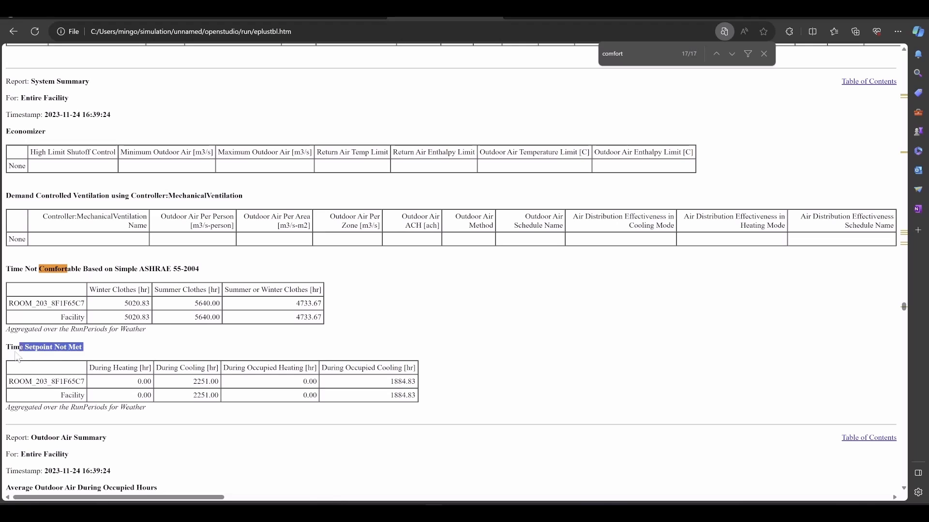
{"action": "scroll", "coordinate": [19, 355], "scroll_direction": "down", "scroll_amount": 1}
{"action": "left_click", "coordinate": [143, 280]}
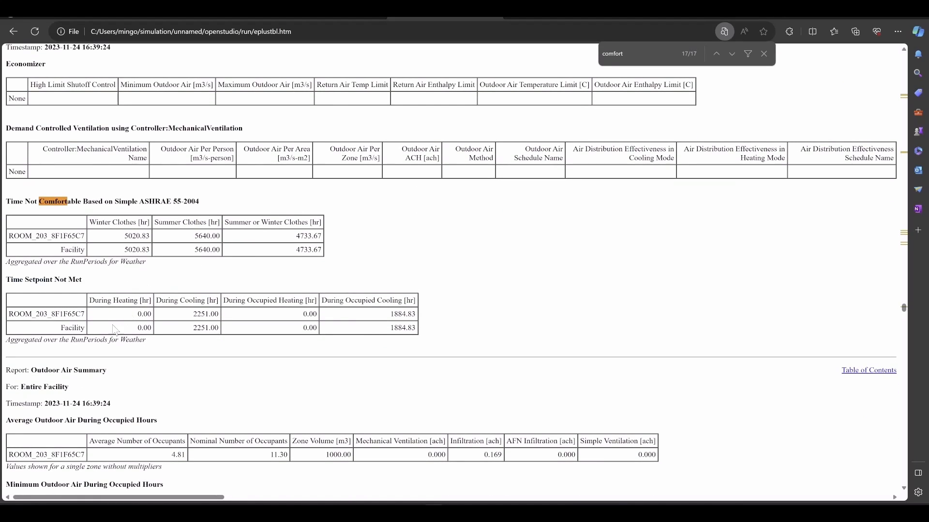
- Inspect the Time Setpoint Not Met table's During Heating column showing 0.00 hours
{"action": "left_click_drag", "start_coordinate": [107, 302], "coordinate": [136, 319]}
{"action": "left_click", "coordinate": [152, 313]}
{"action": "left_click", "coordinate": [114, 308]}
{"action": "left_click_drag", "start_coordinate": [86, 284], "coordinate": [18, 282]}
{"action": "left_click", "coordinate": [145, 280]}
{"action": "left_click_drag", "start_coordinate": [84, 281], "coordinate": [6, 282]}
{"action": "left_click", "coordinate": [163, 273]}
{"action": "left_click_drag", "start_coordinate": [83, 281], "coordinate": [10, 281]}
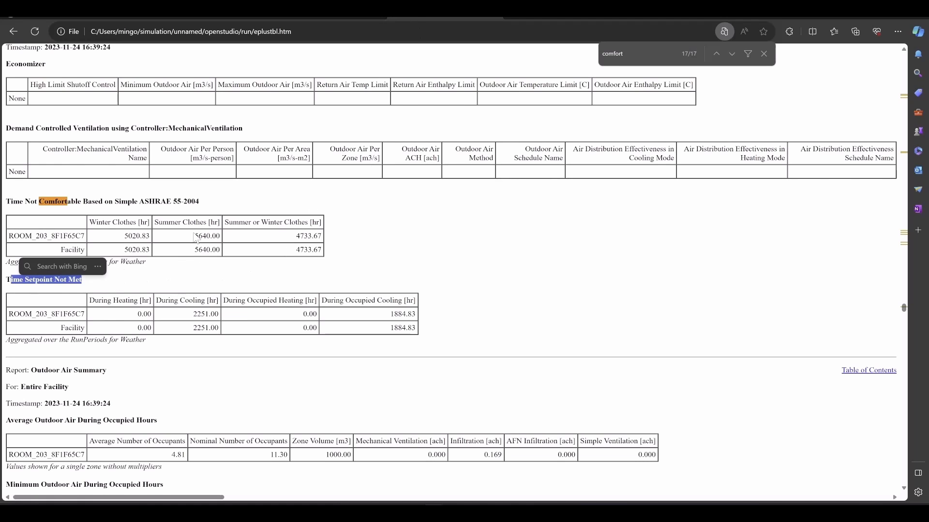
{"action": "left_click", "coordinate": [196, 237]}
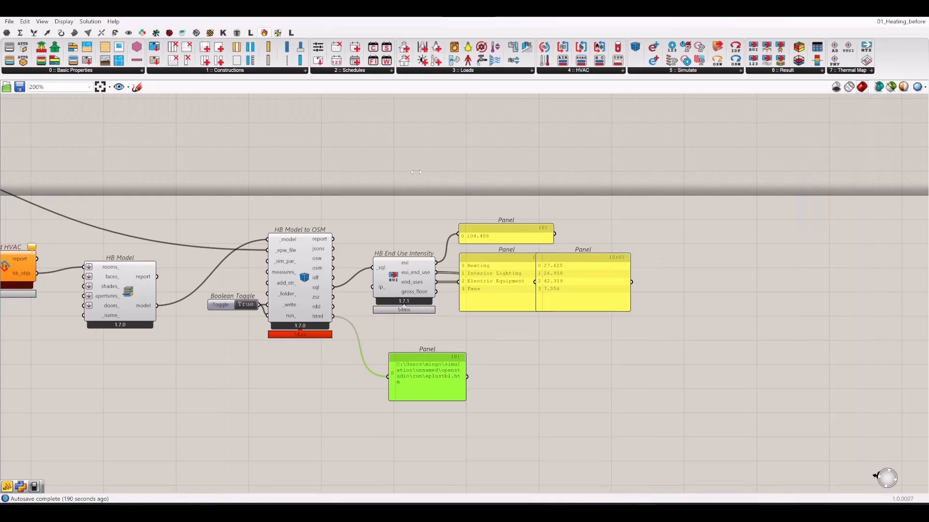
- Add an empty panel wired to the eplusout.rdd output and move the rdd and eplustbl.htm path panels aside
{"action": "left_click", "coordinate": [549, 384]}
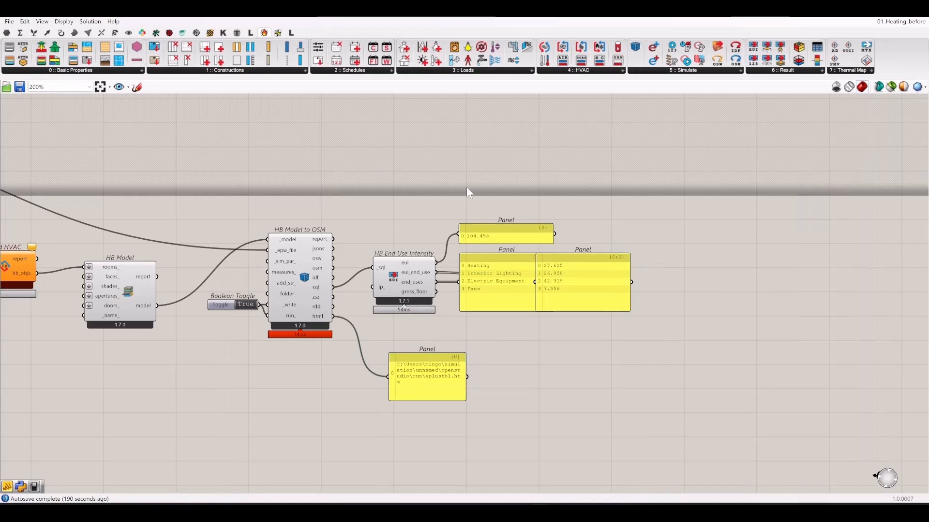
{"action": "scroll", "coordinate": [550, 385], "scroll_direction": "up", "scroll_amount": 3}
{"action": "double_click", "coordinate": [563, 419]}
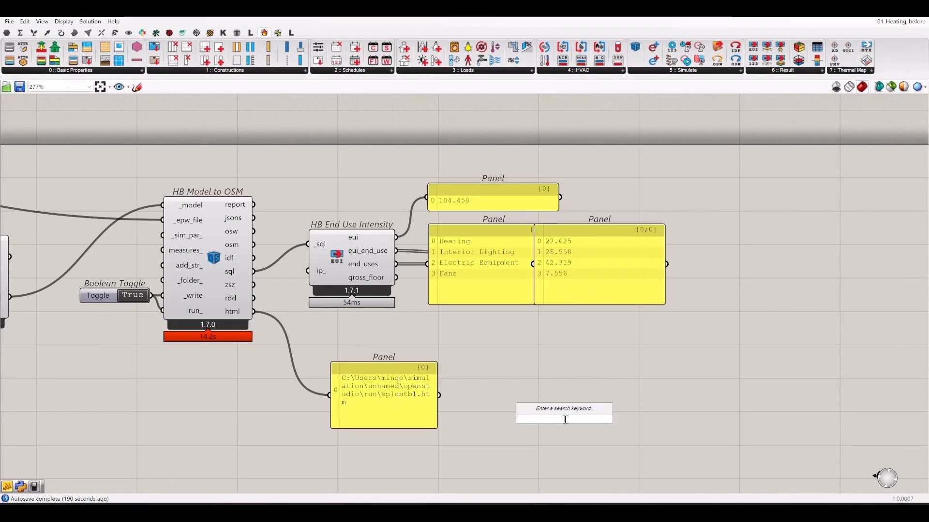
{"action": "type", "text": "//"}
{"action": "key", "text": "Return"}
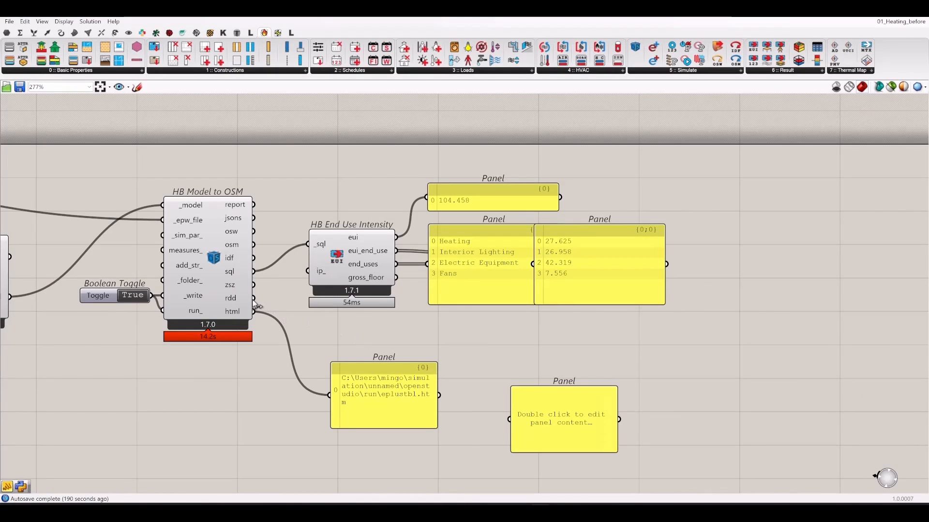
{"action": "left_click_drag", "start_coordinate": [254, 298], "coordinate": [509, 419]}
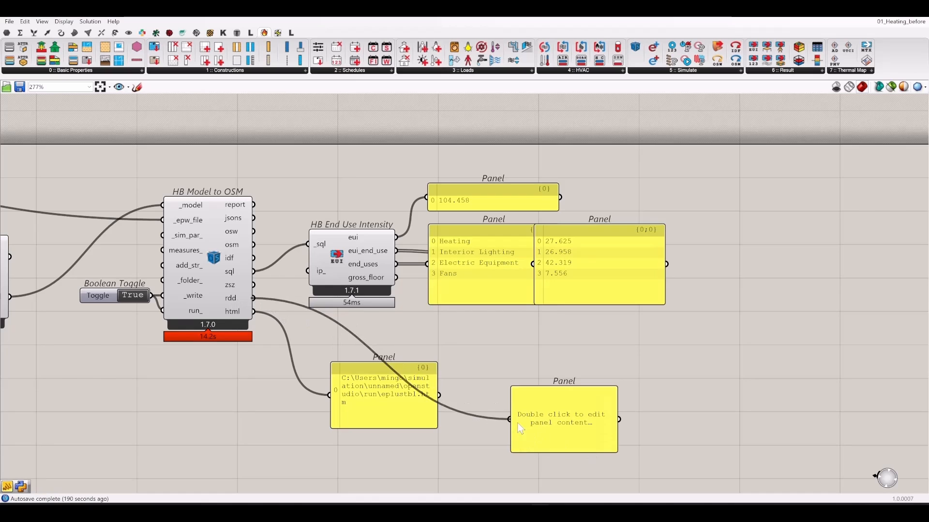
{"action": "left_click", "coordinate": [556, 390]}
{"action": "left_click_drag", "start_coordinate": [556, 390], "coordinate": [545, 345]}
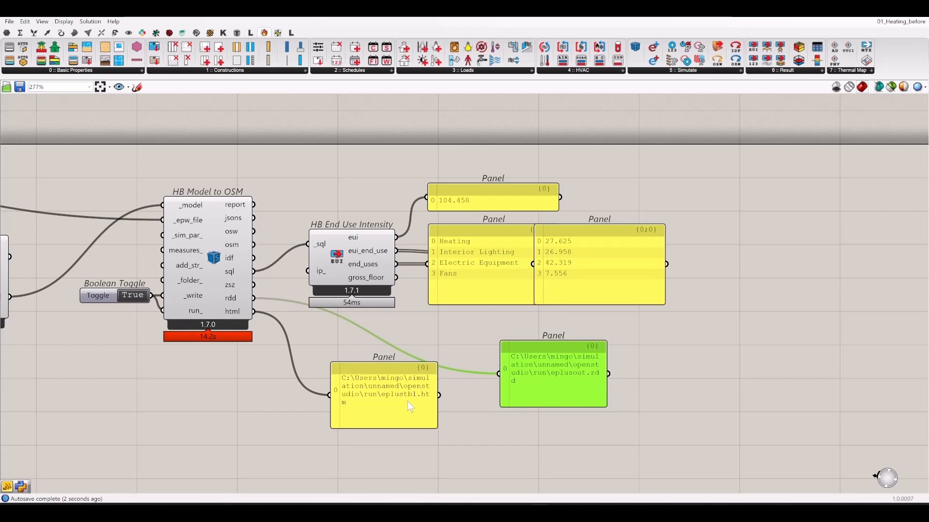
{"action": "left_click_drag", "start_coordinate": [407, 402], "coordinate": [330, 403]}
- Add a Read File component on the rdd file path and show its contents in the panel
{"action": "double_click", "coordinate": [416, 431]}
{"action": "type", "text": "read"}
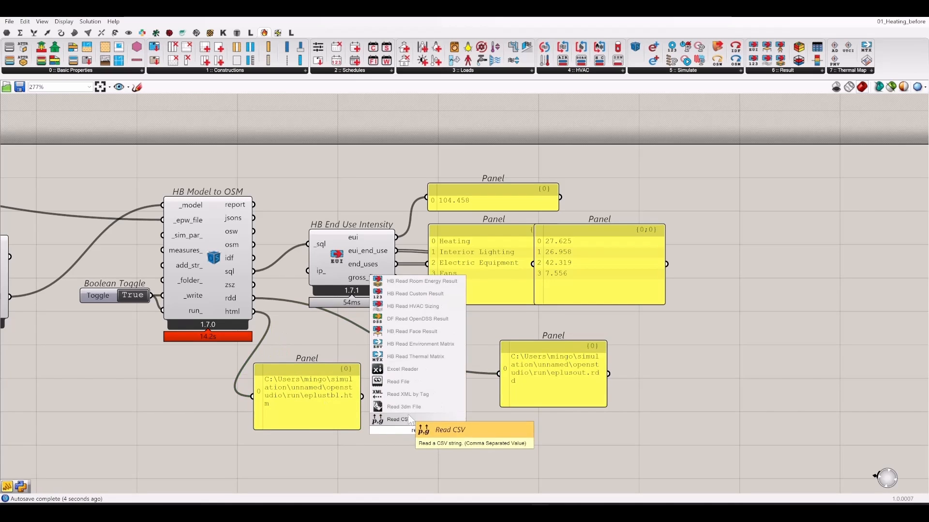
{"action": "left_click", "coordinate": [401, 381]}
{"action": "left_click_drag", "start_coordinate": [253, 298], "coordinate": [499, 374]}
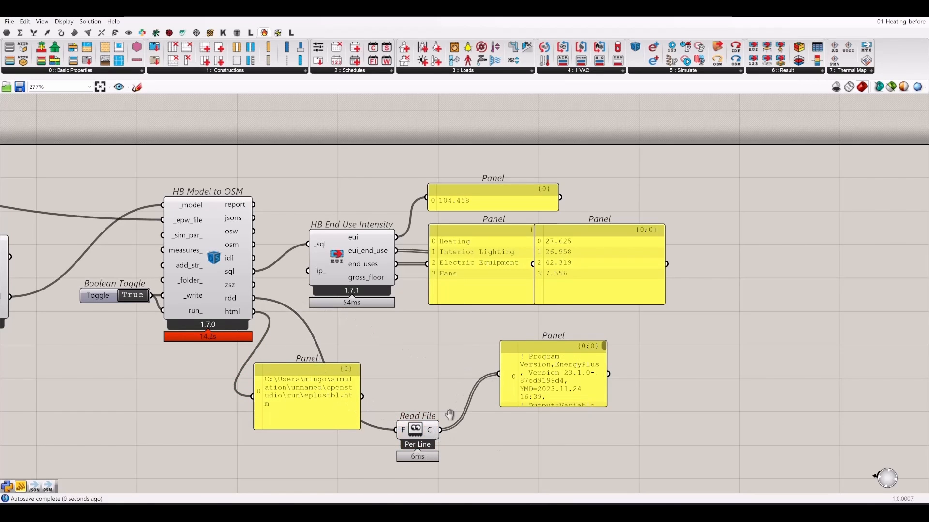
{"action": "right_click_drag", "start_coordinate": [612, 422], "coordinate": [545, 323]}
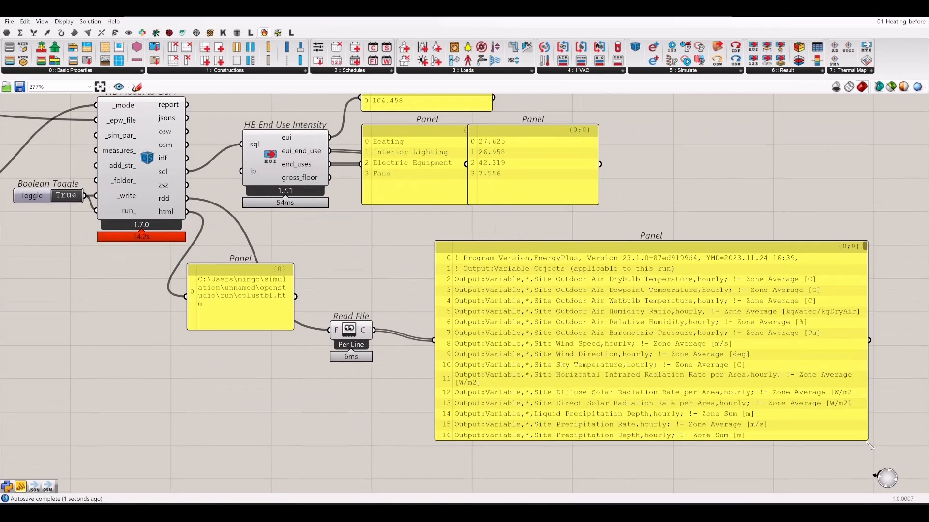
- Make the variable list panel taller and wider so long Output:Variable lines stop wrapping
{"action": "left_click_drag", "start_coordinate": [540, 307], "coordinate": [875, 449]}
{"action": "right_click_drag", "start_coordinate": [762, 413], "coordinate": [646, 380]}
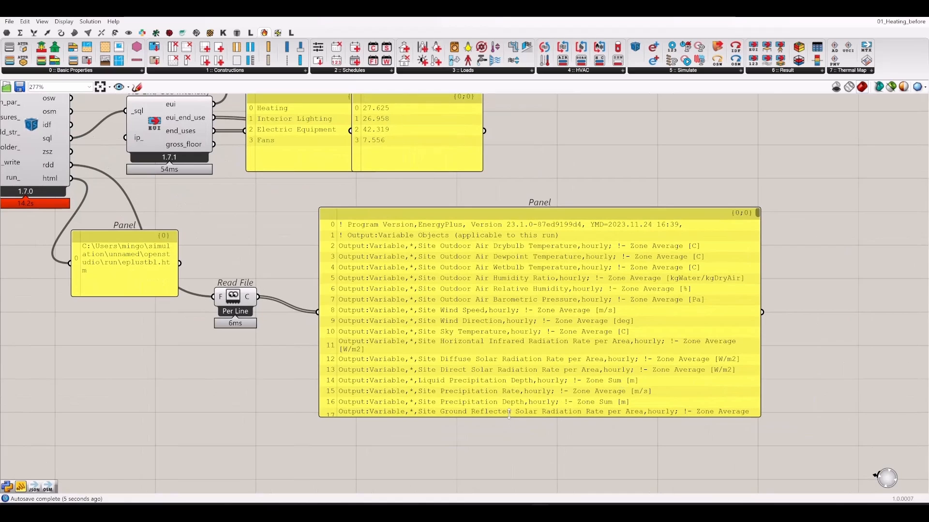
{"action": "left_click_drag", "start_coordinate": [507, 414], "coordinate": [507, 468]}
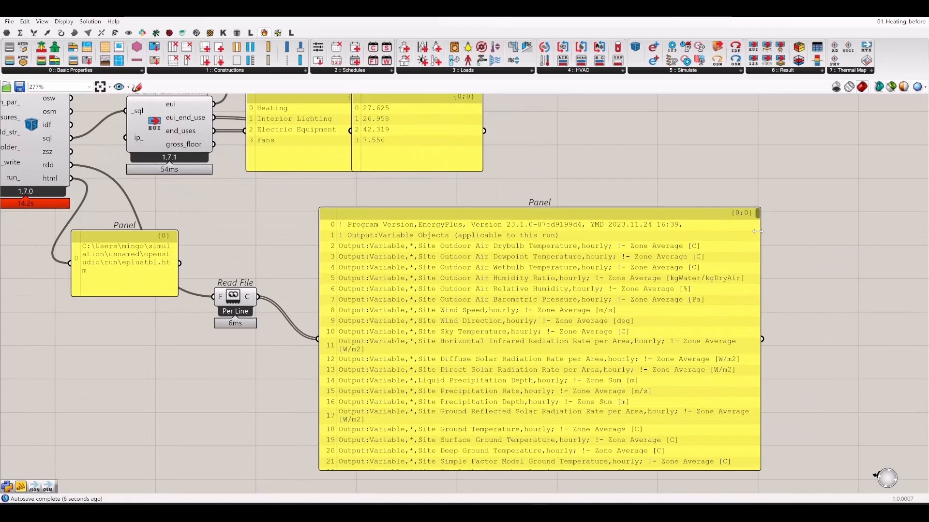
{"action": "left_click_drag", "start_coordinate": [761, 222], "coordinate": [810, 399]}
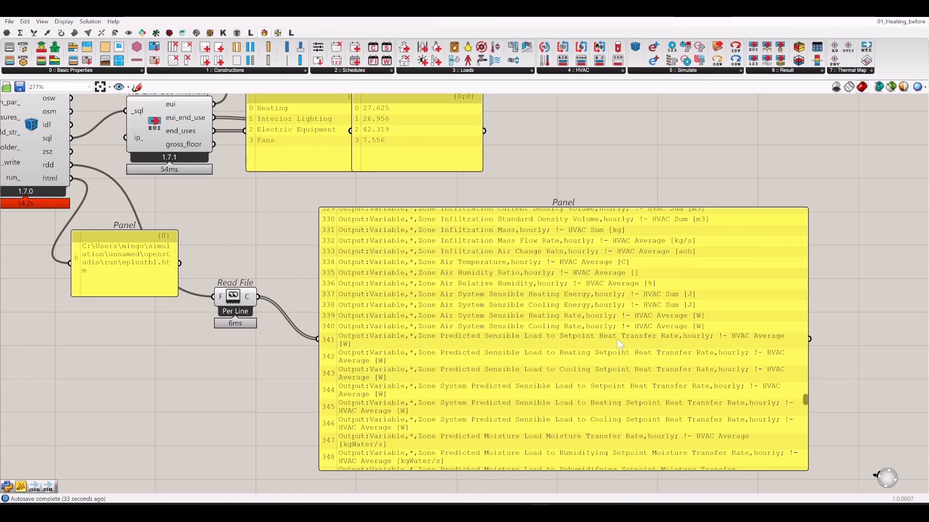
{"action": "left_click_drag", "start_coordinate": [806, 404], "coordinate": [806, 406]}
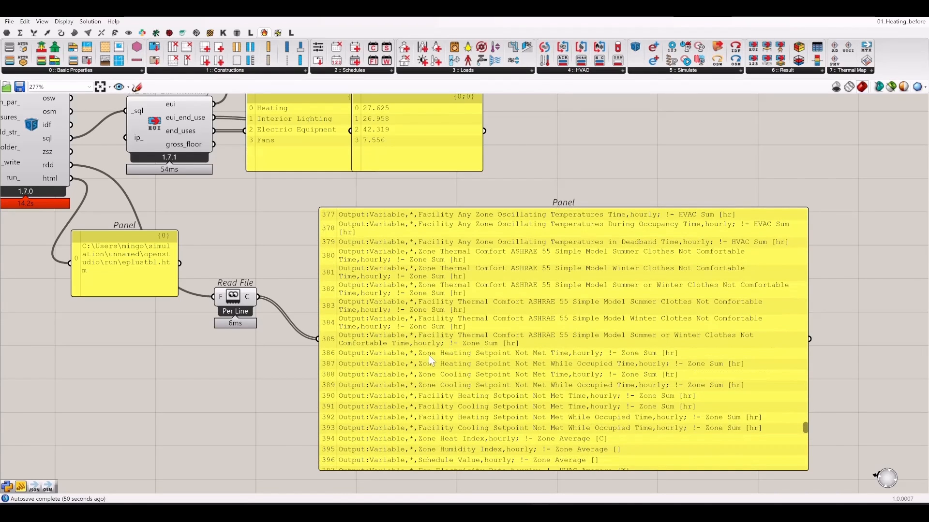
{"action": "right_click_drag", "start_coordinate": [521, 359], "coordinate": [530, 285]}
{"action": "right_click_drag", "start_coordinate": [394, 448], "coordinate": [397, 424]}
- Place a panel containing 'Zone Heating Setpoint Not Met Time'
{"action": "double_click", "coordinate": [397, 425]}
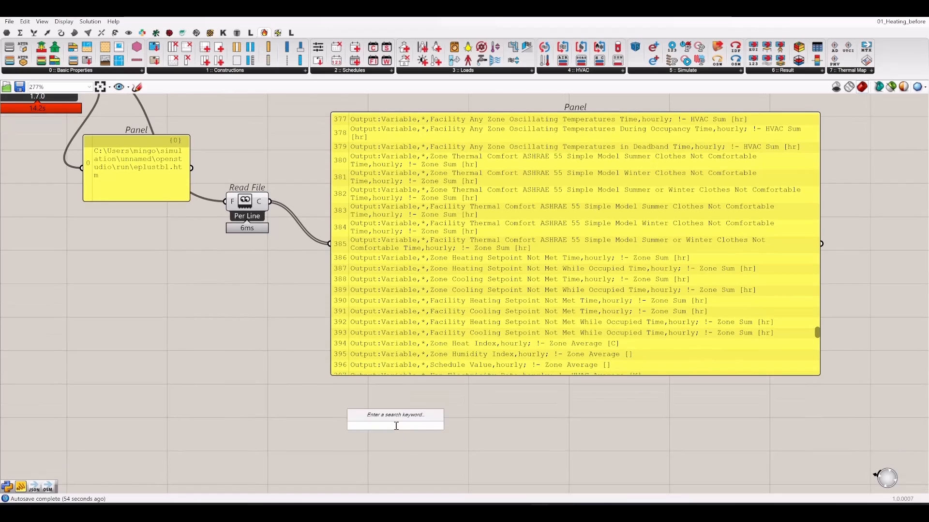
{"action": "type", "text": "Panel\"Z"}
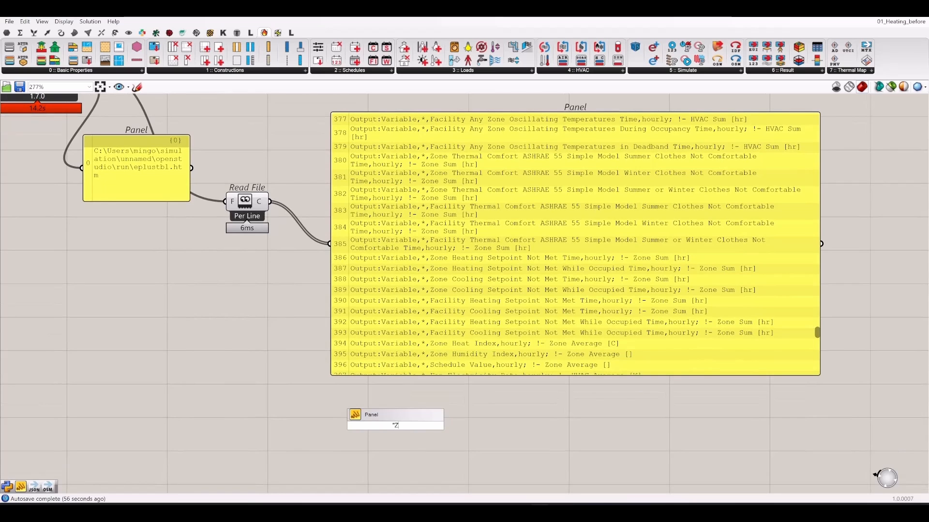
{"action": "type", "text": "one Heating Setpoint Not"}
{"action": "key", "text": "BackSpace"}
{"action": "type", "text": "Met Time"}
{"action": "key", "text": "Return"}
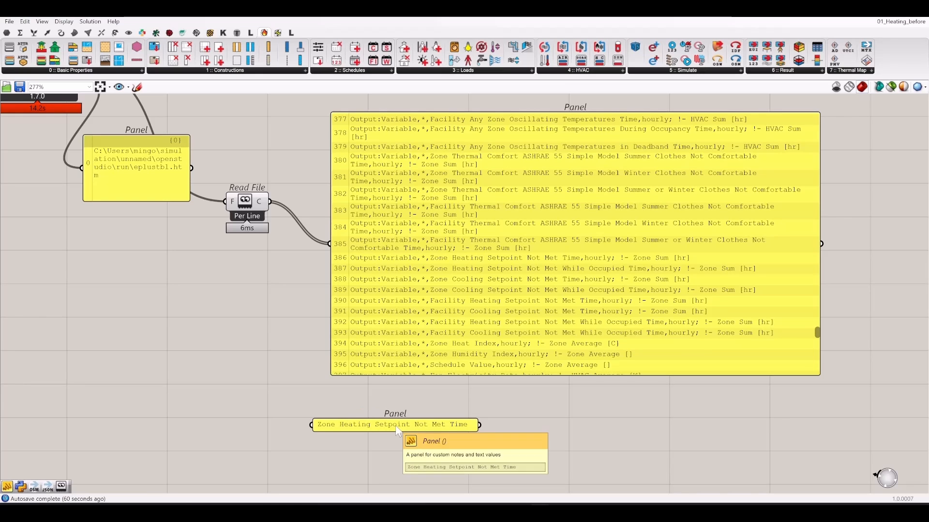
- Switch the new panel to multiline display and enlarge it to reveal its text
{"action": "right_click", "coordinate": [397, 428]}
{"action": "left_click", "coordinate": [450, 338]}
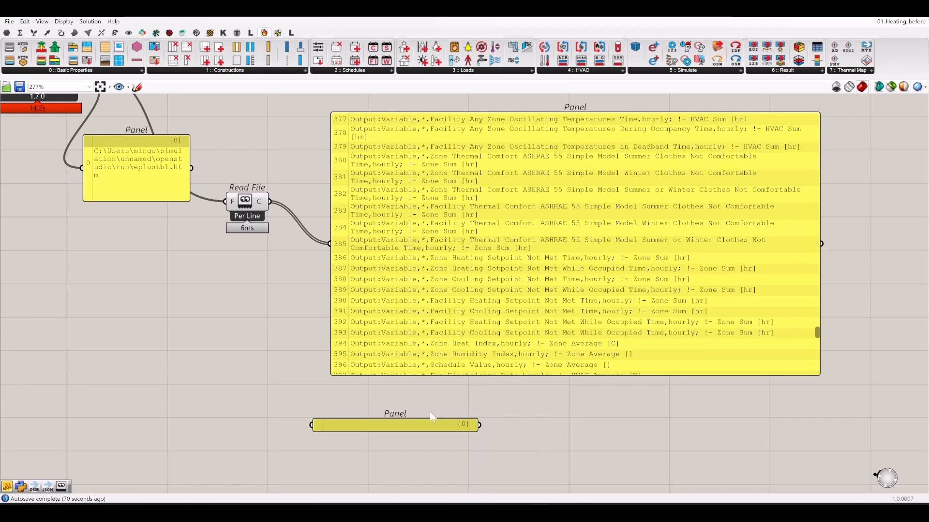
{"action": "left_click_drag", "start_coordinate": [415, 431], "coordinate": [434, 434]}
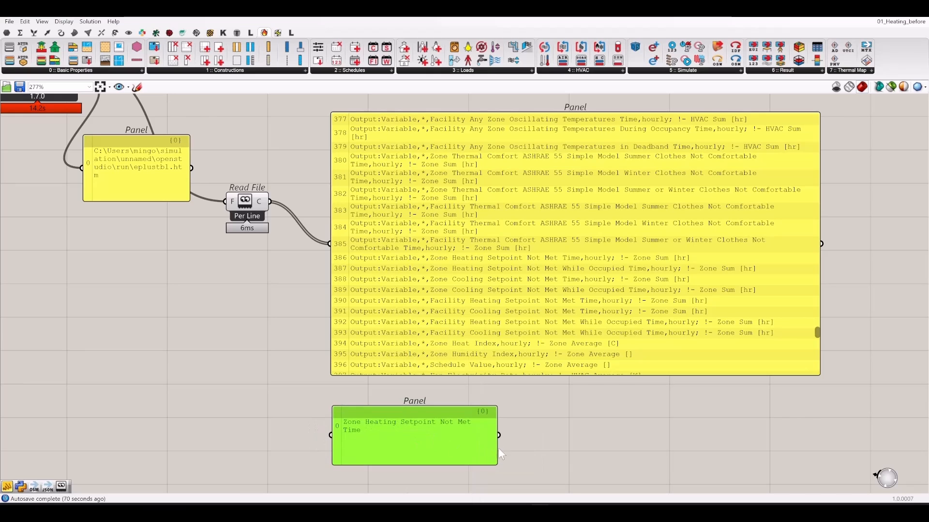
{"action": "left_click_drag", "start_coordinate": [501, 454], "coordinate": [585, 454]}
- Duplicate the heating variable name onto a second line of the panel
{"action": "double_click", "coordinate": [552, 433]}
{"action": "left_click", "coordinate": [559, 424]}
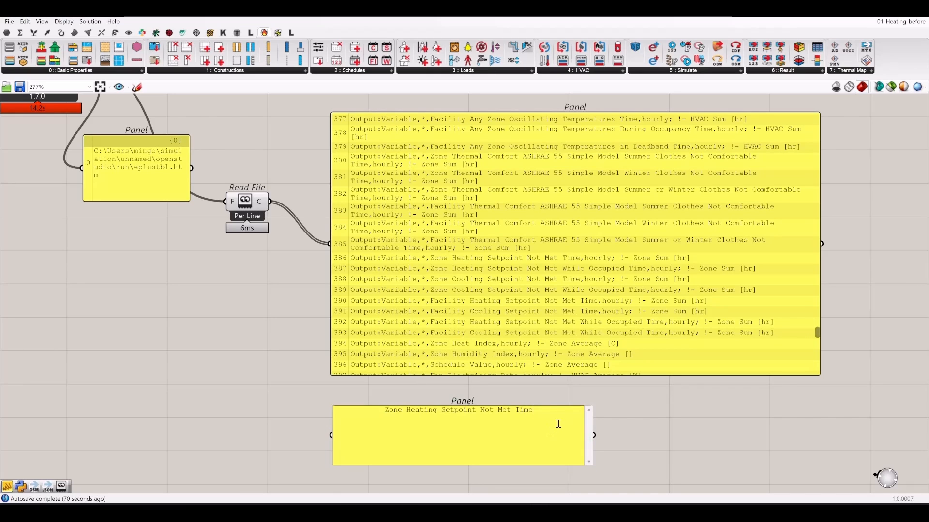
{"action": "left_click_drag", "start_coordinate": [559, 423], "coordinate": [284, 383]}
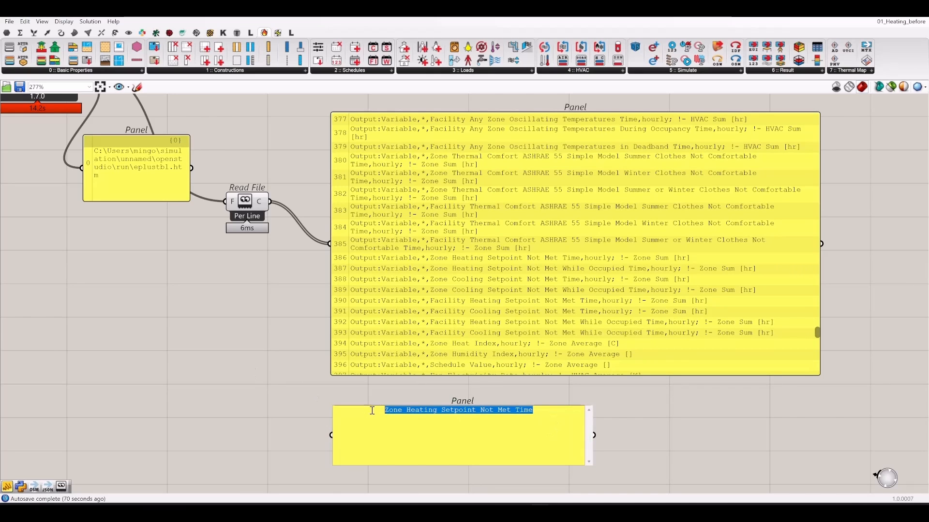
{"action": "key", "text": "ctrl+c"}
{"action": "left_click", "coordinate": [484, 441]}
{"action": "key", "text": "Return"}
{"action": "key", "text": "ctrl+v"}
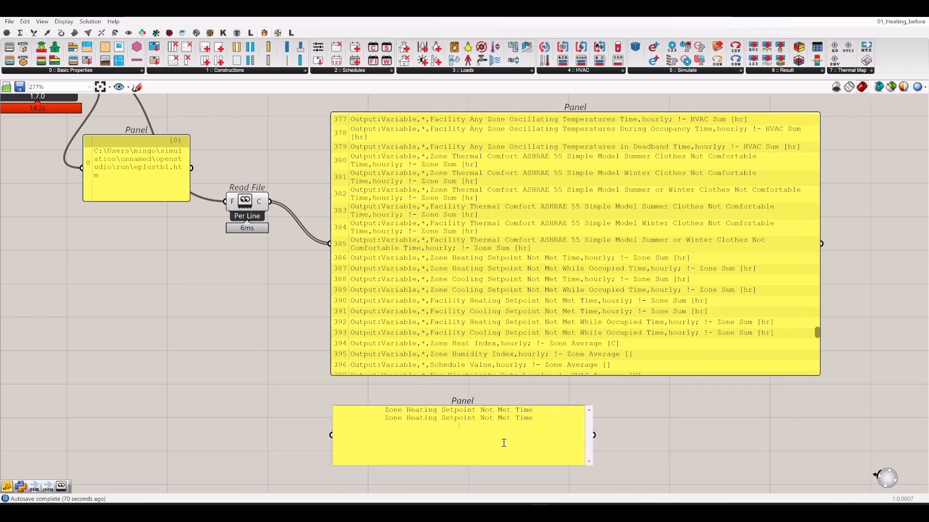
- Change the second line to 'Zone Cooling Setpoint Not Met Time' and move the panel left
{"action": "double_click", "coordinate": [429, 420]}
{"action": "type", "text": "ooling"}
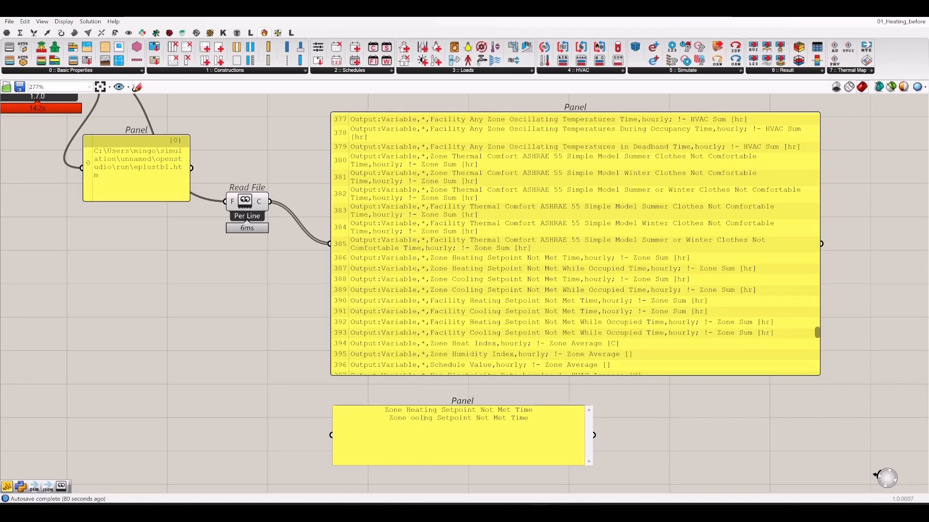
{"action": "key", "text": "BackSpace"}
{"action": "key", "text": "BackSpace"}
{"action": "key", "text": "BackSpace"}
{"action": "type", "text": "Cook"}
{"action": "key", "text": "BackSpace"}
{"action": "type", "text": "ling"}
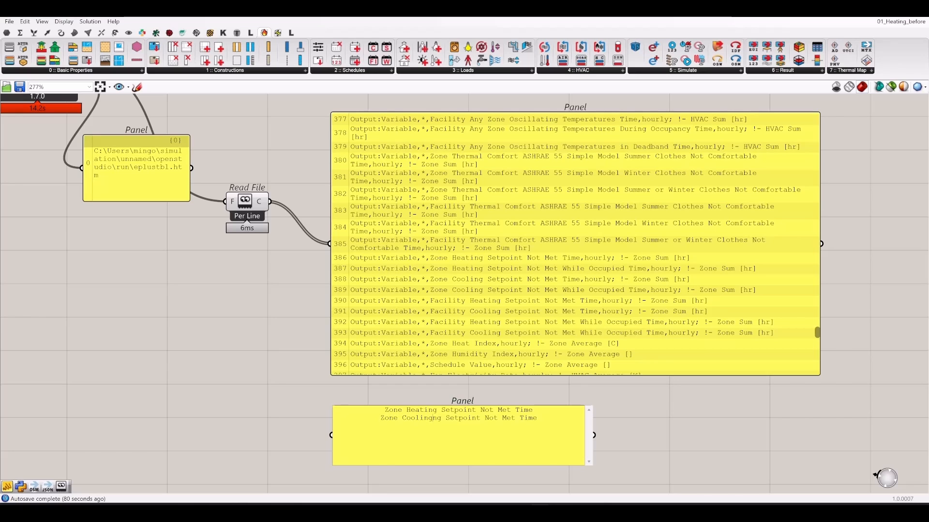
{"action": "key", "text": "Delete"}
{"action": "key", "text": "Delete"}
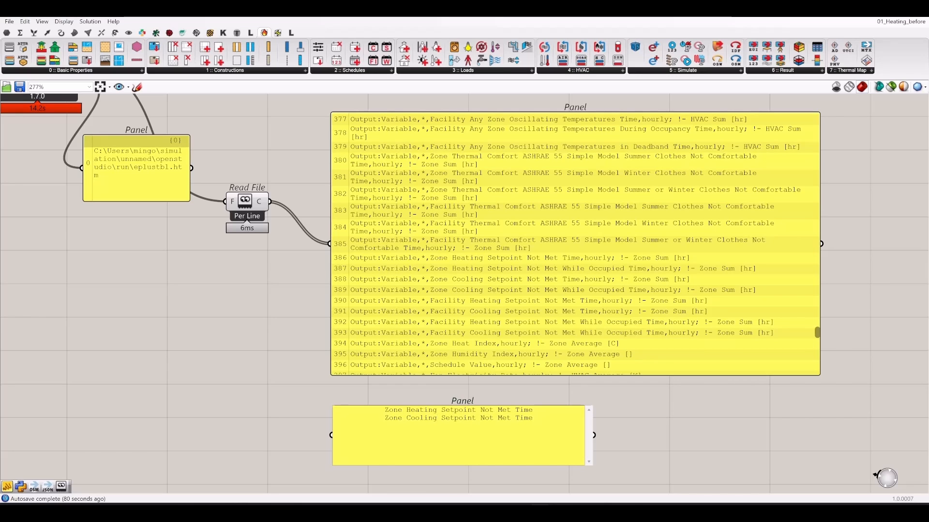
{"action": "left_click", "coordinate": [538, 410]}
{"action": "left_click_drag", "start_coordinate": [459, 435], "coordinate": [163, 319]}
{"action": "scroll", "coordinate": [585, 310], "scroll_direction": "down", "scroll_amount": 4}
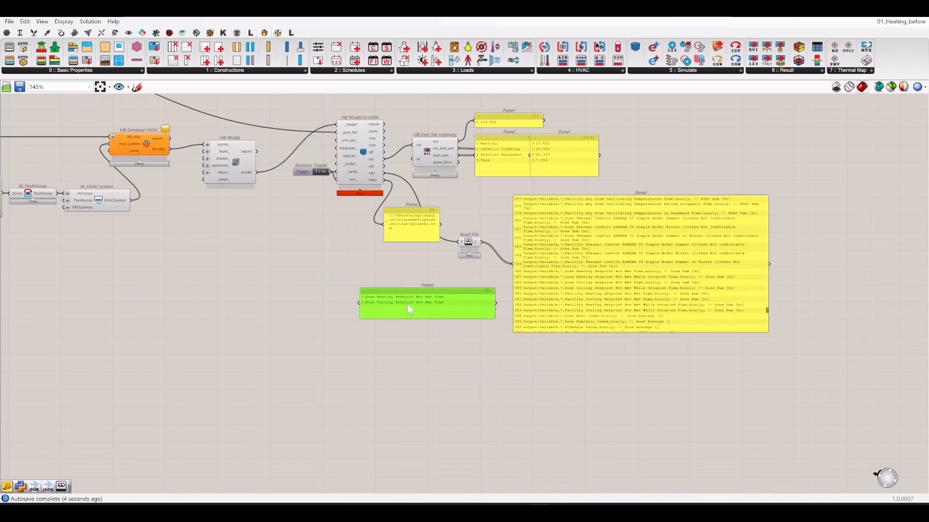
- Reposition the output-names panel to the left of the HVAC and model components
{"action": "right_click_drag", "start_coordinate": [407, 304], "coordinate": [569, 384]}
{"action": "right_click_drag", "start_coordinate": [635, 388], "coordinate": [420, 308]}
{"action": "scroll", "coordinate": [595, 366], "scroll_direction": "up", "scroll_amount": 3}
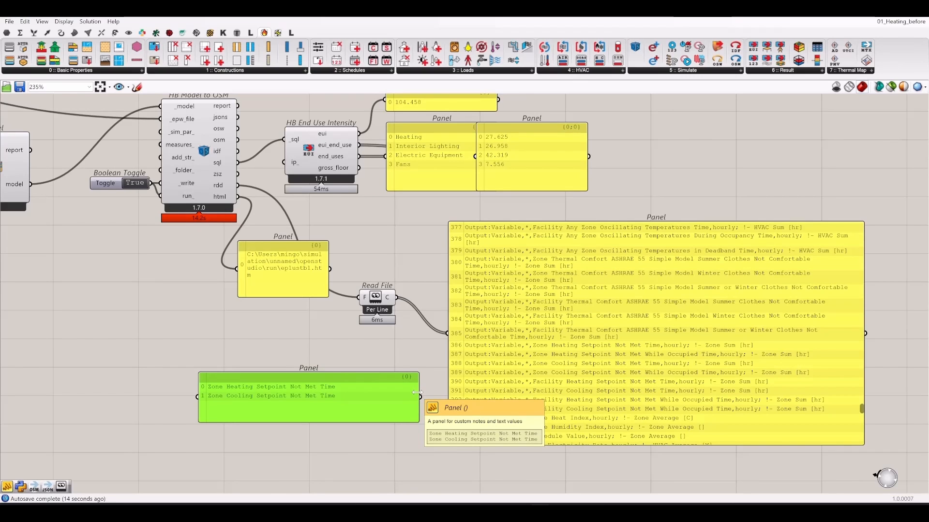
{"action": "right_click_drag", "start_coordinate": [337, 386], "coordinate": [424, 396]}
{"action": "right_click_drag", "start_coordinate": [369, 407], "coordinate": [442, 411]}
{"action": "left_click_drag", "start_coordinate": [414, 426], "coordinate": [285, 428]}
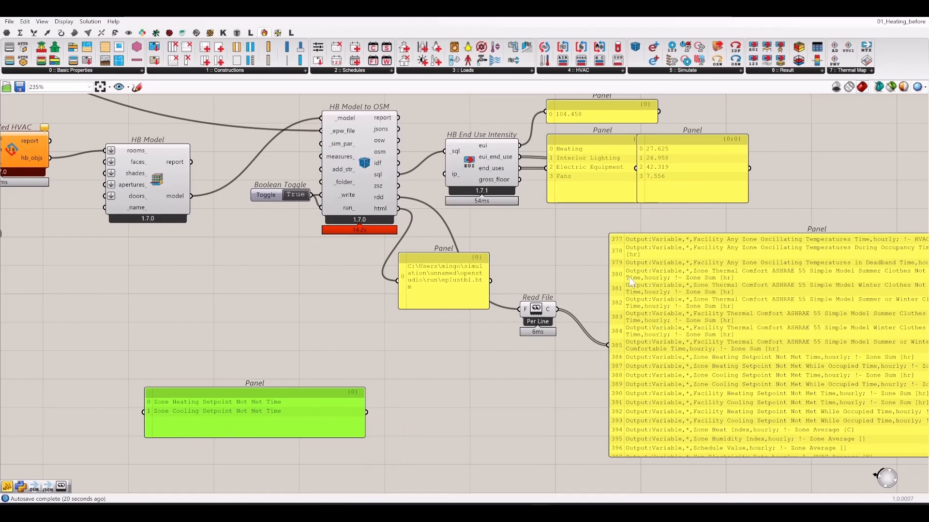
{"action": "left_click_drag", "start_coordinate": [203, 389], "coordinate": [132, 335]}
{"action": "right_click_drag", "start_coordinate": [216, 266], "coordinate": [463, 311]}
{"action": "left_click", "coordinate": [464, 311]}
- Add HB Custom Simulation Output and feed the variable names into output_names_
{"action": "left_click", "coordinate": [679, 70]}
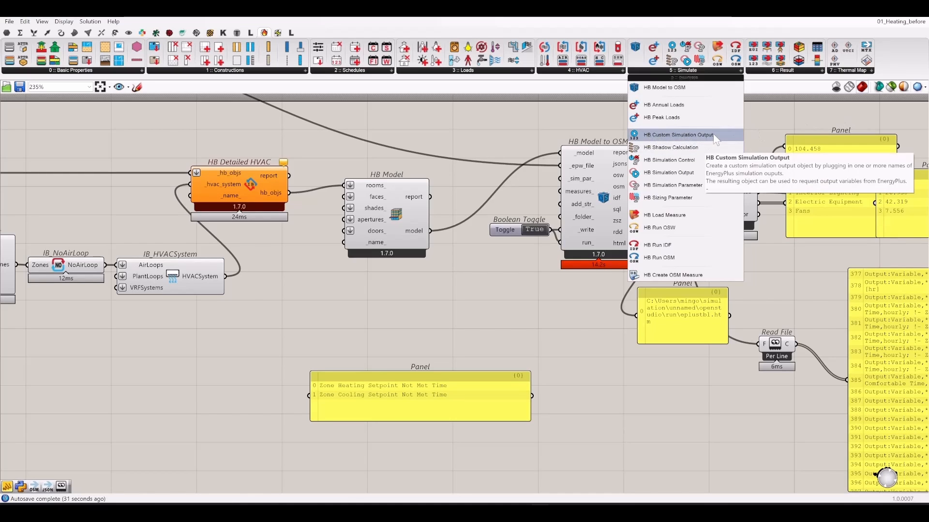
{"action": "left_click_drag", "start_coordinate": [712, 134], "coordinate": [549, 329]}
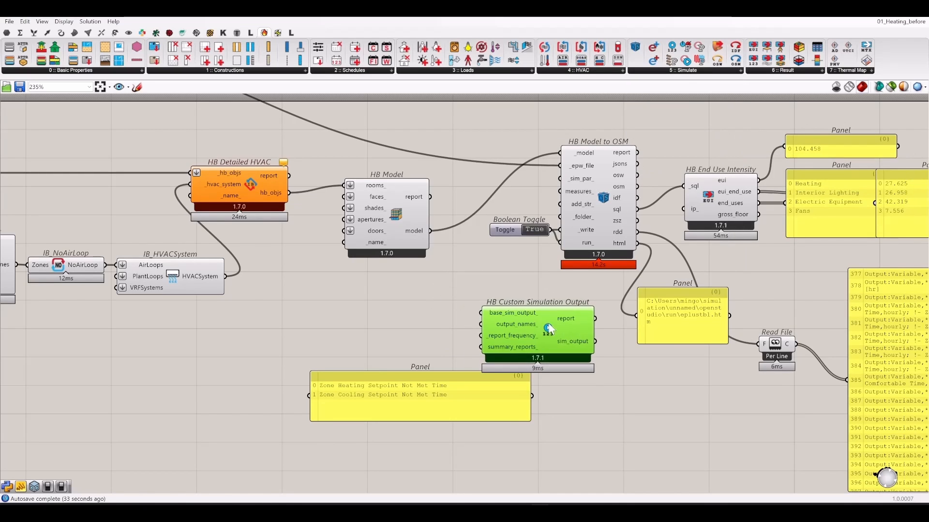
{"action": "left_click_drag", "start_coordinate": [373, 416], "coordinate": [257, 455]}
{"action": "left_click_drag", "start_coordinate": [482, 324], "coordinate": [417, 437]}
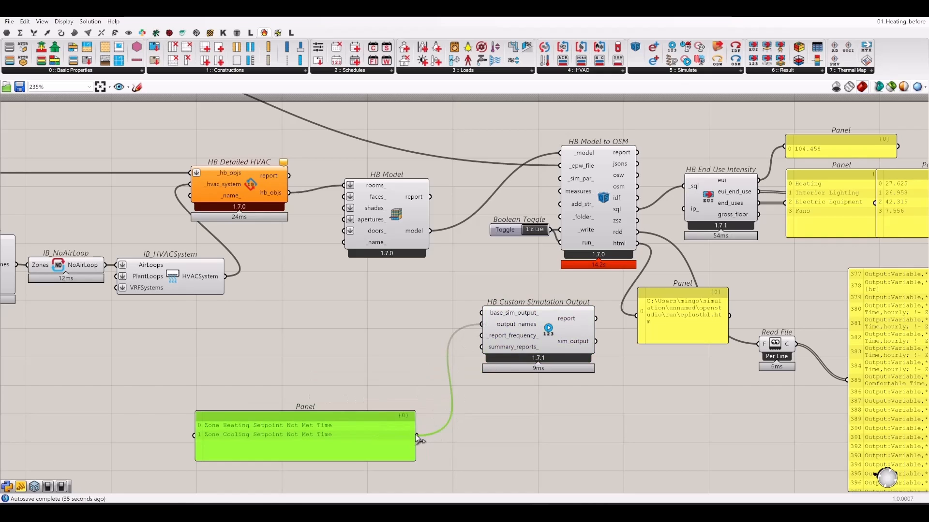
{"action": "left_click", "coordinate": [521, 411]}
{"action": "left_click_drag", "start_coordinate": [506, 339], "coordinate": [434, 347]}
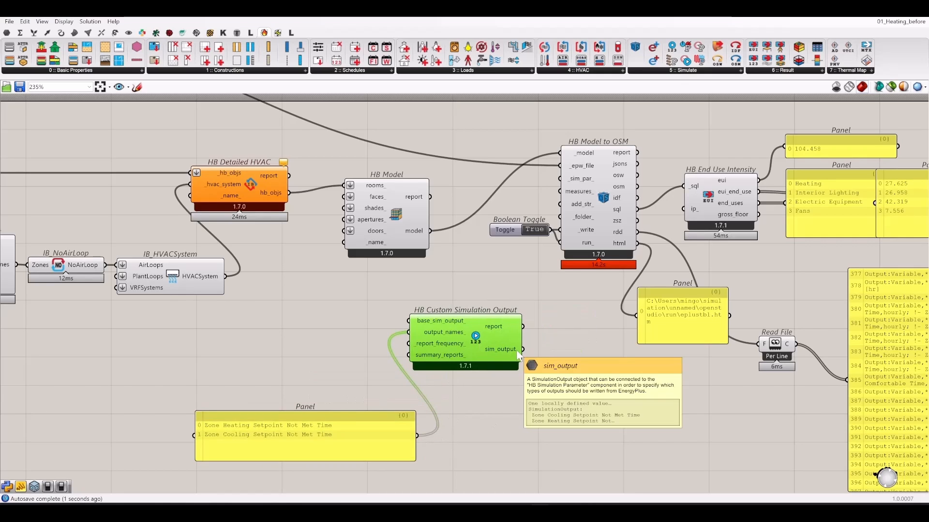
{"action": "right_click_drag", "start_coordinate": [568, 359], "coordinate": [528, 373]}
{"action": "left_click", "coordinate": [528, 373]}
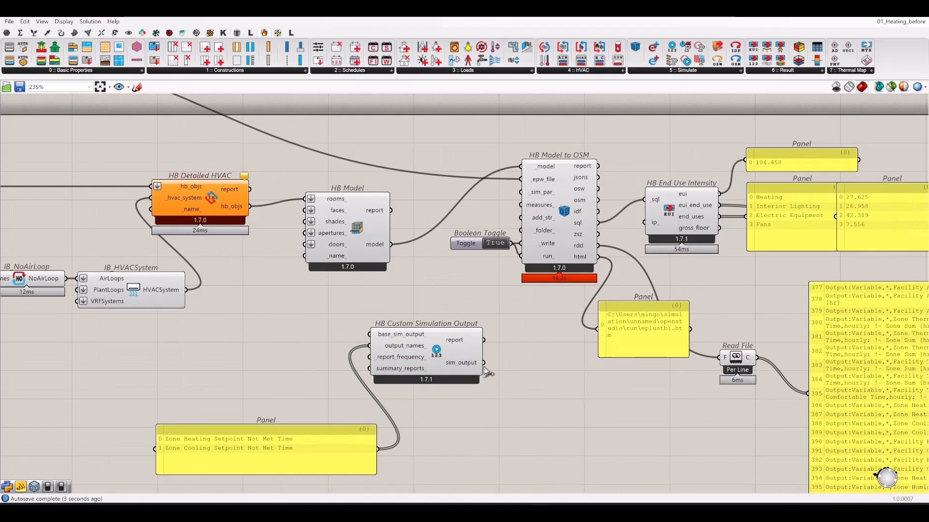
- Add HB Simulation Parameter and connect sim_output to its _output_ input
{"action": "left_click_drag", "start_coordinate": [483, 364], "coordinate": [541, 356]}
{"action": "left_click", "coordinate": [740, 70]}
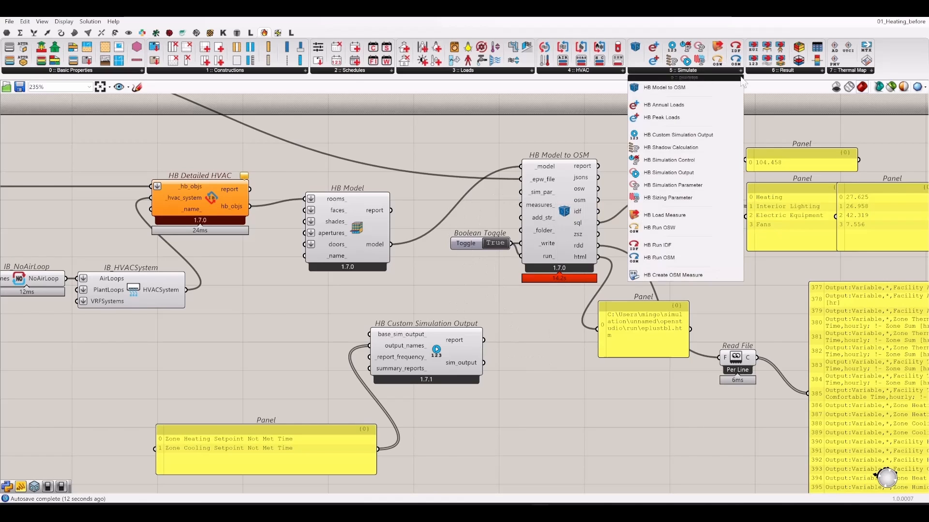
{"action": "left_click_drag", "start_coordinate": [704, 184], "coordinate": [556, 349]}
{"action": "scroll", "coordinate": [543, 358], "scroll_direction": "up", "scroll_amount": 3}
{"action": "scroll", "coordinate": [482, 371], "scroll_direction": "down", "scroll_amount": 2}
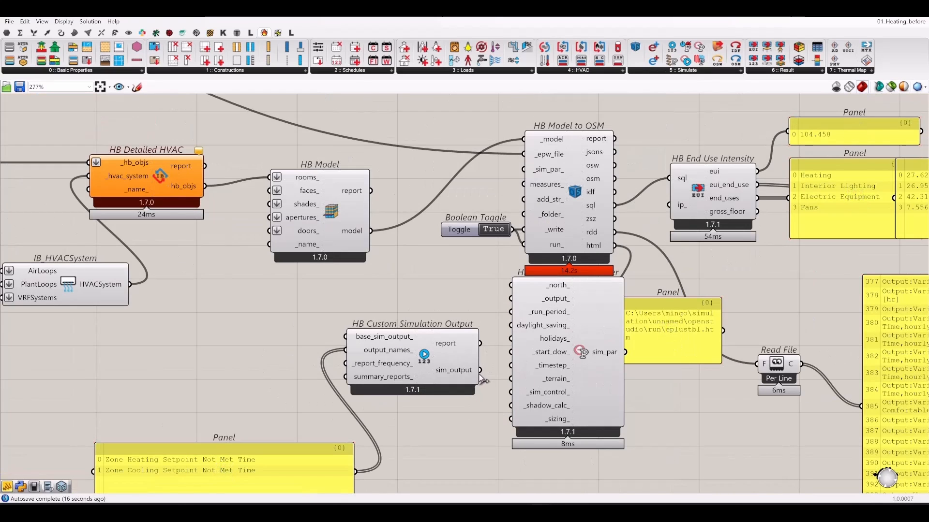
{"action": "left_click_drag", "start_coordinate": [481, 370], "coordinate": [510, 298]}
{"action": "left_click_drag", "start_coordinate": [406, 373], "coordinate": [312, 392]}
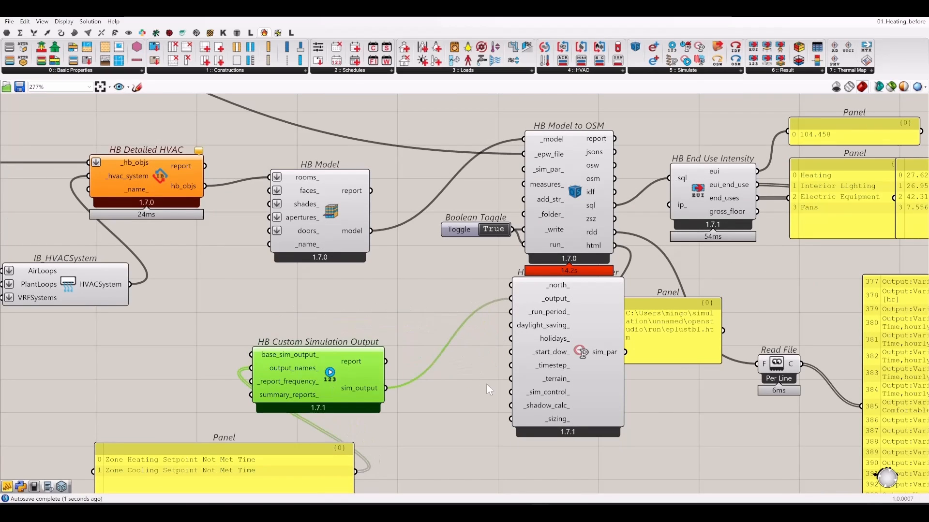
{"action": "left_click_drag", "start_coordinate": [612, 356], "coordinate": [520, 170]}
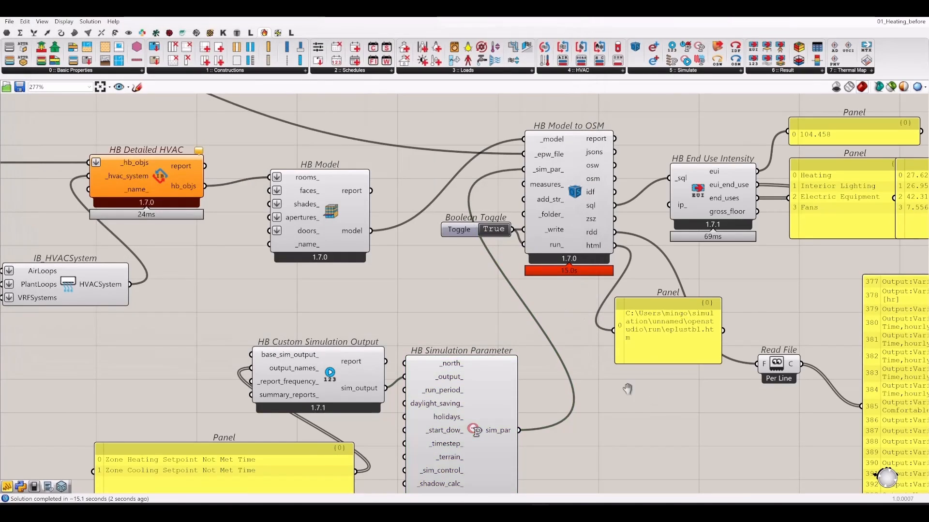
{"action": "right_click_drag", "start_coordinate": [627, 388], "coordinate": [525, 321]}
- Add an HB Read Custom Result component fed by the simulation's sql file
{"action": "right_click_drag", "start_coordinate": [599, 343], "coordinate": [544, 373]}
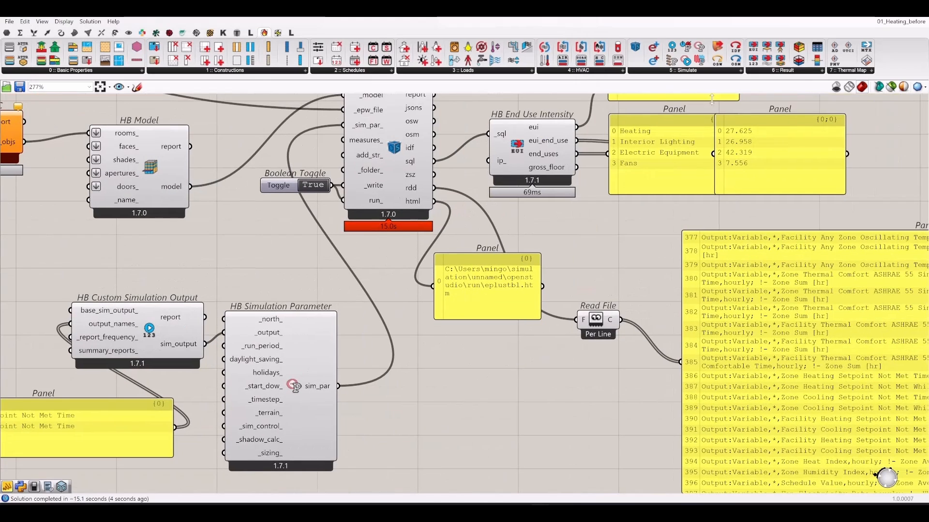
{"action": "left_click", "coordinate": [695, 70]}
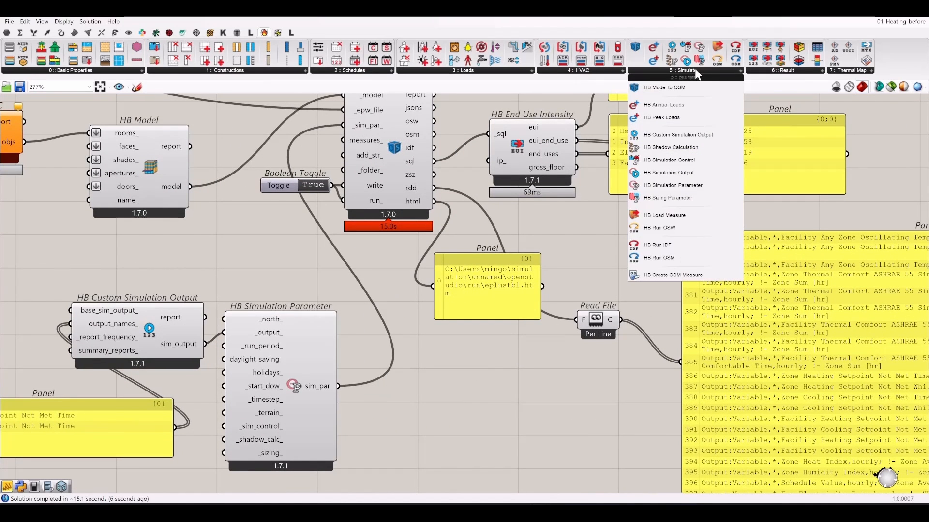
{"action": "left_click", "coordinate": [787, 71]}
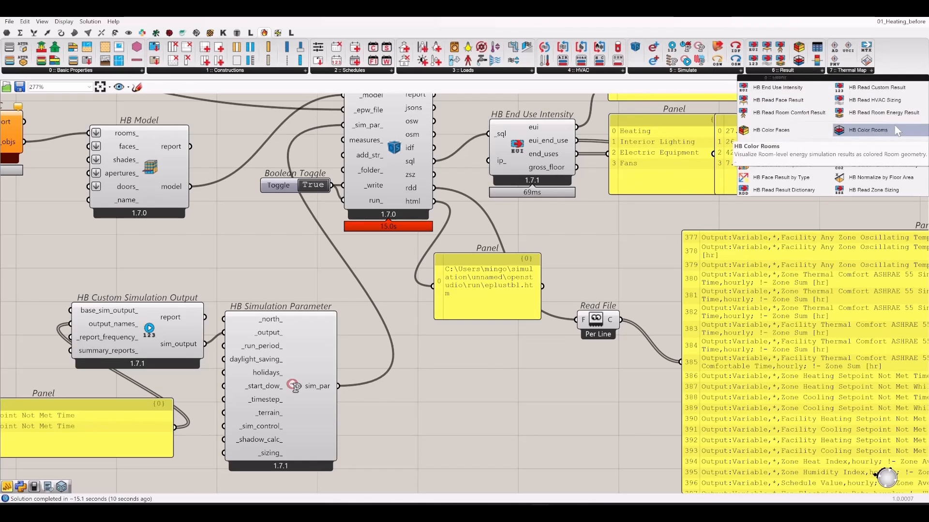
{"action": "left_click", "coordinate": [876, 96]}
{"action": "left_click", "coordinate": [605, 249]}
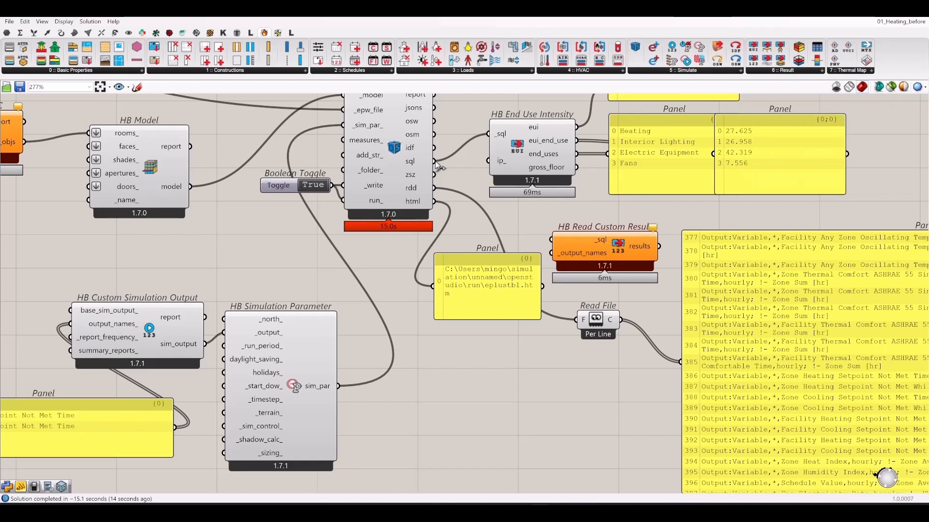
{"action": "left_click_drag", "start_coordinate": [434, 161], "coordinate": [541, 318]}
- Connect the setpoint-not-met output-names panel into the result reader
{"action": "left_click_drag", "start_coordinate": [523, 398], "coordinate": [509, 425]}
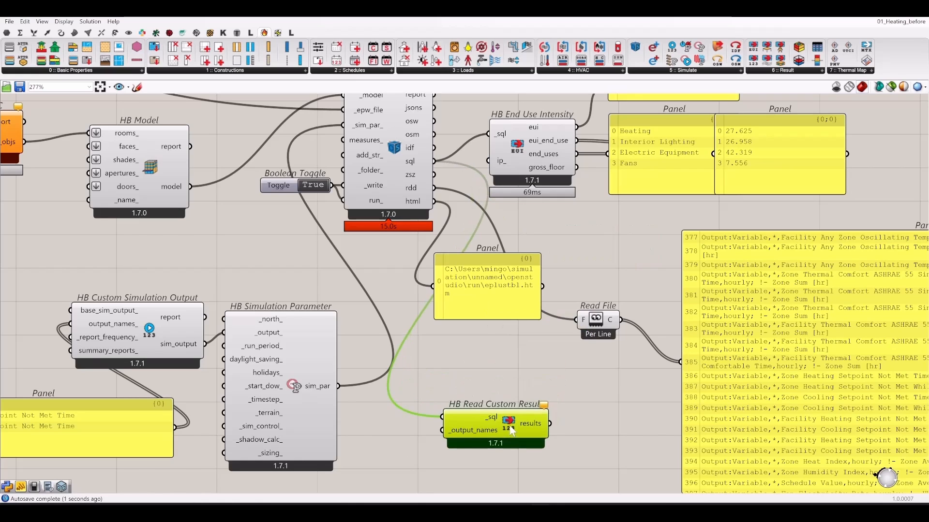
{"action": "right_click_drag", "start_coordinate": [390, 443], "coordinate": [521, 384]}
{"action": "left_click_drag", "start_coordinate": [307, 368], "coordinate": [573, 371]}
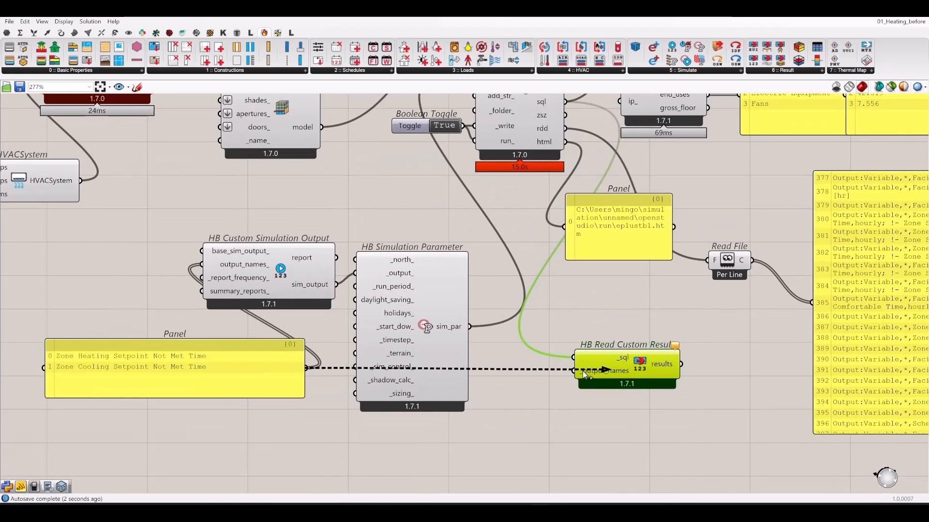
{"action": "left_click", "coordinate": [111, 358]}
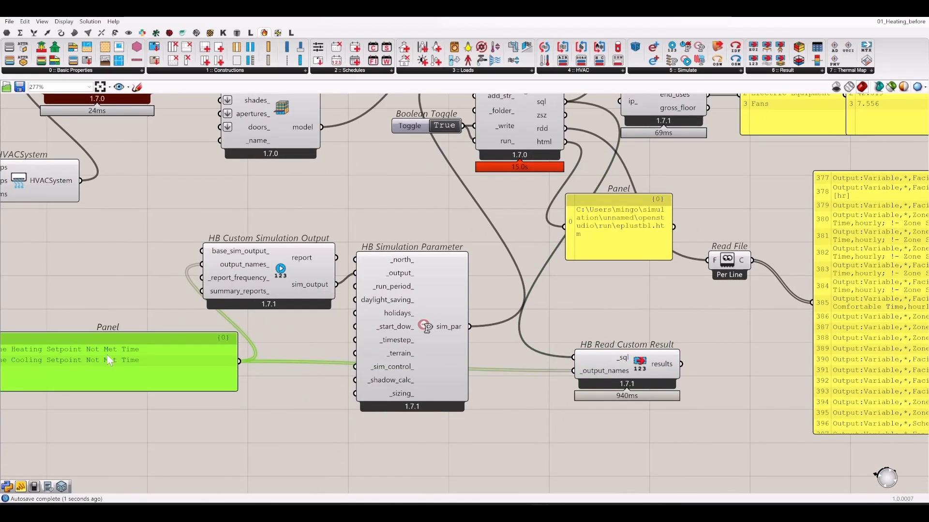
{"action": "right_click_drag", "start_coordinate": [765, 383], "coordinate": [593, 394]}
{"action": "left_click", "coordinate": [593, 394]}
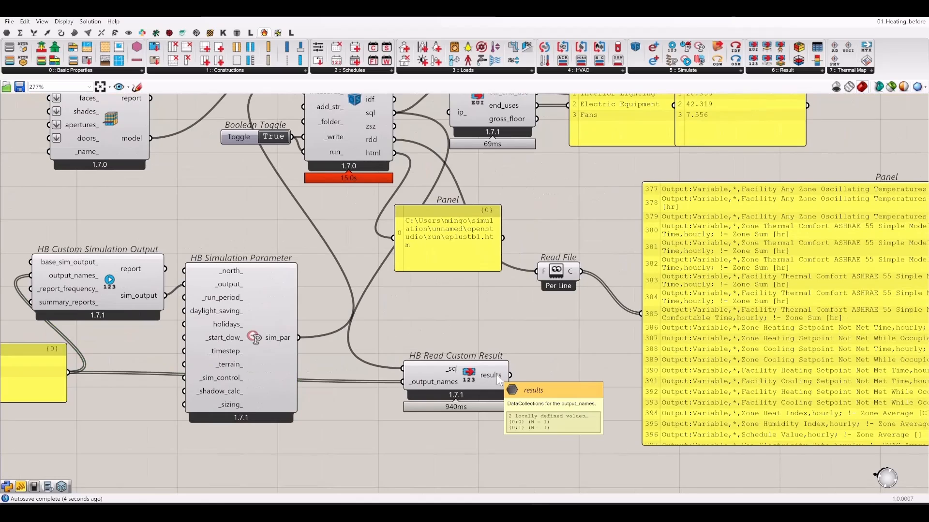
- Delete a trial results panel, the large rdd output panel and the Read File component
{"action": "double_click", "coordinate": [596, 407]}
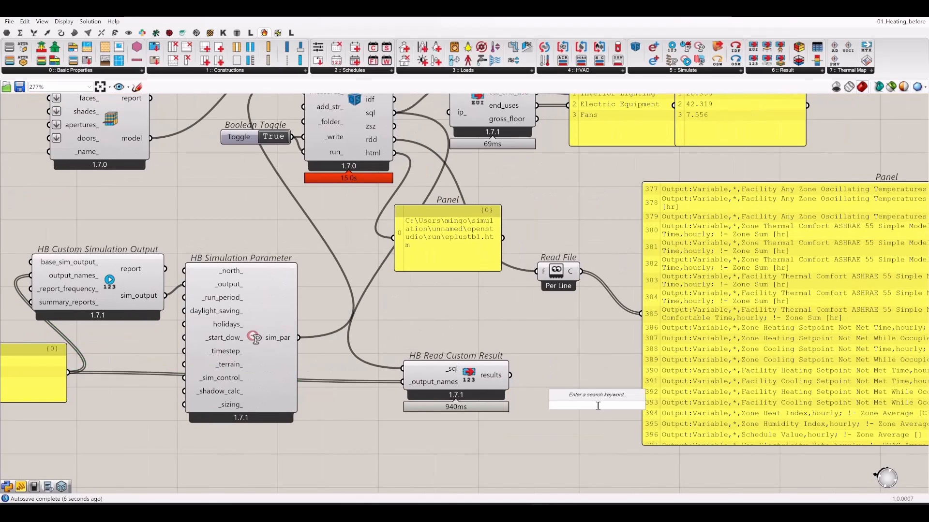
{"action": "type", "text": "//"}
{"action": "key", "text": "Return"}
{"action": "left_click_drag", "start_coordinate": [510, 375], "coordinate": [563, 394]}
{"action": "key", "text": "Delete"}
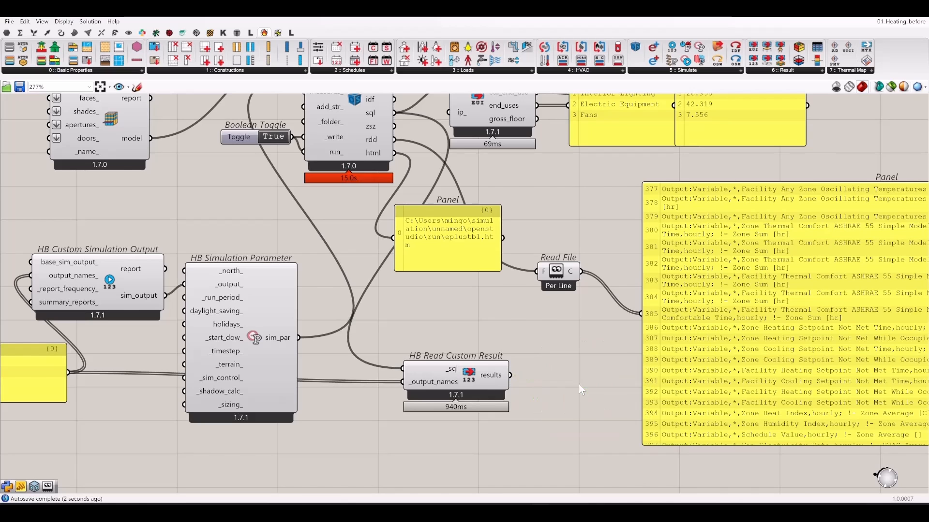
{"action": "right_click_drag", "start_coordinate": [548, 375], "coordinate": [507, 433]}
{"action": "left_click", "coordinate": [736, 345]}
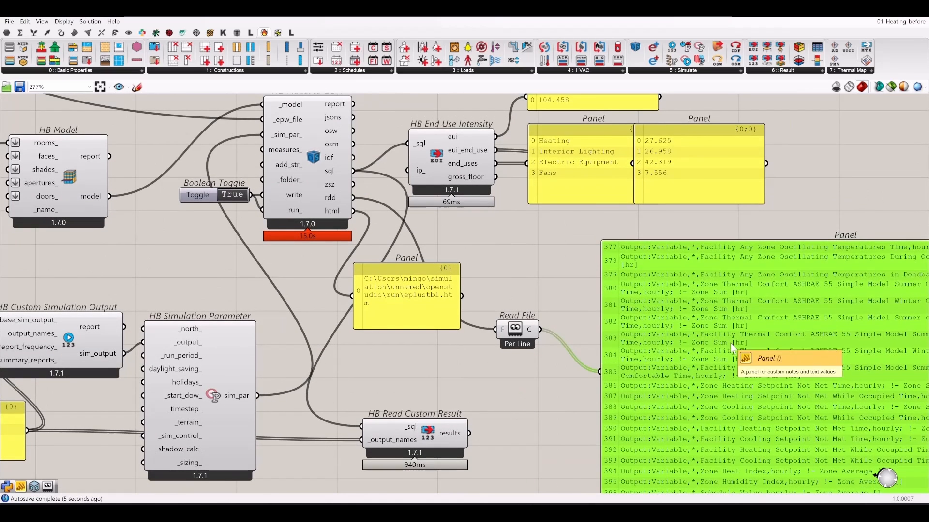
{"action": "key", "text": "Delete"}
{"action": "left_click", "coordinate": [510, 336]}
{"action": "key", "text": "Delete"}
- Place an LB Hourly Plot from the Ladybug tab next to the result reader
{"action": "right_click_drag", "start_coordinate": [576, 333], "coordinate": [498, 290]}
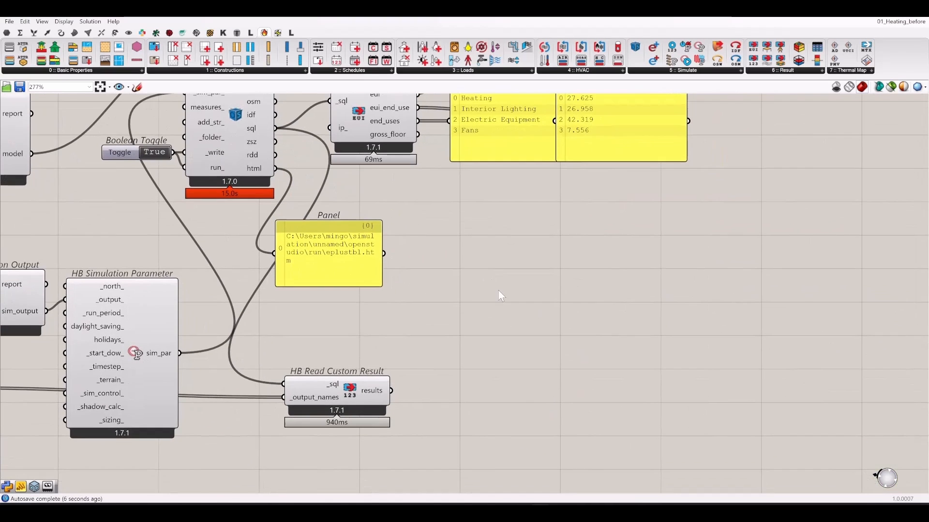
{"action": "left_click_drag", "start_coordinate": [360, 393], "coordinate": [376, 384]}
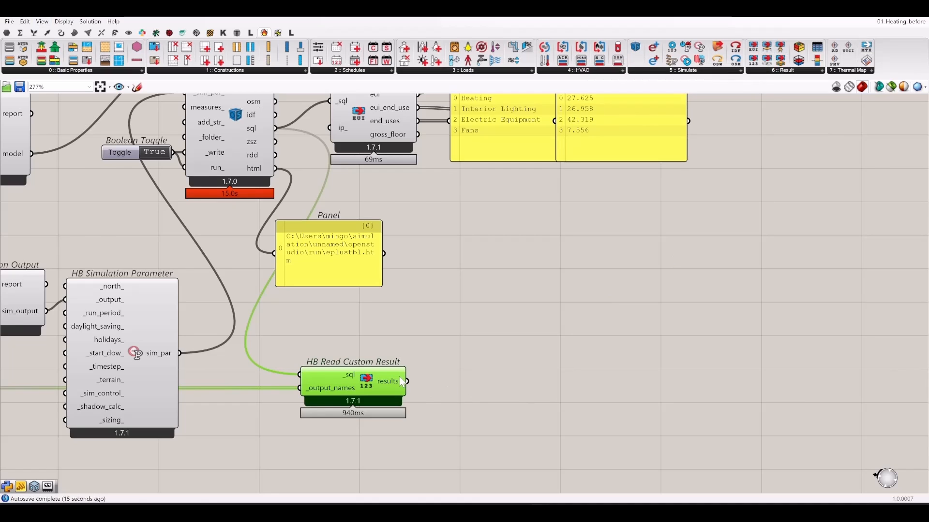
{"action": "left_click", "coordinate": [465, 321]}
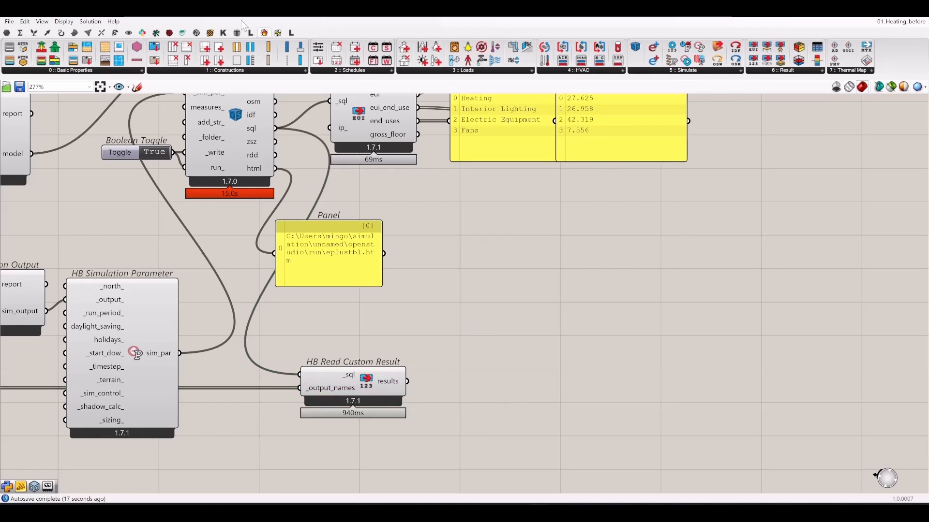
{"action": "left_click", "coordinate": [169, 33]}
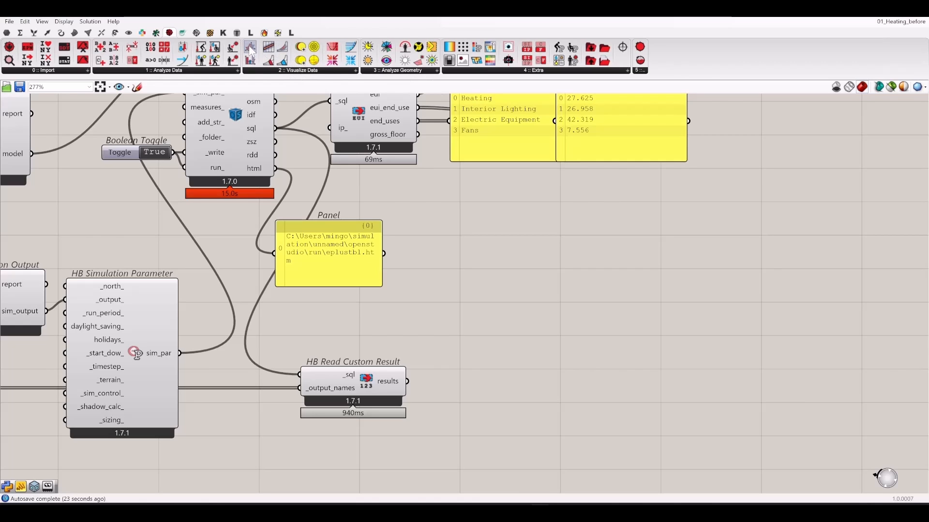
{"action": "left_click_drag", "start_coordinate": [251, 49], "coordinate": [631, 431]}
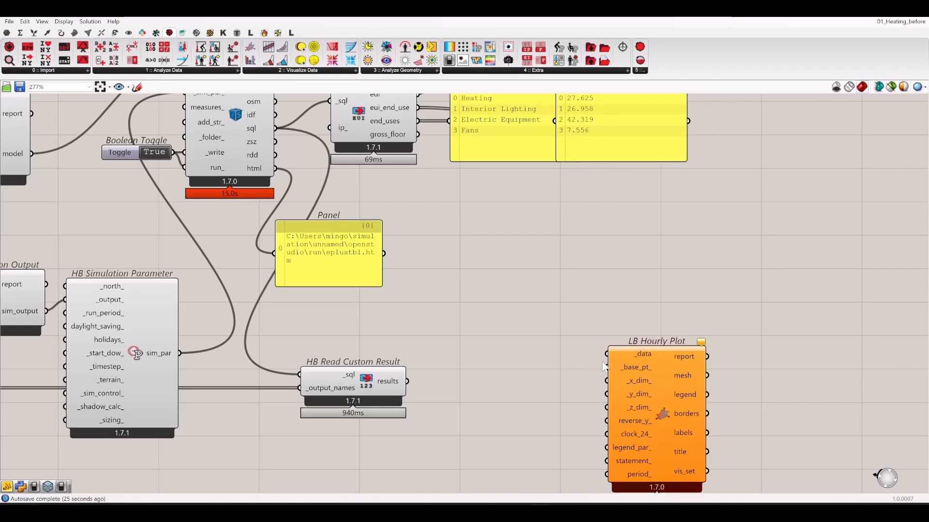
- Wire the results into LB Hourly Plot _data and show the chart in Rhino's four-viewport layout
{"action": "left_click_drag", "start_coordinate": [607, 354], "coordinate": [405, 381]}
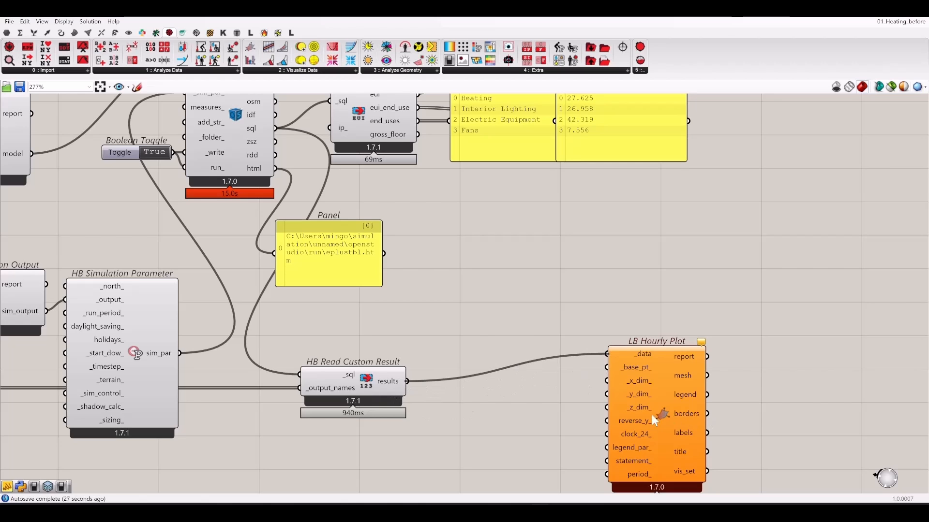
{"action": "left_click_drag", "start_coordinate": [654, 420], "coordinate": [517, 448]}
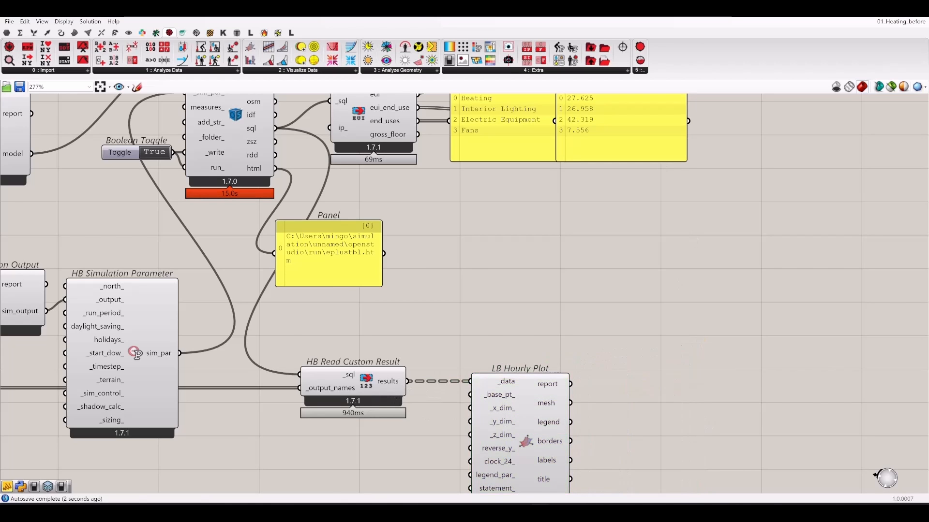
{"action": "left_click_drag", "start_coordinate": [764, 8], "coordinate": [804, 228]}
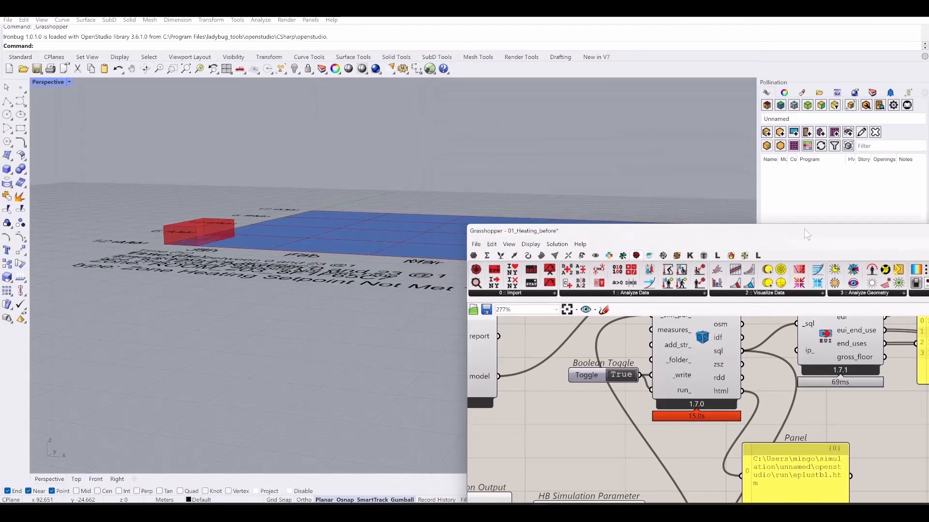
{"action": "double_click", "coordinate": [58, 82]}
{"action": "scroll", "coordinate": [132, 147], "scroll_direction": "down", "scroll_amount": 4}
{"action": "right_click_drag", "start_coordinate": [300, 216], "coordinate": [245, 178]}
- Flatten the hourly plot's _data input so heating and cooling plot as separate charts
{"action": "left_click_drag", "start_coordinate": [817, 231], "coordinate": [768, 198]}
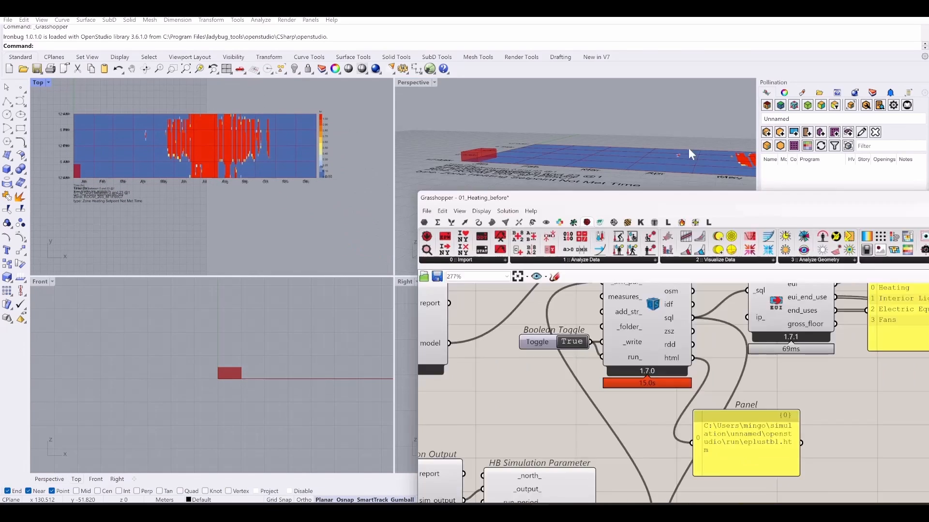
{"action": "left_click_drag", "start_coordinate": [689, 149], "coordinate": [594, 69]}
{"action": "right_click_drag", "start_coordinate": [740, 367], "coordinate": [678, 219]}
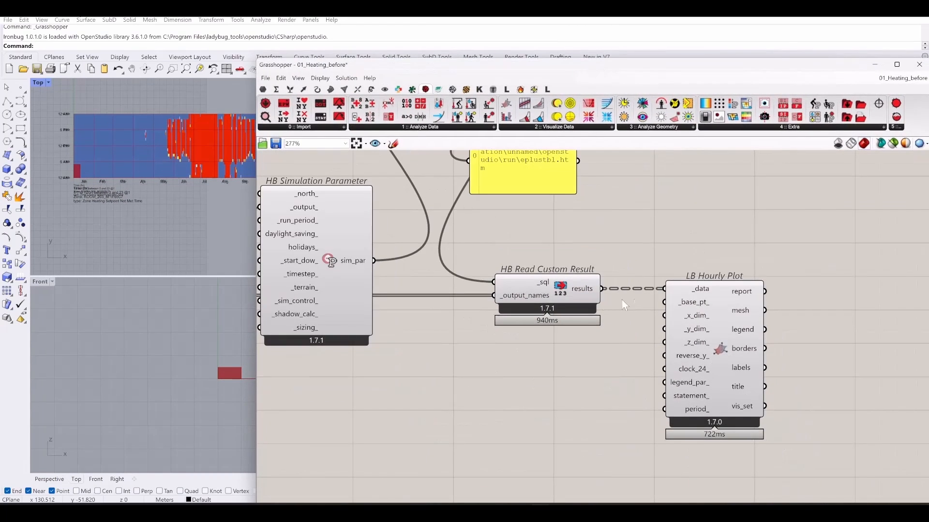
{"action": "right_click", "coordinate": [592, 296]}
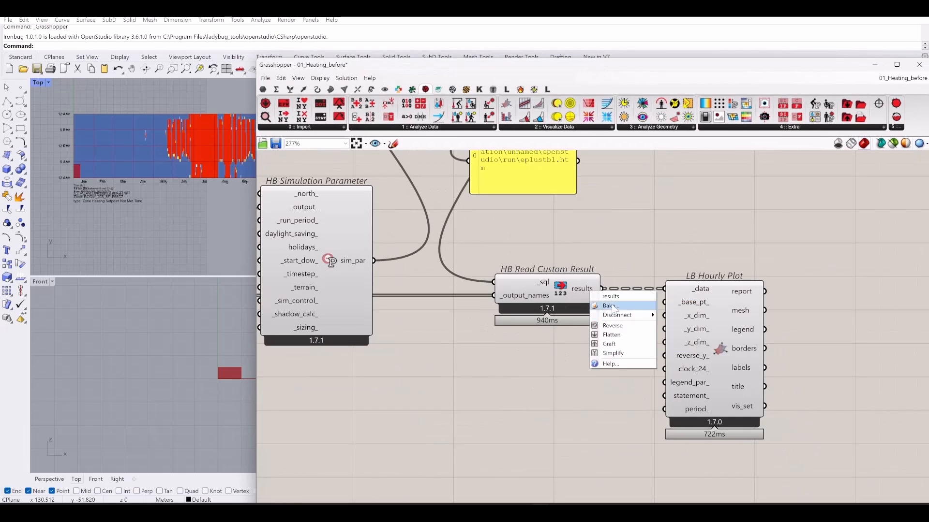
{"action": "right_click", "coordinate": [697, 287]}
{"action": "right_click", "coordinate": [696, 291]}
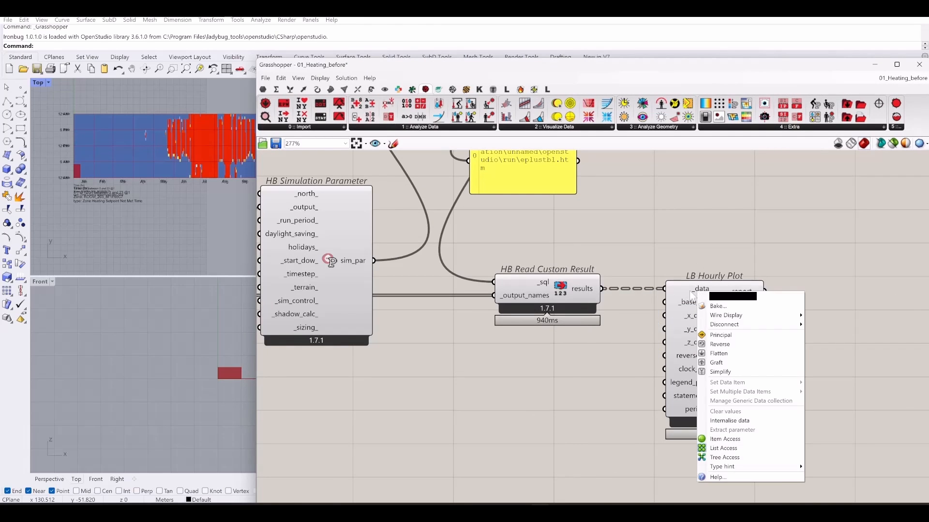
{"action": "left_click", "coordinate": [753, 353]}
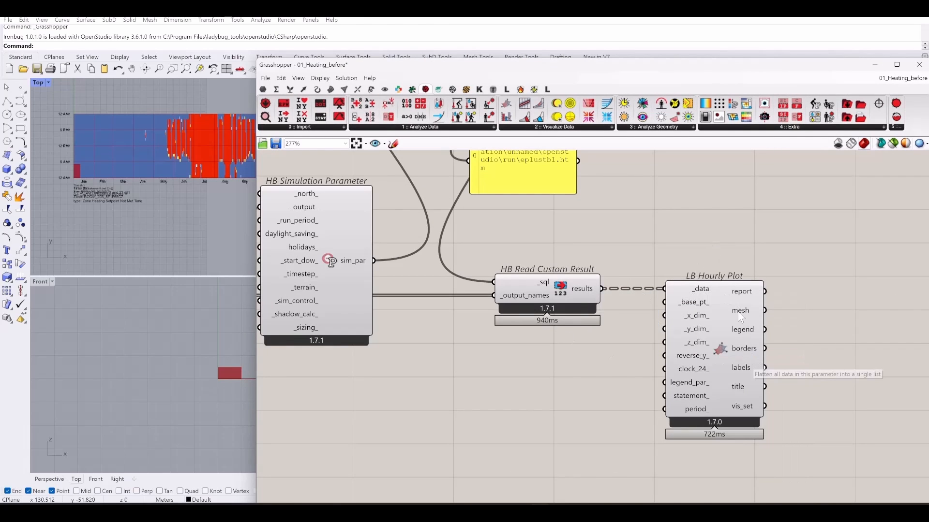
- Maximize Rhino's Top view and centre the setpoint-not-met heat maps
{"action": "left_click_drag", "start_coordinate": [603, 65], "coordinate": [836, 119]}
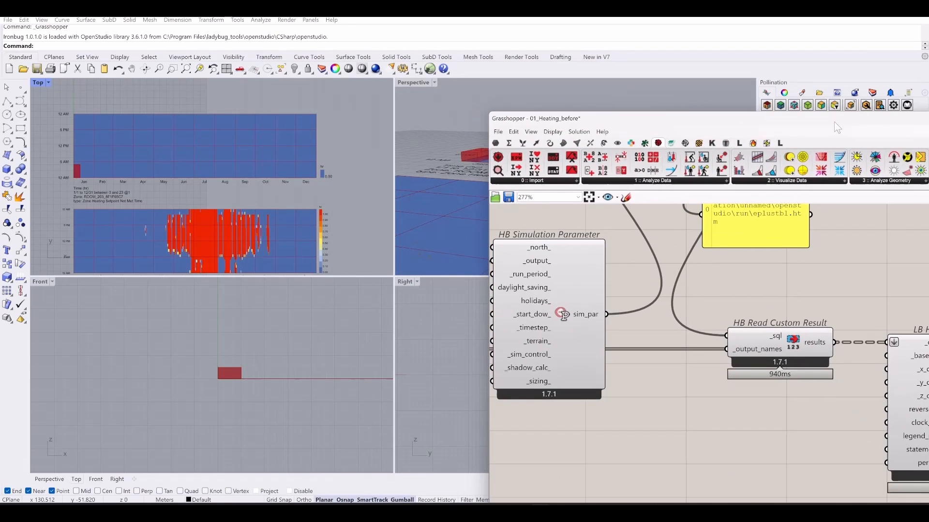
{"action": "double_click", "coordinate": [39, 82]}
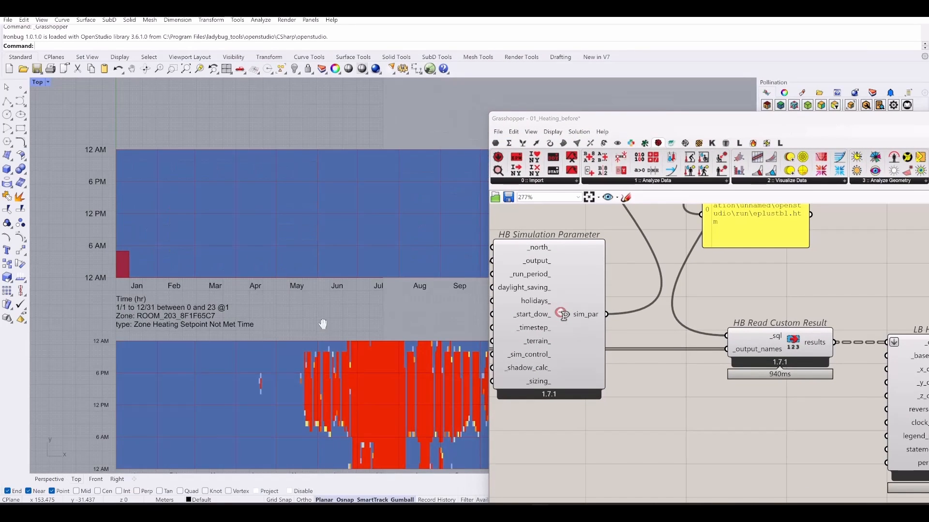
{"action": "right_click_drag", "start_coordinate": [323, 326], "coordinate": [281, 260]}
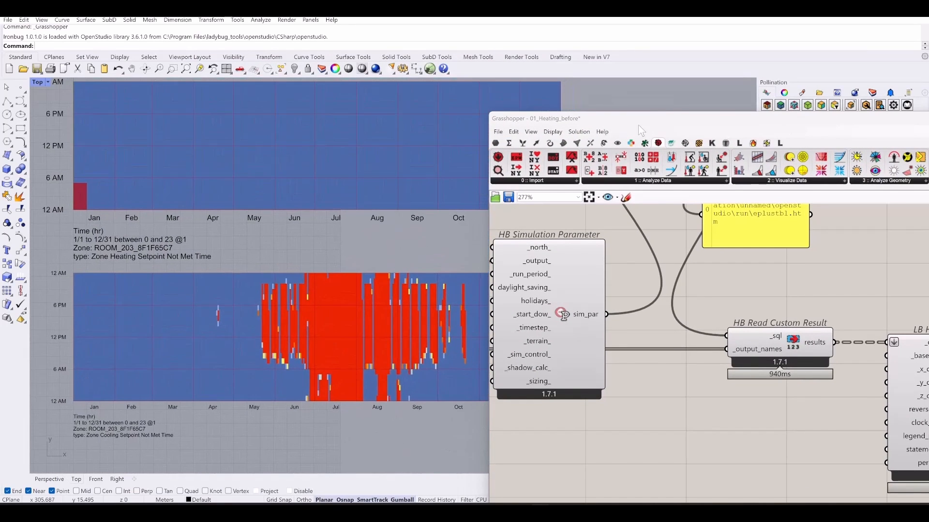
{"action": "left_click_drag", "start_coordinate": [635, 120], "coordinate": [746, 122]}
- Turn off preview of the Brep and Rhino Unit: Meter group
{"action": "right_click_drag", "start_coordinate": [771, 325], "coordinate": [833, 340]}
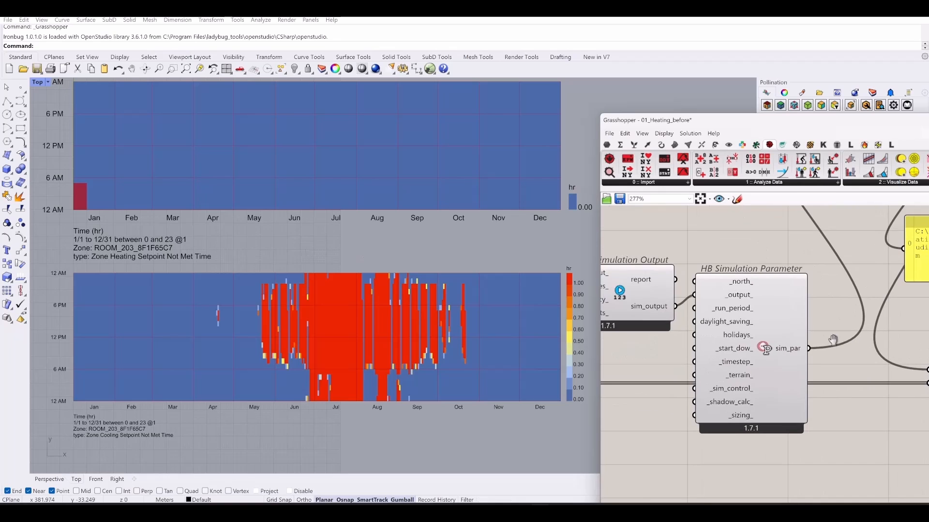
{"action": "scroll", "coordinate": [834, 355], "scroll_direction": "down", "scroll_amount": 11}
{"action": "scroll", "coordinate": [718, 331], "scroll_direction": "up", "scroll_amount": 5}
{"action": "right_click_drag", "start_coordinate": [720, 333], "coordinate": [744, 418]}
{"action": "scroll", "coordinate": [744, 419], "scroll_direction": "up", "scroll_amount": 3}
{"action": "left_click_drag", "start_coordinate": [750, 378], "coordinate": [681, 400]}
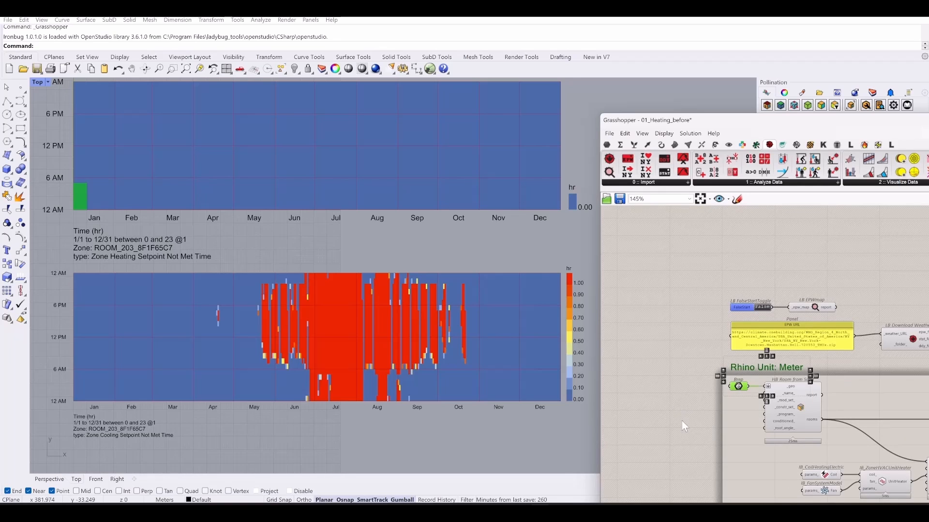
{"action": "right_click_drag", "start_coordinate": [697, 425], "coordinate": [681, 436]}
{"action": "middle_click", "coordinate": [681, 435]}
{"action": "left_click", "coordinate": [714, 404]}
{"action": "left_click", "coordinate": [663, 341]}
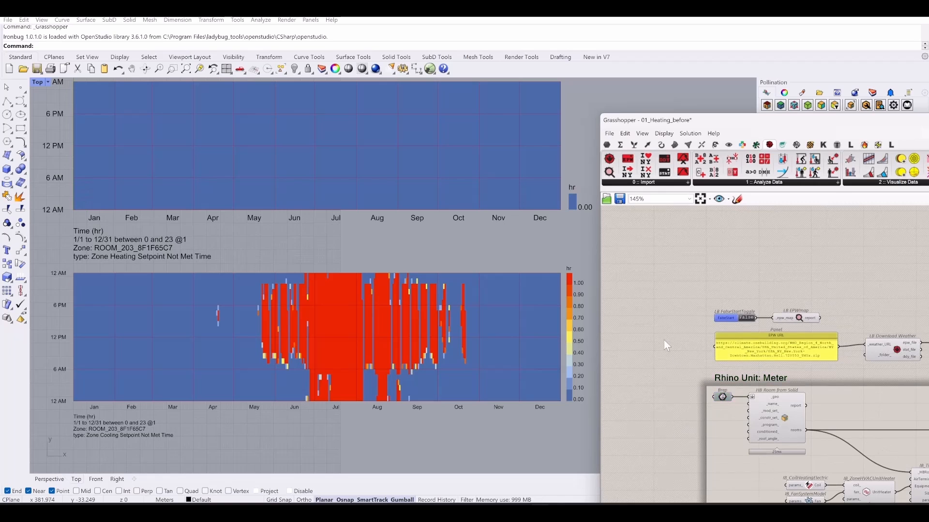
- Reframe the heat maps in the Top view and shift the Grasshopper window up-left
{"action": "left_click", "coordinate": [293, 233]}
{"action": "right_click_drag", "start_coordinate": [302, 231], "coordinate": [301, 258]}
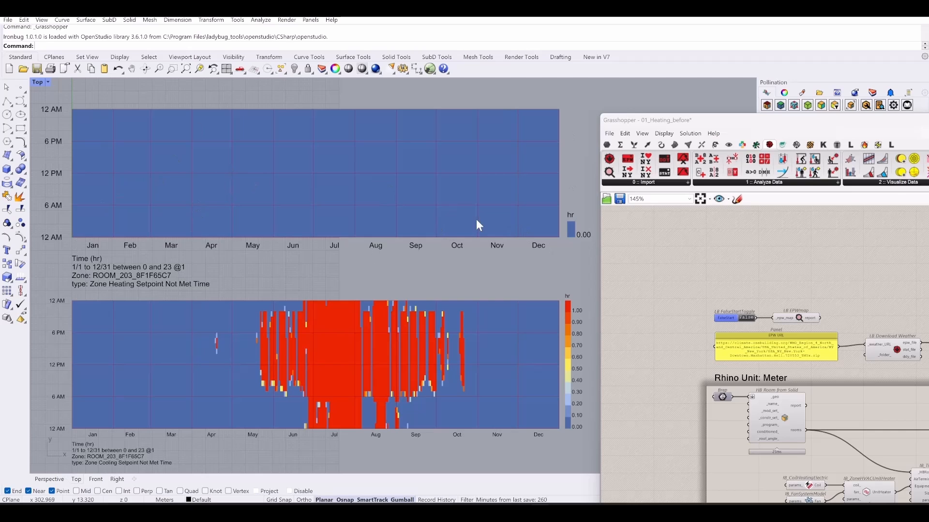
{"action": "right_click_drag", "start_coordinate": [384, 243], "coordinate": [392, 200]}
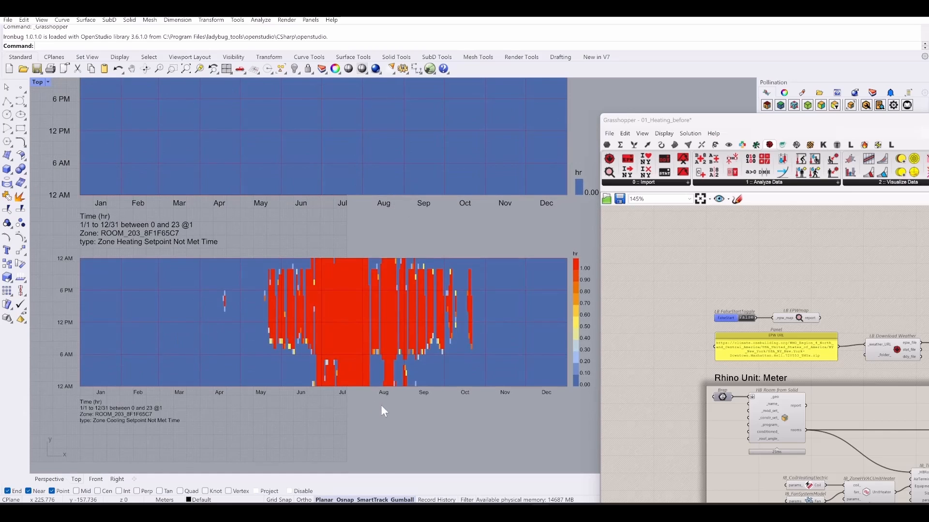
{"action": "right_click_drag", "start_coordinate": [381, 405], "coordinate": [360, 403]}
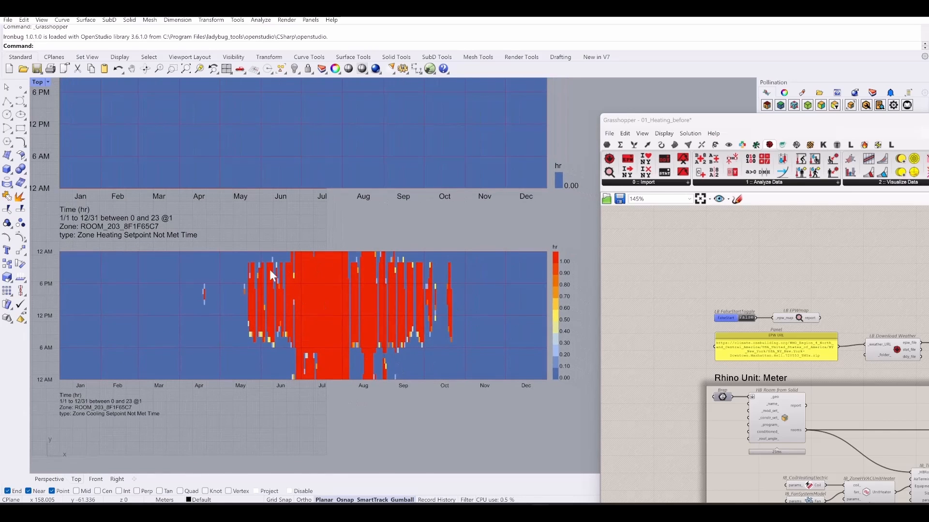
{"action": "right_click_drag", "start_coordinate": [364, 336], "coordinate": [388, 306]}
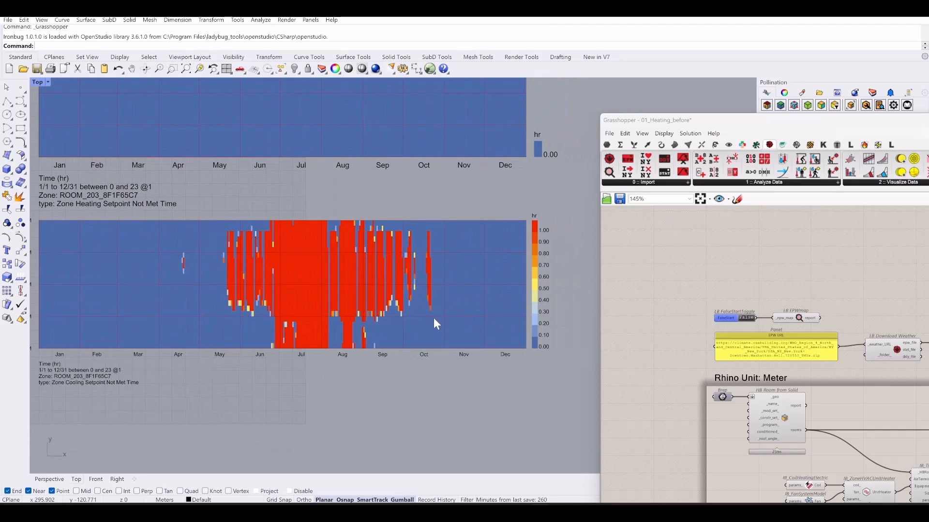
{"action": "scroll", "coordinate": [428, 307], "scroll_direction": "up", "scroll_amount": 3}
{"action": "scroll", "coordinate": [300, 250], "scroll_direction": "down", "scroll_amount": 3}
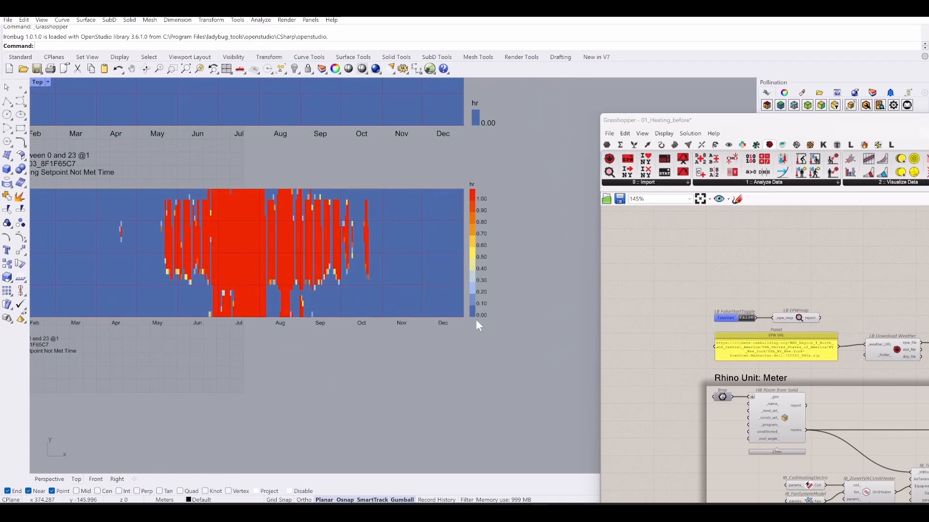
{"action": "scroll", "coordinate": [426, 295], "scroll_direction": "down", "scroll_amount": 2}
{"action": "left_click_drag", "start_coordinate": [846, 120], "coordinate": [659, 45]}
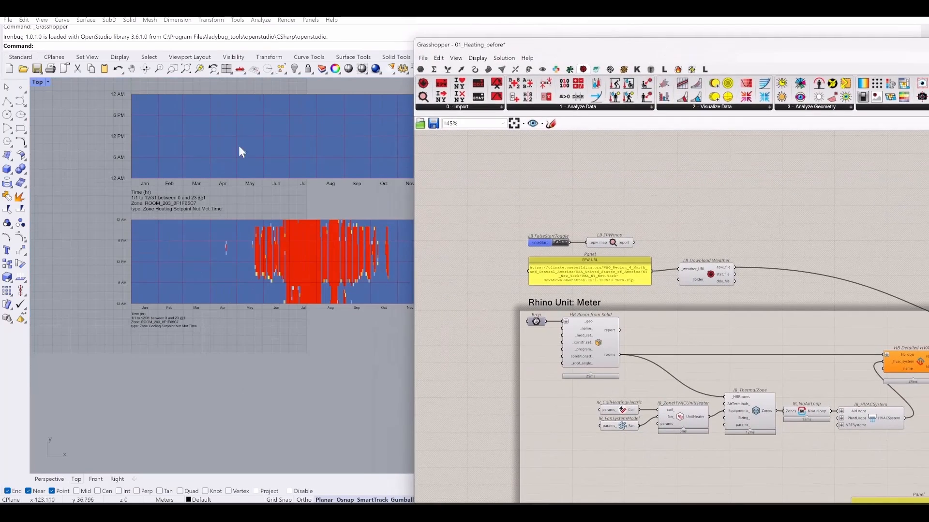
- Move the Grasshopper window left and set the simulation run Boolean Toggle to False
{"action": "right_click_drag", "start_coordinate": [239, 146], "coordinate": [196, 237]}
{"action": "right_click_drag", "start_coordinate": [861, 218], "coordinate": [713, 158]}
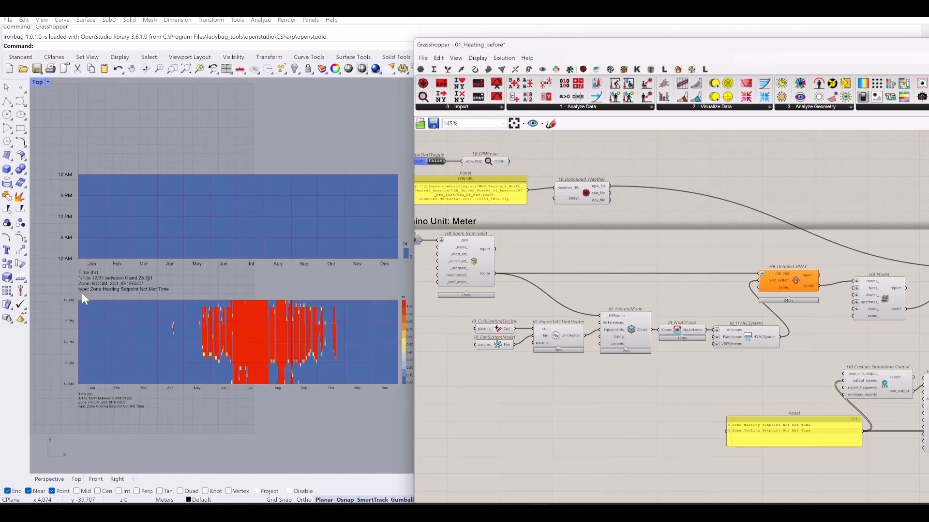
{"action": "scroll", "coordinate": [83, 293], "scroll_direction": "up", "scroll_amount": 2}
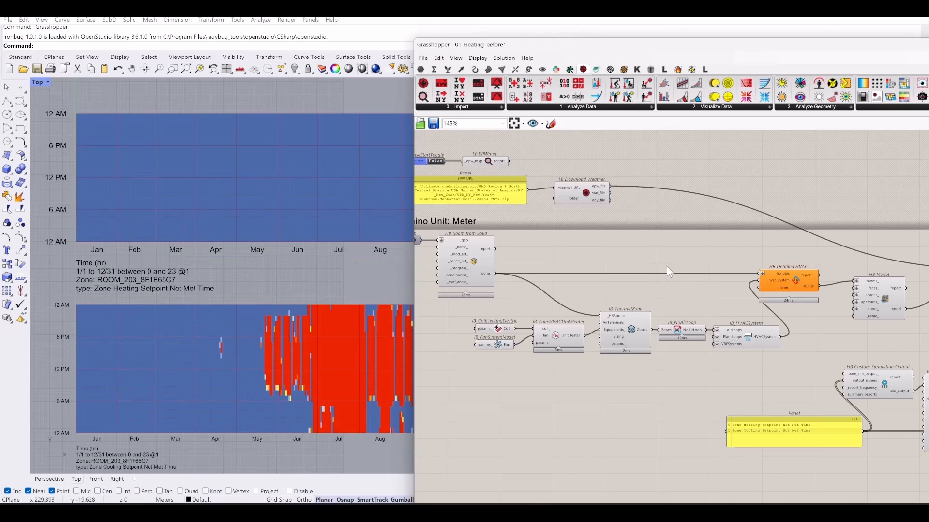
{"action": "right_click_drag", "start_coordinate": [564, 383], "coordinate": [560, 379]}
{"action": "right_click_drag", "start_coordinate": [566, 368], "coordinate": [565, 355]}
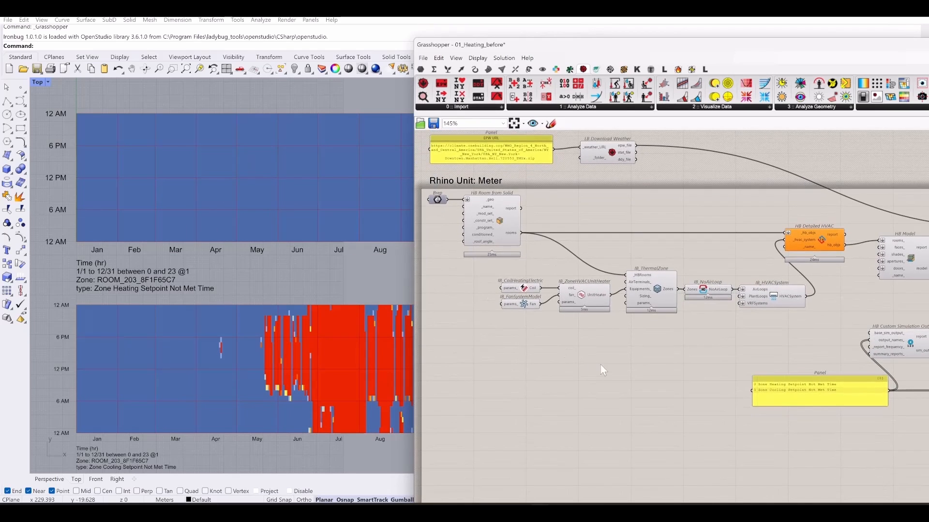
{"action": "left_click_drag", "start_coordinate": [803, 44], "coordinate": [509, 30]}
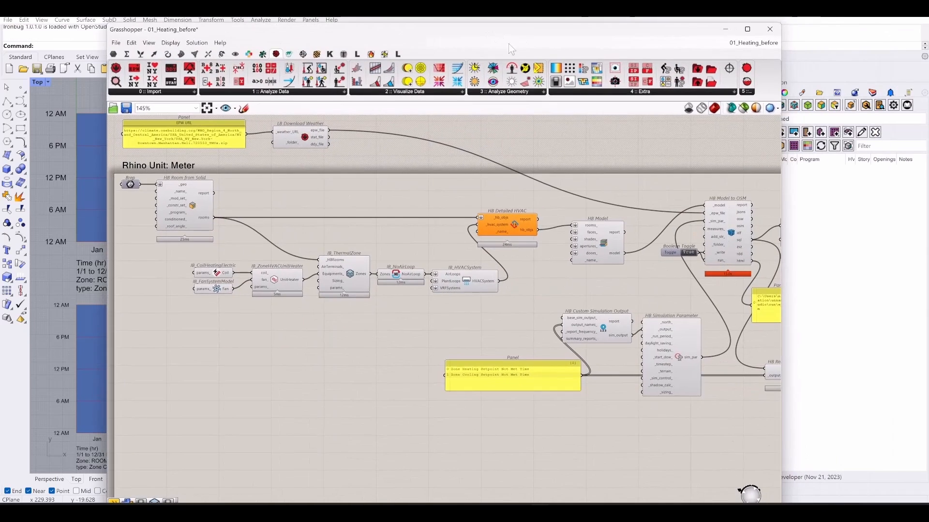
{"action": "right_click_drag", "start_coordinate": [394, 180], "coordinate": [498, 187]}
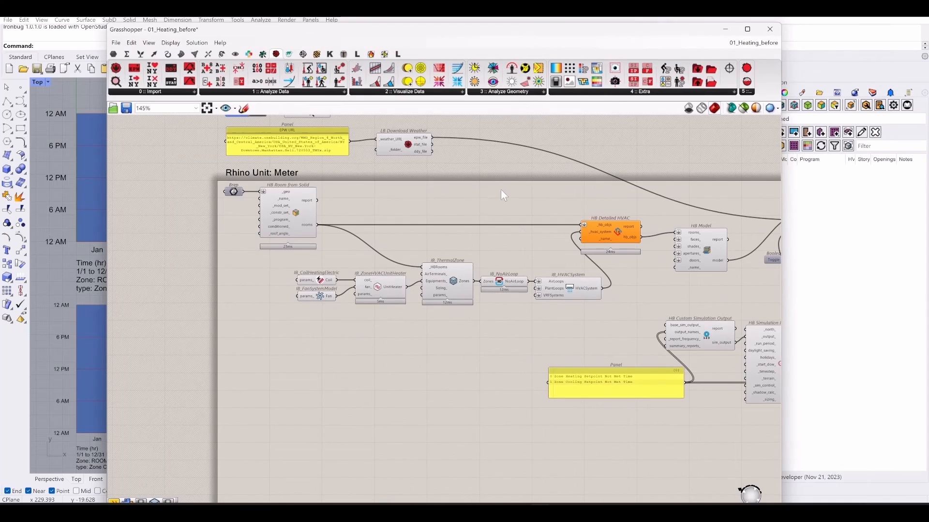
{"action": "right_click_drag", "start_coordinate": [658, 308], "coordinate": [412, 350]}
{"action": "scroll", "coordinate": [572, 309], "scroll_direction": "up", "scroll_amount": 3}
{"action": "double_click", "coordinate": [528, 299]}
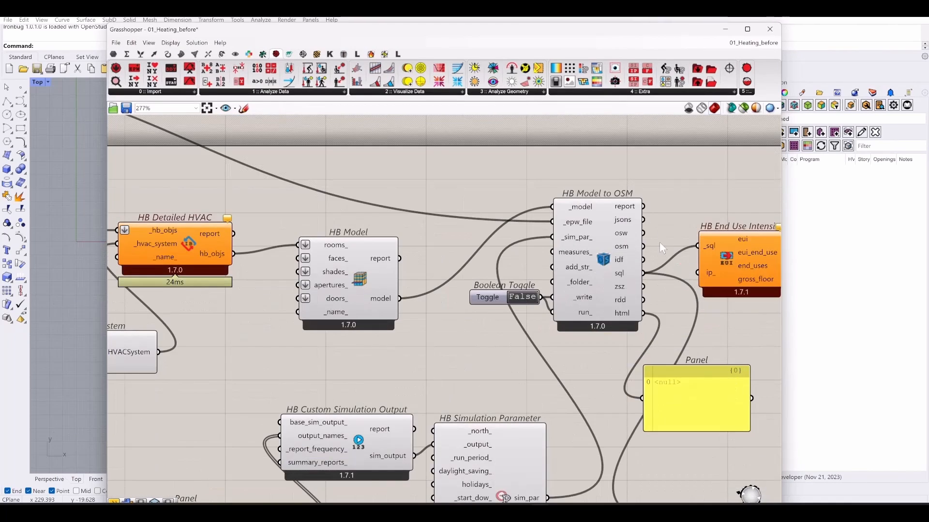
- Zoom in to about 200% on the Rhino Unit: Meter component group
{"action": "scroll", "coordinate": [701, 203], "scroll_direction": "down", "scroll_amount": 5}
{"action": "right_click_drag", "start_coordinate": [338, 322], "coordinate": [453, 372]}
{"action": "scroll", "coordinate": [460, 358], "scroll_direction": "up", "scroll_amount": 4}
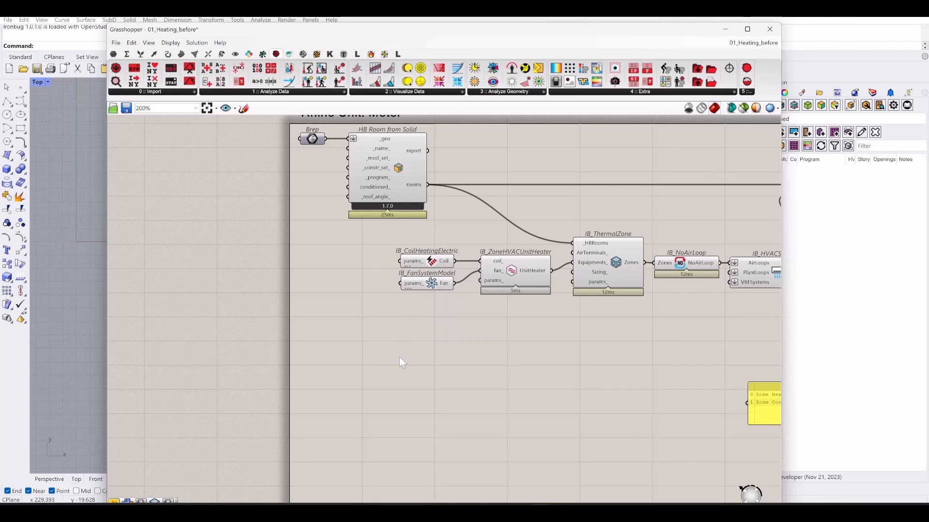
{"action": "right_click_drag", "start_coordinate": [385, 352], "coordinate": [395, 380]}
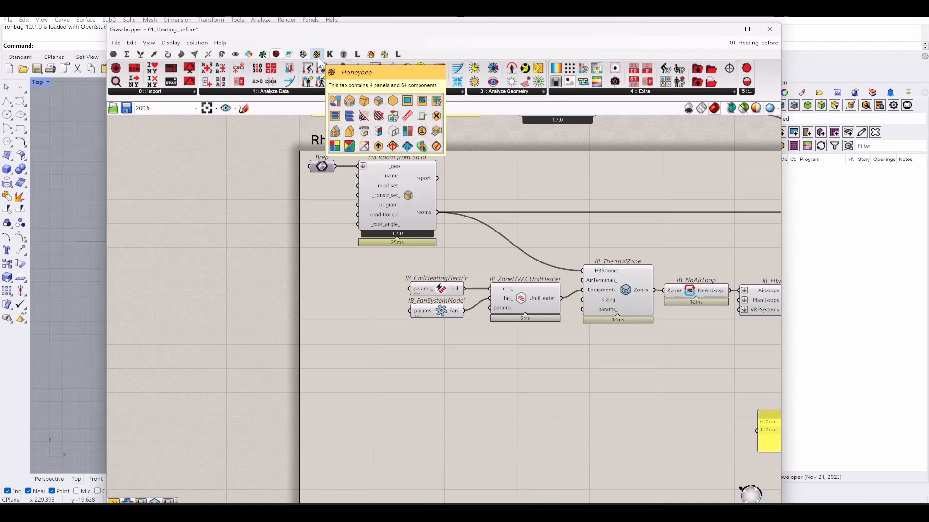
- Switch to the Ironbug tab and maximize the Grasshopper window, centering the unit heater components
{"action": "left_click", "coordinate": [303, 54]}
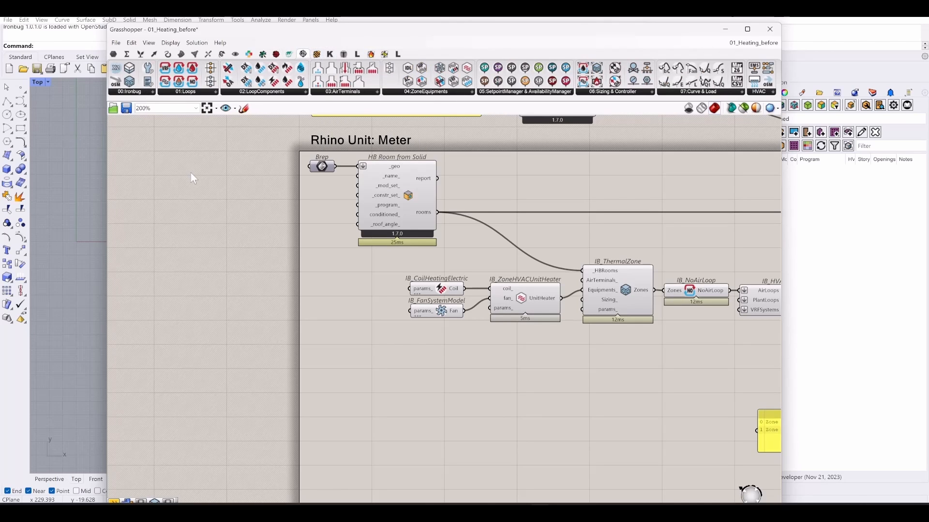
{"action": "left_click", "coordinate": [747, 29]}
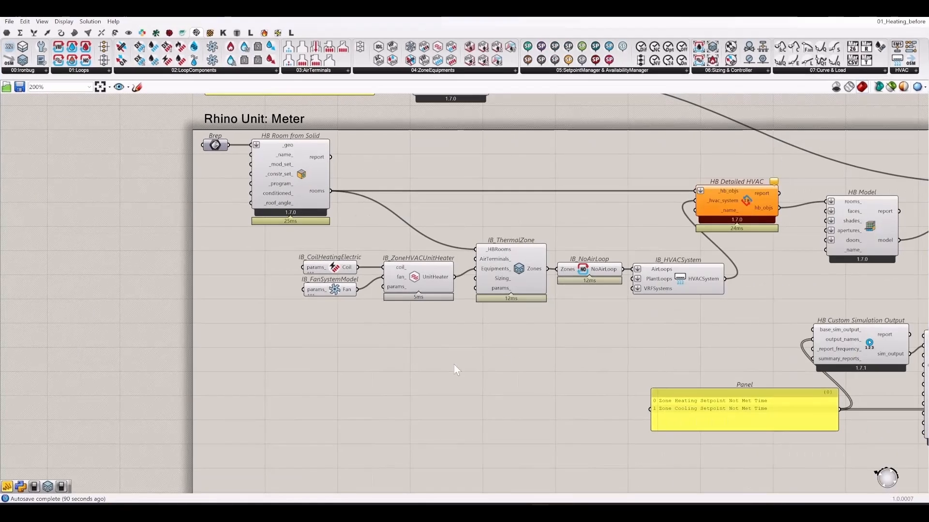
{"action": "scroll", "coordinate": [435, 358], "scroll_direction": "up", "scroll_amount": 5}
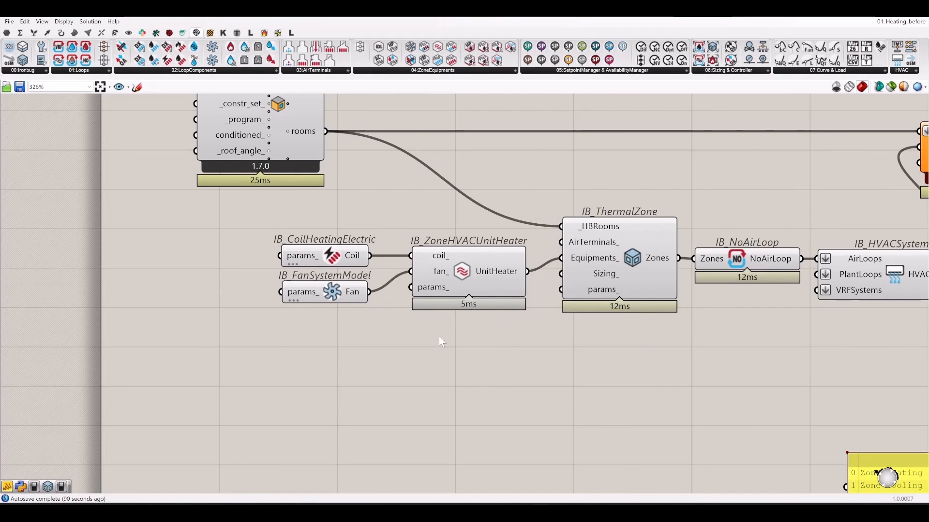
{"action": "right_click_drag", "start_coordinate": [406, 361], "coordinate": [448, 312]}
- Place IB_ObjParams below IB_FanSystemModel and wire its P output to UnitHeater params_
{"action": "left_click", "coordinate": [41, 47]}
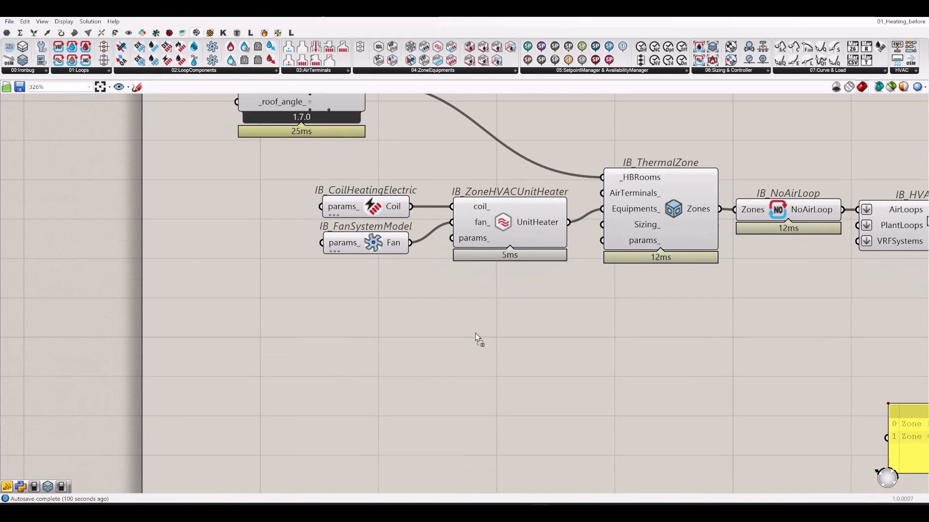
{"action": "left_click", "coordinate": [357, 347]}
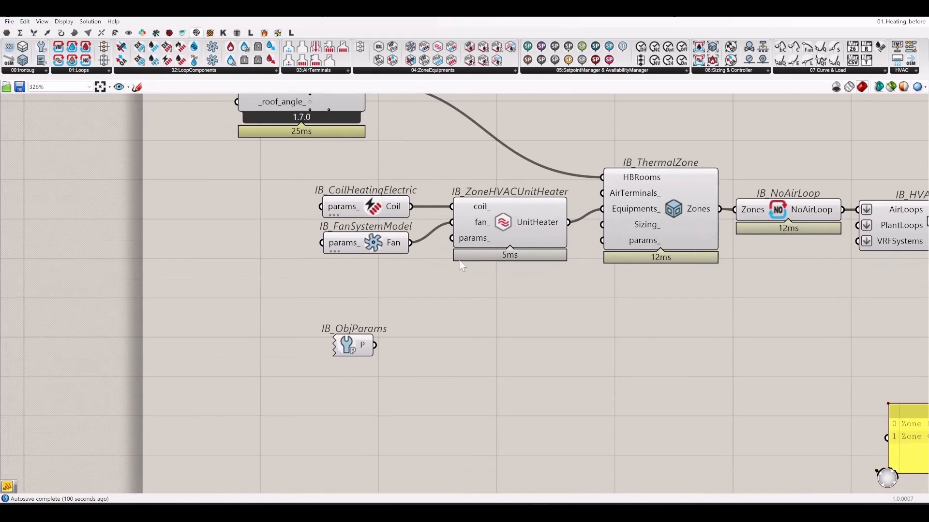
{"action": "left_click", "coordinate": [46, 71]}
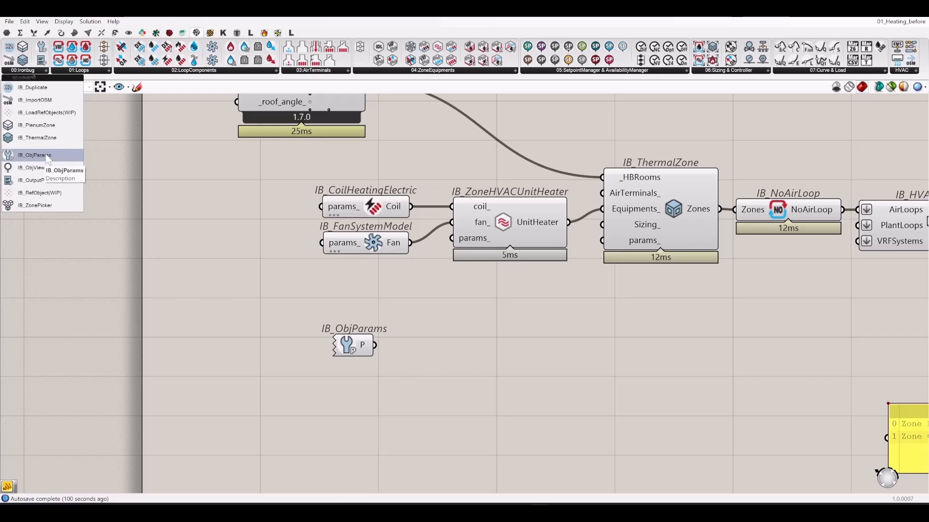
{"action": "left_click_drag", "start_coordinate": [366, 358], "coordinate": [379, 357]}
{"action": "left_click_drag", "start_coordinate": [452, 238], "coordinate": [388, 343]}
{"action": "right_click_drag", "start_coordinate": [526, 315], "coordinate": [463, 332]}
{"action": "left_click", "coordinate": [463, 332]}
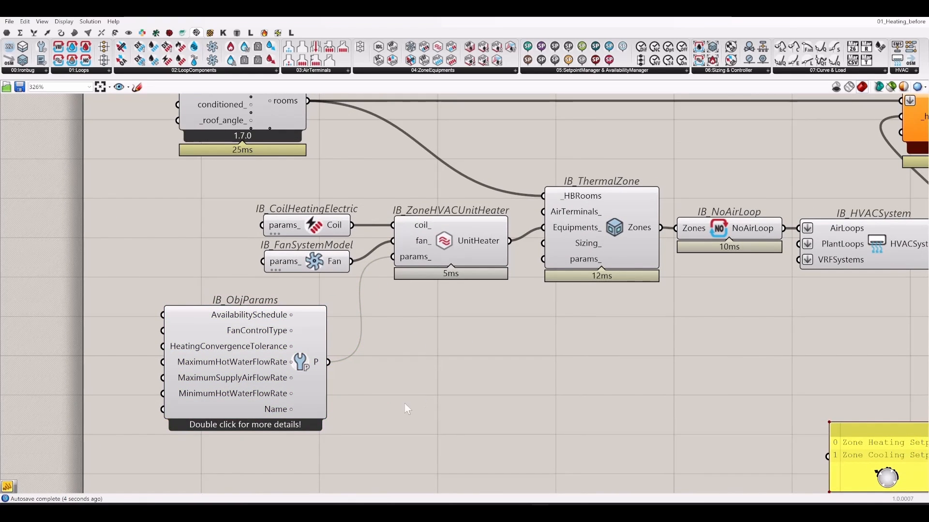
- Check the EnergyPlus Input Output Reference page in Edge, then return to Grasshopper
{"action": "scroll", "coordinate": [481, 354], "scroll_direction": "down", "scroll_amount": 3}
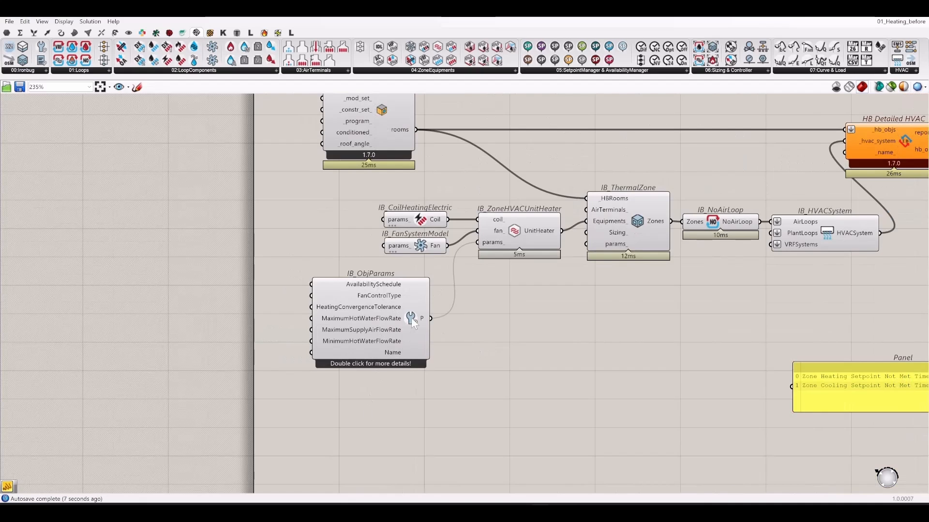
{"action": "scroll", "coordinate": [411, 318], "scroll_direction": "up", "scroll_amount": 1}
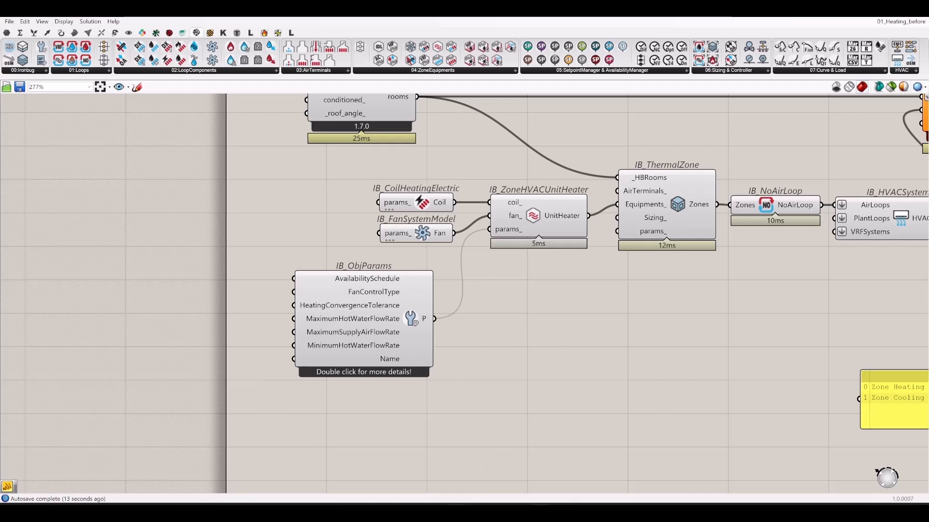
{"action": "left_click", "coordinate": [432, 513]}
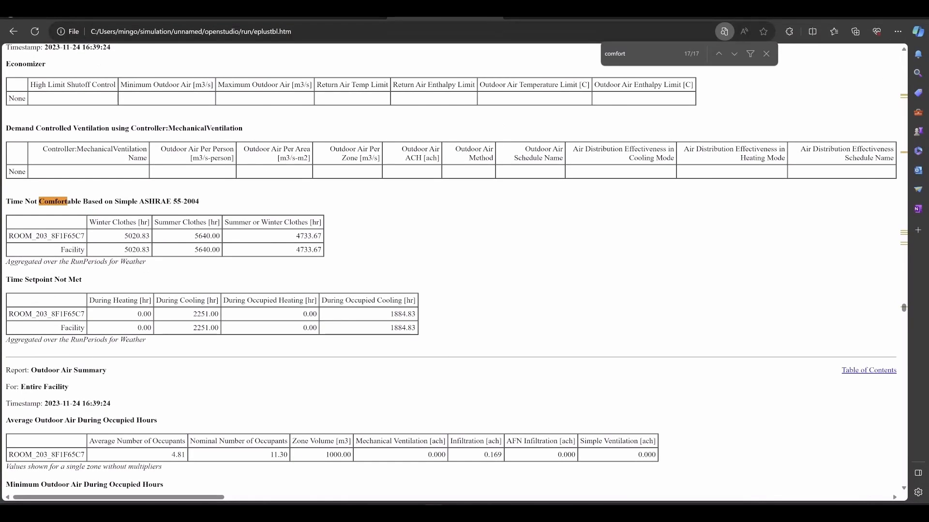
{"action": "left_click", "coordinate": [337, 18]}
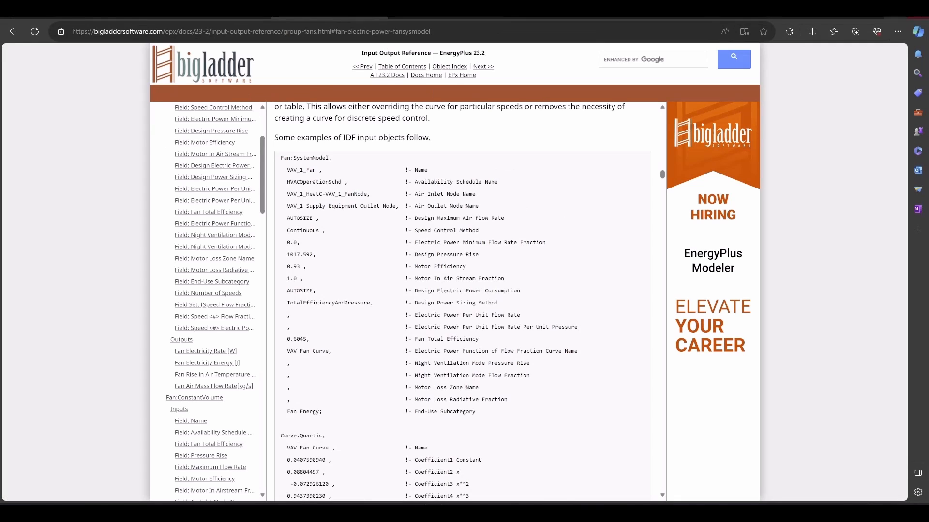
{"action": "key", "text": "alt+Tab"}
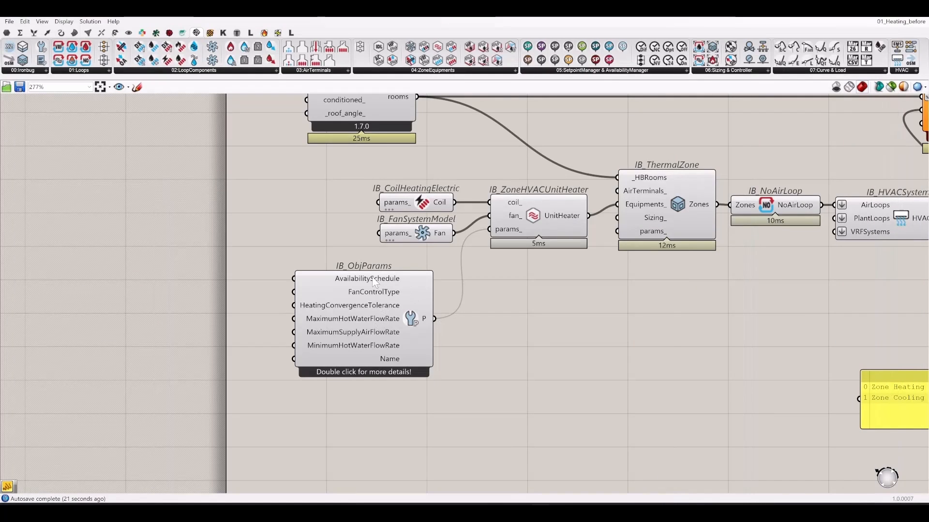
- Read the AvailabilitySchedule tooltip, then place IB_Schedule from 07:Curve & Load left of IB_ObjParams
{"action": "mouse_move", "coordinate": [374, 283]}
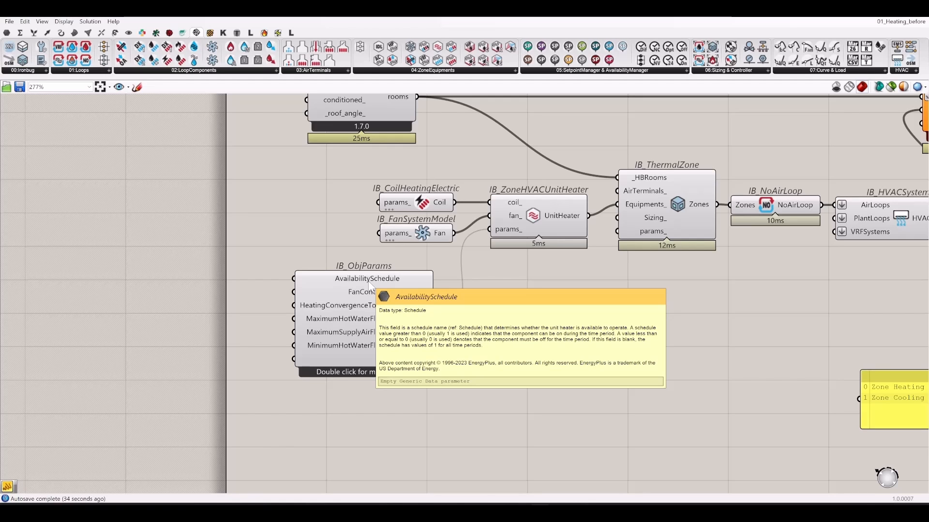
{"action": "right_click_drag", "start_coordinate": [527, 315], "coordinate": [525, 353]}
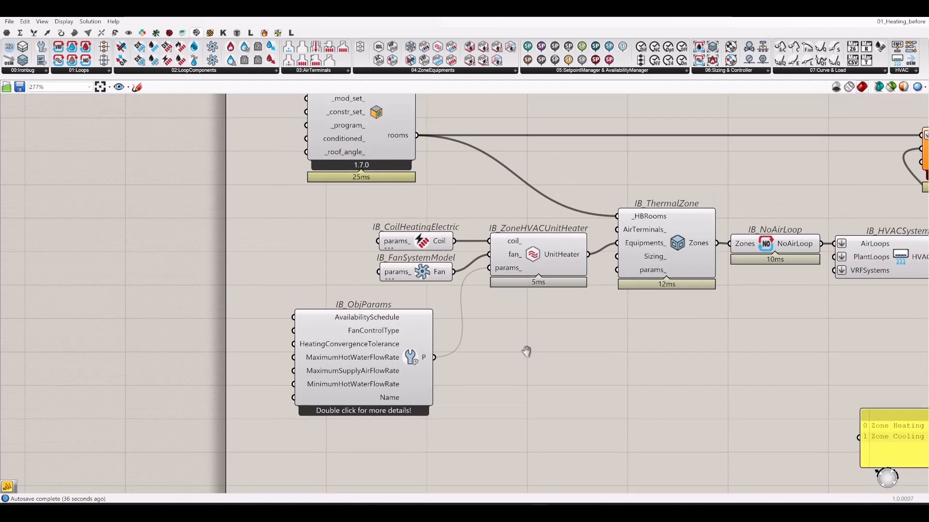
{"action": "left_click", "coordinate": [845, 71]}
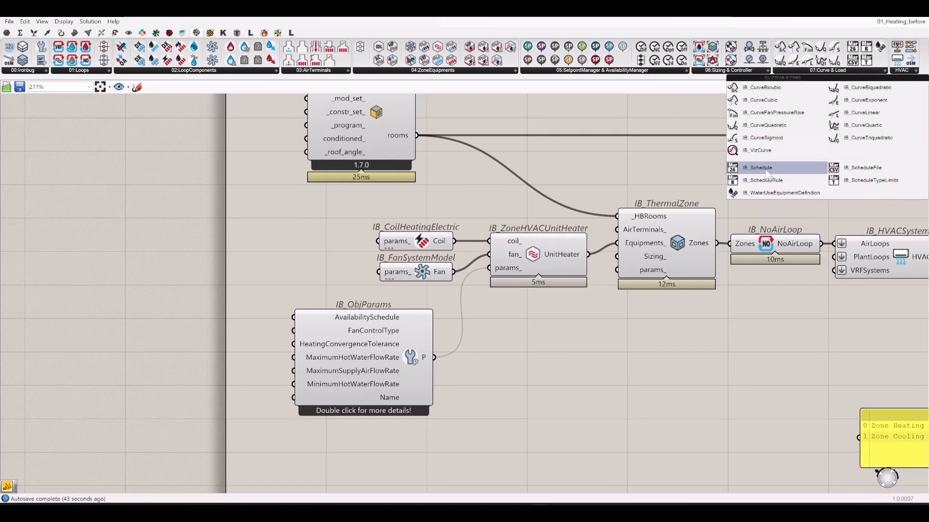
{"action": "left_click_drag", "start_coordinate": [764, 172], "coordinate": [189, 326]}
{"action": "left_click", "coordinate": [190, 327]}
{"action": "right_click_drag", "start_coordinate": [263, 370], "coordinate": [418, 340]}
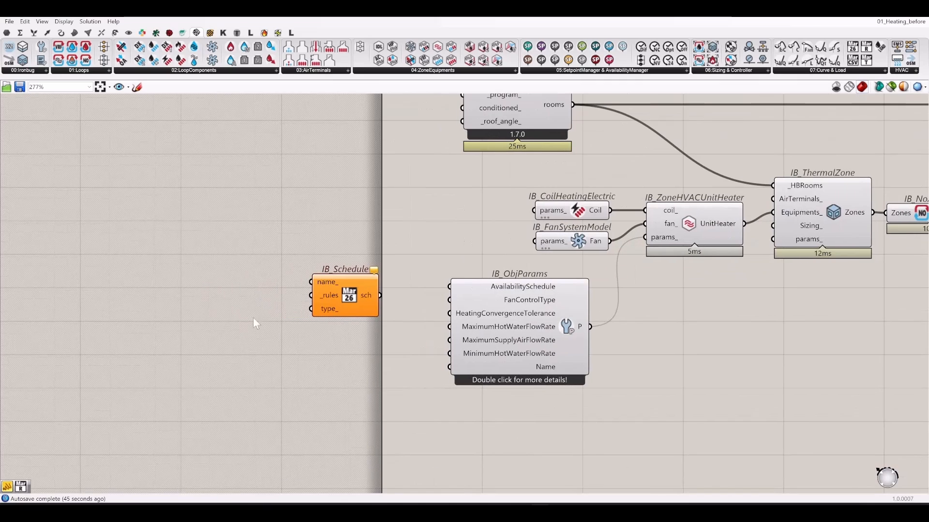
{"action": "mouse_move", "coordinate": [329, 300]}
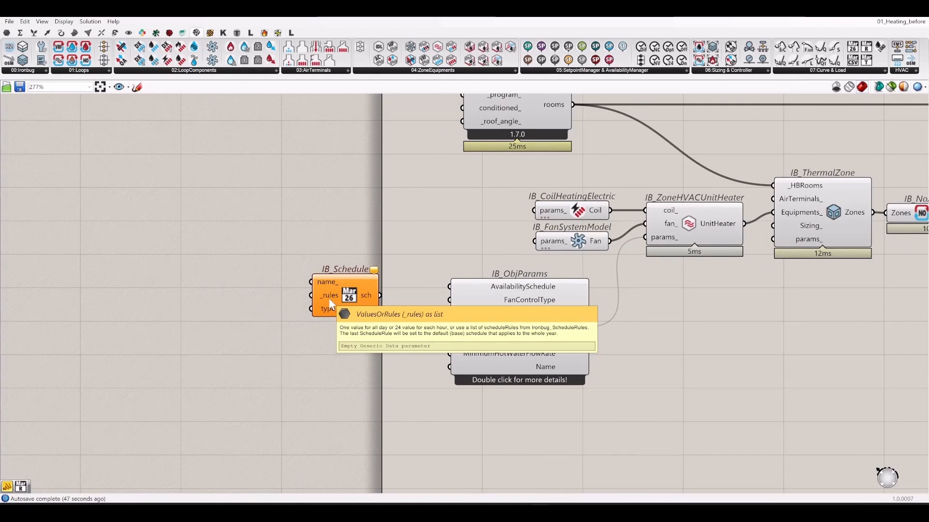
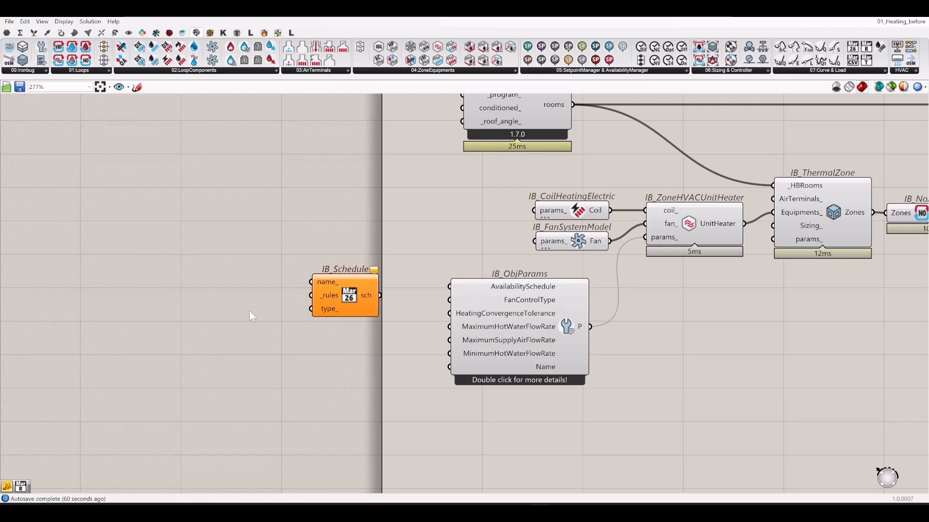
- Place a new Panel on empty canvas beside IB_Schedule and type a first 0
{"action": "right_click_drag", "start_coordinate": [207, 320], "coordinate": [333, 304]}
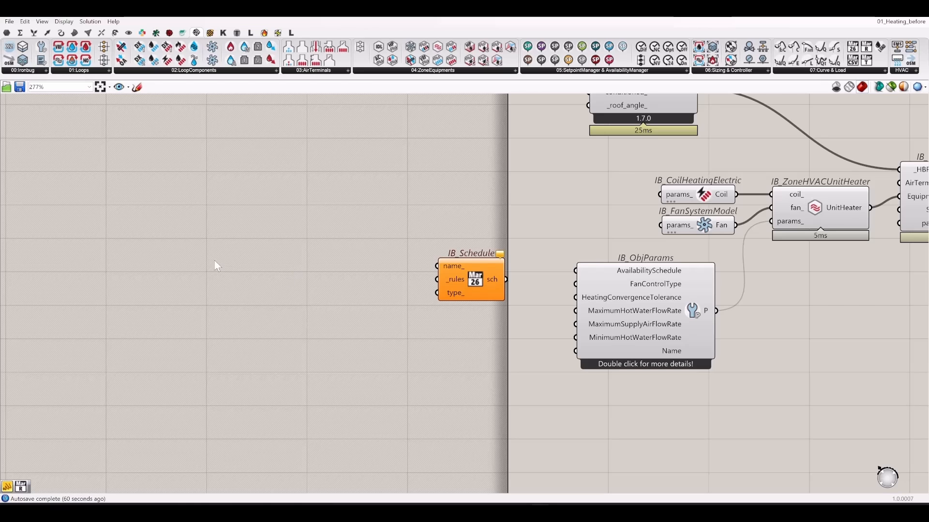
{"action": "double_click", "coordinate": [210, 292]}
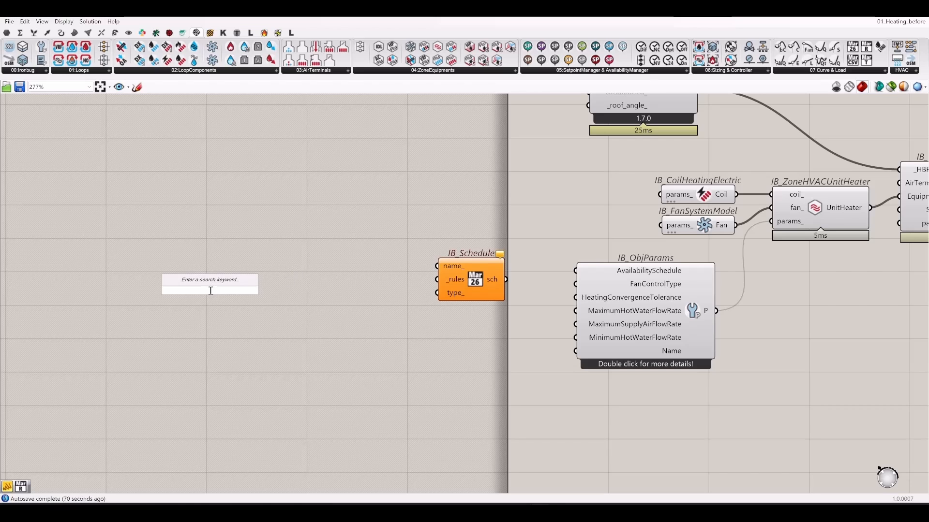
{"action": "left_click_drag", "start_coordinate": [8, 488], "coordinate": [265, 272]}
{"action": "double_click", "coordinate": [263, 247]}
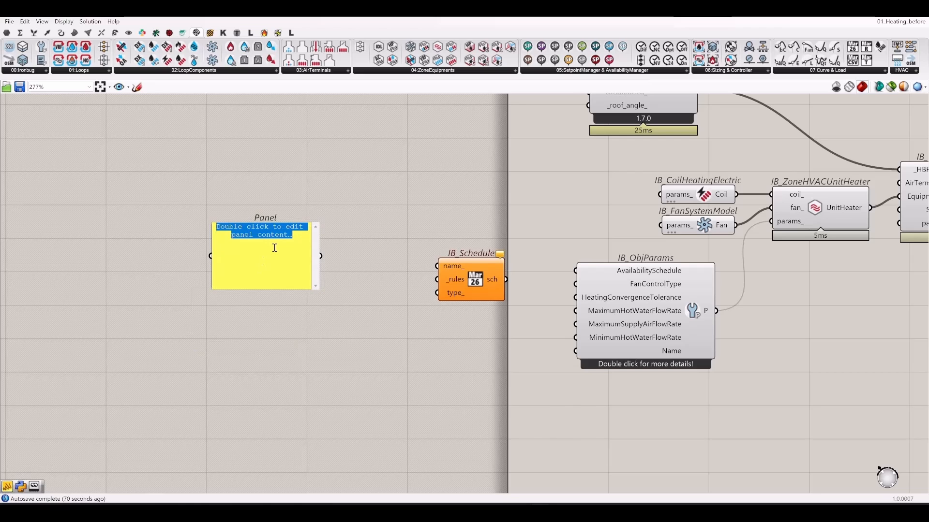
{"action": "type", "text": "0"}
- Enter more zeros, one per line, splitting the doubled zero onto separate lines
{"action": "key", "text": "Return"}
{"action": "type", "text": "0 0 0 0"}
{"action": "key", "text": "Return"}
{"action": "type", "text": "0"}
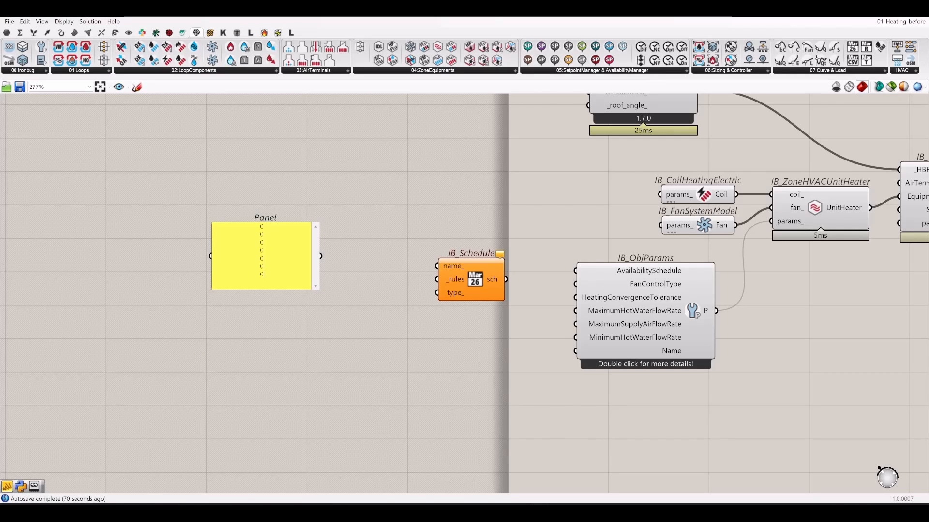
{"action": "key", "text": "Return"}
{"action": "type", "text": "00"}
{"action": "key", "text": "Return"}
{"action": "type", "text": "0"}
{"action": "left_click", "coordinate": [262, 274]}
{"action": "key", "text": "Return"}
{"action": "scroll", "coordinate": [280, 281], "scroll_direction": "down", "scroll_amount": 1}
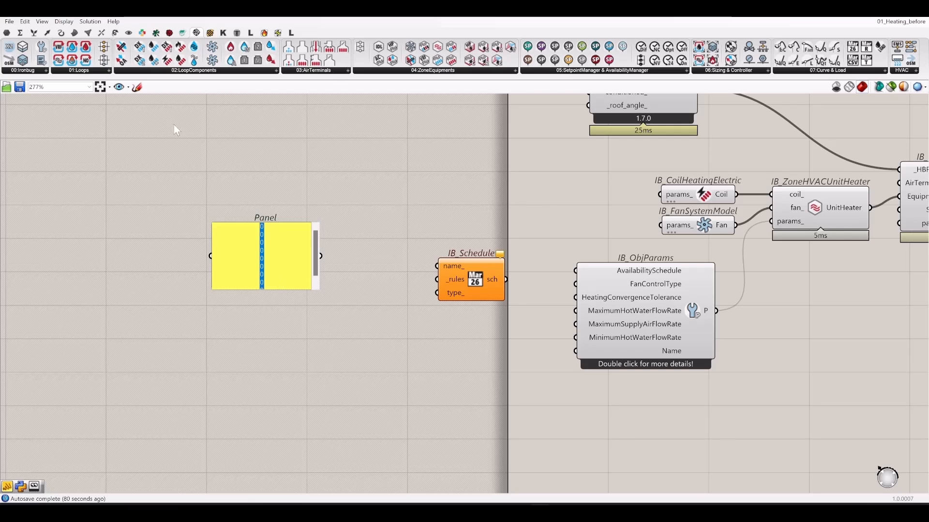
{"action": "left_click", "coordinate": [280, 296]}
- Make the panel taller and enable Multiline Data so zeros list as items 0–17
{"action": "left_click_drag", "start_coordinate": [276, 290], "coordinate": [265, 467]}
{"action": "right_click", "coordinate": [245, 292]}
{"action": "left_click", "coordinate": [277, 318]}
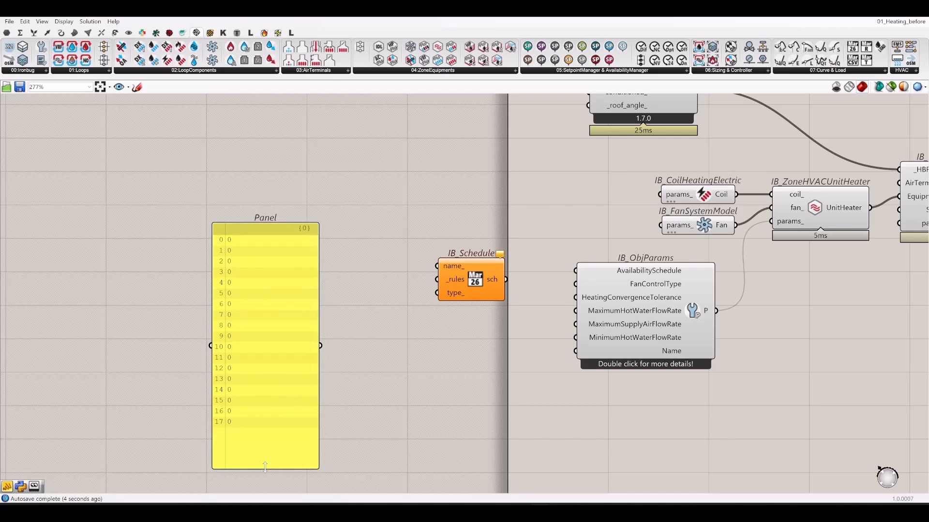
- Delete the extra trailing zeros so the panel holds 24 values
{"action": "double_click", "coordinate": [251, 415]}
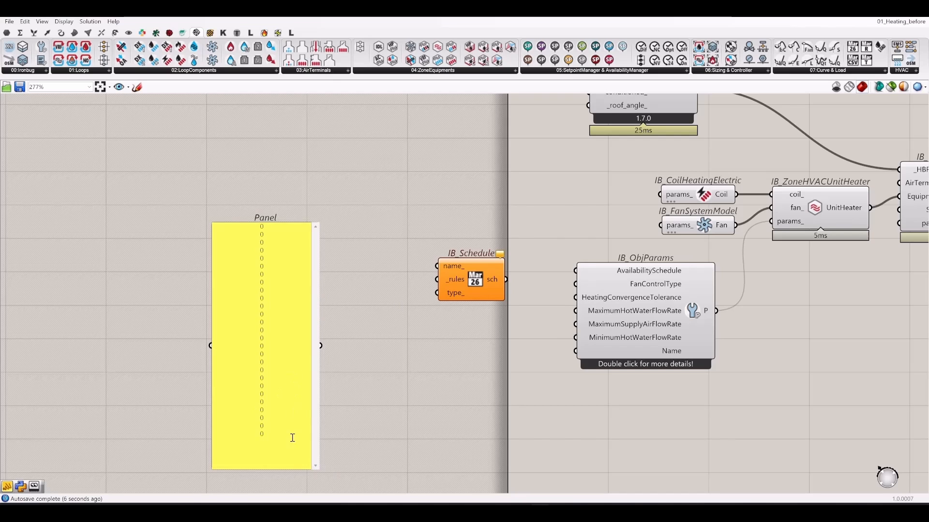
{"action": "left_click", "coordinate": [411, 409]}
{"action": "right_click_drag", "start_coordinate": [308, 412], "coordinate": [314, 351]}
{"action": "left_click_drag", "start_coordinate": [323, 339], "coordinate": [278, 438]}
{"action": "double_click", "coordinate": [271, 416]}
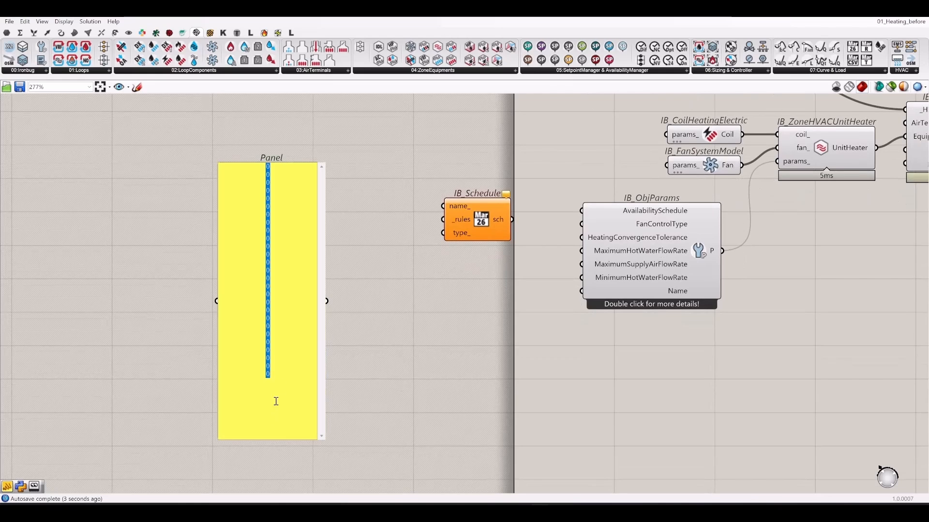
{"action": "left_click_drag", "start_coordinate": [283, 381], "coordinate": [297, 349]}
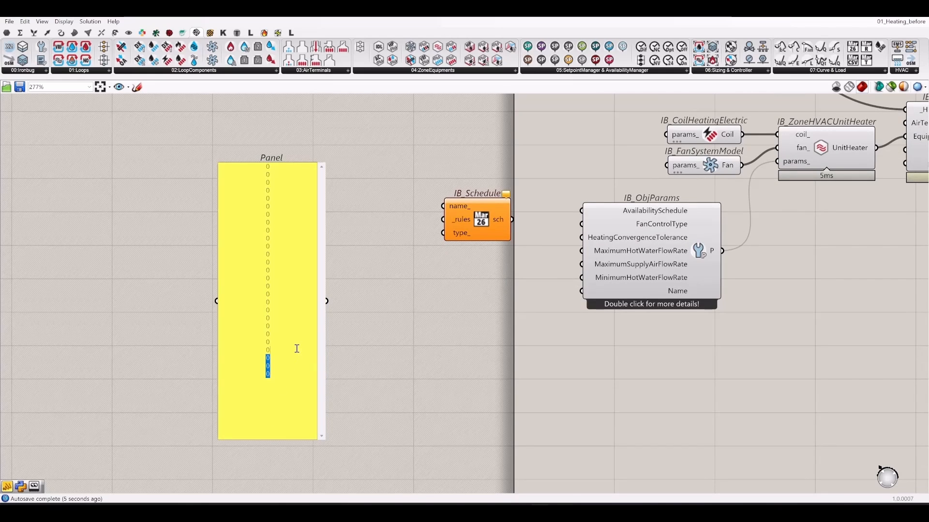
{"action": "key", "text": "Delete"}
{"action": "left_click", "coordinate": [425, 403]}
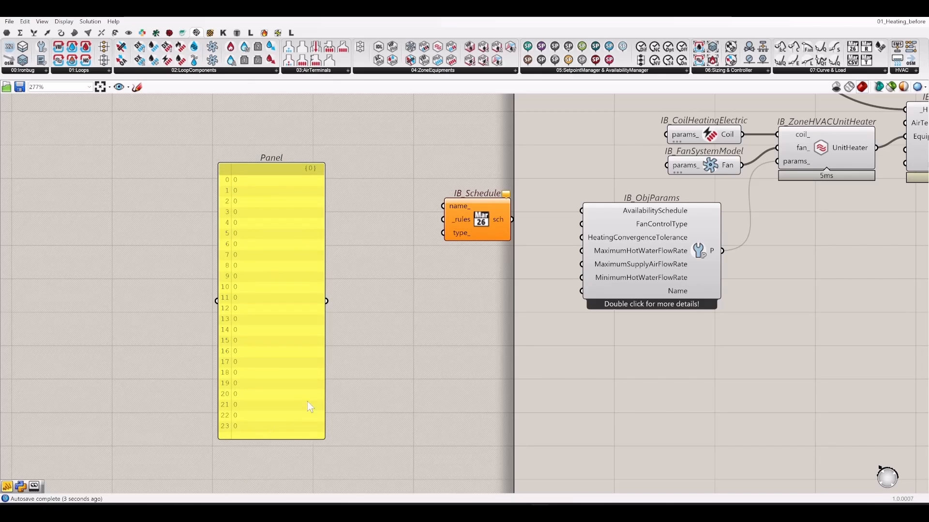
- Change the zeros at hours 1–3 to 1 in the panel
{"action": "right_click_drag", "start_coordinate": [388, 319], "coordinate": [393, 345]}
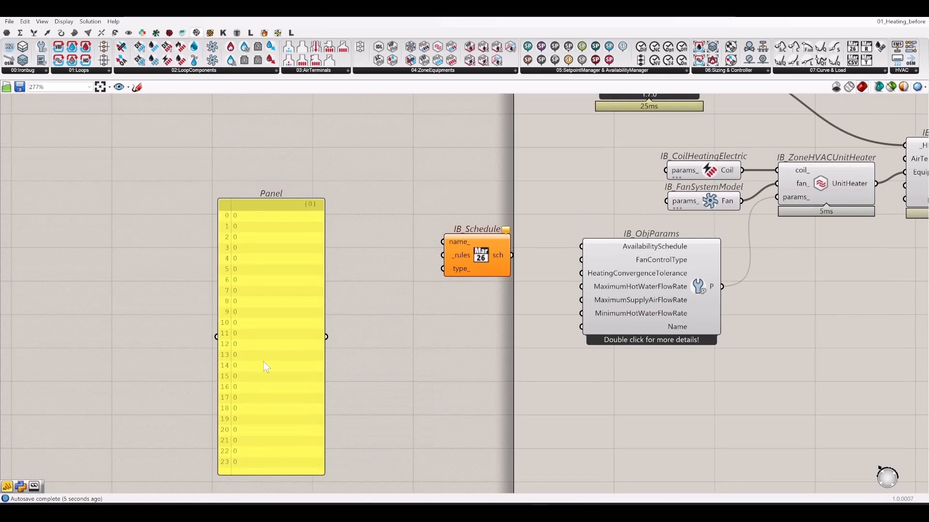
{"action": "left_click_drag", "start_coordinate": [263, 324], "coordinate": [274, 291]}
{"action": "double_click", "coordinate": [275, 292]}
{"action": "left_click", "coordinate": [301, 160]}
{"action": "left_click", "coordinate": [277, 206]}
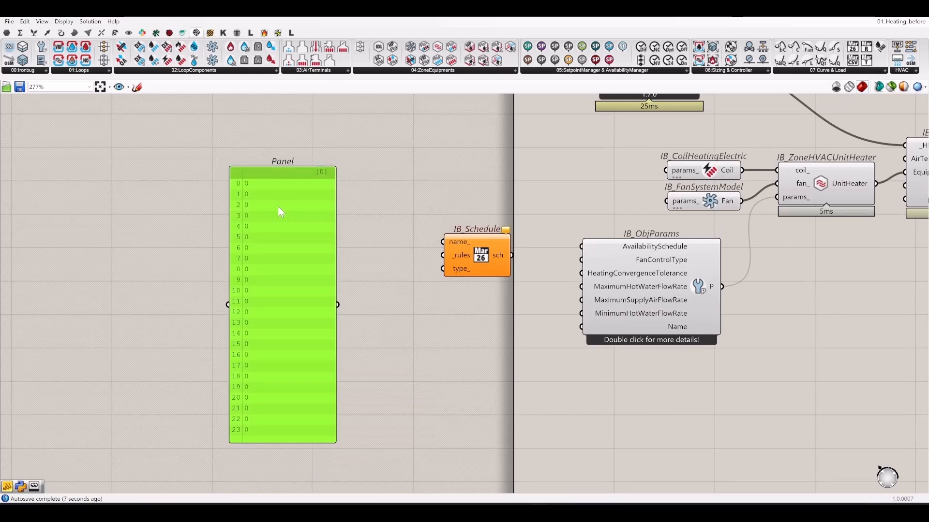
{"action": "double_click", "coordinate": [280, 212]}
{"action": "left_click_drag", "start_coordinate": [294, 182], "coordinate": [257, 181]}
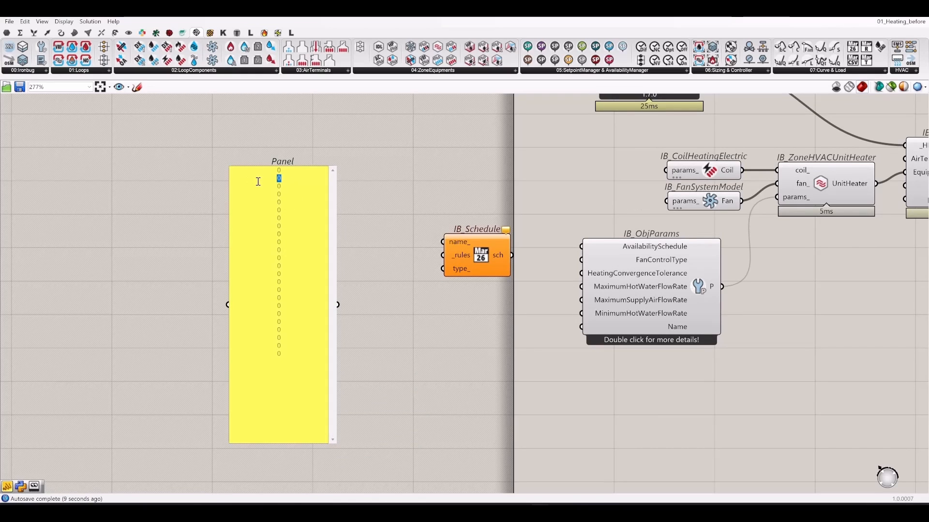
{"action": "type", "text": "1"}
{"action": "left_click_drag", "start_coordinate": [286, 188], "coordinate": [261, 187]}
{"action": "type", "text": "1"}
{"action": "left_click", "coordinate": [348, 213]}
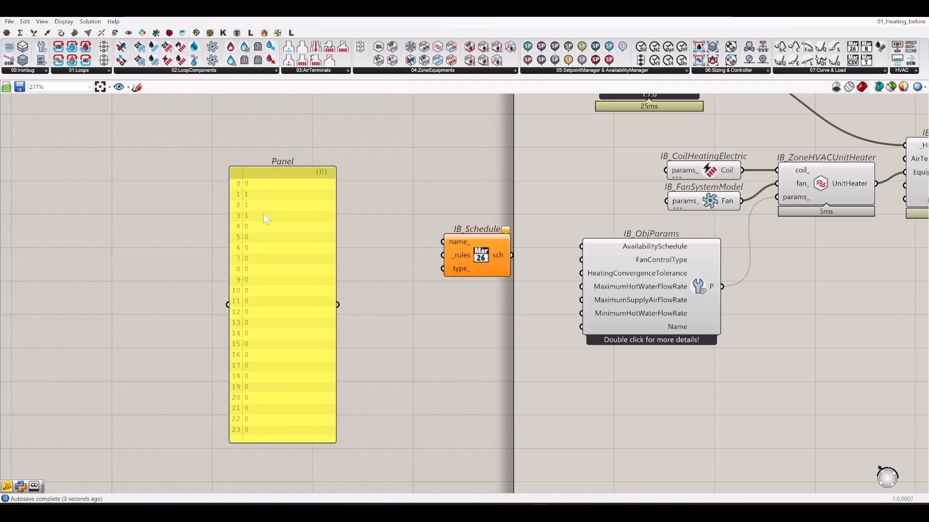
- Narrow the panel and move it next to IB_Schedule
{"action": "right_click_drag", "start_coordinate": [369, 281], "coordinate": [330, 304]}
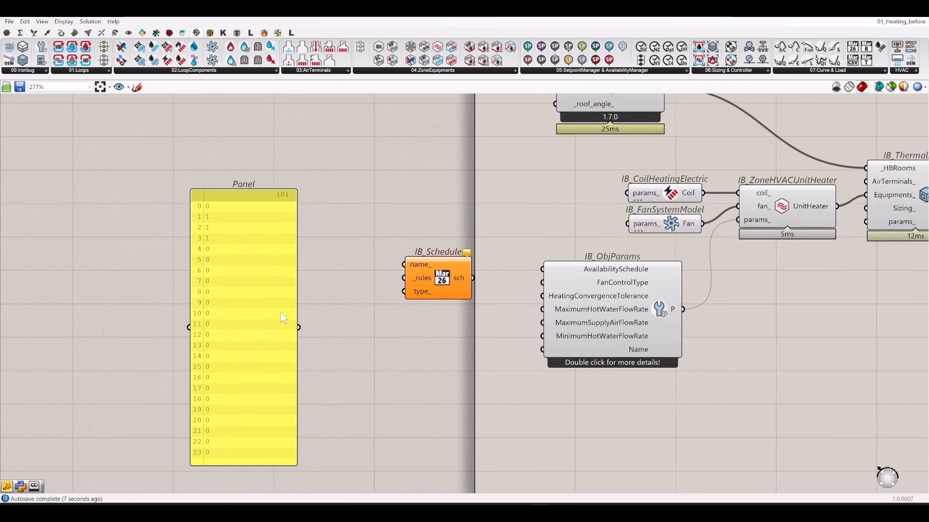
{"action": "left_click_drag", "start_coordinate": [297, 291], "coordinate": [235, 301]}
{"action": "left_click_drag", "start_coordinate": [220, 298], "coordinate": [330, 251]}
{"action": "right_click_drag", "start_coordinate": [429, 340], "coordinate": [314, 354]}
{"action": "left_click", "coordinate": [314, 354]}
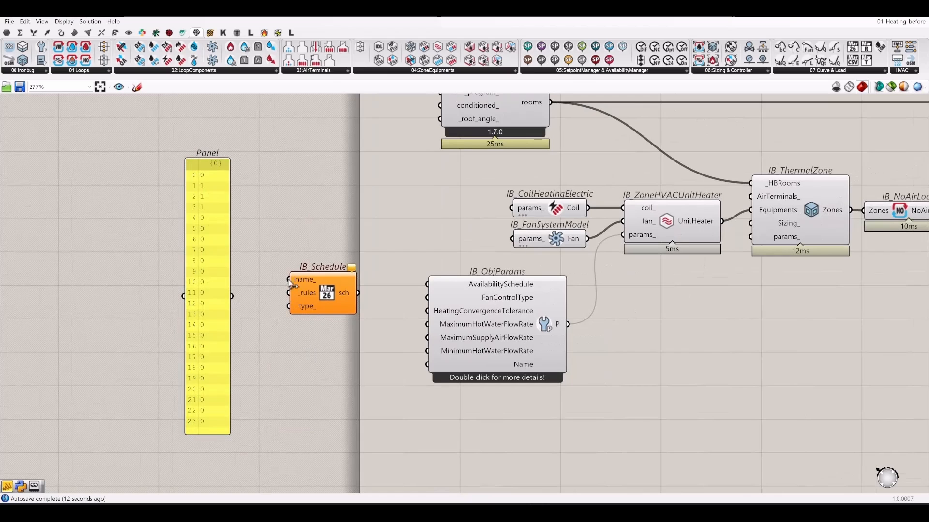
- Wire the panel into IB_Schedule _rules and the schedule into AvailabilitySchedule
{"action": "left_click_drag", "start_coordinate": [289, 292], "coordinate": [255, 309]}
{"action": "left_click_drag", "start_coordinate": [426, 285], "coordinate": [358, 292]}
{"action": "left_click", "coordinate": [344, 347]}
{"action": "left_click_drag", "start_coordinate": [344, 346], "coordinate": [244, 280]}
- Shift the schedule components right, rerun from HB Model to OSM's run_ toggle, and move Grasshopper aside
{"action": "left_click_drag", "start_coordinate": [339, 300], "coordinate": [379, 291]}
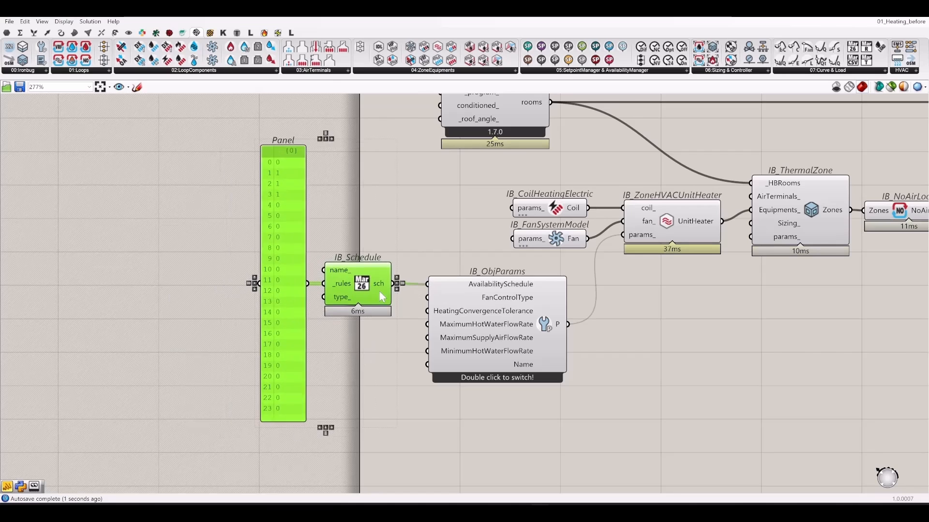
{"action": "scroll", "coordinate": [179, 309], "scroll_direction": "down", "scroll_amount": 3}
{"action": "right_click_drag", "start_coordinate": [616, 355], "coordinate": [307, 360]}
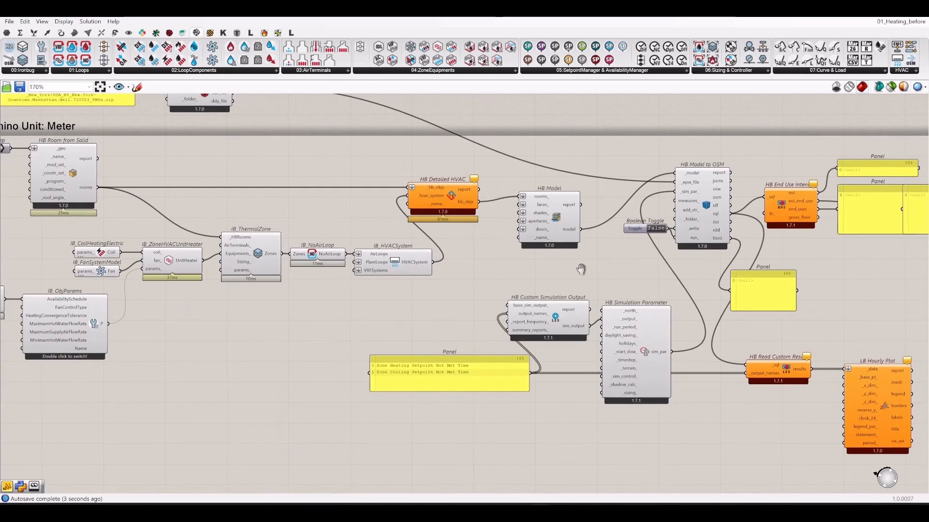
{"action": "right_click_drag", "start_coordinate": [580, 269], "coordinate": [427, 306]}
{"action": "scroll", "coordinate": [534, 257], "scroll_direction": "up", "scroll_amount": 4}
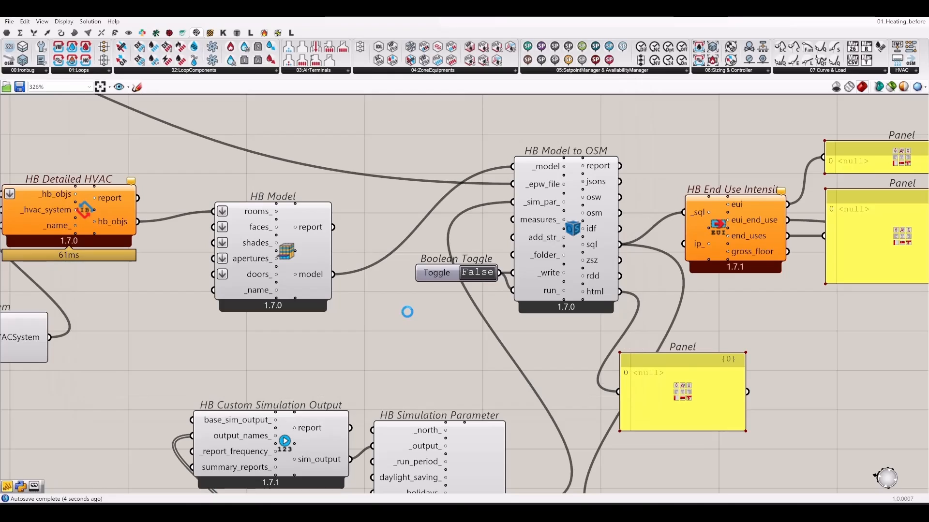
{"action": "scroll", "coordinate": [399, 340], "scroll_direction": "down", "scroll_amount": 4}
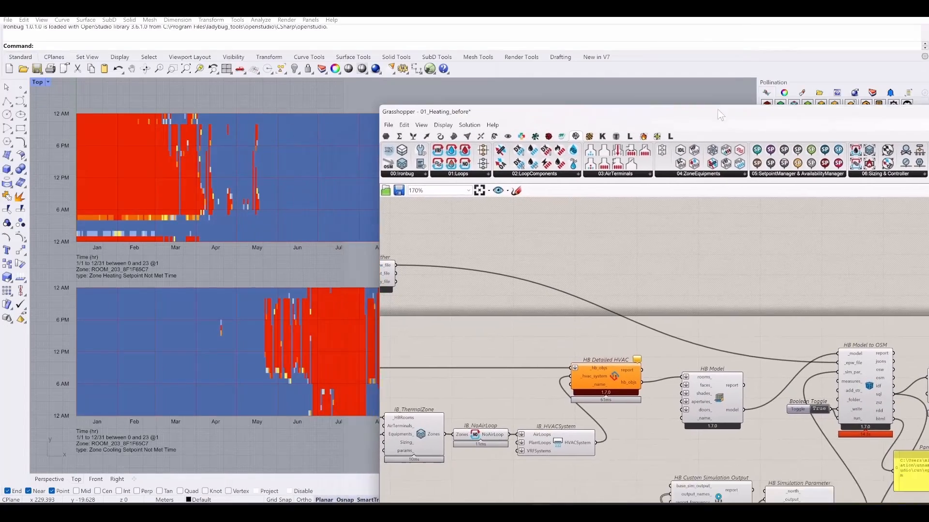
{"action": "left_click_drag", "start_coordinate": [721, 116], "coordinate": [646, 56]}
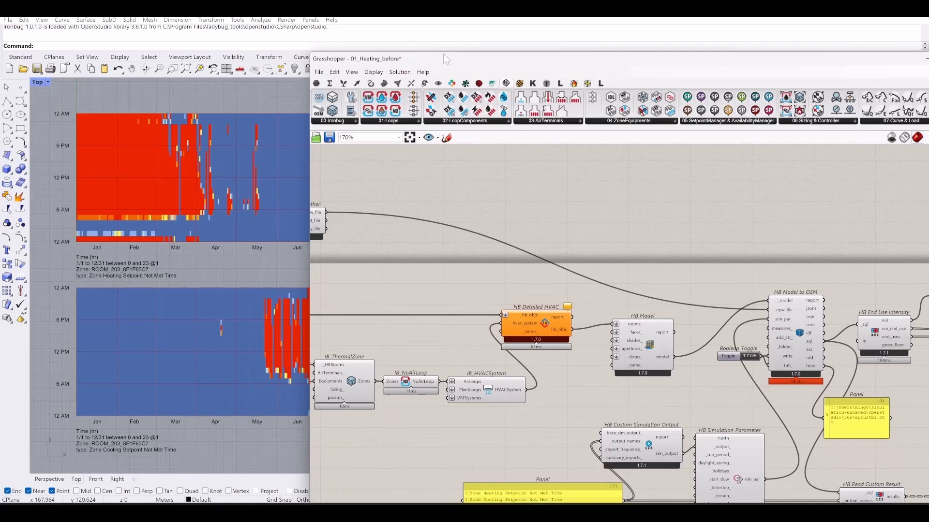
- Move the Grasshopper window and frame the heating setpoint-not-met chart in Rhino
{"action": "left_click_drag", "start_coordinate": [440, 57], "coordinate": [662, 40]}
{"action": "scroll", "coordinate": [140, 239], "scroll_direction": "up", "scroll_amount": 4}
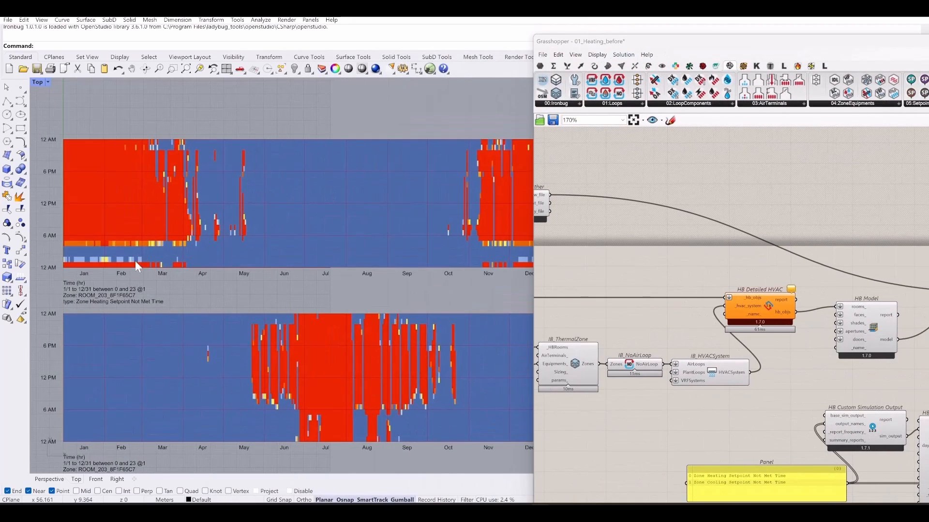
{"action": "right_click_drag", "start_coordinate": [218, 319], "coordinate": [215, 194]}
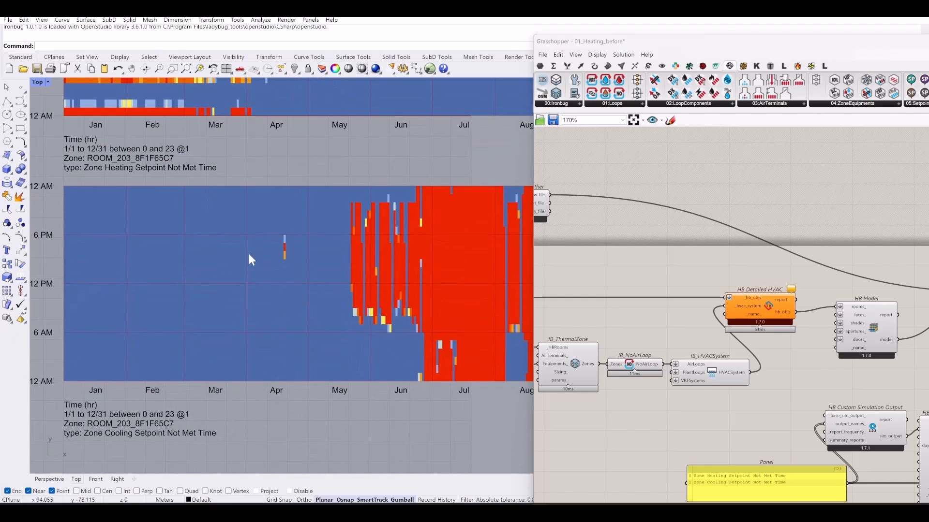
{"action": "right_click_drag", "start_coordinate": [227, 231], "coordinate": [244, 331]}
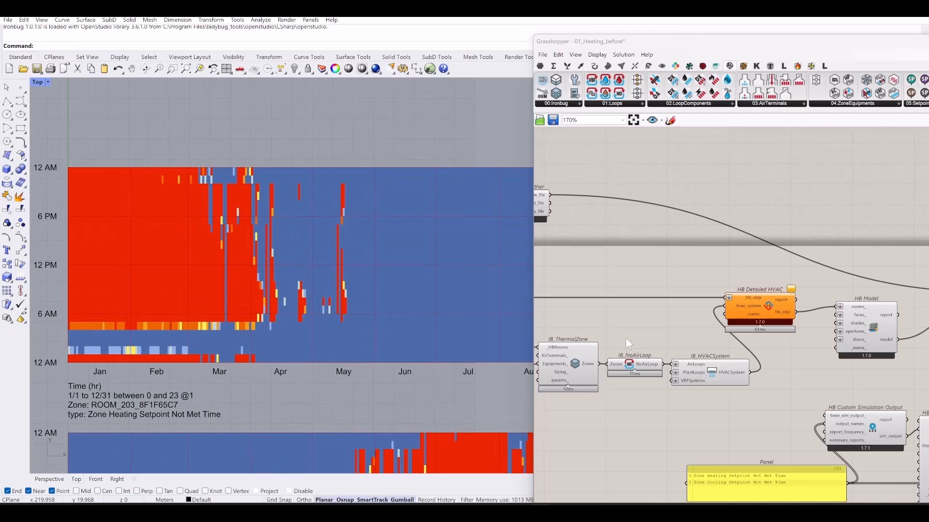
- Center the schedule panel and IB_Schedule on the Grasshopper canvas
{"action": "right_click_drag", "start_coordinate": [636, 302], "coordinate": [809, 191]}
{"action": "scroll", "coordinate": [809, 193], "scroll_direction": "down", "scroll_amount": 6}
{"action": "right_click_drag", "start_coordinate": [688, 334], "coordinate": [682, 397]}
{"action": "scroll", "coordinate": [698, 280], "scroll_direction": "up", "scroll_amount": 7}
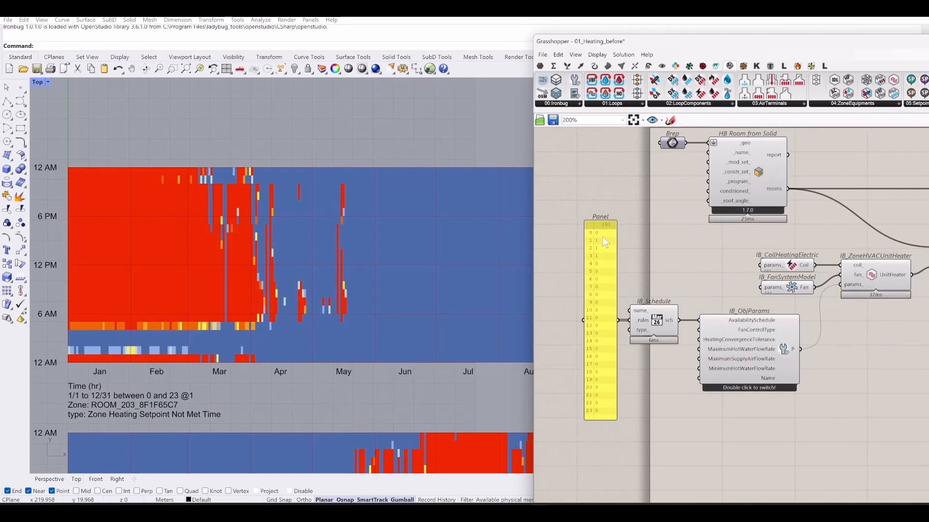
{"action": "scroll", "coordinate": [602, 237], "scroll_direction": "up", "scroll_amount": 3}
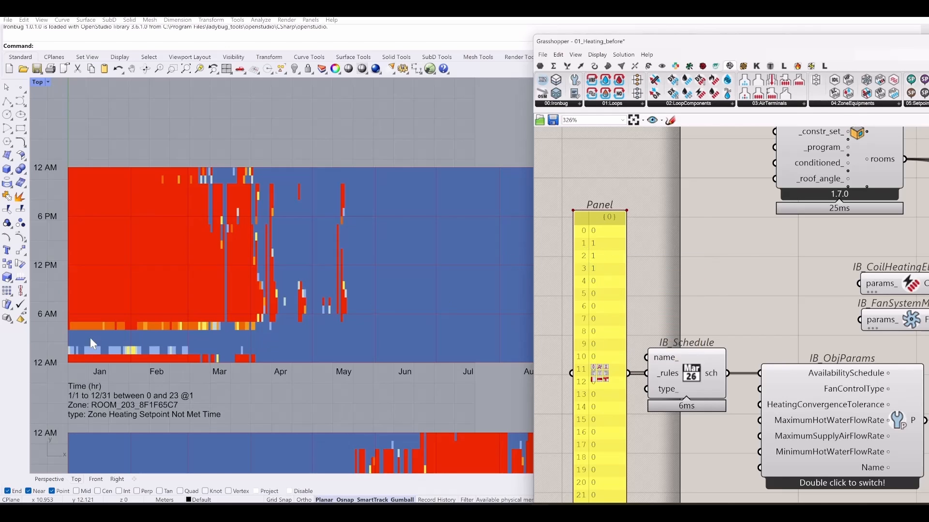
{"action": "scroll", "coordinate": [71, 341], "scroll_direction": "up", "scroll_amount": 2}
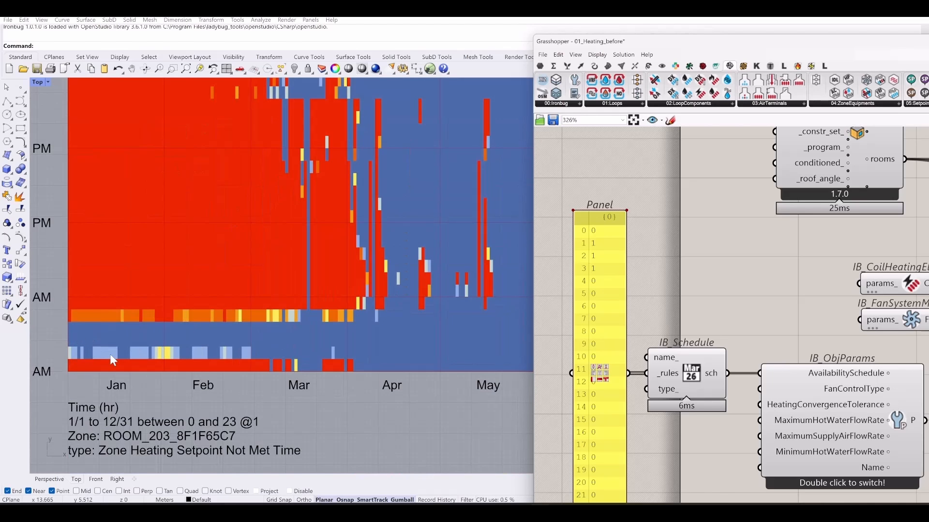
{"action": "scroll", "coordinate": [110, 354], "scroll_direction": "down", "scroll_amount": 1}
- Zoom and pan across the heatmap's early months, then widen the Grasshopper window
{"action": "right_click_drag", "start_coordinate": [220, 350], "coordinate": [320, 281]}
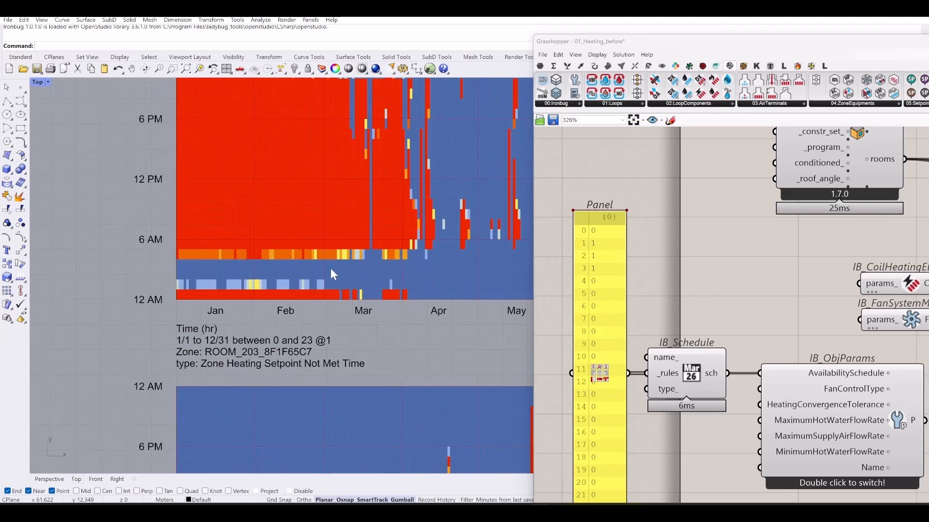
{"action": "scroll", "coordinate": [239, 279], "scroll_direction": "up", "scroll_amount": 8}
{"action": "right_click_drag", "start_coordinate": [202, 295], "coordinate": [182, 300]}
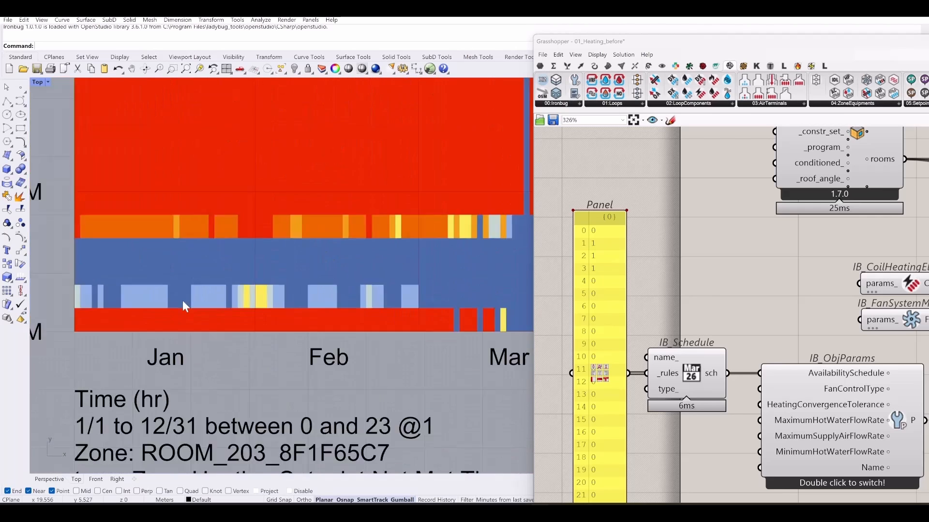
{"action": "scroll", "coordinate": [186, 302], "scroll_direction": "down", "scroll_amount": 18}
{"action": "right_click_drag", "start_coordinate": [354, 309], "coordinate": [245, 300]}
{"action": "scroll", "coordinate": [401, 240], "scroll_direction": "up", "scroll_amount": 10}
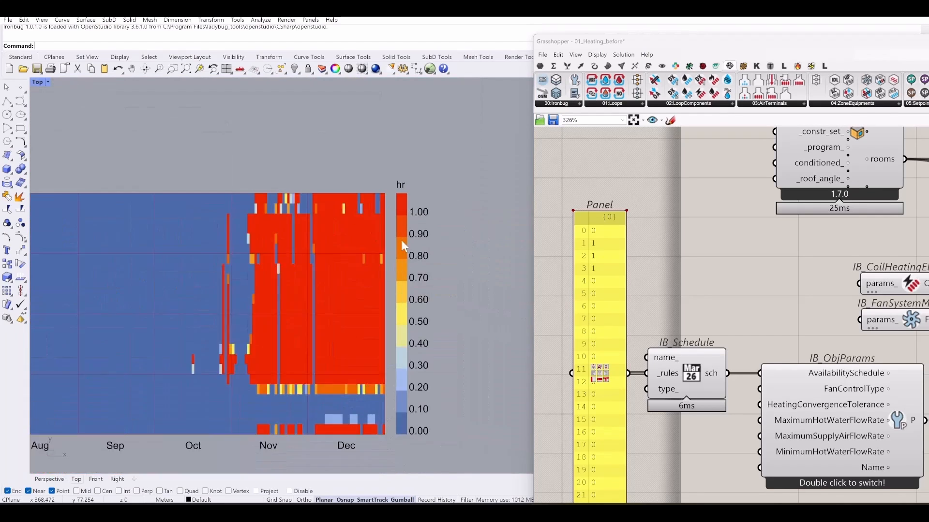
{"action": "scroll", "coordinate": [457, 240], "scroll_direction": "down", "scroll_amount": 4}
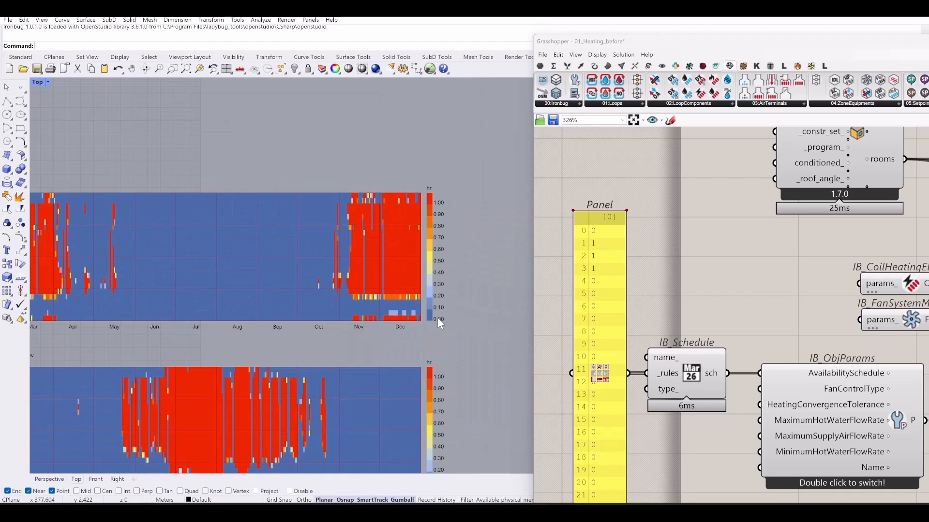
{"action": "right_click_drag", "start_coordinate": [221, 306], "coordinate": [307, 314]}
{"action": "scroll", "coordinate": [113, 342], "scroll_direction": "up", "scroll_amount": 5}
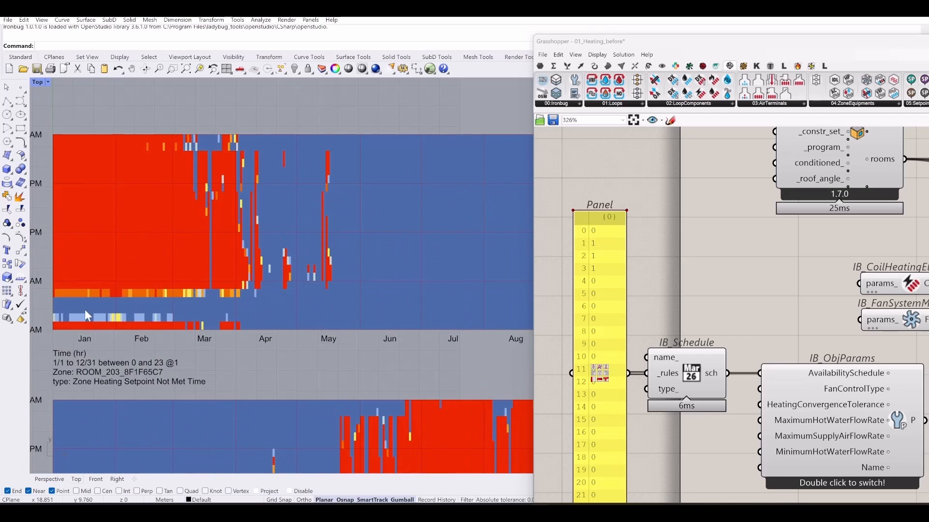
{"action": "right_click_drag", "start_coordinate": [113, 323], "coordinate": [192, 313]}
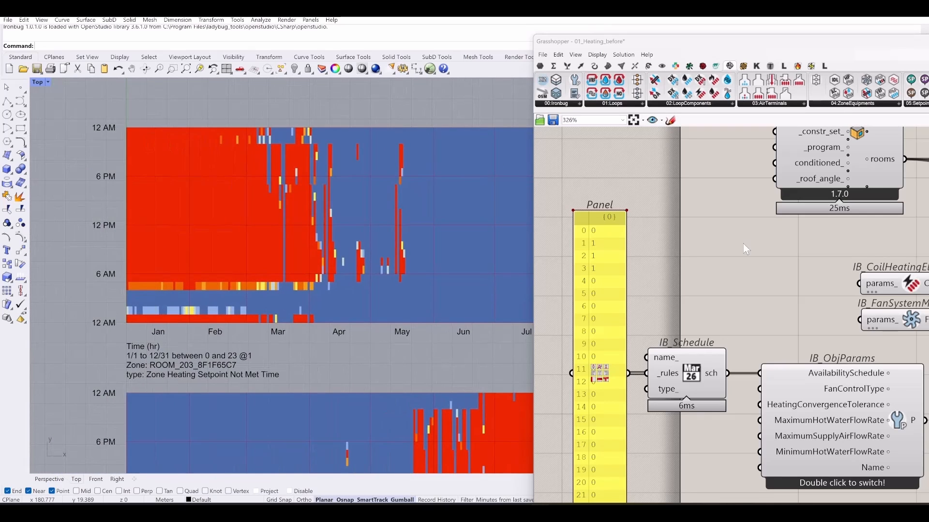
{"action": "scroll", "coordinate": [636, 188], "scroll_direction": "down", "scroll_amount": 3}
{"action": "left_click_drag", "start_coordinate": [721, 42], "coordinate": [570, 36]}
{"action": "right_click_drag", "start_coordinate": [281, 306], "coordinate": [199, 264]}
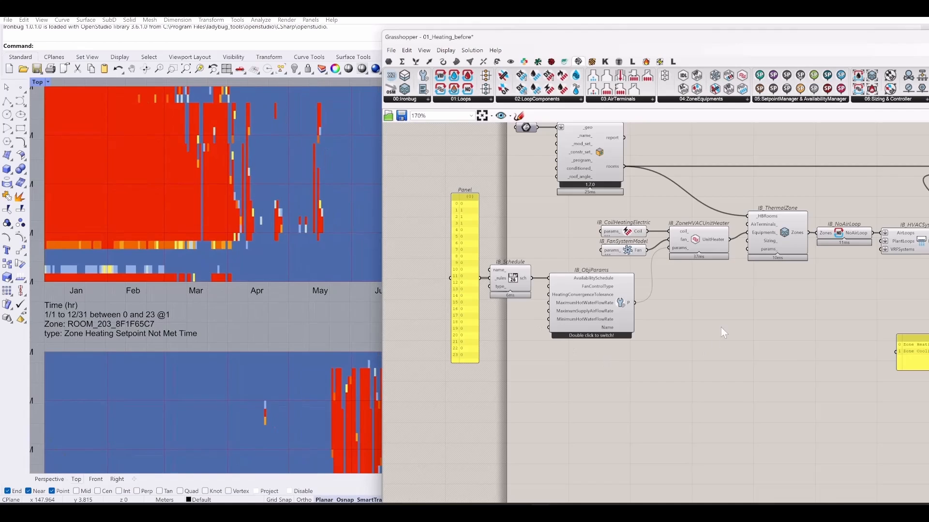
- Navigate to the simulation components and select the output-names panel
{"action": "right_click_drag", "start_coordinate": [720, 329], "coordinate": [419, 246]}
{"action": "scroll", "coordinate": [422, 251], "scroll_direction": "down", "scroll_amount": 5}
{"action": "right_click_drag", "start_coordinate": [769, 364], "coordinate": [683, 442]}
{"action": "scroll", "coordinate": [494, 296], "scroll_direction": "up", "scroll_amount": 7}
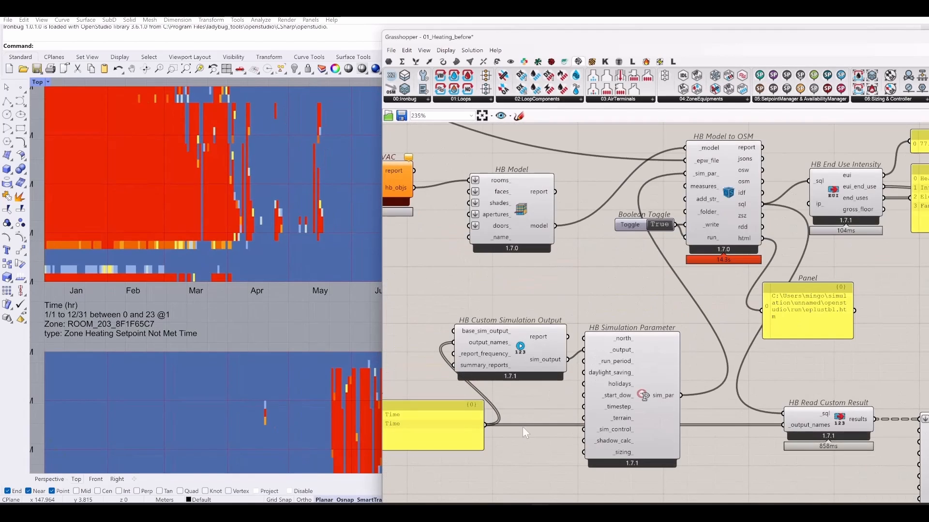
{"action": "right_click_drag", "start_coordinate": [583, 406], "coordinate": [761, 303]}
{"action": "right_click_drag", "start_coordinate": [60, 271], "coordinate": [126, 273]}
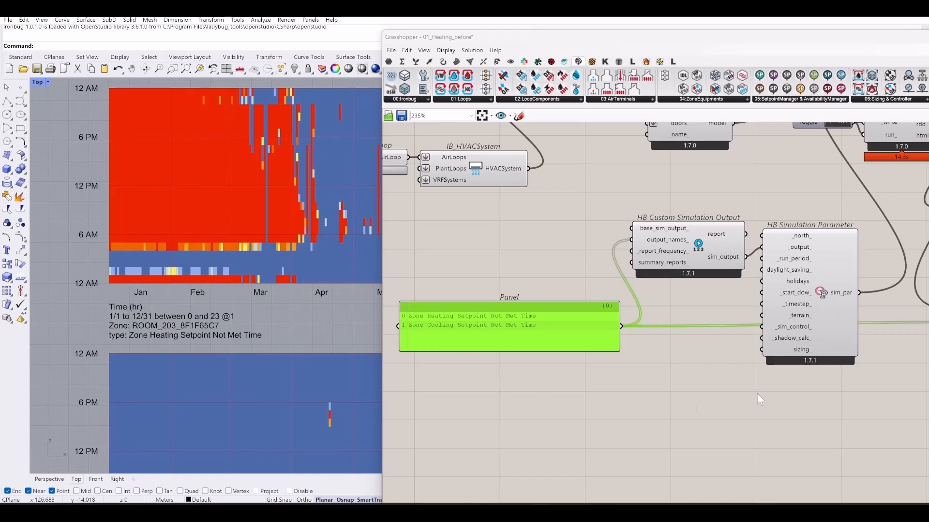
{"action": "right_click_drag", "start_coordinate": [757, 394], "coordinate": [597, 433]}
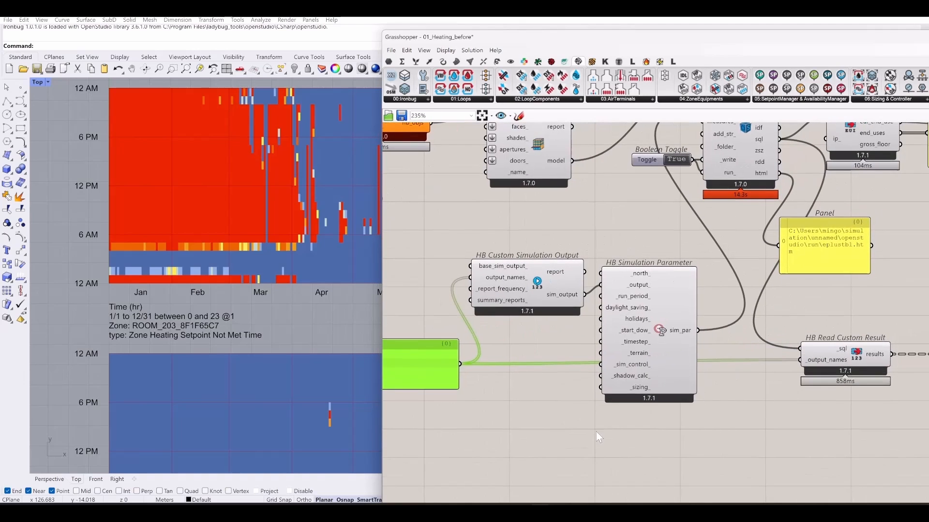
{"action": "scroll", "coordinate": [600, 321], "scroll_direction": "up", "scroll_amount": 3}
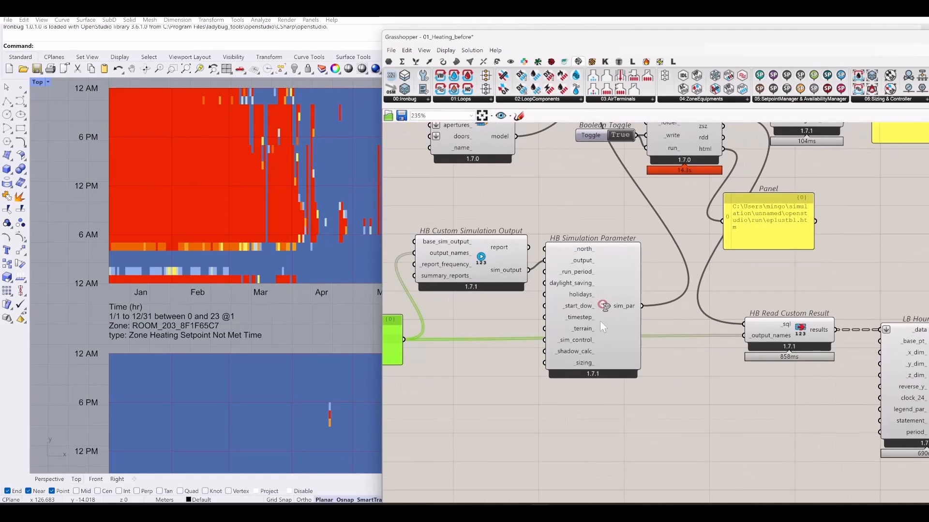
{"action": "scroll", "coordinate": [652, 329], "scroll_direction": "down", "scroll_amount": 1}
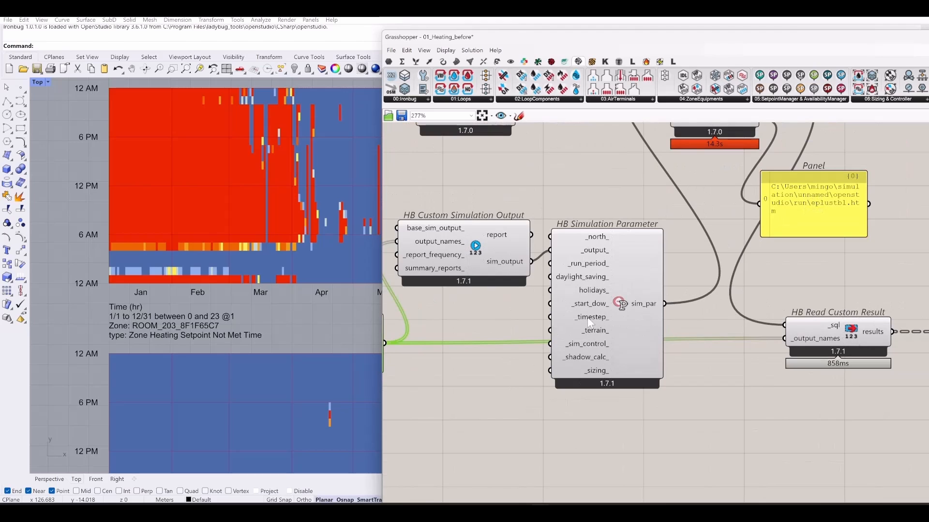
{"action": "mouse_move", "coordinate": [589, 322]}
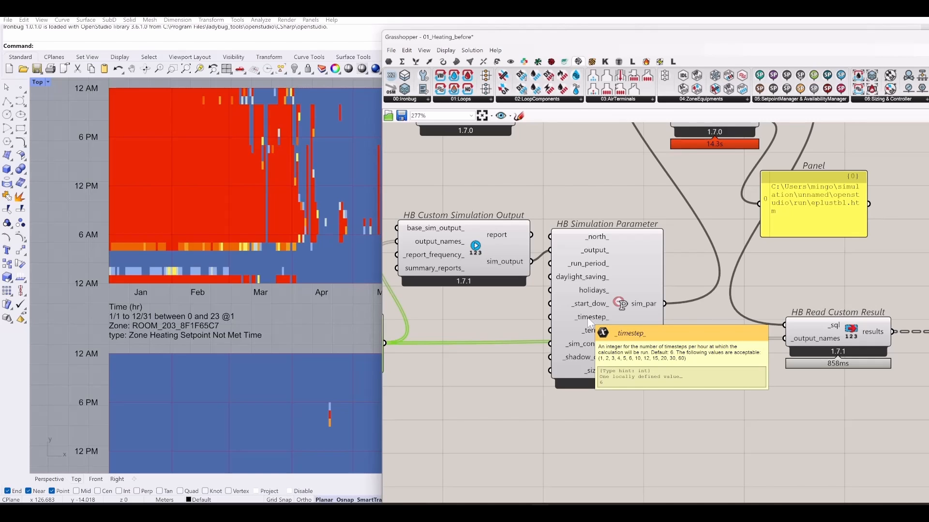
{"action": "right_click_drag", "start_coordinate": [480, 314], "coordinate": [656, 315]}
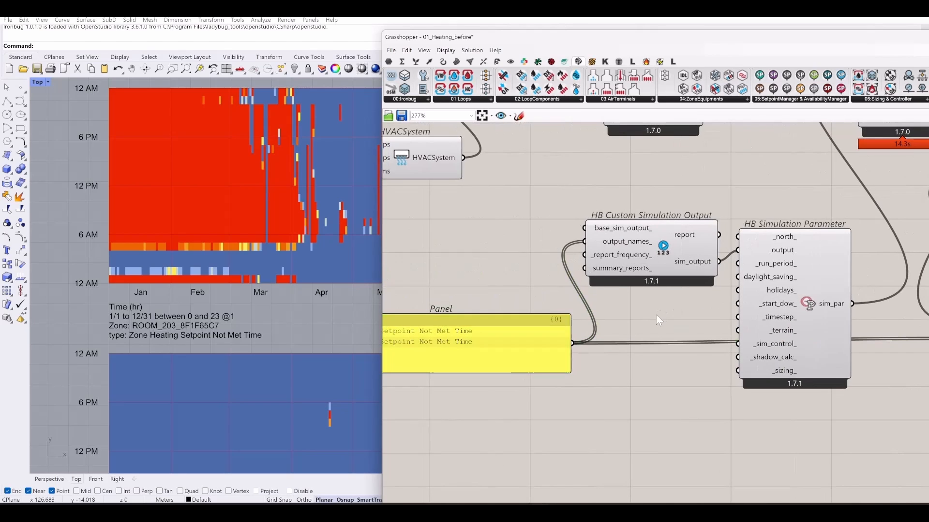
{"action": "left_click", "coordinate": [504, 351]}
{"action": "right_click_drag", "start_coordinate": [535, 390], "coordinate": [623, 412]}
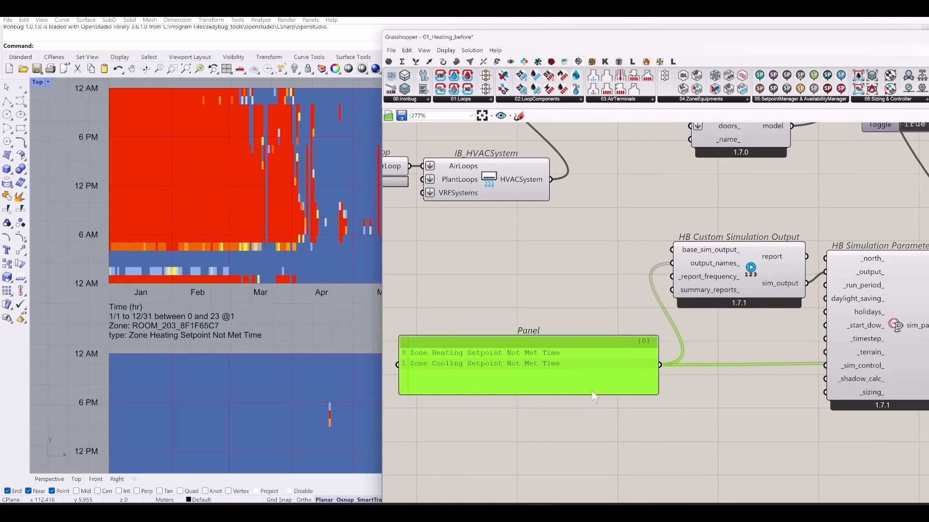
- Nudge the output-names panel up-left and disable the solver from the radial menu
{"action": "left_click_drag", "start_coordinate": [494, 348], "coordinate": [450, 306]}
{"action": "right_click_drag", "start_coordinate": [703, 397], "coordinate": [558, 391]}
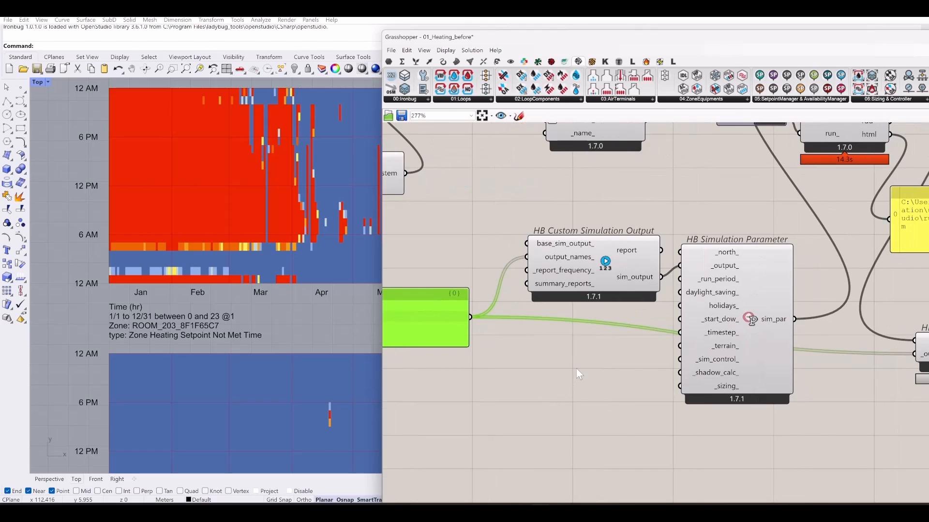
{"action": "middle_click", "coordinate": [576, 368]}
{"action": "left_click", "coordinate": [576, 396]}
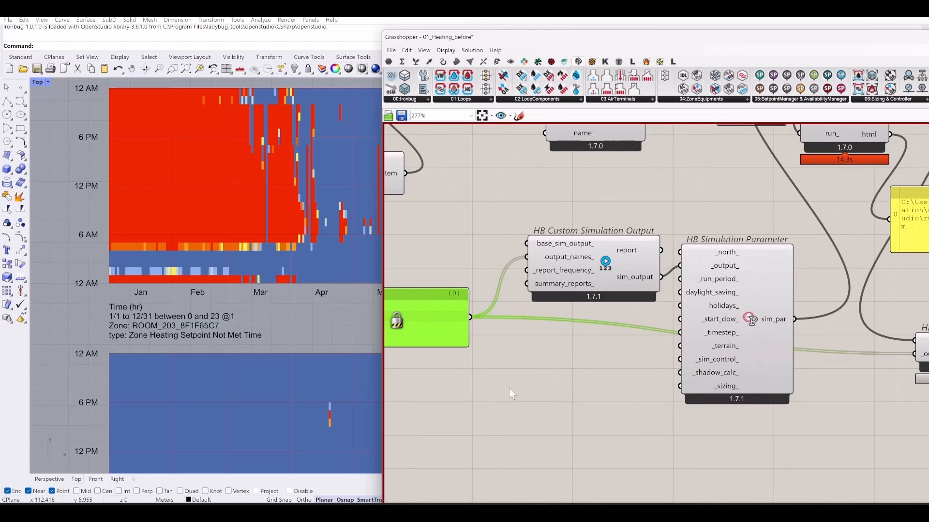
{"action": "right_click_drag", "start_coordinate": [535, 389], "coordinate": [537, 430]}
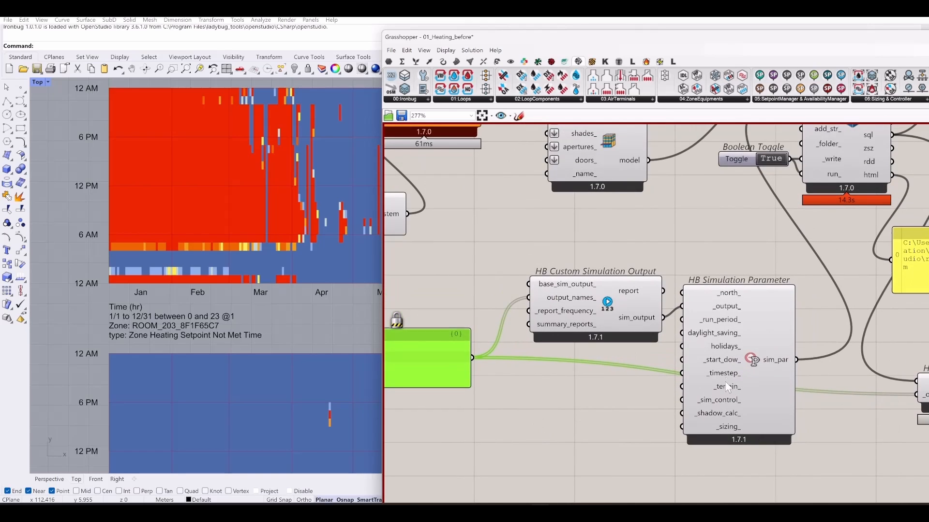
- Create a new panel below the components and type Timestep into it
{"action": "mouse_move", "coordinate": [727, 372]}
{"action": "right_click_drag", "start_coordinate": [531, 413], "coordinate": [534, 441]}
{"action": "left_click", "coordinate": [533, 437]}
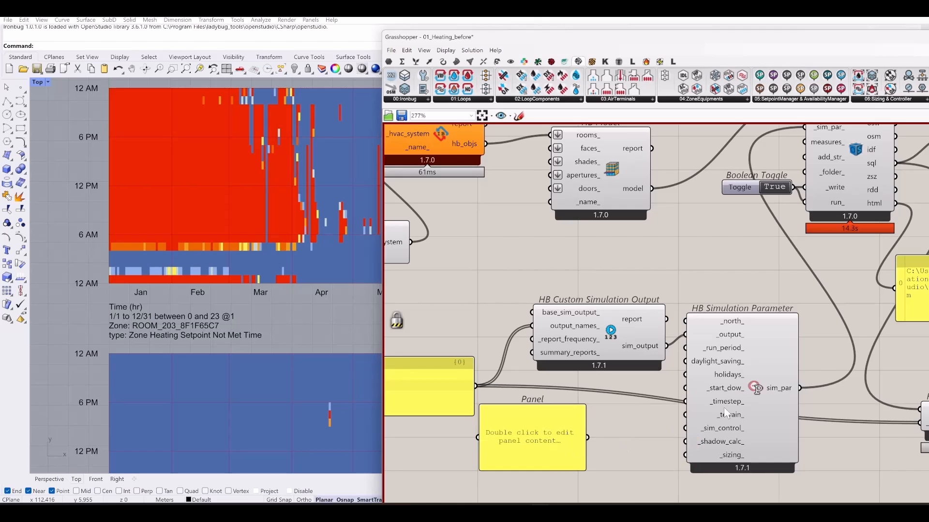
{"action": "mouse_move", "coordinate": [553, 343]}
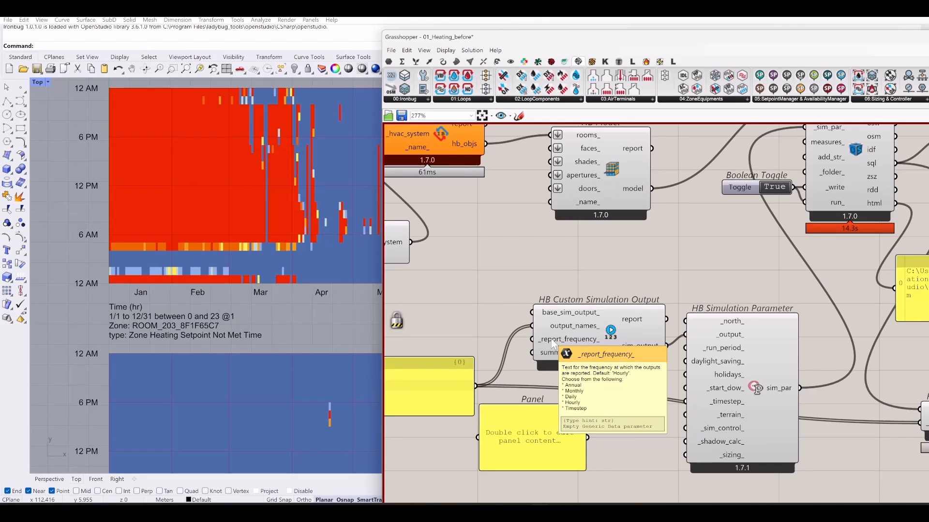
{"action": "double_click", "coordinate": [537, 436]}
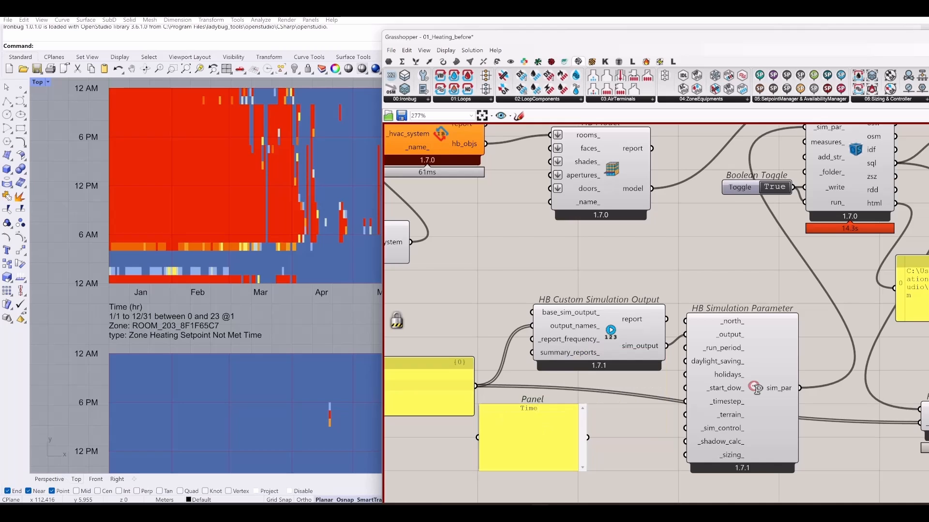
{"action": "left_click", "coordinate": [638, 451]}
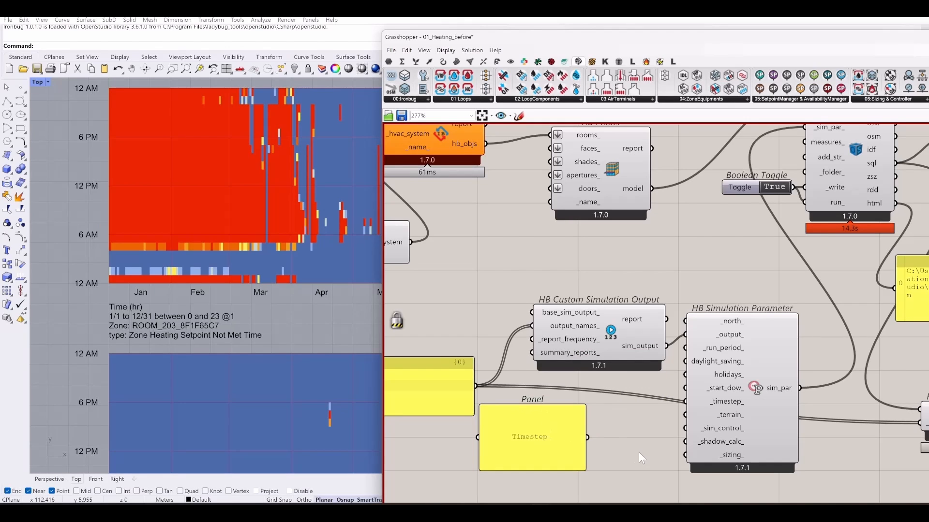
- Connect the Timestep panel to _report_frequency_ on HB Custom Simulation Output
{"action": "mouse_move", "coordinate": [565, 344]}
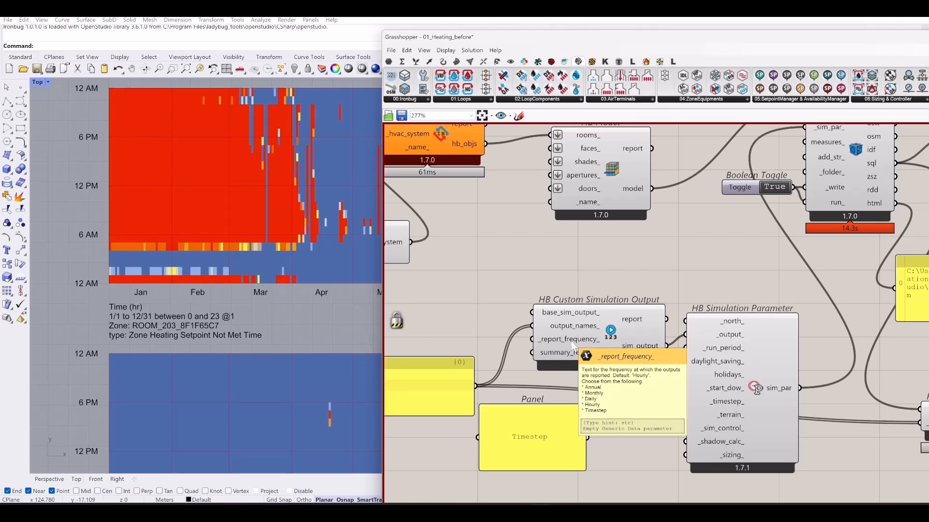
{"action": "mouse_move", "coordinate": [732, 409]}
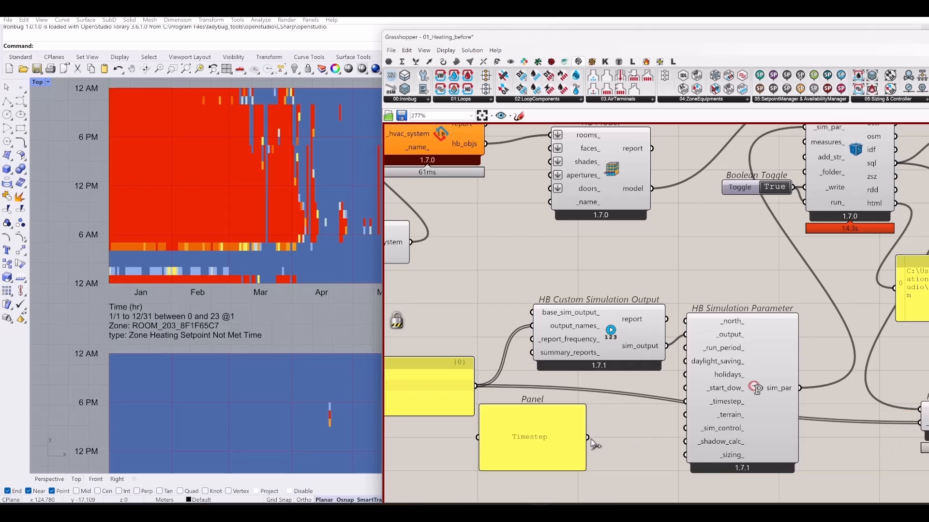
{"action": "left_click_drag", "start_coordinate": [590, 437], "coordinate": [534, 346]}
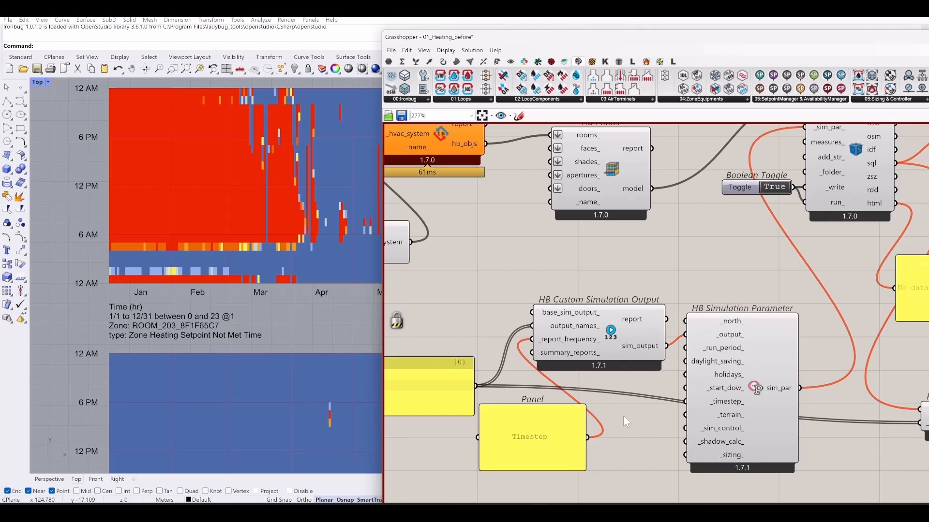
- Reset the run_ toggle to False and re-enable the solver from the radial menu
{"action": "right_click_drag", "start_coordinate": [623, 418], "coordinate": [518, 415]}
{"action": "scroll", "coordinate": [516, 411], "scroll_direction": "down", "scroll_amount": 2}
{"action": "scroll", "coordinate": [604, 291], "scroll_direction": "up", "scroll_amount": 2}
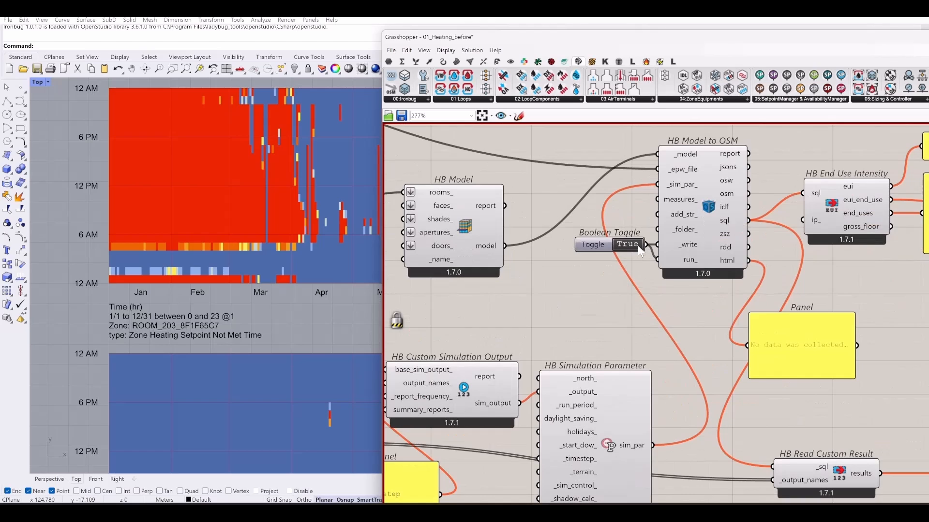
{"action": "double_click", "coordinate": [628, 245]}
{"action": "middle_click", "coordinate": [588, 320]}
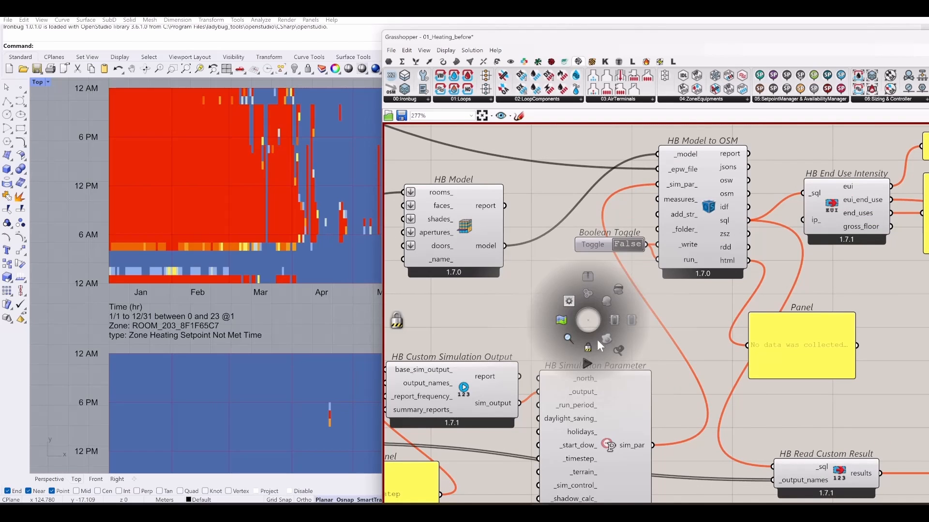
{"action": "left_click", "coordinate": [586, 363]}
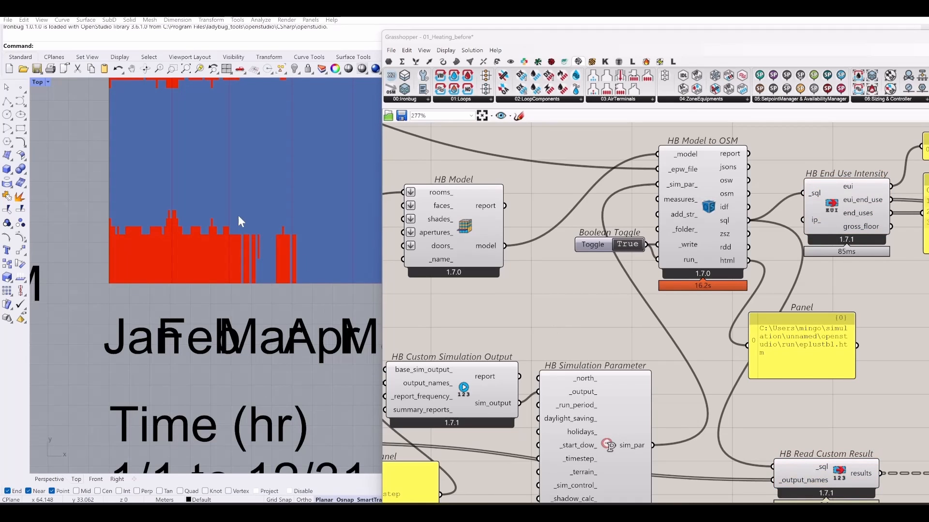
- Zoom the Top viewport onto the heatmap's early-morning rows
{"action": "scroll", "coordinate": [244, 285], "scroll_direction": "down", "scroll_amount": 8}
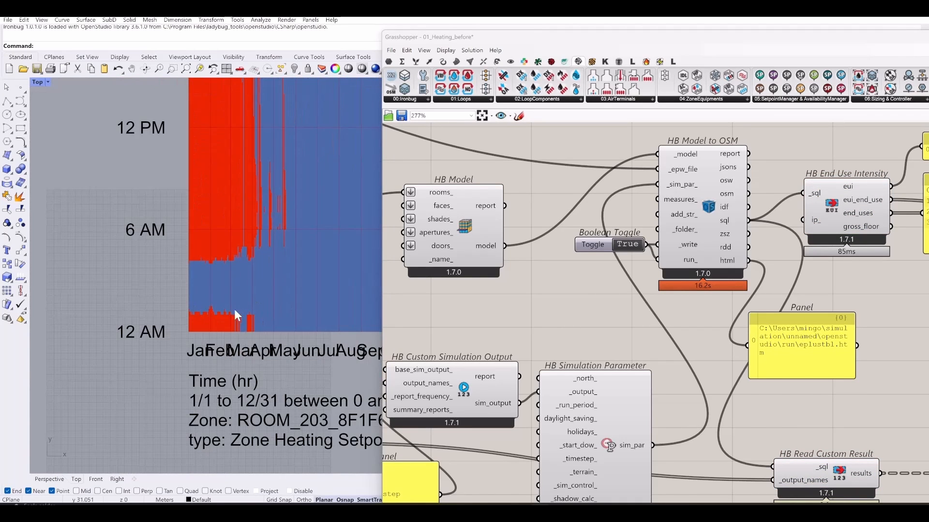
{"action": "scroll", "coordinate": [205, 379], "scroll_direction": "down", "scroll_amount": 10}
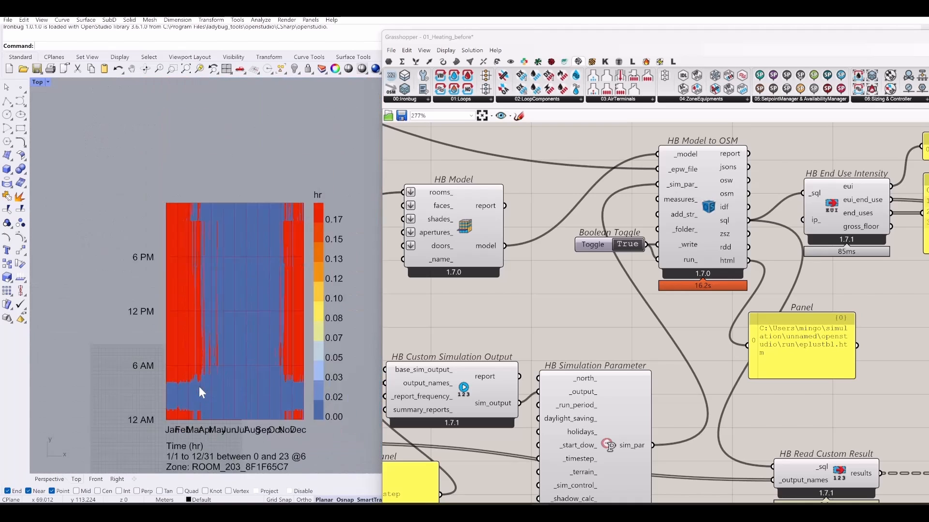
{"action": "scroll", "coordinate": [191, 403], "scroll_direction": "up", "scroll_amount": 6}
{"action": "right_click_drag", "start_coordinate": [230, 404], "coordinate": [288, 348]}
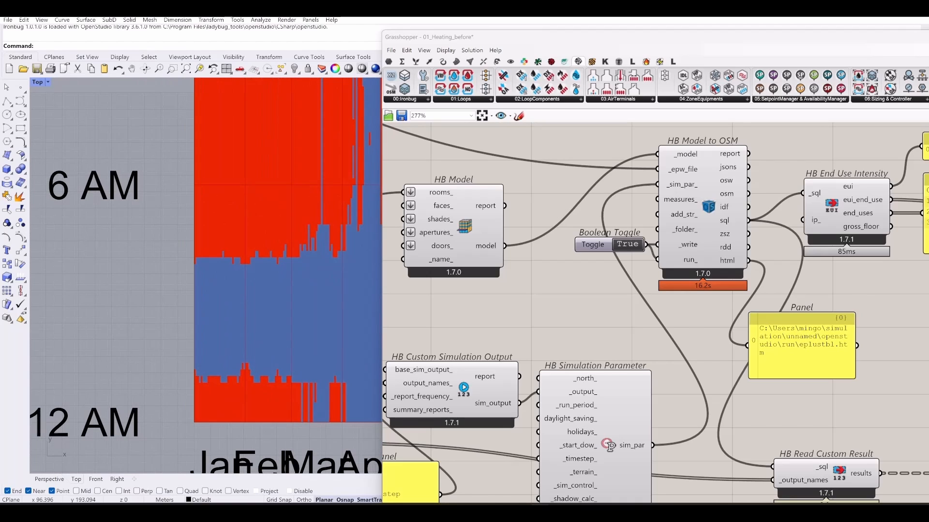
- Turn on Preview Mesh Edges from Grasshopper's Display menu and nudge the view
{"action": "left_click", "coordinate": [424, 50]}
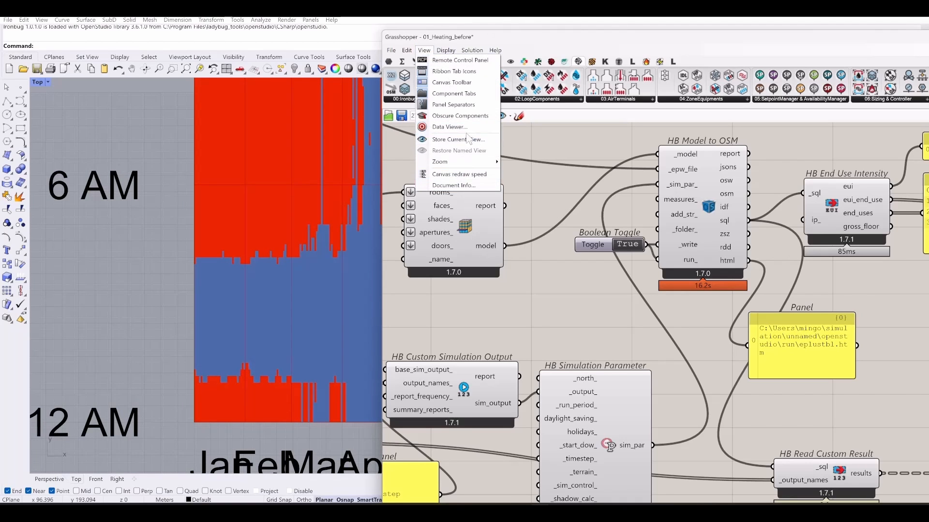
{"action": "mouse_move", "coordinate": [446, 50]}
{"action": "left_click", "coordinate": [487, 211]}
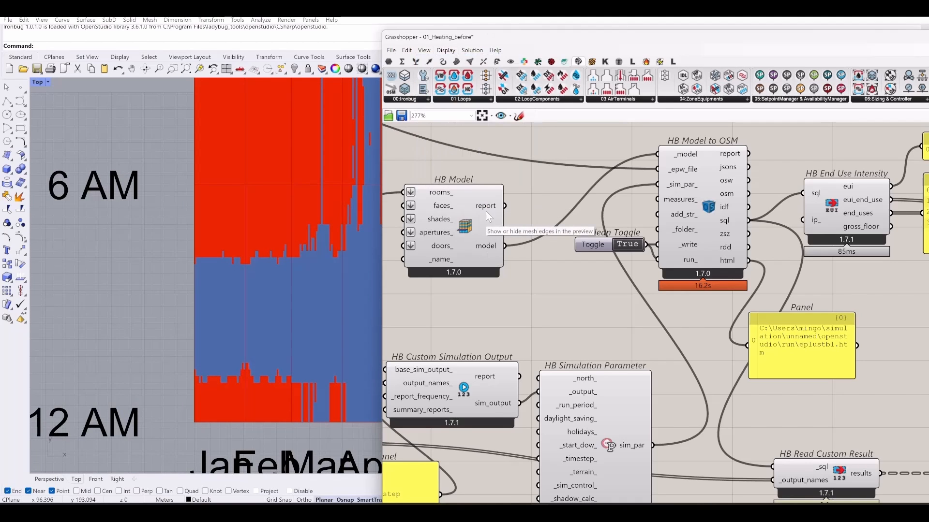
{"action": "right_click_drag", "start_coordinate": [266, 343], "coordinate": [259, 326]}
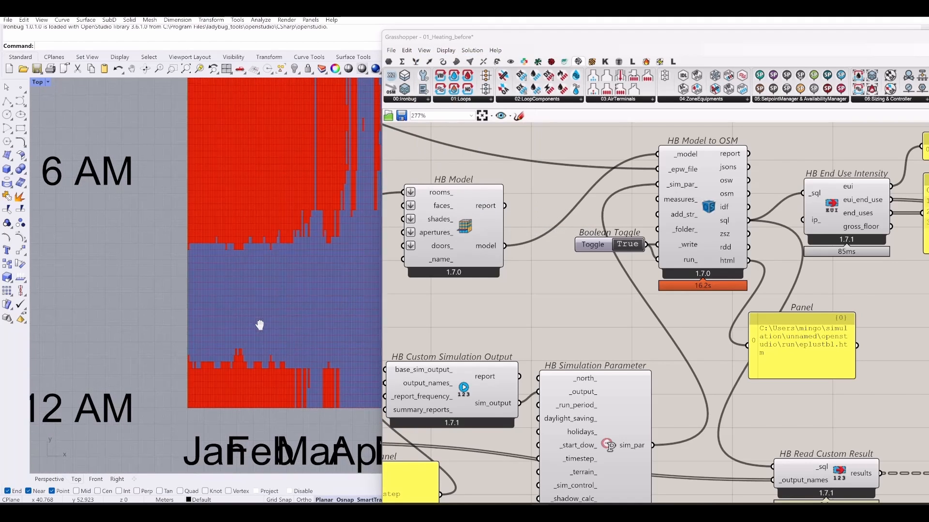
- Draw a rectangle outline across the lower rows of the heatmap
{"action": "left_click", "coordinate": [20, 128]}
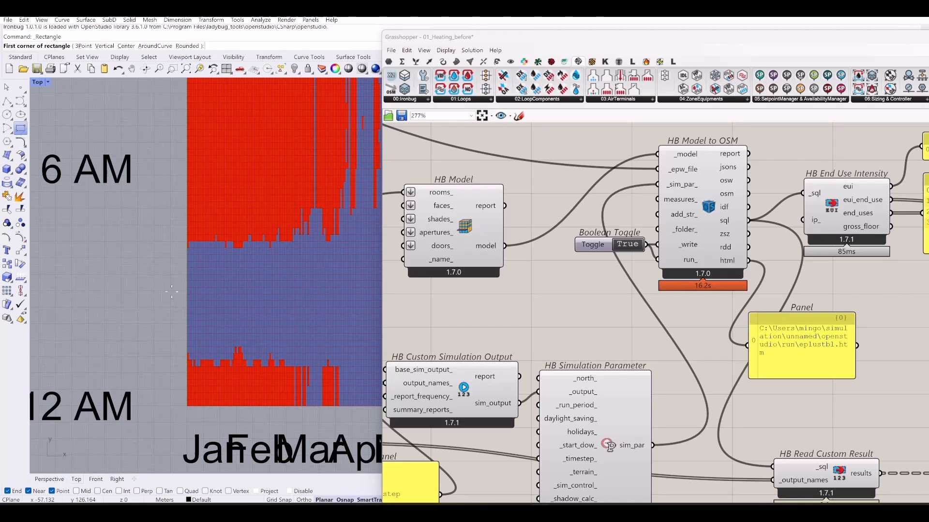
{"action": "left_click", "coordinate": [302, 367]}
{"action": "left_click", "coordinate": [134, 406]}
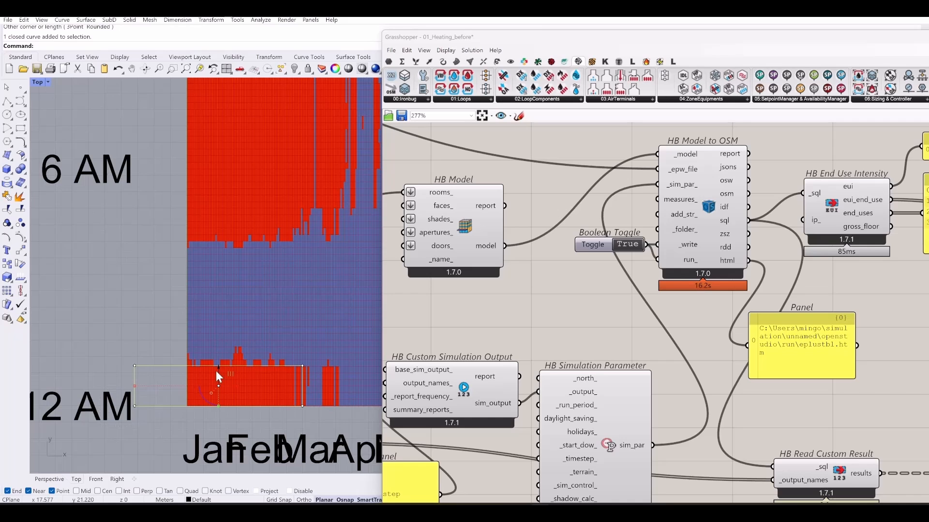
- Move the rectangle outline up the heatmap to frame hour bands, then reframe the view
{"action": "left_click_drag", "start_coordinate": [215, 370], "coordinate": [208, 332]}
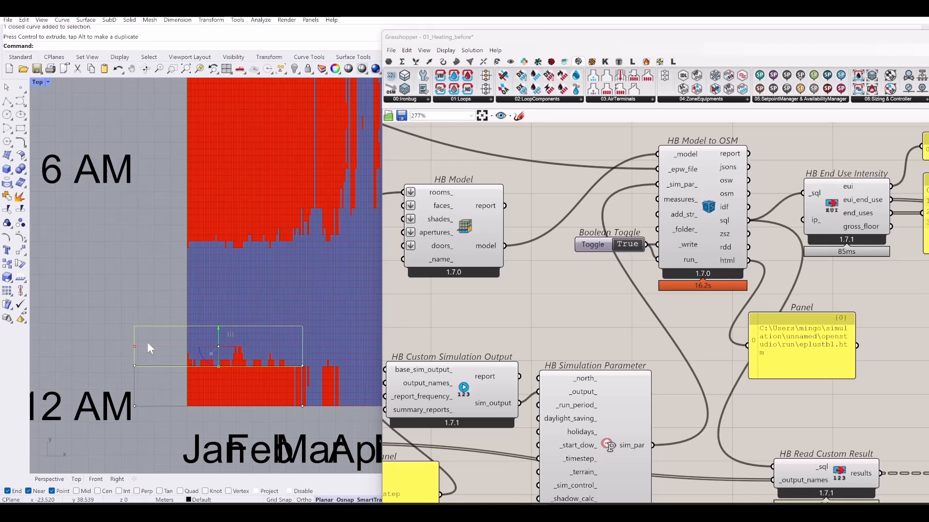
{"action": "left_click_drag", "start_coordinate": [219, 331], "coordinate": [220, 123]}
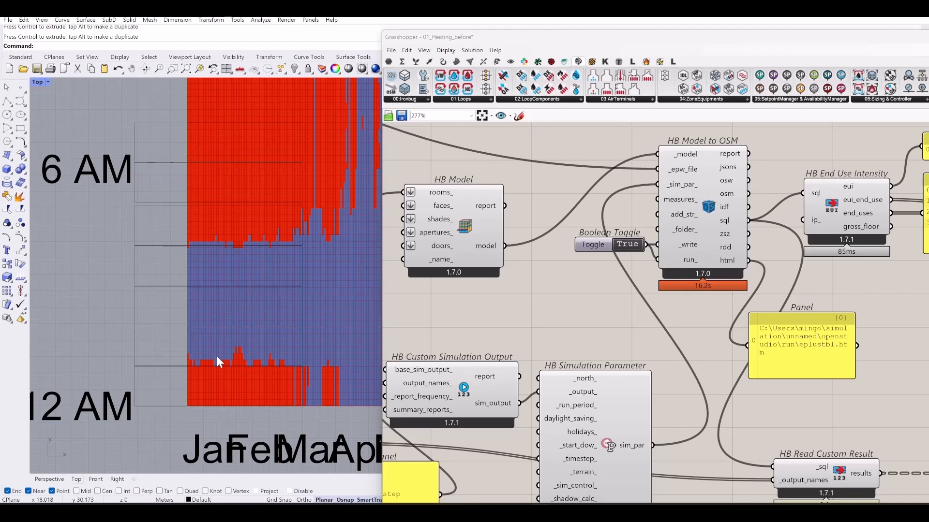
{"action": "right_click_drag", "start_coordinate": [243, 355], "coordinate": [211, 323]}
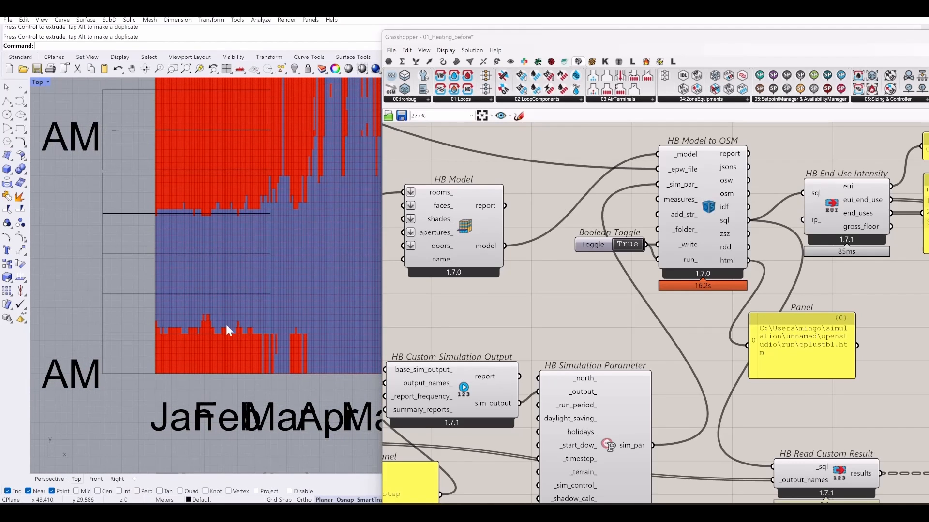
{"action": "scroll", "coordinate": [196, 315], "scroll_direction": "up", "scroll_amount": 5}
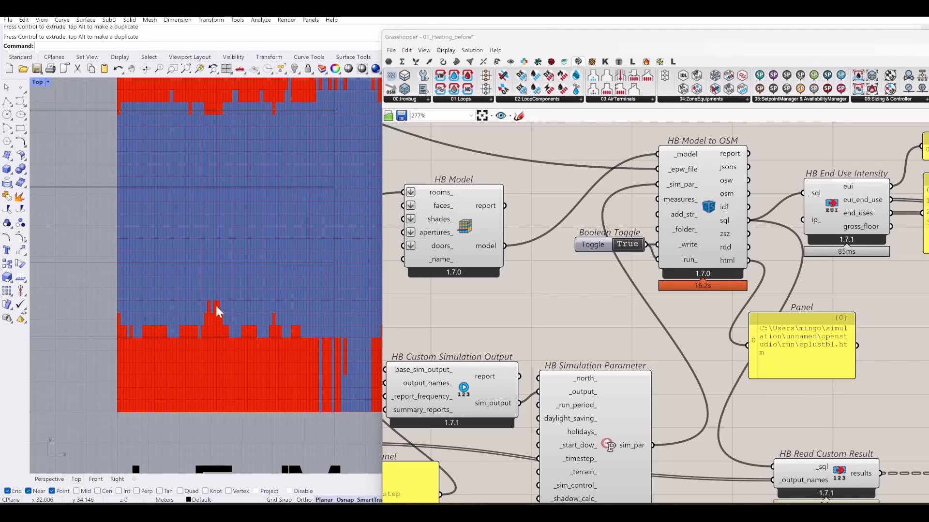
- Pan to the weather section and select LB Download Weather
{"action": "scroll", "coordinate": [217, 320], "scroll_direction": "down", "scroll_amount": 3}
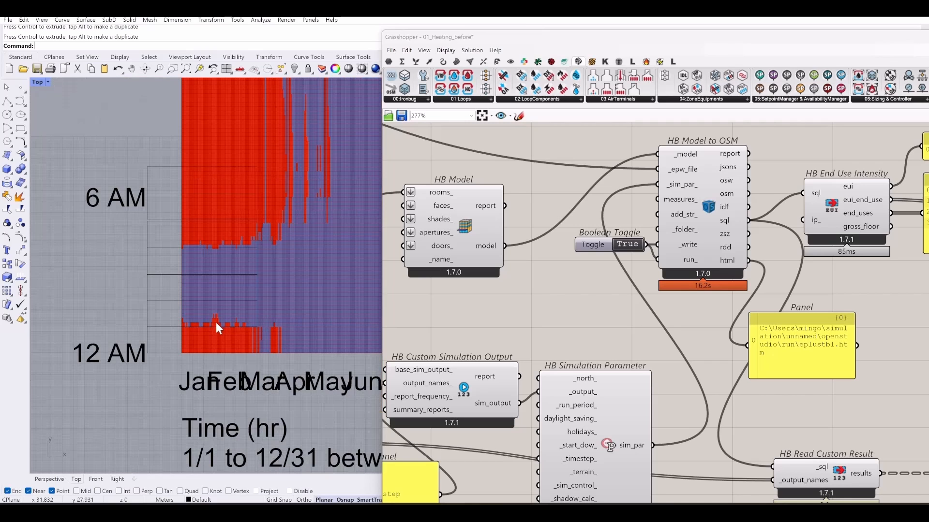
{"action": "scroll", "coordinate": [529, 307], "scroll_direction": "down", "scroll_amount": 4}
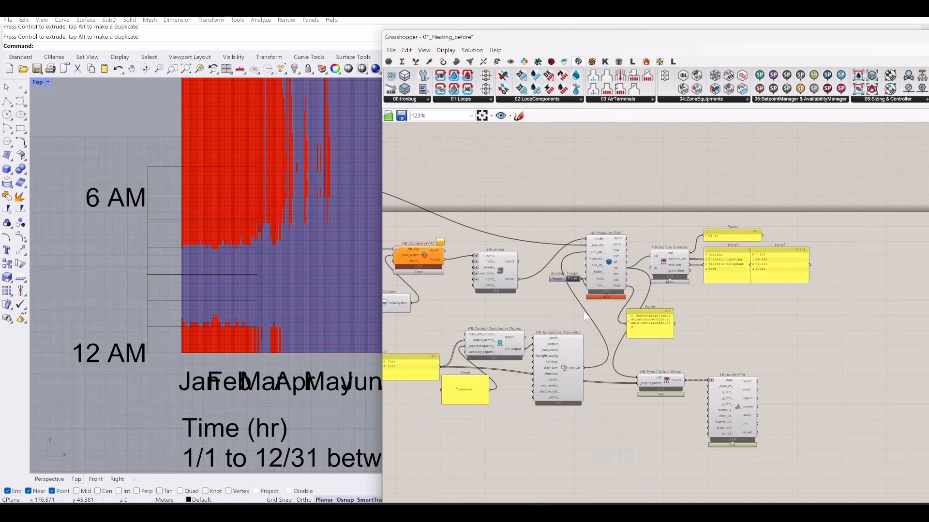
{"action": "right_click_drag", "start_coordinate": [599, 313], "coordinate": [540, 321]}
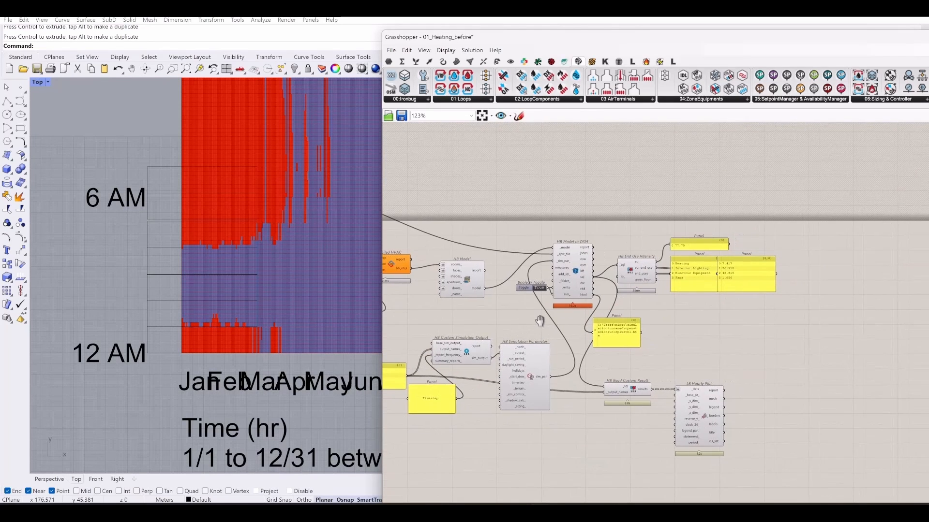
{"action": "right_click_drag", "start_coordinate": [562, 195], "coordinate": [783, 270]}
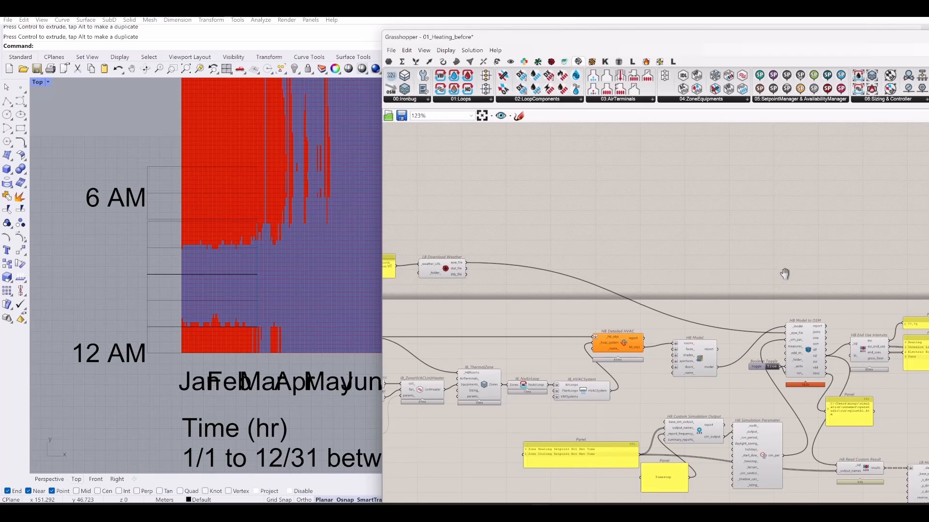
{"action": "scroll", "coordinate": [791, 276], "scroll_direction": "up", "scroll_amount": 4}
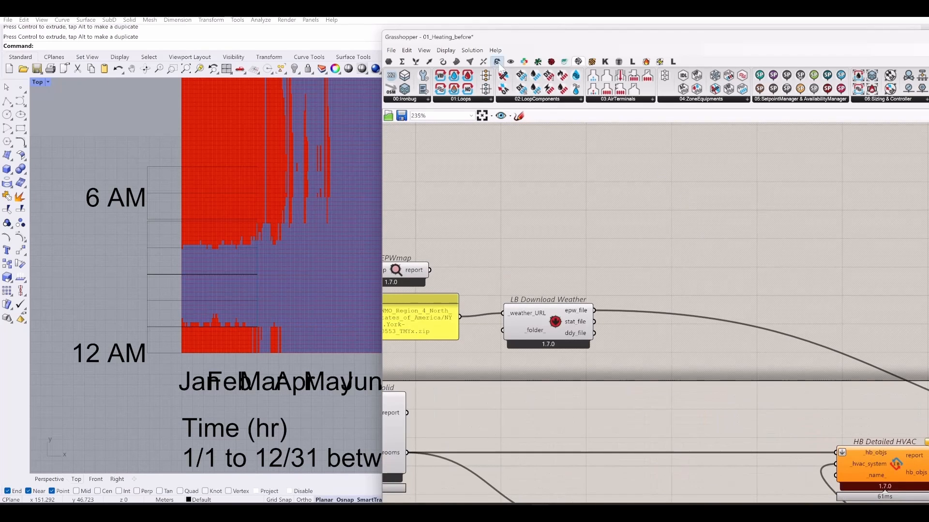
{"action": "mouse_move", "coordinate": [525, 64]}
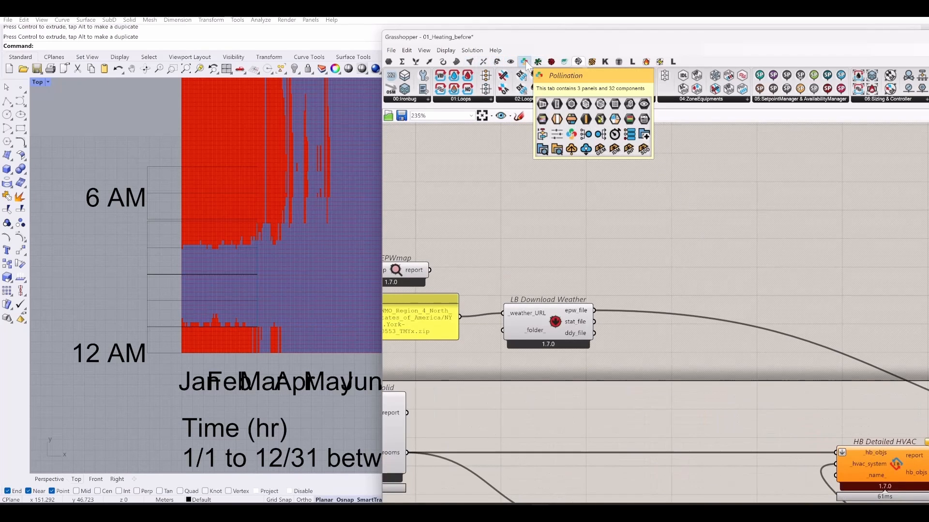
{"action": "left_click", "coordinate": [567, 333]}
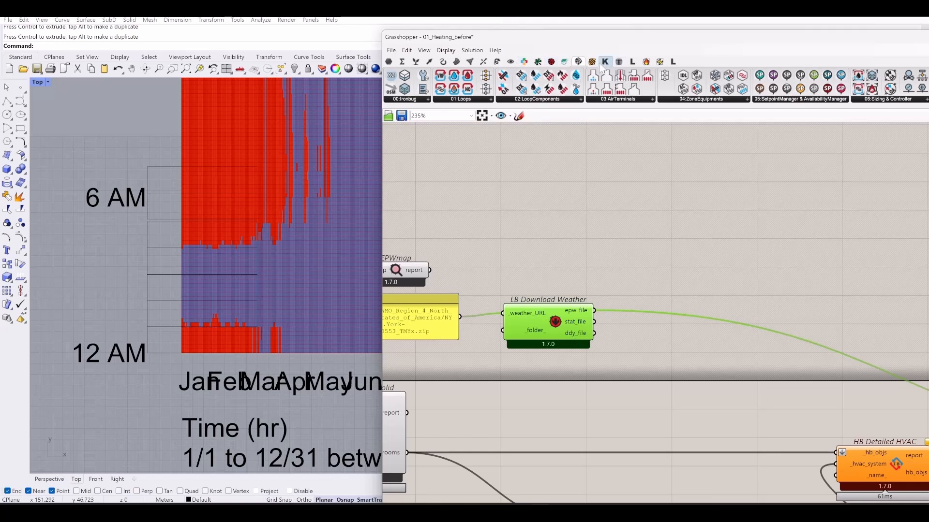
- Add LB Import EPW from the Ladybug tab and feed it LB Download Weather's epw_file
{"action": "left_click", "coordinate": [537, 62]}
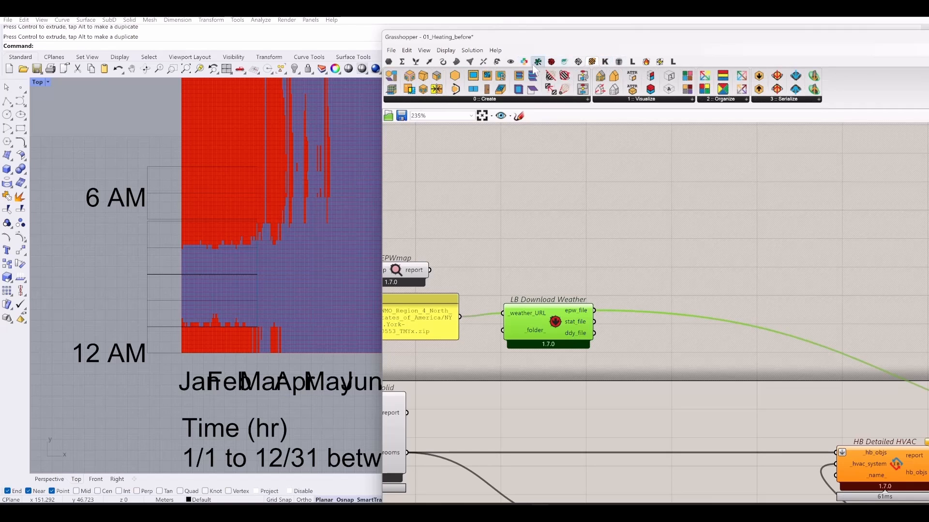
{"action": "left_click", "coordinate": [551, 61]}
{"action": "left_click_drag", "start_coordinate": [410, 76], "coordinate": [658, 226]}
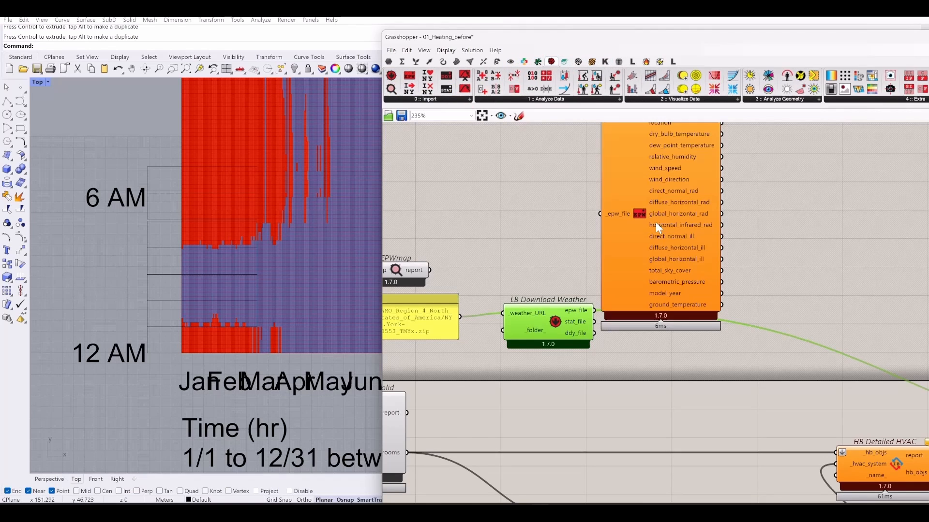
{"action": "right_click_drag", "start_coordinate": [651, 294], "coordinate": [561, 326]}
{"action": "left_click_drag", "start_coordinate": [598, 281], "coordinate": [675, 336]}
- Feed the New York EPW into LB Import EPW and plot its dry_bulb_temperature in LB Hourly Plot
{"action": "left_click_drag", "start_coordinate": [504, 343], "coordinate": [599, 300]}
{"action": "right_click_drag", "start_coordinate": [803, 285], "coordinate": [562, 251]}
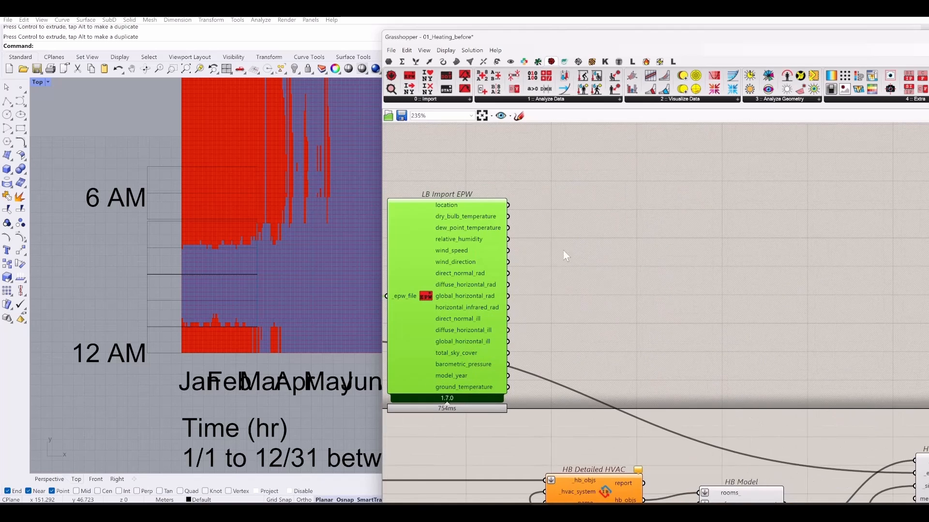
{"action": "left_click_drag", "start_coordinate": [507, 216], "coordinate": [620, 420]}
{"action": "scroll", "coordinate": [520, 148], "scroll_direction": "down", "scroll_amount": 3}
{"action": "scroll", "coordinate": [520, 152], "scroll_direction": "down", "scroll_amount": 3}
{"action": "scroll", "coordinate": [797, 278], "scroll_direction": "up", "scroll_amount": 5}
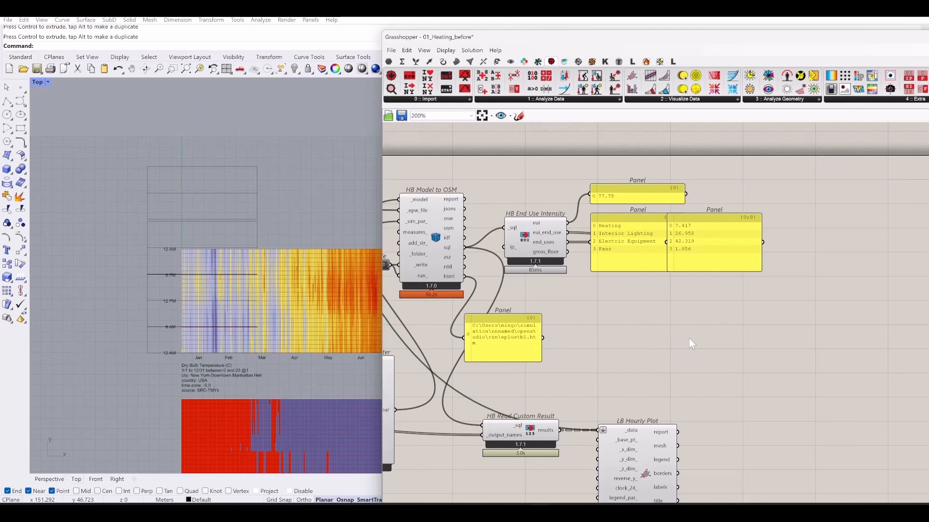
{"action": "scroll", "coordinate": [283, 325], "scroll_direction": "up", "scroll_amount": 5}
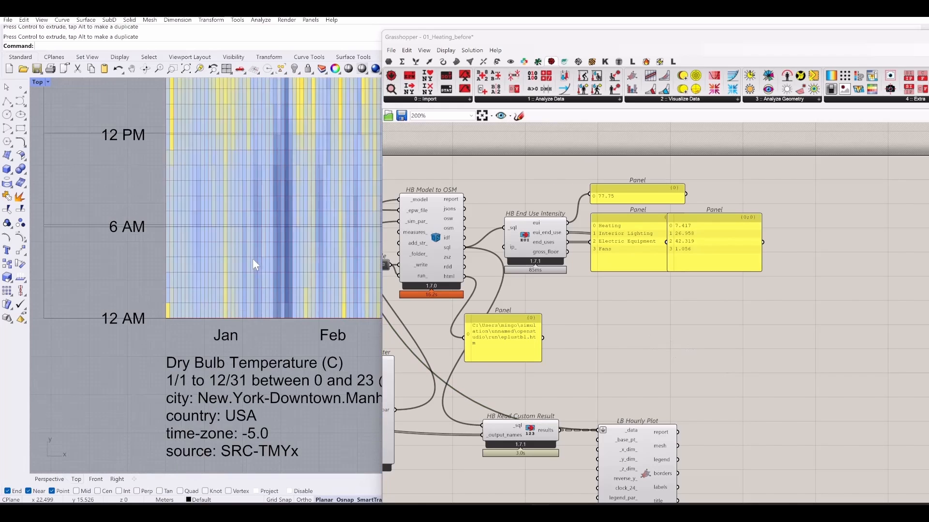
{"action": "scroll", "coordinate": [289, 276], "scroll_direction": "down", "scroll_amount": 3}
{"action": "scroll", "coordinate": [287, 266], "scroll_direction": "up", "scroll_amount": 4}
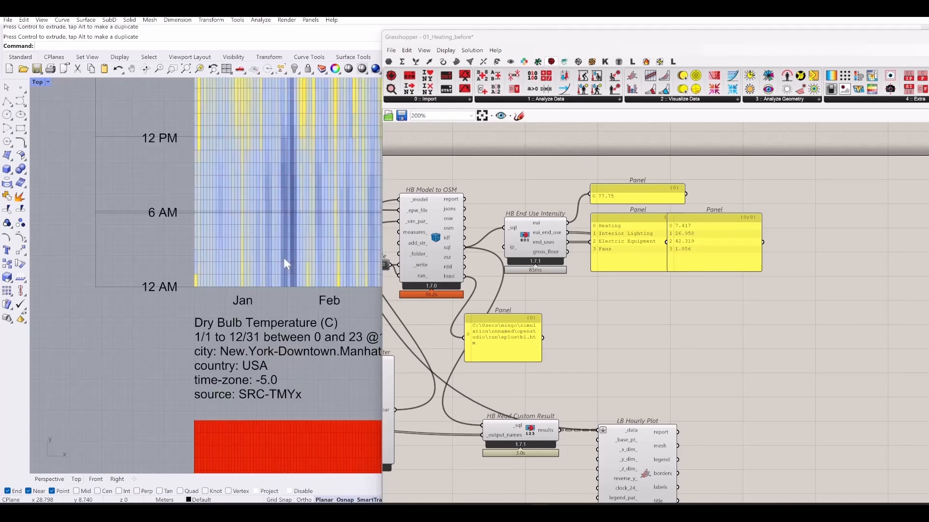
{"action": "scroll", "coordinate": [290, 273], "scroll_direction": "down", "scroll_amount": 2}
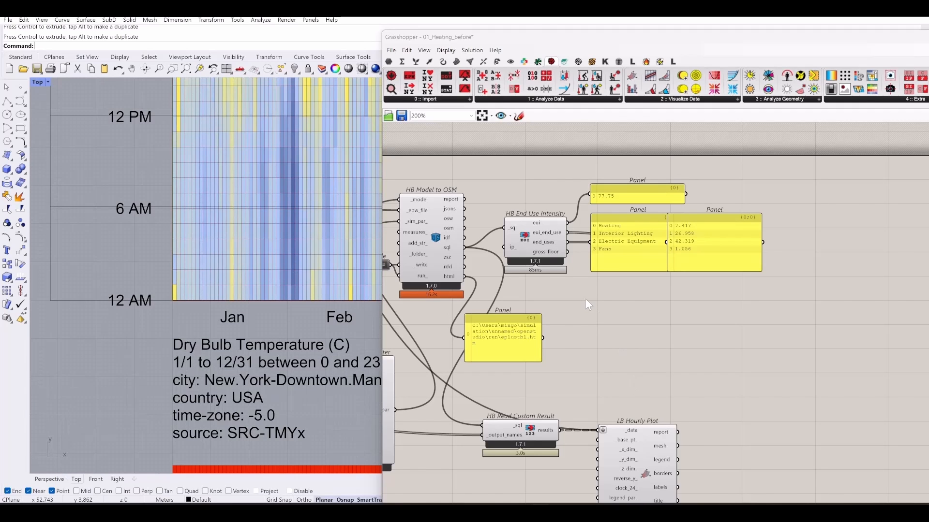
{"action": "scroll", "coordinate": [705, 276], "scroll_direction": "down", "scroll_amount": 5}
- Delete the LB Import EPW component
{"action": "scroll", "coordinate": [503, 194], "scroll_direction": "up", "scroll_amount": 4}
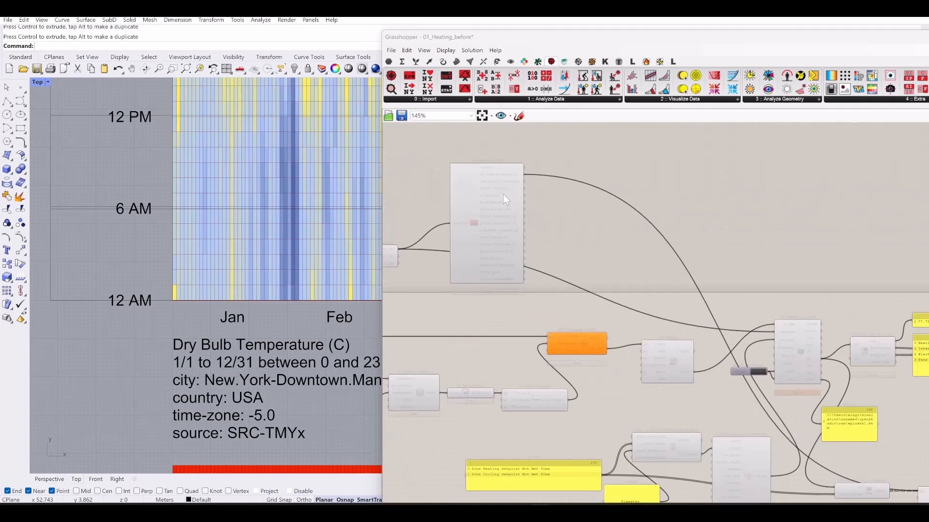
{"action": "middle_click", "coordinate": [472, 220]}
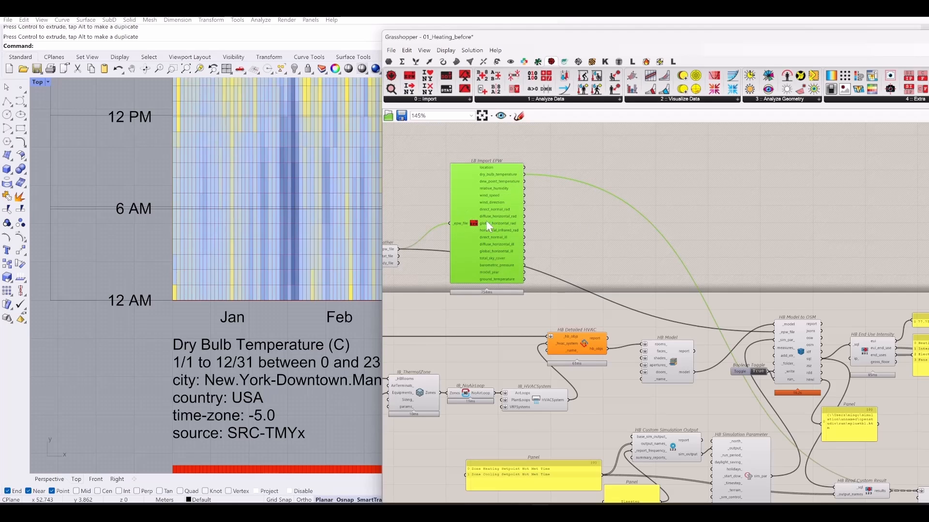
{"action": "left_click", "coordinate": [571, 239]}
{"action": "left_click", "coordinate": [480, 226]}
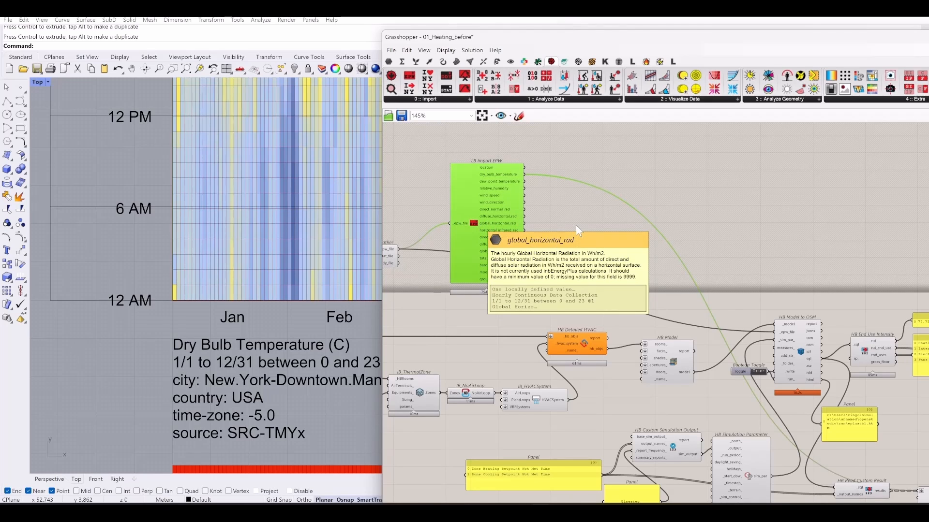
{"action": "key", "text": "Delete"}
- Move HB Read Custom Result and LB Hourly Plot together further right
{"action": "scroll", "coordinate": [720, 184], "scroll_direction": "down", "scroll_amount": 3}
{"action": "right_click_drag", "start_coordinate": [722, 320], "coordinate": [677, 323]}
{"action": "scroll", "coordinate": [648, 326], "scroll_direction": "up", "scroll_amount": 5}
{"action": "scroll", "coordinate": [655, 327], "scroll_direction": "down", "scroll_amount": 4}
{"action": "left_click_drag", "start_coordinate": [853, 415], "coordinate": [785, 366]}
{"action": "left_click", "coordinate": [684, 387]}
{"action": "right_click_drag", "start_coordinate": [485, 385], "coordinate": [595, 405]}
- Maximize Grasshopper and list the Honeybee-Energy 5 :: Simulate components
{"action": "left_click_drag", "start_coordinate": [781, 41], "coordinate": [450, 51]}
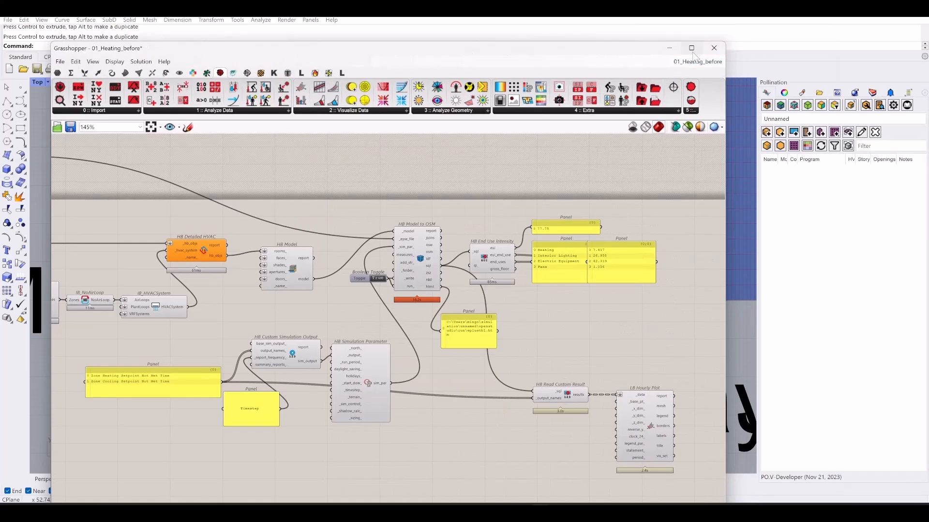
{"action": "left_click", "coordinate": [692, 47]}
{"action": "left_click", "coordinate": [196, 32]}
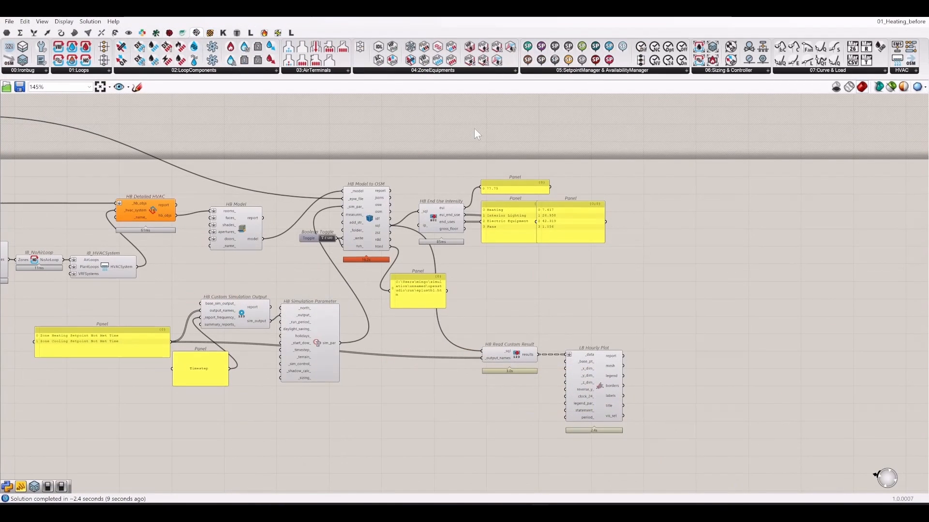
{"action": "mouse_move", "coordinate": [278, 34]}
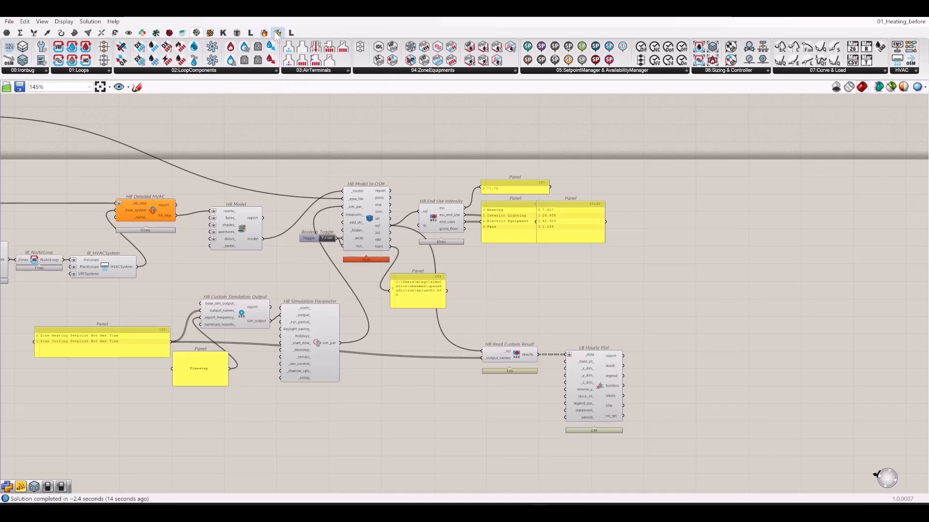
{"action": "left_click", "coordinate": [264, 32]}
{"action": "left_click", "coordinate": [687, 70]}
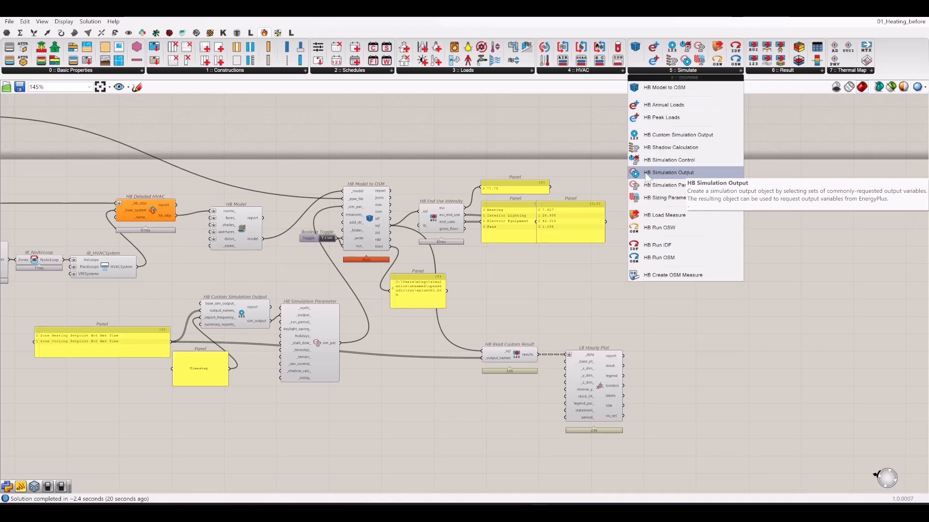
- Place an HB Simulation Output component on the canvas
{"action": "left_click", "coordinate": [668, 173]}
{"action": "left_click", "coordinate": [252, 258]}
{"action": "right_click_drag", "start_coordinate": [252, 257], "coordinate": [458, 254]}
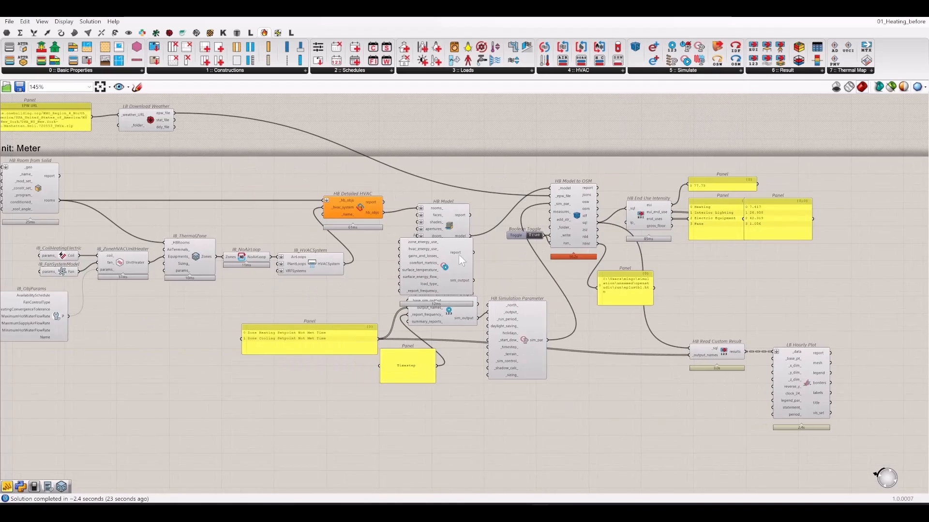
{"action": "scroll", "coordinate": [459, 255], "scroll_direction": "up", "scroll_amount": 3}
{"action": "scroll", "coordinate": [492, 274], "scroll_direction": "down", "scroll_amount": 2}
- Add a text panel beside HB Simulation Output to show its SimulationOutput lines
{"action": "double_click", "coordinate": [345, 304]}
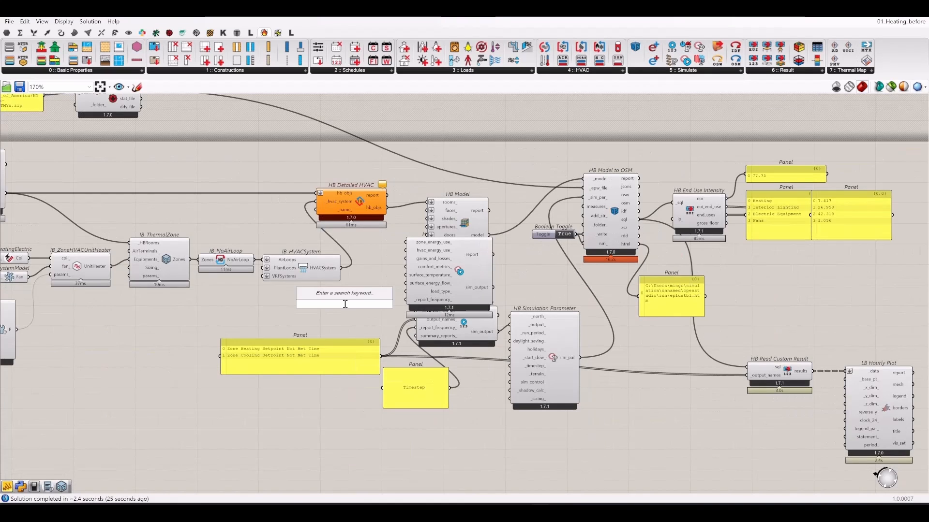
{"action": "double_click", "coordinate": [538, 284]}
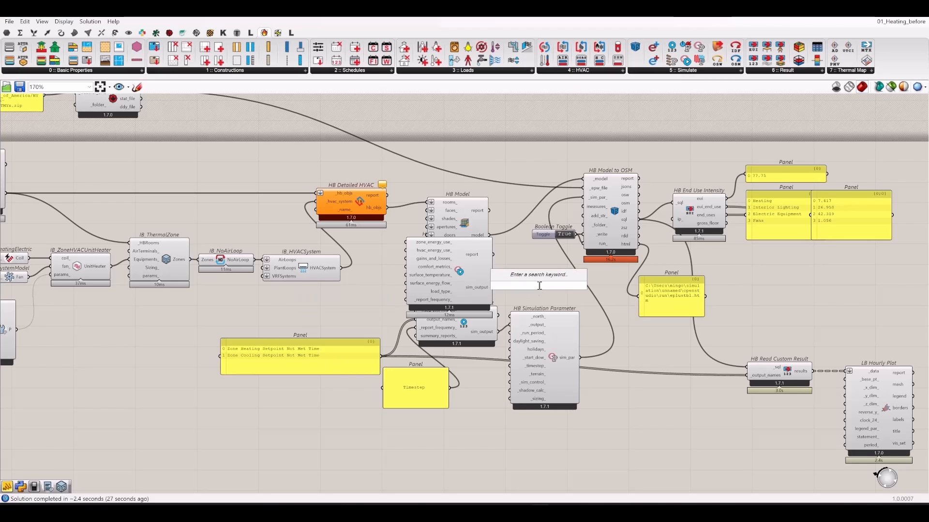
{"action": "type", "text": "//"}
{"action": "key", "text": "Return"}
{"action": "scroll", "coordinate": [525, 287], "scroll_direction": "up", "scroll_amount": 3}
{"action": "left_click_drag", "start_coordinate": [534, 289], "coordinate": [495, 289]}
{"action": "scroll", "coordinate": [474, 293], "scroll_direction": "down", "scroll_amount": 4}
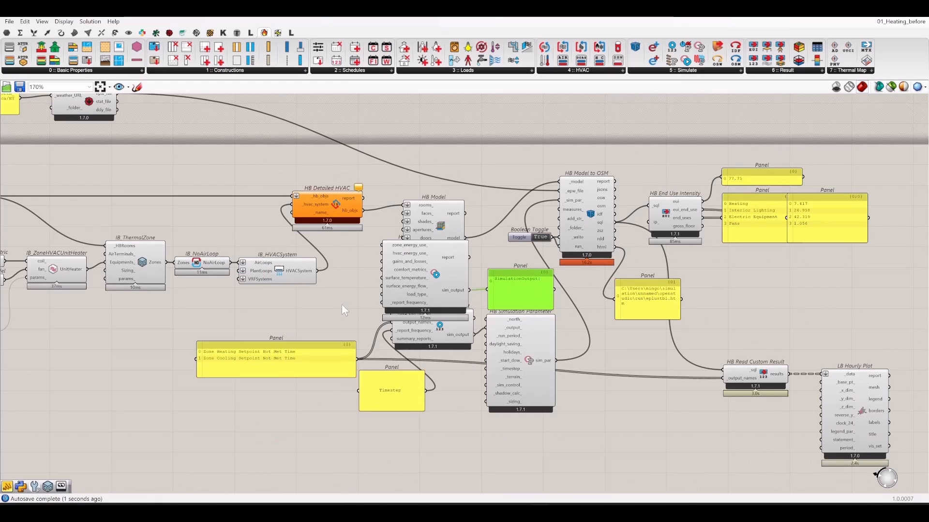
{"action": "scroll", "coordinate": [341, 303], "scroll_direction": "up", "scroll_amount": 1}
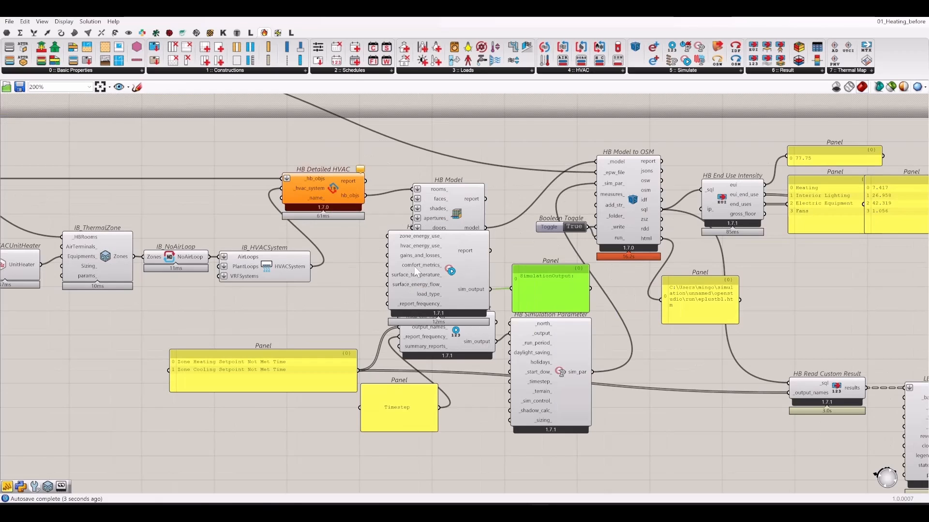
- Add a Boolean Toggle wired to comfort_metrics_ and set it to True
{"action": "double_click", "coordinate": [330, 302]}
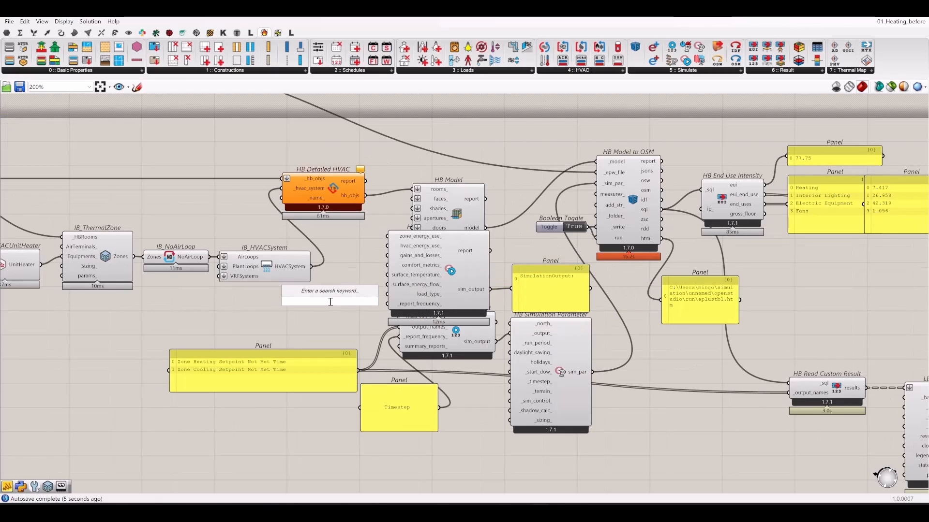
{"action": "type", "text": "bool"}
{"action": "key", "text": "Return"}
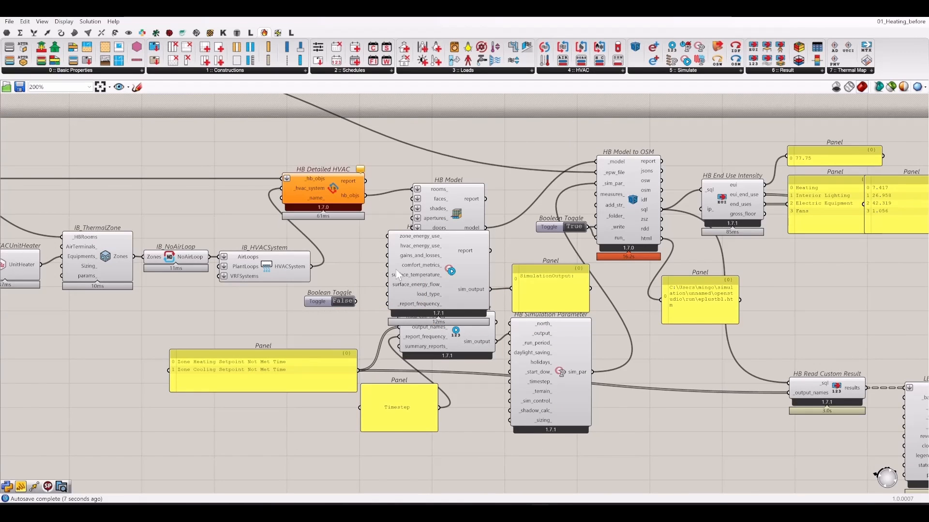
{"action": "left_click_drag", "start_coordinate": [387, 266], "coordinate": [356, 302]}
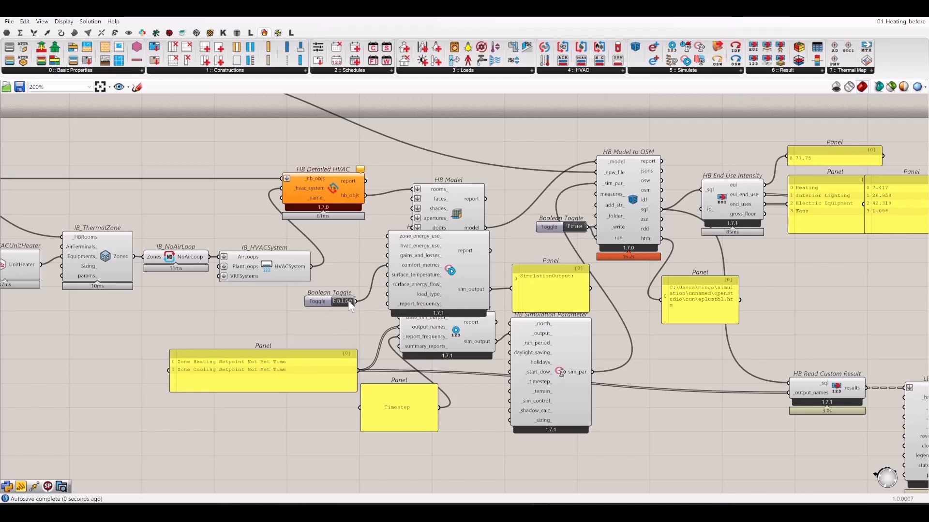
{"action": "left_click", "coordinate": [350, 304]}
- Enlarge the SimulationOutput panel to read the humidity and temperature output lines
{"action": "scroll", "coordinate": [581, 304], "scroll_direction": "up", "scroll_amount": 3}
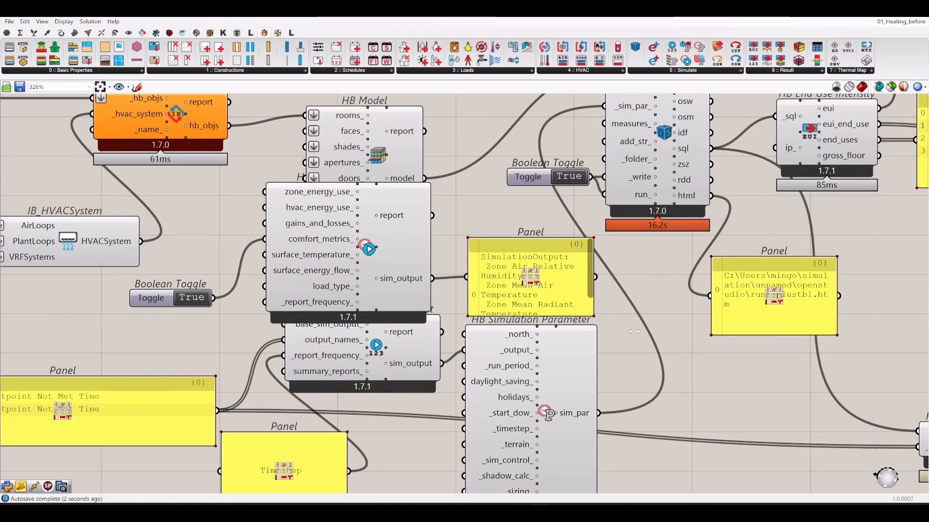
{"action": "scroll", "coordinate": [634, 332], "scroll_direction": "down", "scroll_amount": 3}
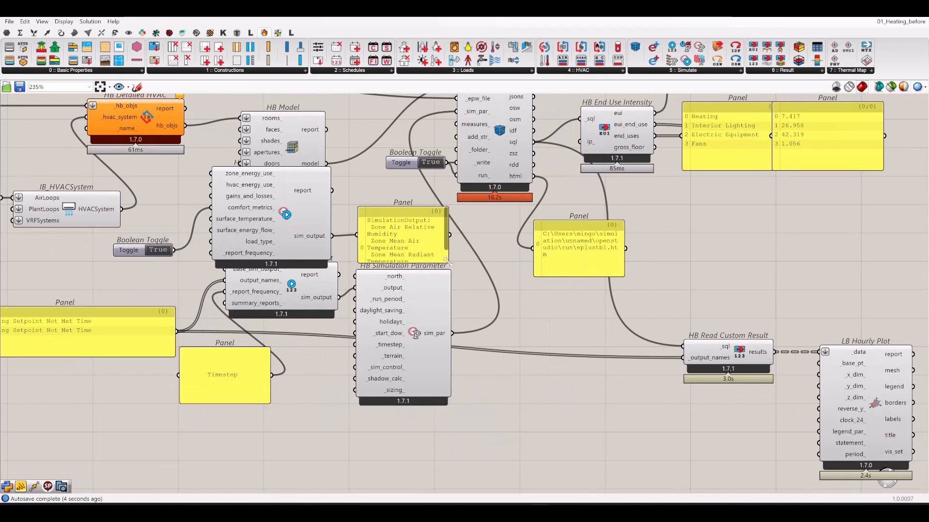
{"action": "left_click_drag", "start_coordinate": [448, 262], "coordinate": [634, 303]}
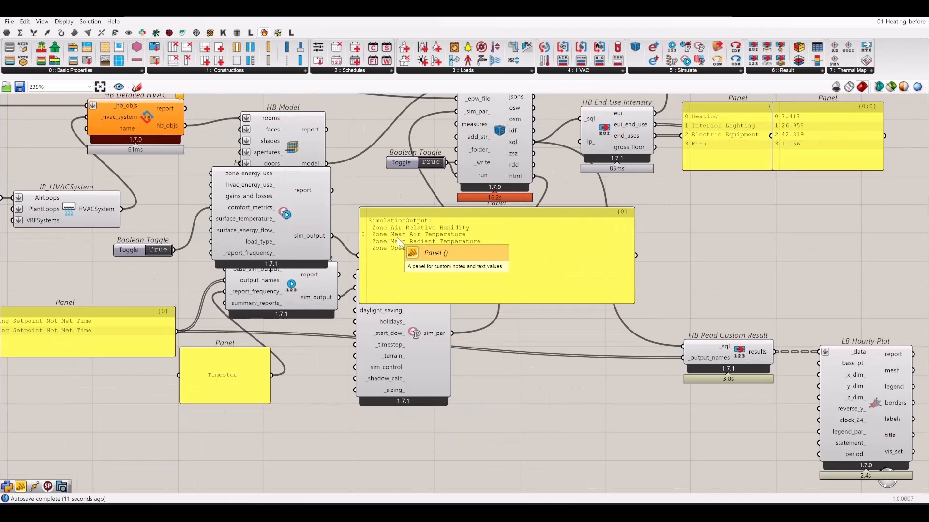
{"action": "right_click_drag", "start_coordinate": [405, 249], "coordinate": [486, 323]}
{"action": "left_click_drag", "start_coordinate": [486, 323], "coordinate": [473, 304]}
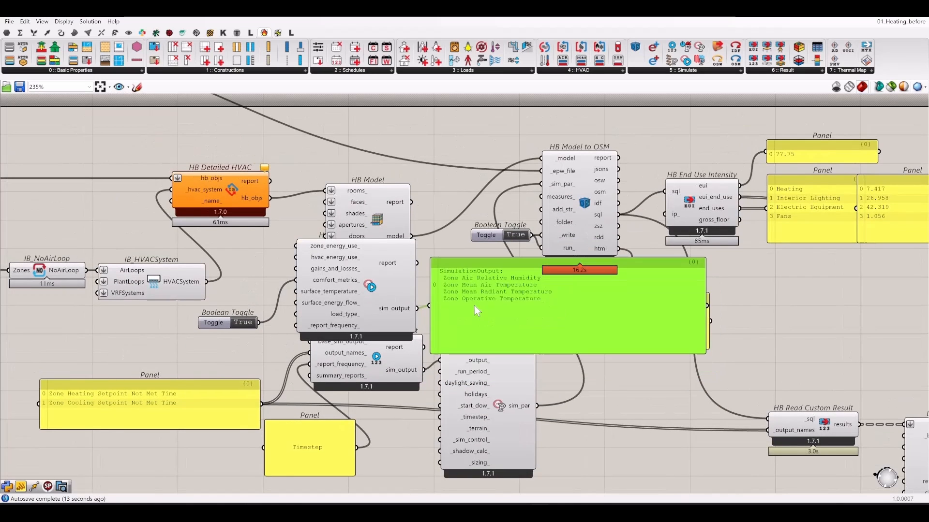
- Delete the SimulationOutput panel and wire sim_output into base_sim_output, rerunning EnergyPlus
{"action": "key", "text": "Delete"}
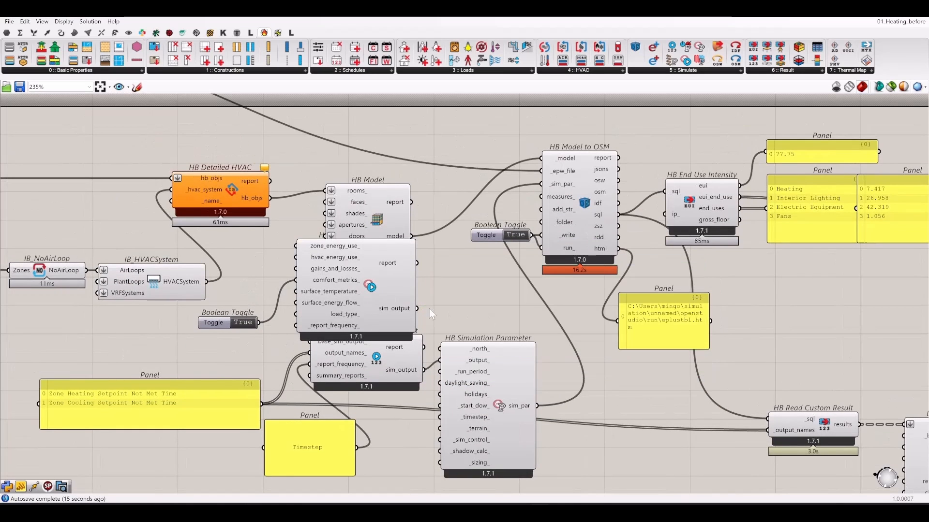
{"action": "left_click_drag", "start_coordinate": [417, 309], "coordinate": [483, 296]}
{"action": "left_click_drag", "start_coordinate": [351, 298], "coordinate": [325, 292]}
{"action": "left_click_drag", "start_coordinate": [389, 303], "coordinate": [315, 346]}
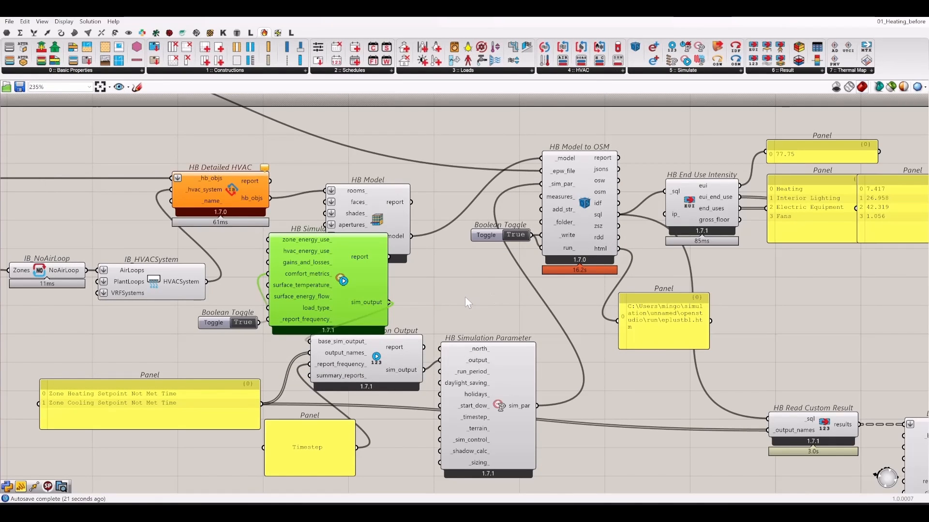
{"action": "left_click", "coordinate": [447, 298]}
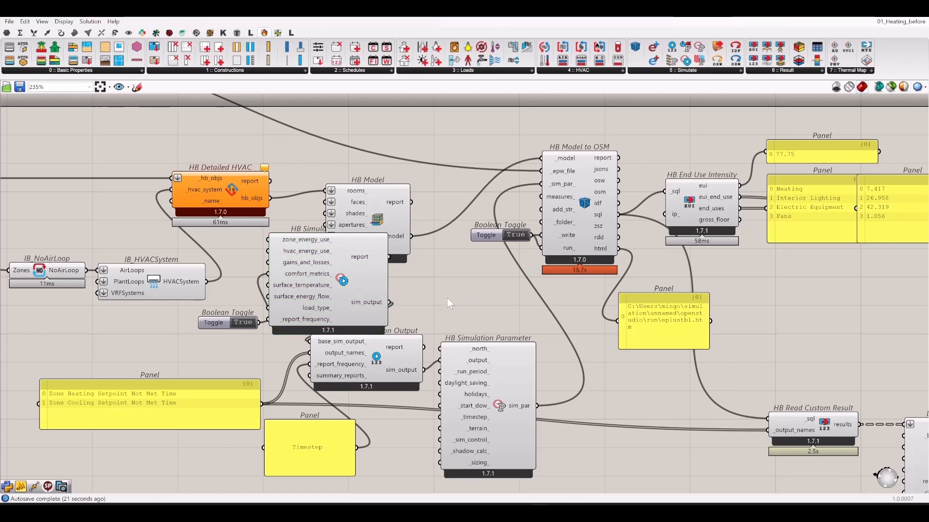
{"action": "right_click_drag", "start_coordinate": [446, 303], "coordinate": [272, 315]}
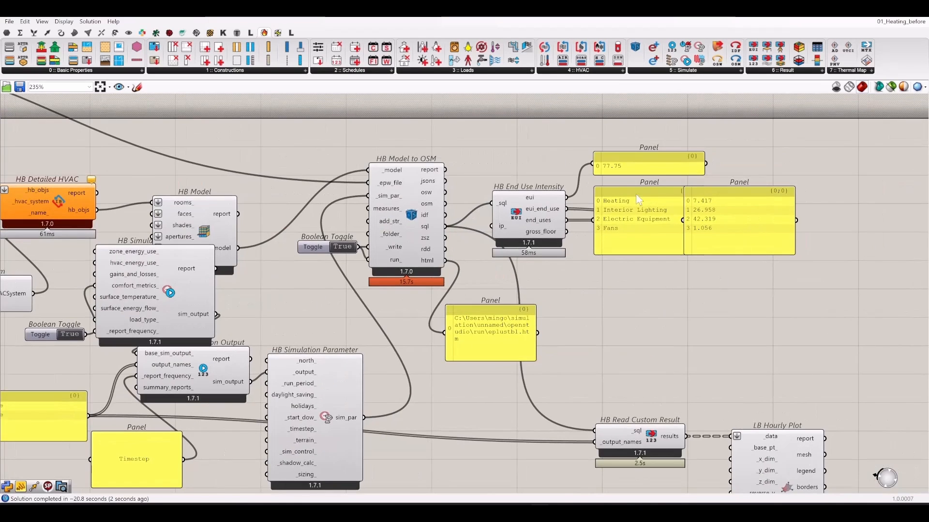
- Add HB Read Room Comfort Result from 6 :: Result and connect the sql output to it
{"action": "left_click", "coordinate": [774, 70]}
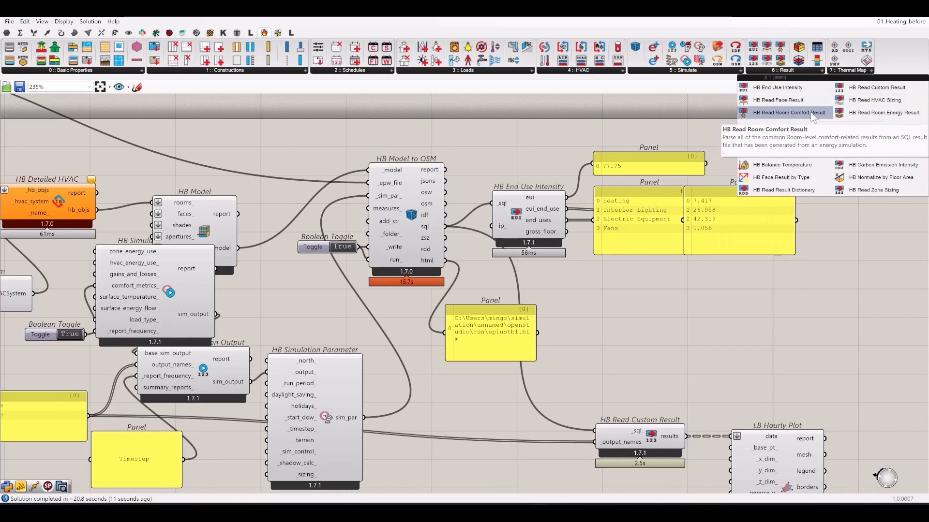
{"action": "left_click_drag", "start_coordinate": [788, 112], "coordinate": [571, 355]}
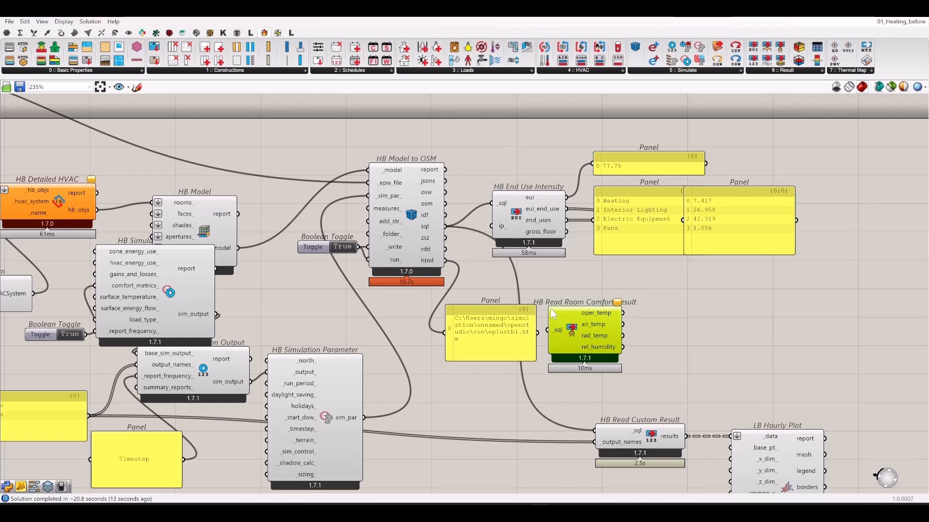
{"action": "scroll", "coordinate": [539, 308], "scroll_direction": "up", "scroll_amount": 1}
{"action": "scroll", "coordinate": [479, 306], "scroll_direction": "down", "scroll_amount": 1}
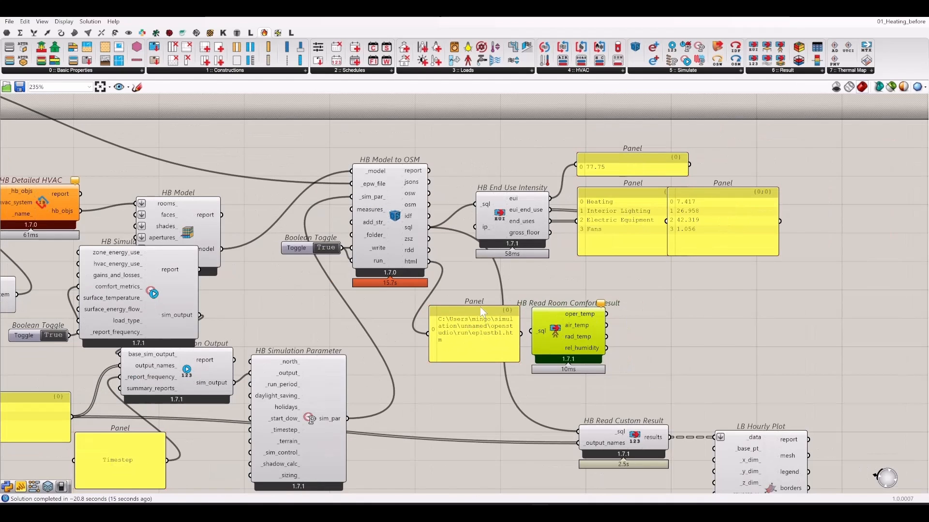
{"action": "left_click_drag", "start_coordinate": [429, 230], "coordinate": [532, 332]}
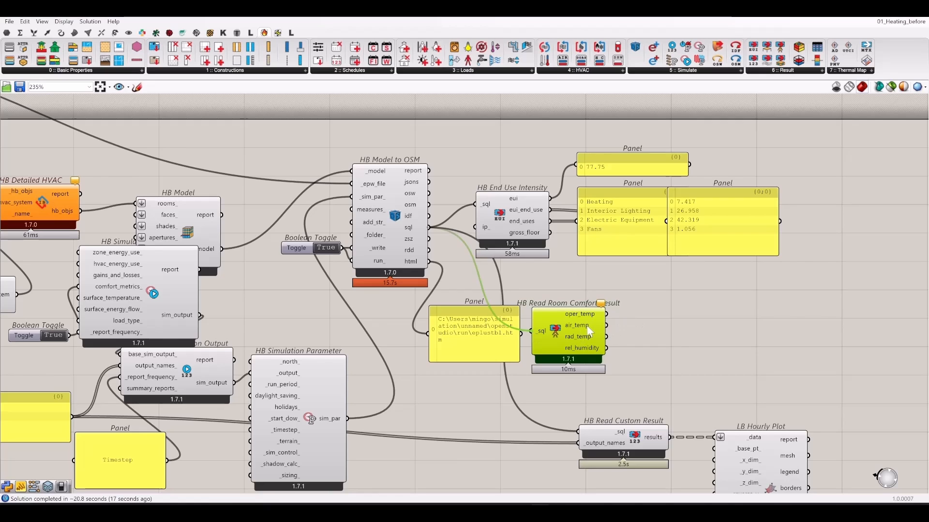
{"action": "right_click_drag", "start_coordinate": [668, 341], "coordinate": [637, 298]}
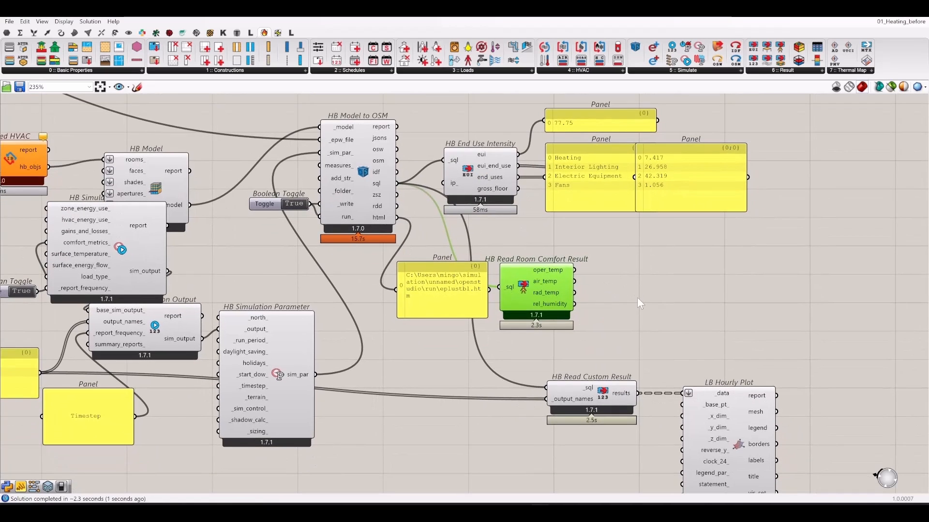
{"action": "left_click", "coordinate": [637, 297]}
- Add a Merge component and connect air_temp to its D1 input
{"action": "left_click_drag", "start_coordinate": [576, 285], "coordinate": [683, 327]}
{"action": "double_click", "coordinate": [683, 325]}
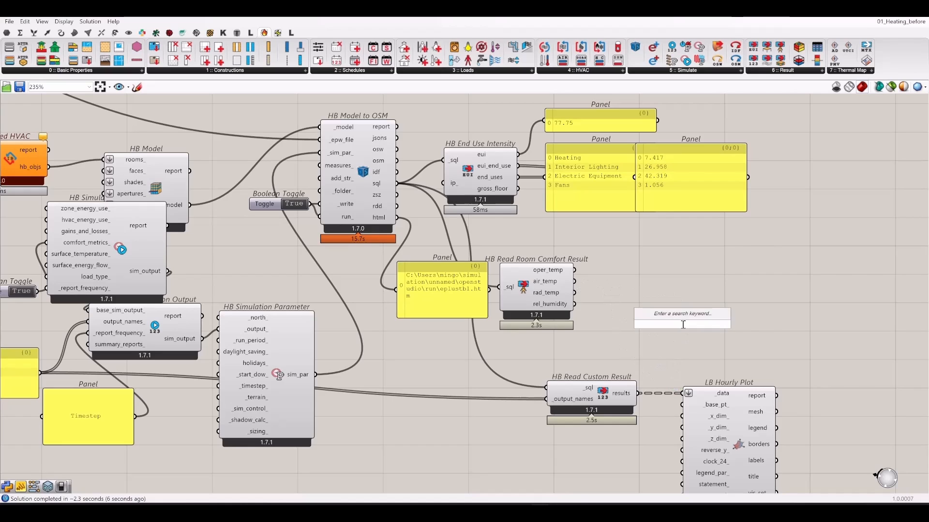
{"action": "type", "text": "mer"}
{"action": "key", "text": "Return"}
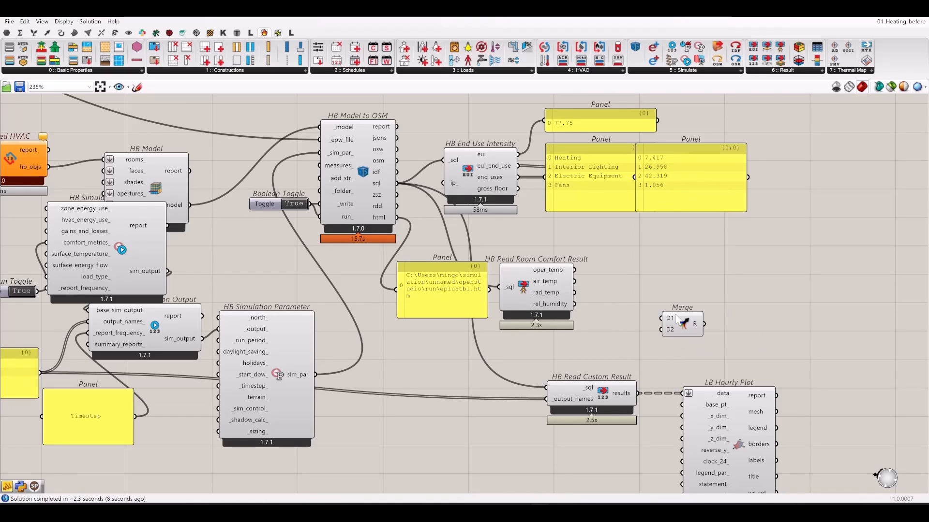
{"action": "left_click_drag", "start_coordinate": [574, 282], "coordinate": [664, 319]}
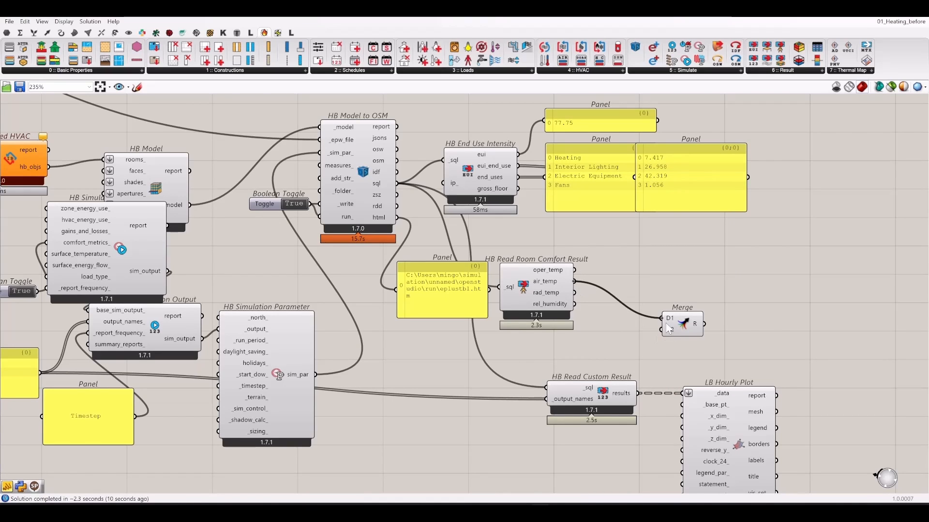
{"action": "right_click", "coordinate": [669, 319]}
{"action": "left_click", "coordinate": [635, 358]}
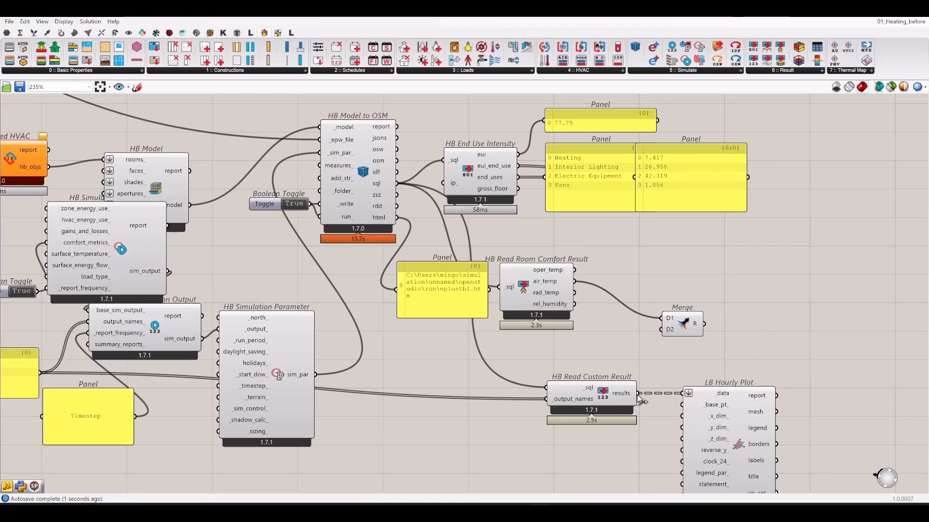
- Wire the custom results into Merge D2 and flatten both D1 and D2
{"action": "left_click_drag", "start_coordinate": [638, 393], "coordinate": [664, 329]}
{"action": "right_click", "coordinate": [667, 330]}
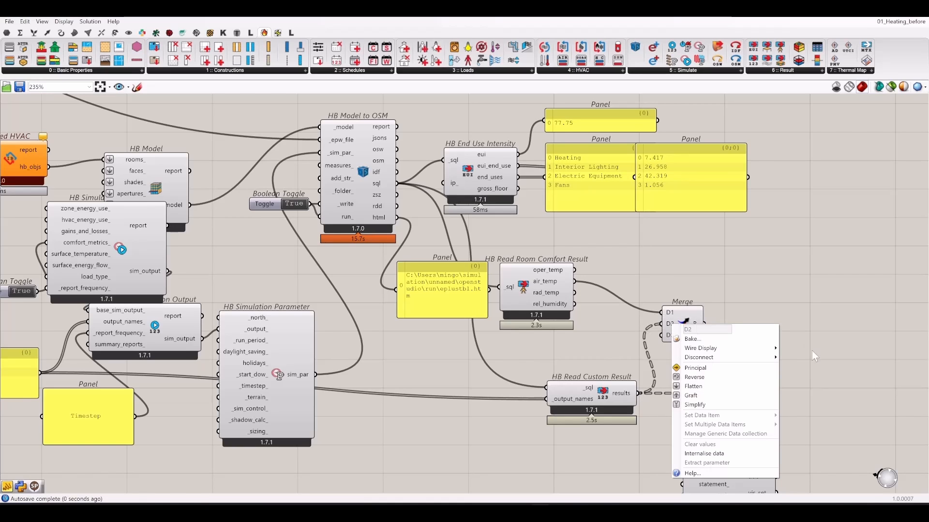
{"action": "left_click", "coordinate": [702, 387]}
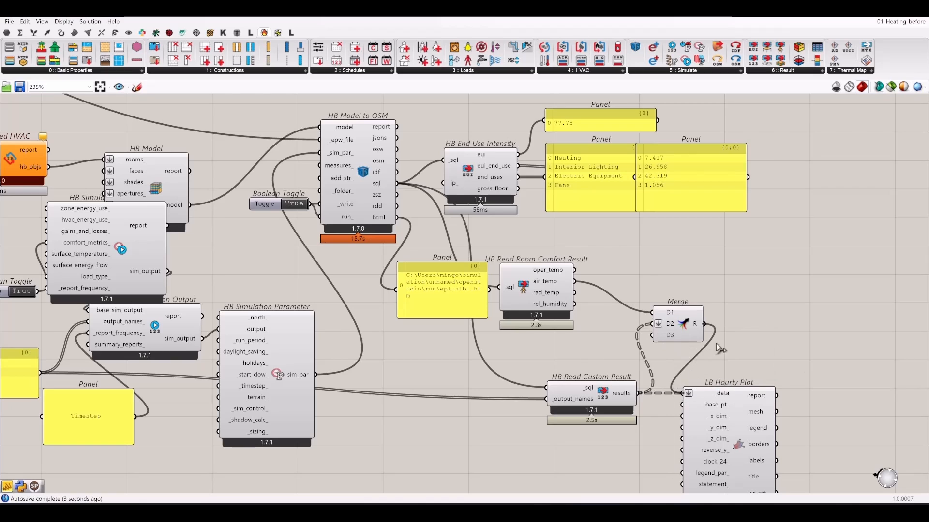
{"action": "right_click", "coordinate": [668, 313]}
{"action": "left_click", "coordinate": [687, 372]}
{"action": "left_click_drag", "start_coordinate": [596, 393], "coordinate": [541, 397]}
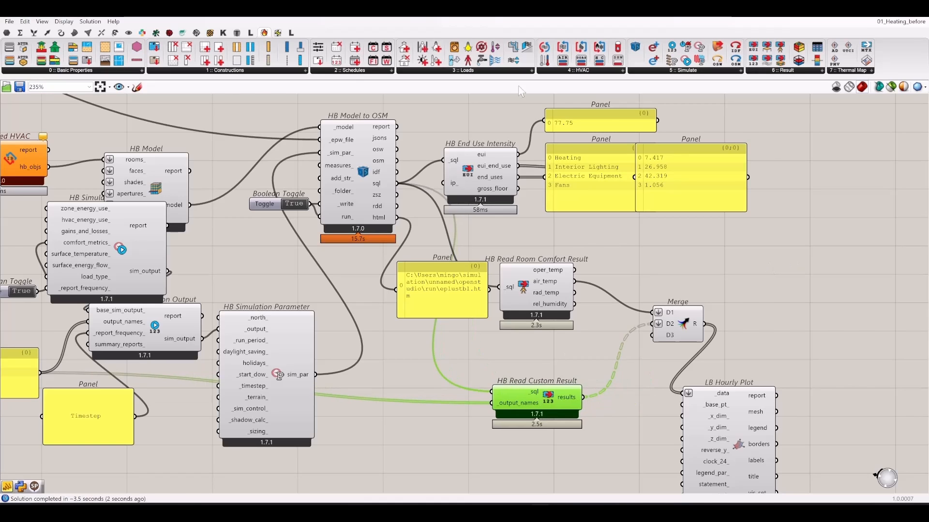
{"action": "left_click_drag", "start_coordinate": [317, 13], "coordinate": [793, 126]}
{"action": "scroll", "coordinate": [295, 288], "scroll_direction": "down", "scroll_amount": 12}
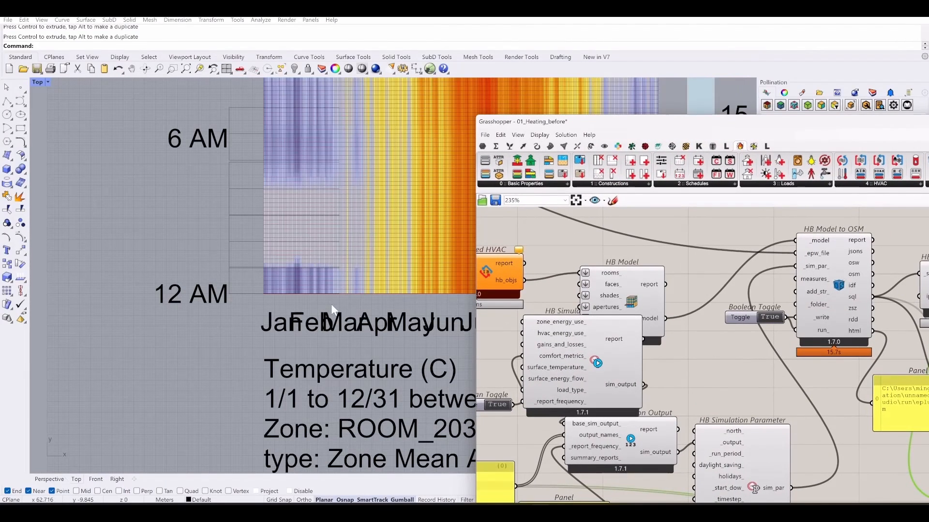
{"action": "right_click_drag", "start_coordinate": [299, 357], "coordinate": [295, 226]}
{"action": "scroll", "coordinate": [296, 232], "scroll_direction": "down", "scroll_amount": 5}
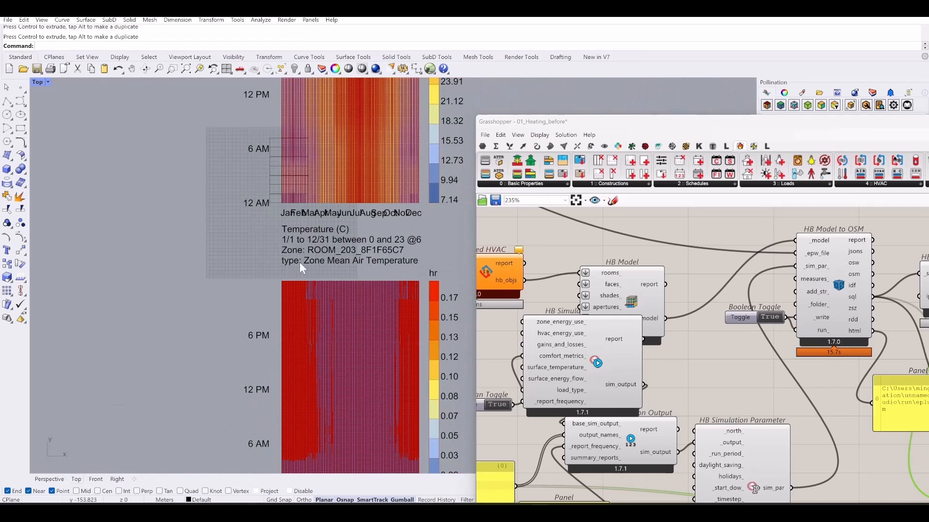
{"action": "right_click_drag", "start_coordinate": [312, 321], "coordinate": [316, 242]}
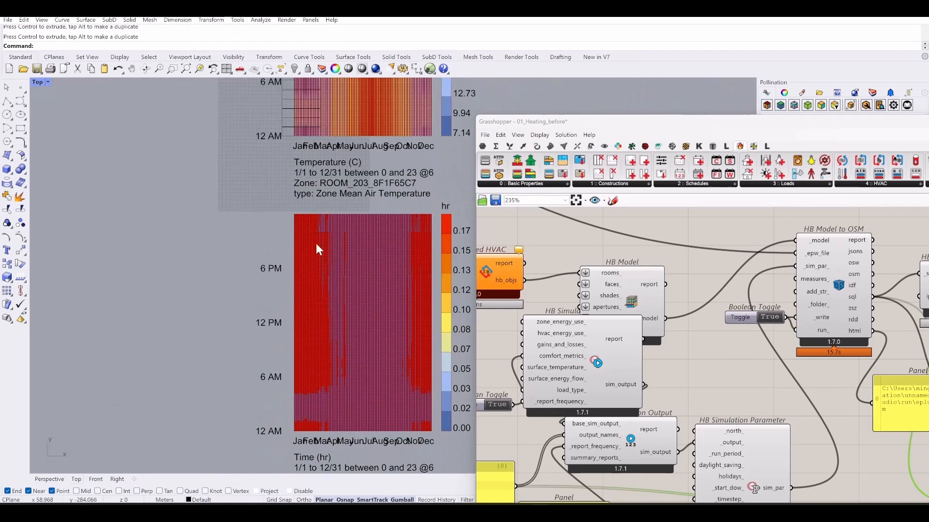
{"action": "scroll", "coordinate": [306, 413], "scroll_direction": "up", "scroll_amount": 8}
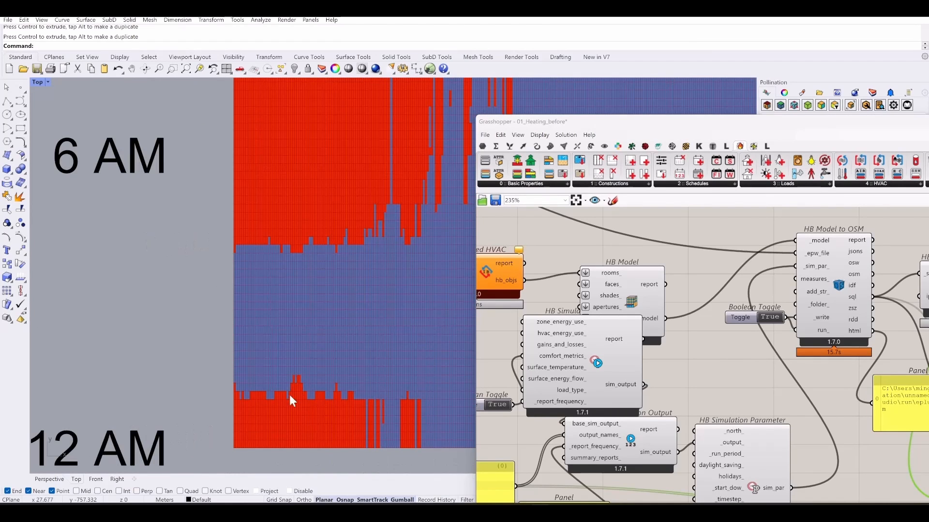
{"action": "scroll", "coordinate": [294, 392], "scroll_direction": "down", "scroll_amount": 8}
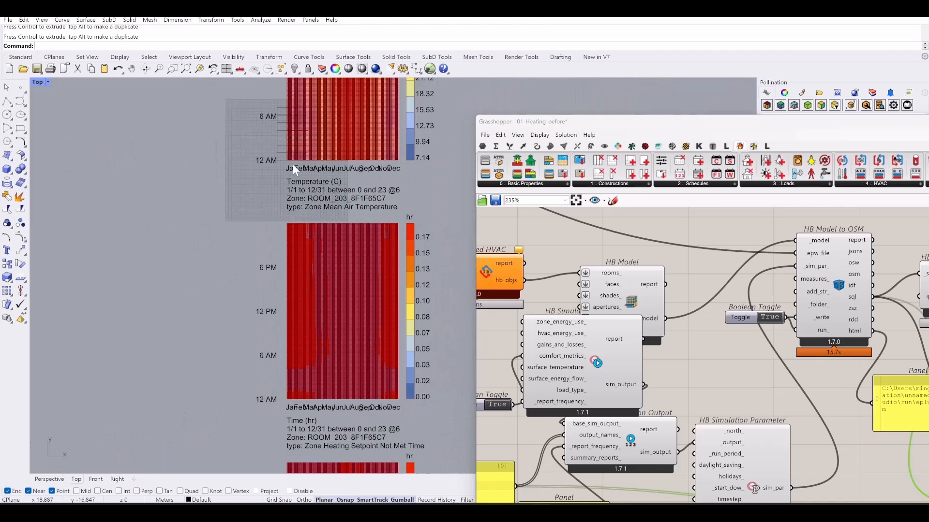
{"action": "scroll", "coordinate": [295, 145], "scroll_direction": "up", "scroll_amount": 4}
{"action": "scroll", "coordinate": [295, 145], "scroll_direction": "up", "scroll_amount": 6}
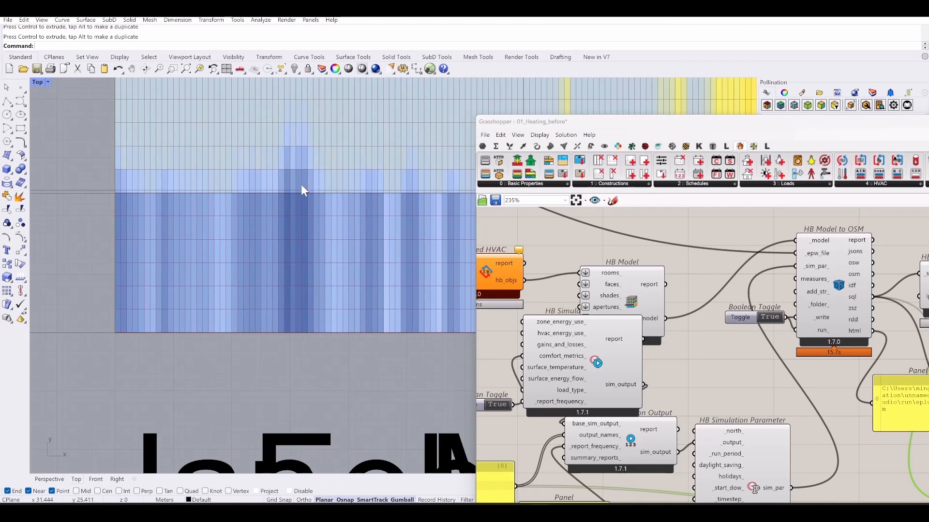
{"action": "right_click_drag", "start_coordinate": [301, 184], "coordinate": [345, 247]}
{"action": "scroll", "coordinate": [343, 244], "scroll_direction": "down", "scroll_amount": 8}
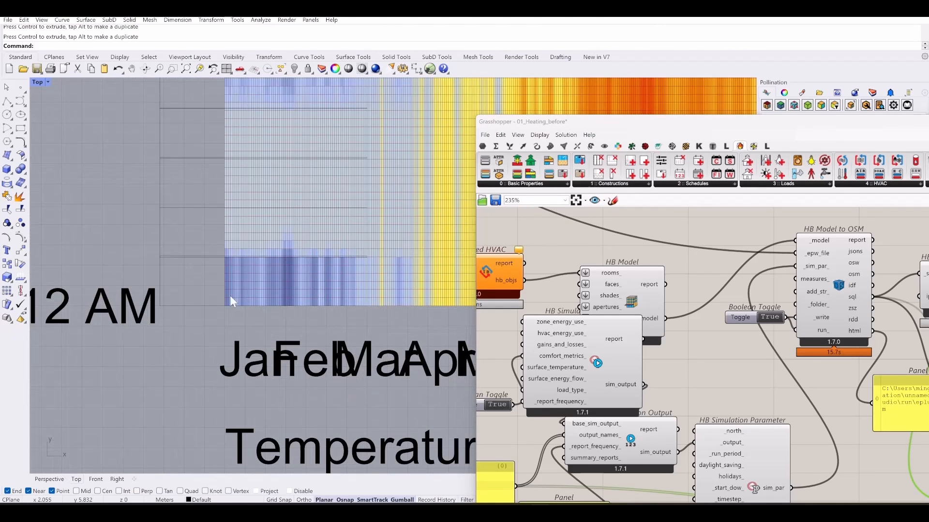
{"action": "scroll", "coordinate": [292, 266], "scroll_direction": "up", "scroll_amount": 8}
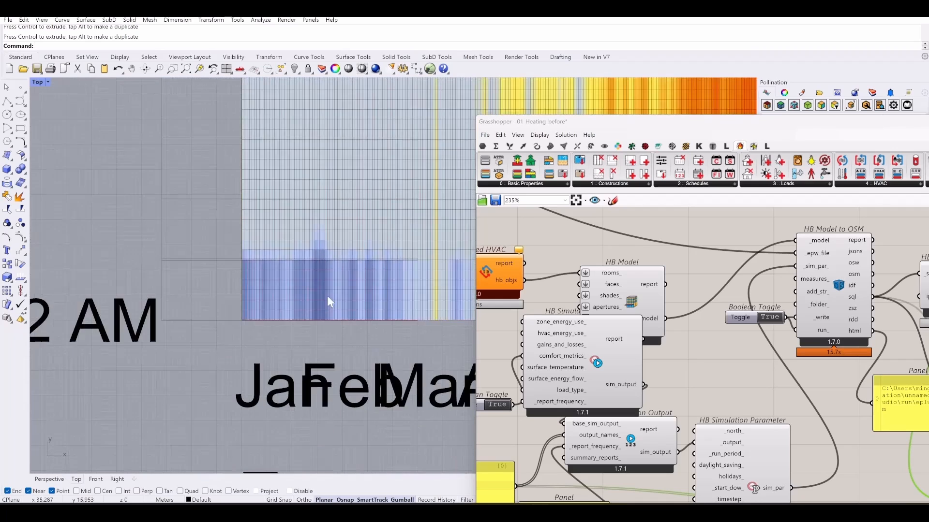
{"action": "scroll", "coordinate": [304, 276], "scroll_direction": "down", "scroll_amount": 1}
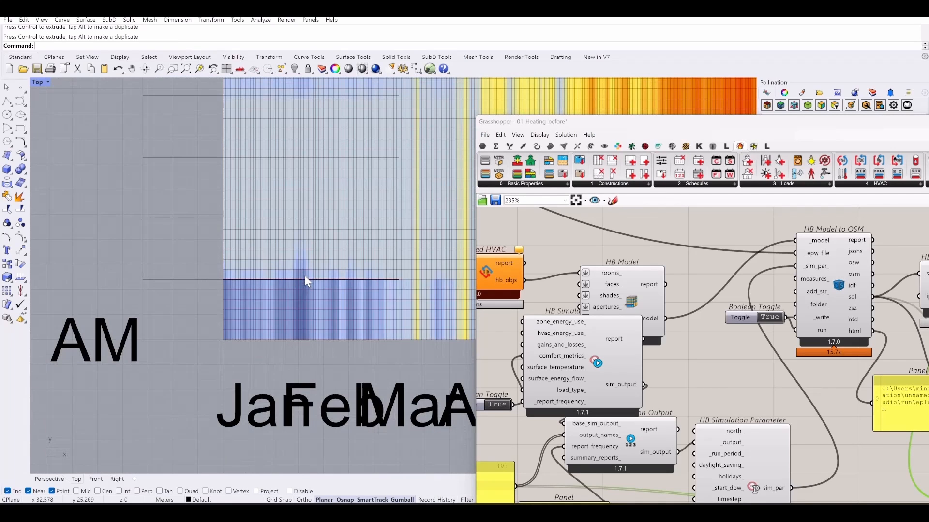
{"action": "right_click_drag", "start_coordinate": [345, 210], "coordinate": [358, 289]}
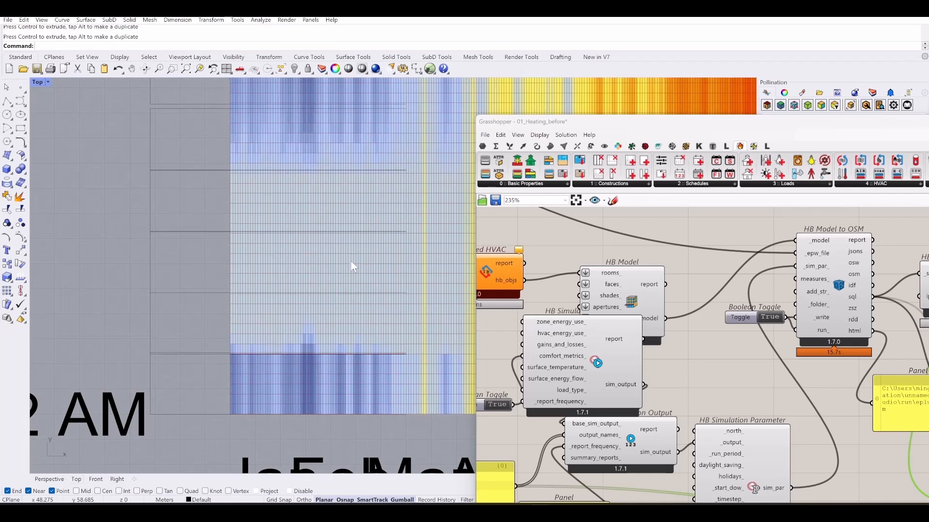
{"action": "scroll", "coordinate": [313, 264], "scroll_direction": "down", "scroll_amount": 1}
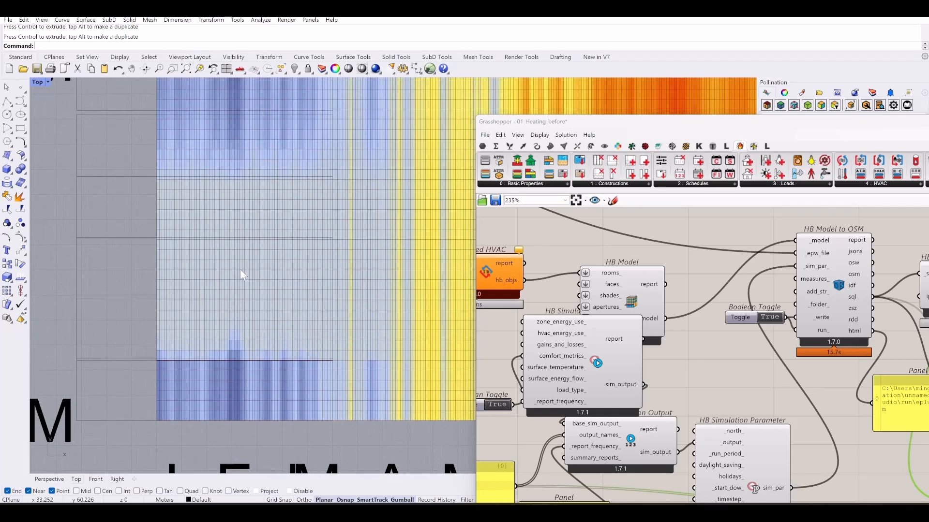
{"action": "scroll", "coordinate": [216, 217], "scroll_direction": "down", "scroll_amount": 4}
{"action": "right_click_drag", "start_coordinate": [216, 226], "coordinate": [157, 330]}
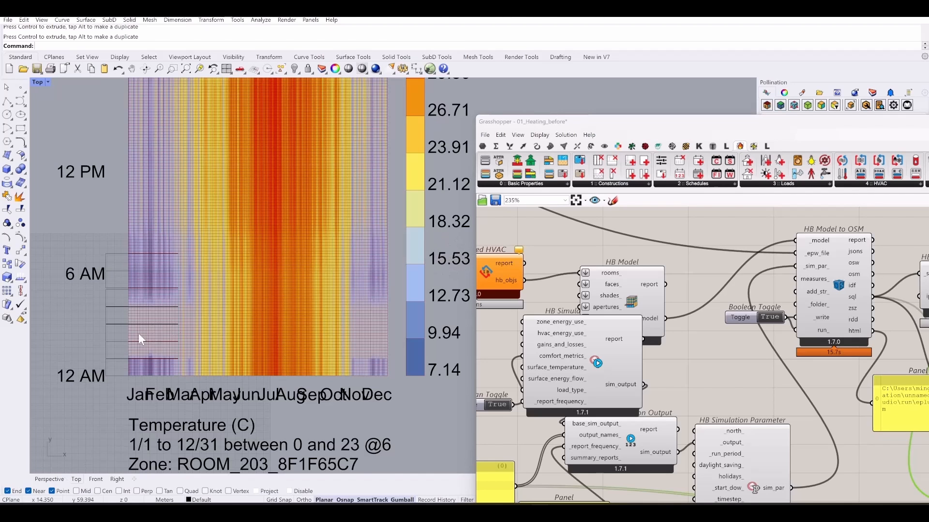
{"action": "scroll", "coordinate": [140, 332], "scroll_direction": "up", "scroll_amount": 5}
{"action": "right_click_drag", "start_coordinate": [144, 292], "coordinate": [196, 241]}
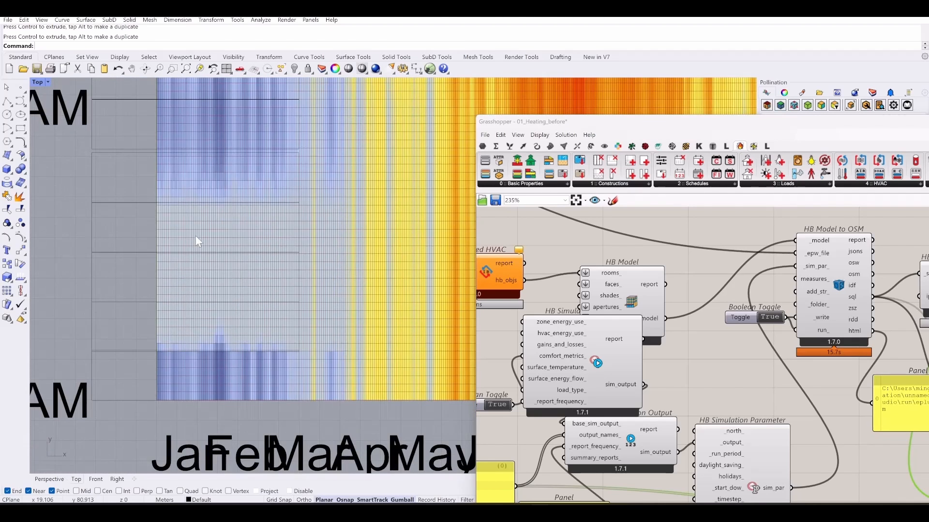
{"action": "scroll", "coordinate": [212, 255], "scroll_direction": "up", "scroll_amount": 6}
{"action": "right_click_drag", "start_coordinate": [262, 371], "coordinate": [283, 289]}
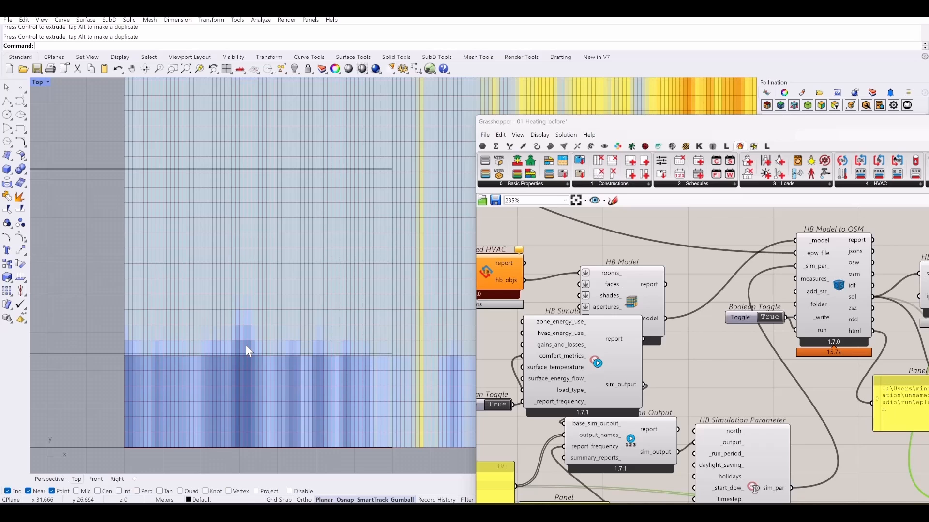
{"action": "right_click_drag", "start_coordinate": [249, 324], "coordinate": [292, 302]}
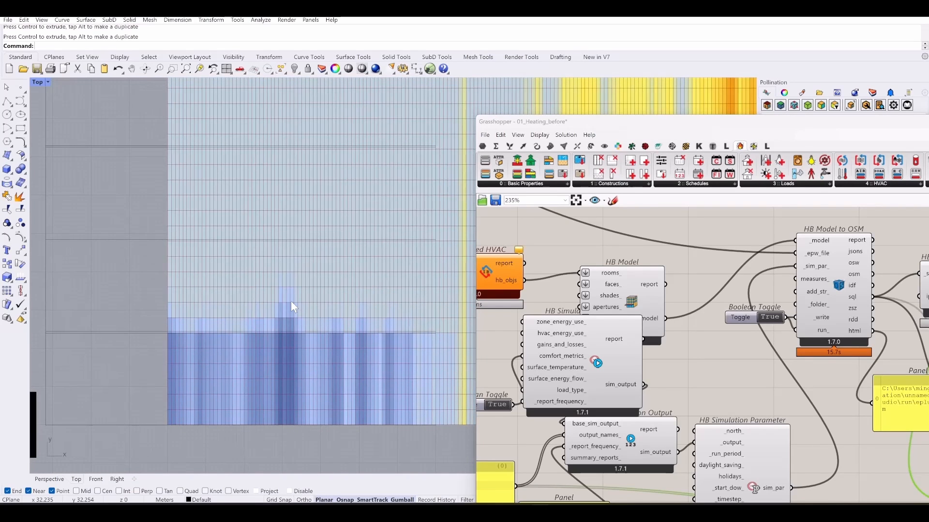
{"action": "scroll", "coordinate": [291, 301], "scroll_direction": "down", "scroll_amount": 3}
{"action": "right_click_drag", "start_coordinate": [291, 300], "coordinate": [288, 347]}
{"action": "scroll", "coordinate": [236, 323], "scroll_direction": "down", "scroll_amount": 8}
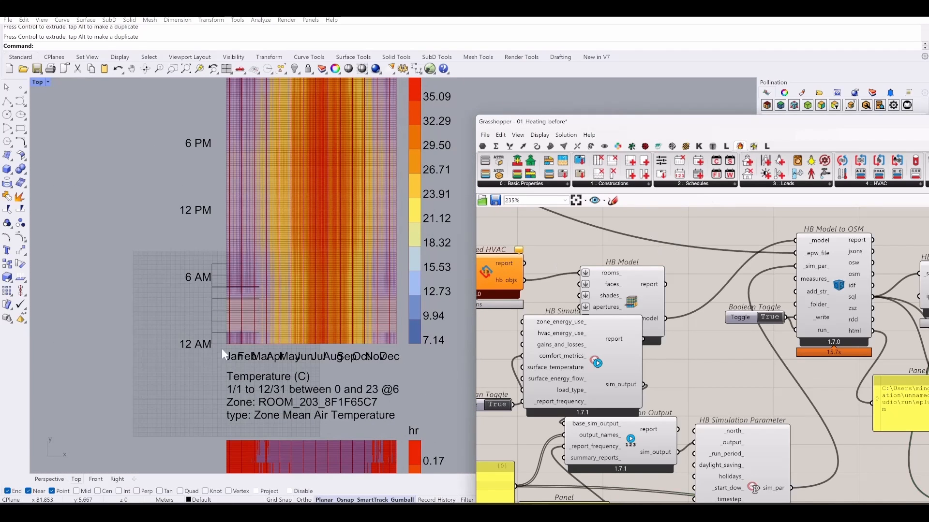
{"action": "right_click_drag", "start_coordinate": [203, 431], "coordinate": [202, 232]}
- Switch the simulation run toggle to False and delete the Timestep panel
{"action": "right_click_drag", "start_coordinate": [689, 379], "coordinate": [703, 346]}
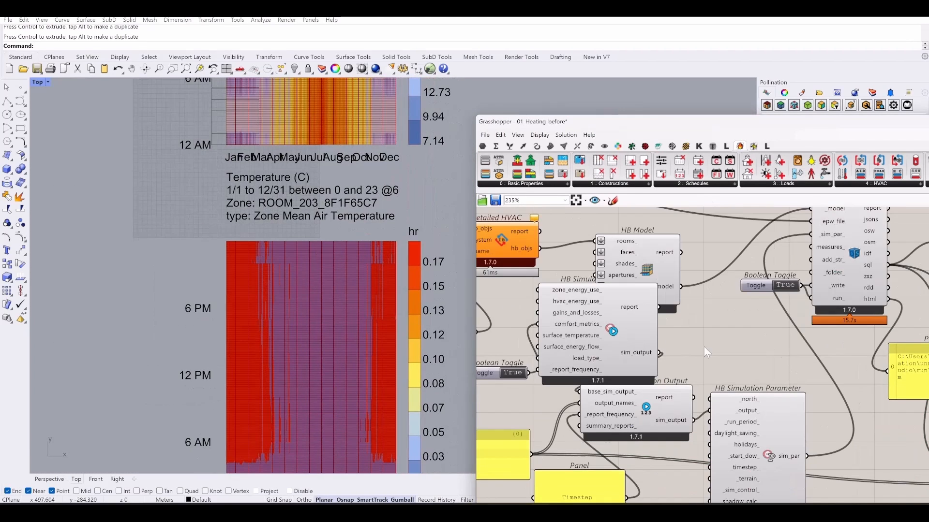
{"action": "double_click", "coordinate": [785, 285]}
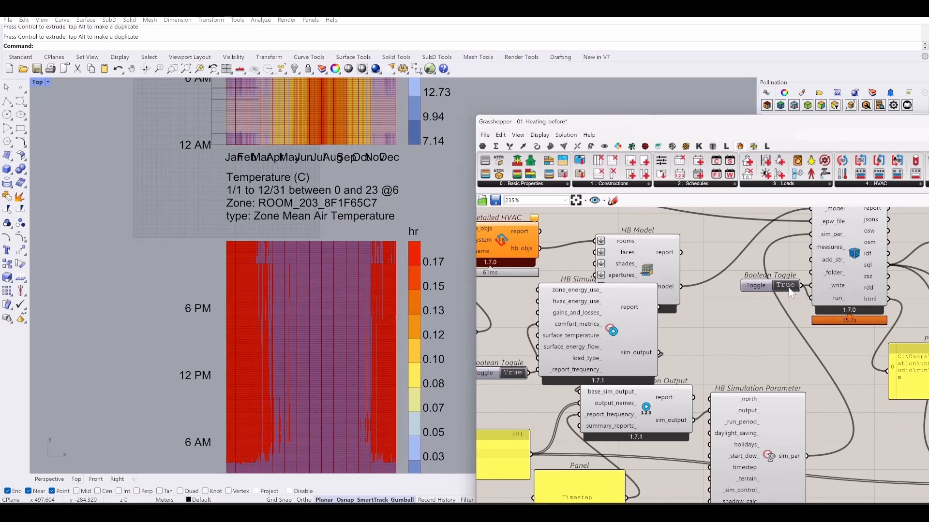
{"action": "scroll", "coordinate": [724, 347], "scroll_direction": "down", "scroll_amount": 5}
{"action": "scroll", "coordinate": [755, 350], "scroll_direction": "up", "scroll_amount": 5}
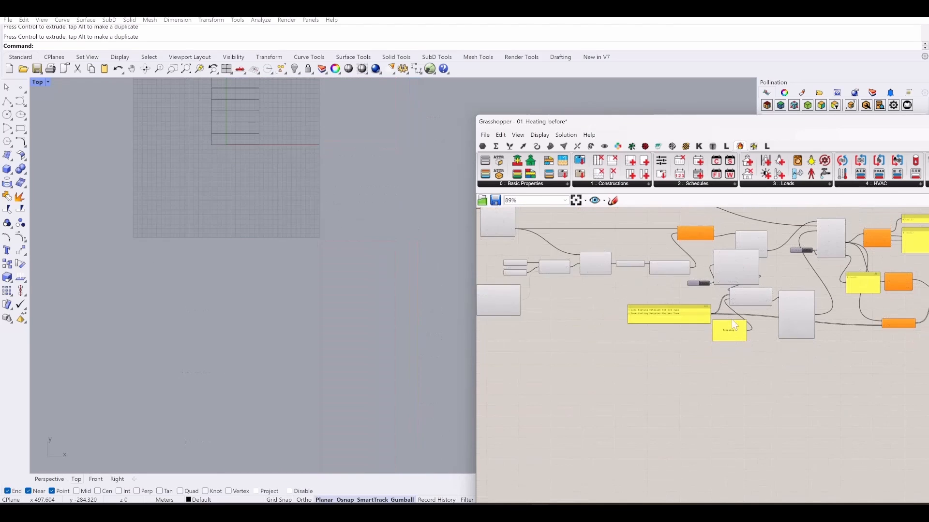
{"action": "left_click", "coordinate": [677, 388]}
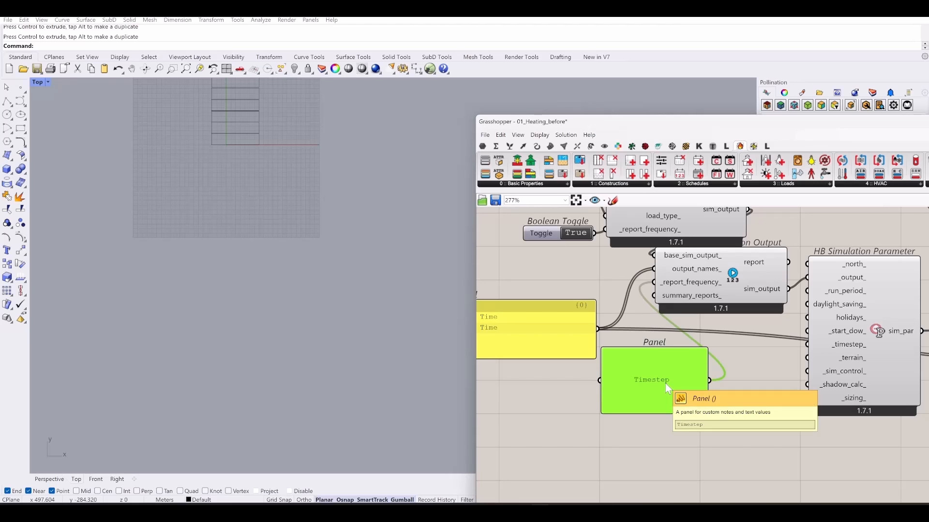
{"action": "key", "text": "Delete"}
- Reposition HB Custom Simulation Output and shorten the output-names panel
{"action": "right_click_drag", "start_coordinate": [670, 378], "coordinate": [662, 446]}
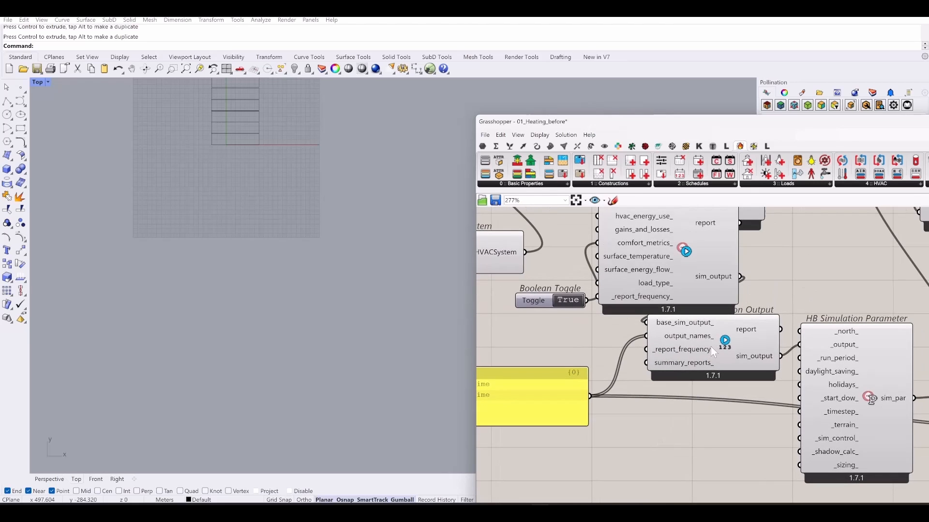
{"action": "left_click", "coordinate": [713, 367]}
{"action": "left_click_drag", "start_coordinate": [726, 345], "coordinate": [725, 354]}
{"action": "right_click_drag", "start_coordinate": [572, 414], "coordinate": [695, 399]}
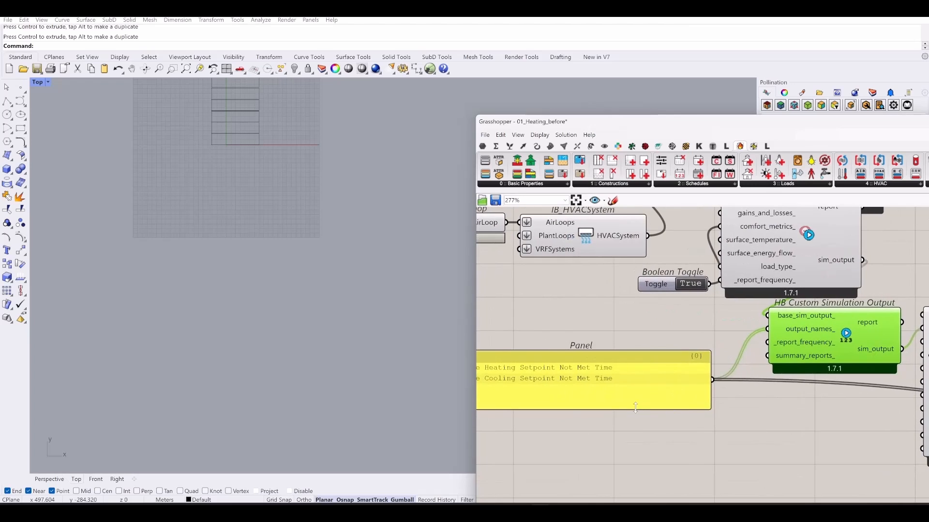
{"action": "left_click_drag", "start_coordinate": [636, 410], "coordinate": [642, 387]}
{"action": "scroll", "coordinate": [580, 397], "scroll_direction": "down", "scroll_amount": 5}
{"action": "scroll", "coordinate": [718, 318], "scroll_direction": "up", "scroll_amount": 2}
{"action": "scroll", "coordinate": [717, 318], "scroll_direction": "up", "scroll_amount": 1}
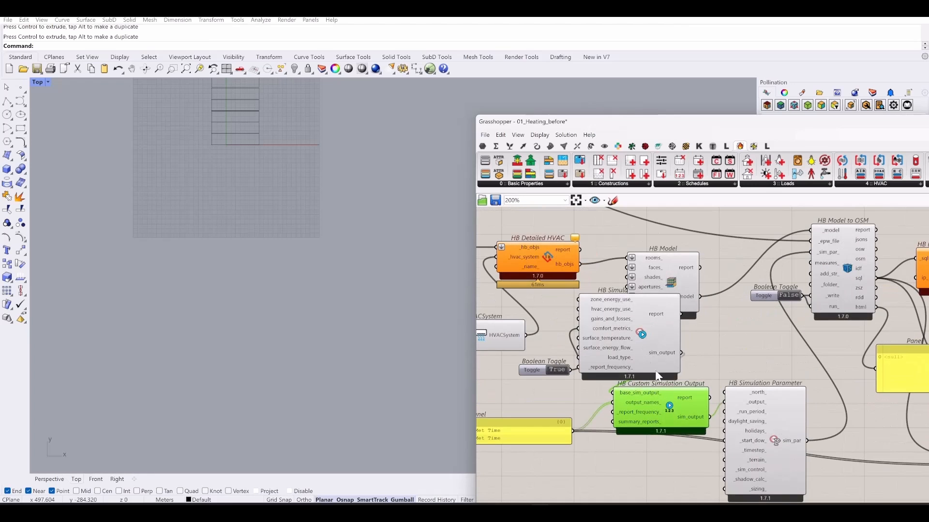
- Move HB Simulation Parameter, HB Simulation Output and the names panel down into alignment
{"action": "right_click_drag", "start_coordinate": [650, 424], "coordinate": [710, 334]}
{"action": "left_click_drag", "start_coordinate": [829, 403], "coordinate": [834, 432]}
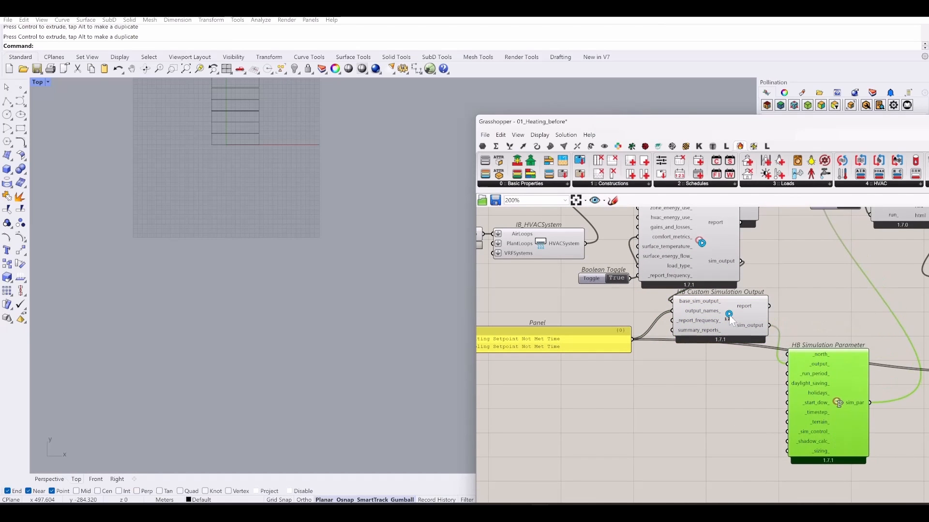
{"action": "left_click_drag", "start_coordinate": [720, 317], "coordinate": [729, 355]}
{"action": "left_click", "coordinate": [586, 358]}
{"action": "left_click_drag", "start_coordinate": [585, 361], "coordinate": [598, 373]}
{"action": "left_click_drag", "start_coordinate": [700, 246], "coordinate": [708, 281]}
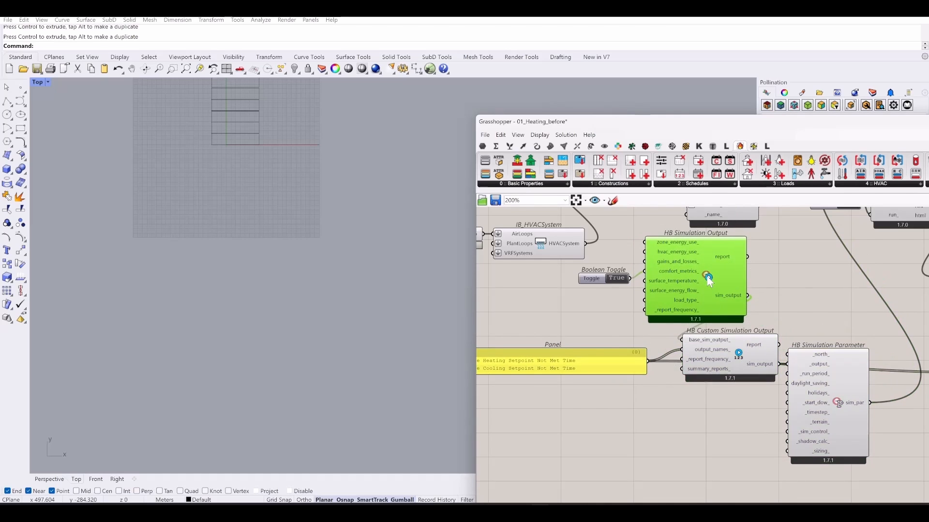
{"action": "scroll", "coordinate": [628, 430], "scroll_direction": "down", "scroll_amount": 5}
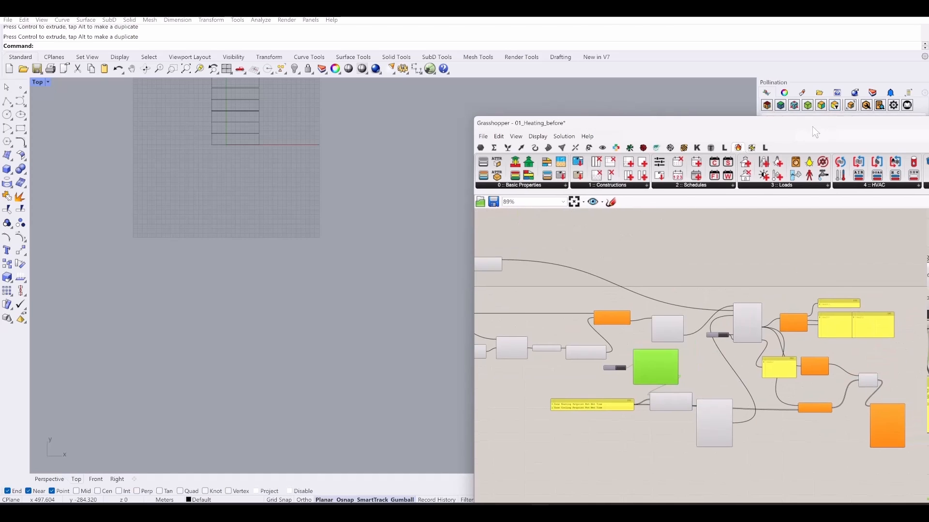
{"action": "left_click_drag", "start_coordinate": [811, 125], "coordinate": [483, 78]}
- Disconnect IB_Schedule from IB_ObjParams' AvailabilitySchedule input
{"action": "left_click", "coordinate": [680, 506]}
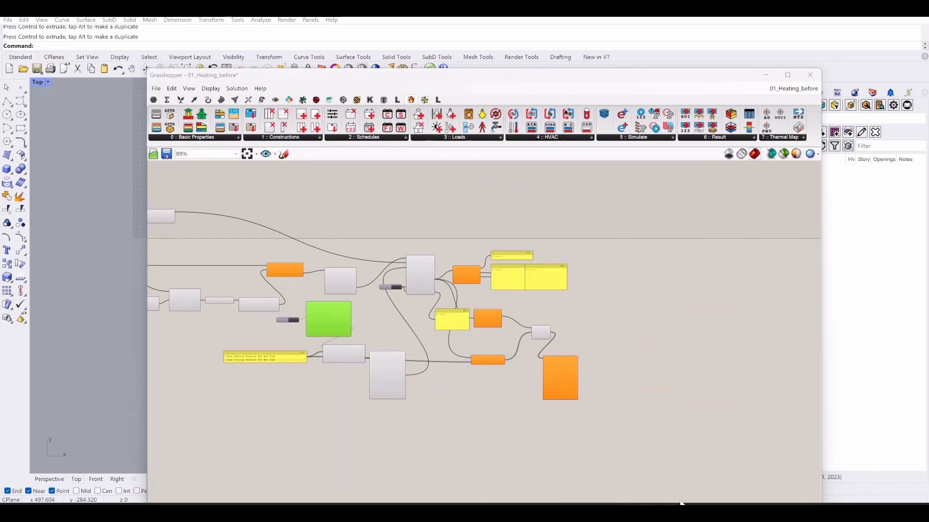
{"action": "left_click", "coordinate": [831, 380]}
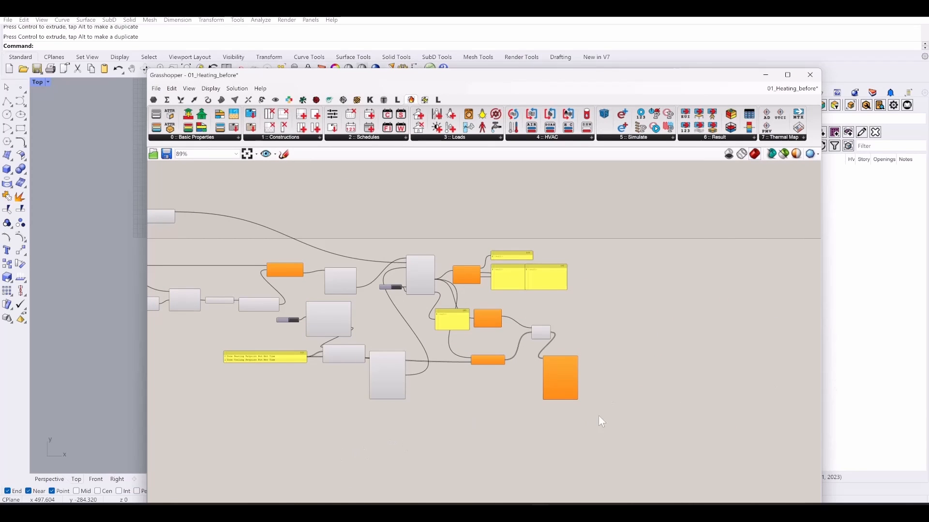
{"action": "right_click_drag", "start_coordinate": [525, 411], "coordinate": [629, 426]}
{"action": "scroll", "coordinate": [646, 384], "scroll_direction": "up", "scroll_amount": 5}
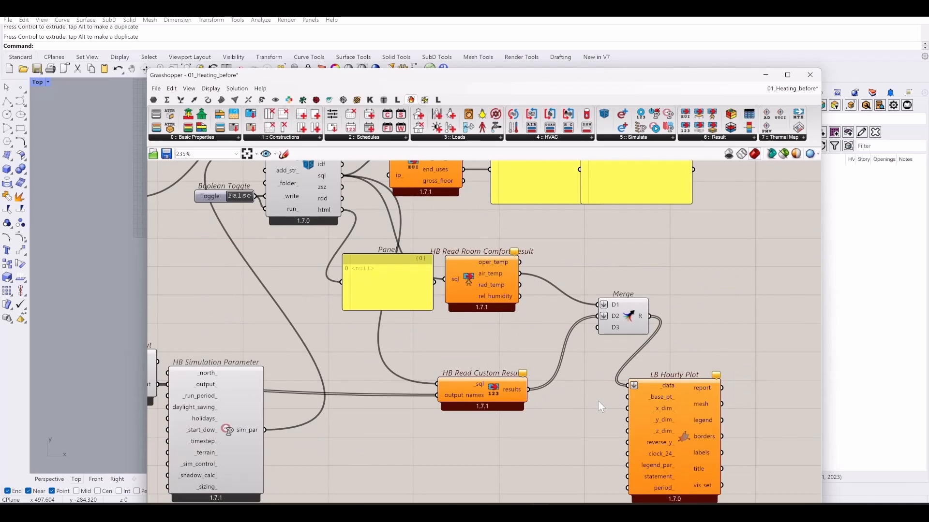
{"action": "right_click_drag", "start_coordinate": [372, 448], "coordinate": [633, 364]}
{"action": "scroll", "coordinate": [632, 366], "scroll_direction": "down", "scroll_amount": 4}
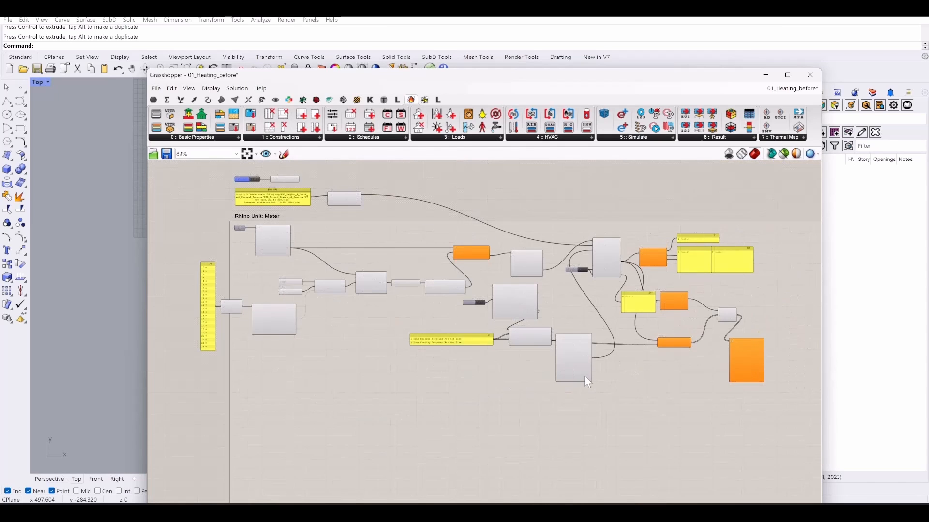
{"action": "right_click_drag", "start_coordinate": [323, 385], "coordinate": [463, 416]}
{"action": "scroll", "coordinate": [383, 359], "scroll_direction": "up", "scroll_amount": 5}
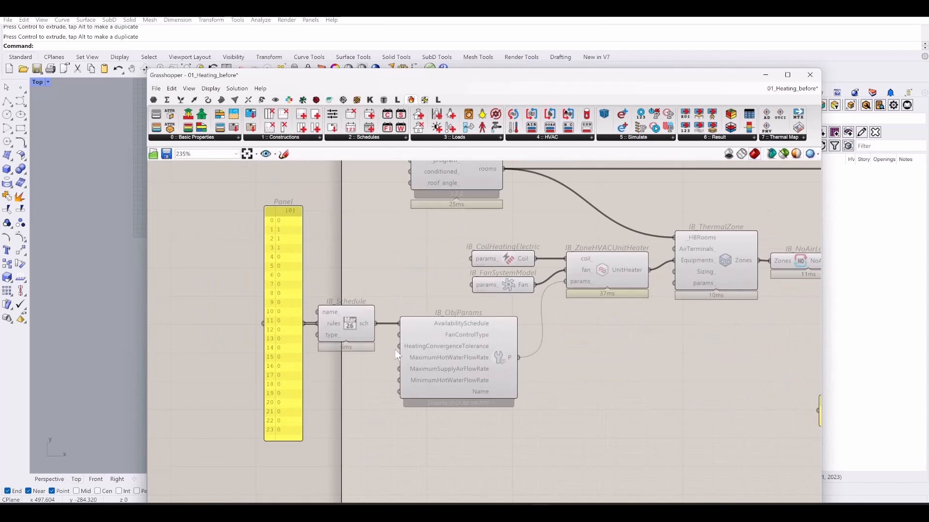
{"action": "scroll", "coordinate": [382, 361], "scroll_direction": "down", "scroll_amount": 5}
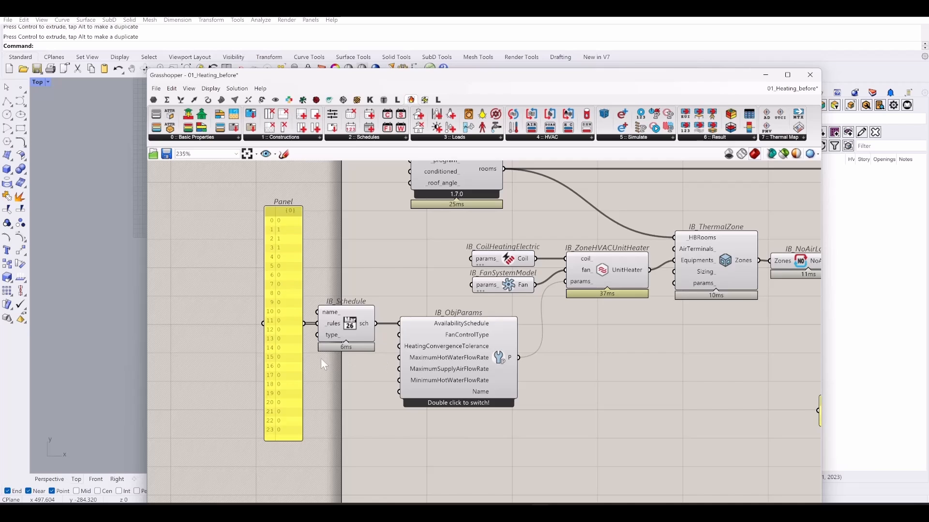
{"action": "right_click_drag", "start_coordinate": [390, 364], "coordinate": [509, 359]}
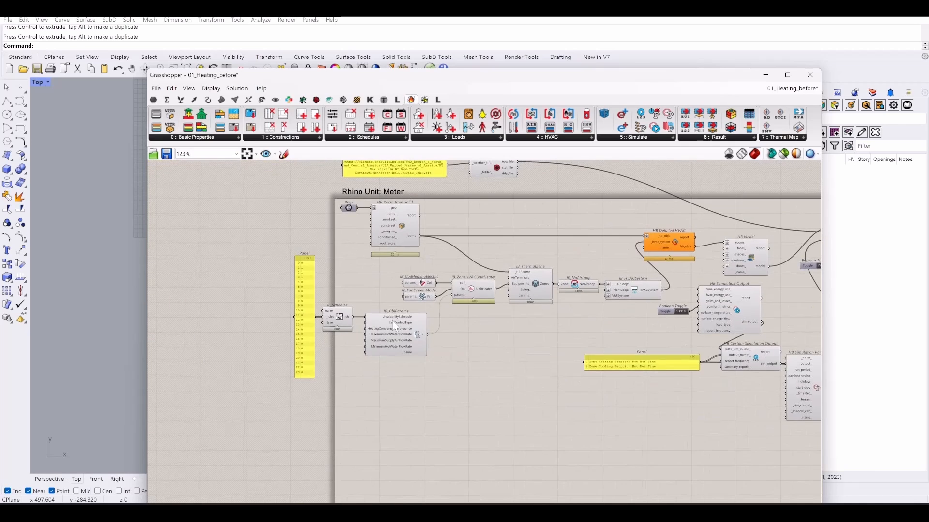
{"action": "scroll", "coordinate": [338, 321], "scroll_direction": "up", "scroll_amount": 5}
{"action": "scroll", "coordinate": [361, 307], "scroll_direction": "down", "scroll_amount": 2}
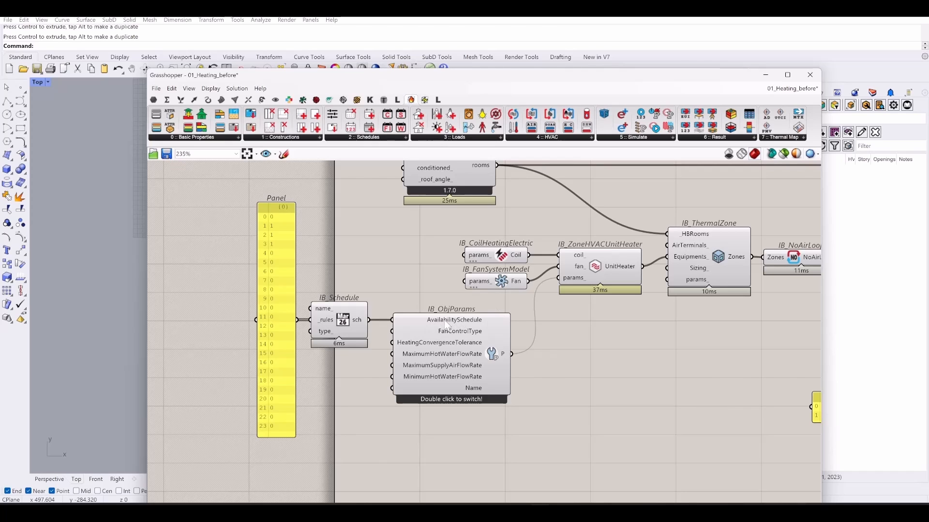
{"action": "left_click_drag", "start_coordinate": [391, 320], "coordinate": [368, 320], "text": "ctrl"}
- Move the 24-value schedule panel and IB_Schedule together to the left
{"action": "left_click_drag", "start_coordinate": [363, 384], "coordinate": [165, 249]}
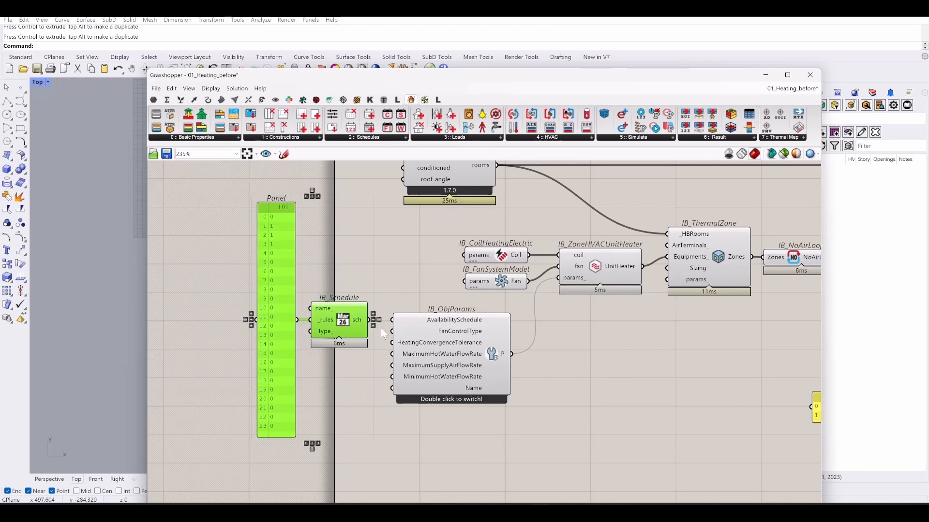
{"action": "scroll", "coordinate": [381, 327], "scroll_direction": "down", "scroll_amount": 2}
{"action": "left_click_drag", "start_coordinate": [361, 333], "coordinate": [275, 340]}
{"action": "left_click", "coordinate": [500, 323]}
{"action": "scroll", "coordinate": [503, 328], "scroll_direction": "up", "scroll_amount": 3}
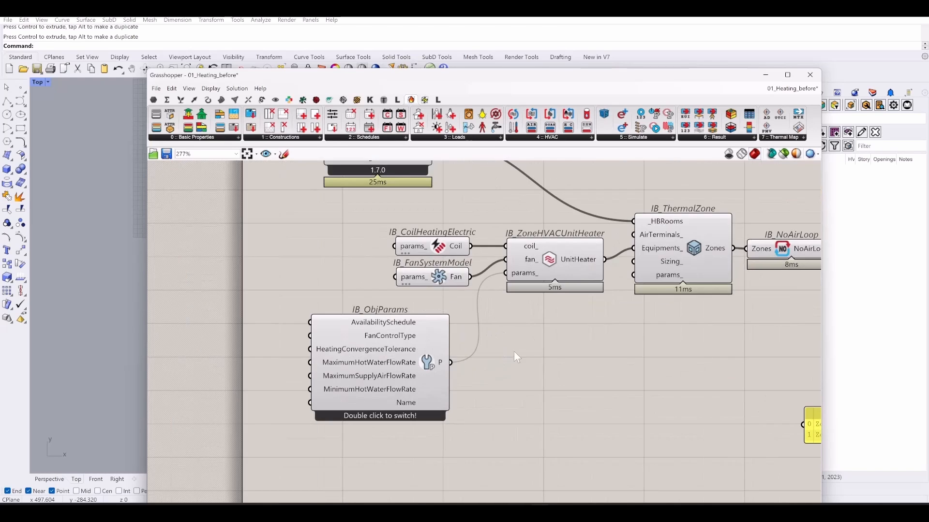